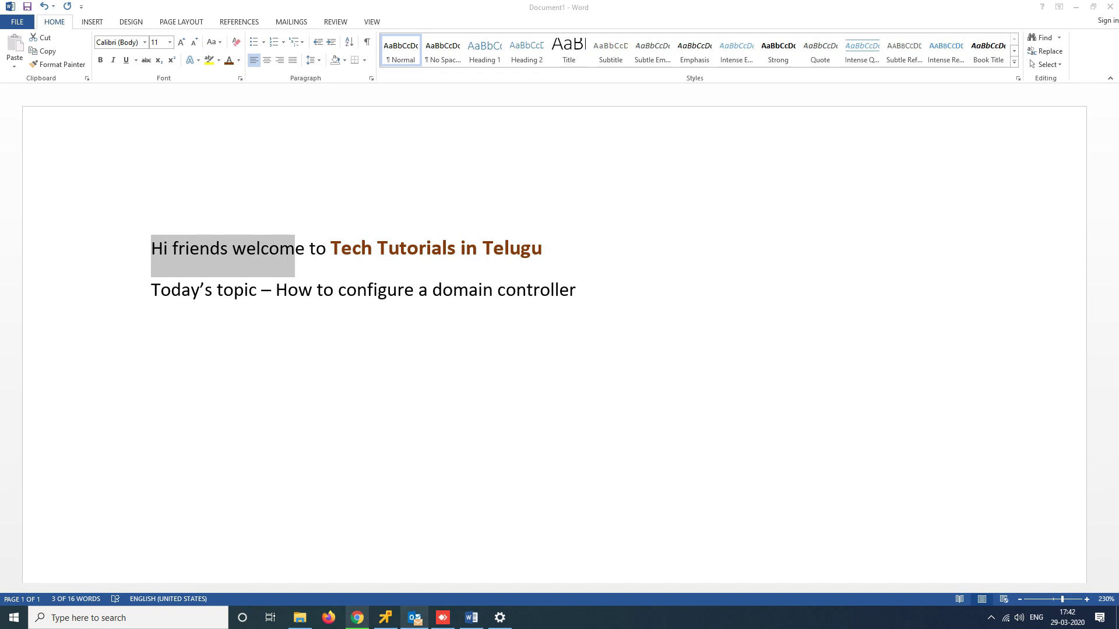
# Bring the Chrome window with the VMware ESXi host client in front of Word
pyautogui.moveTo(414, 617)
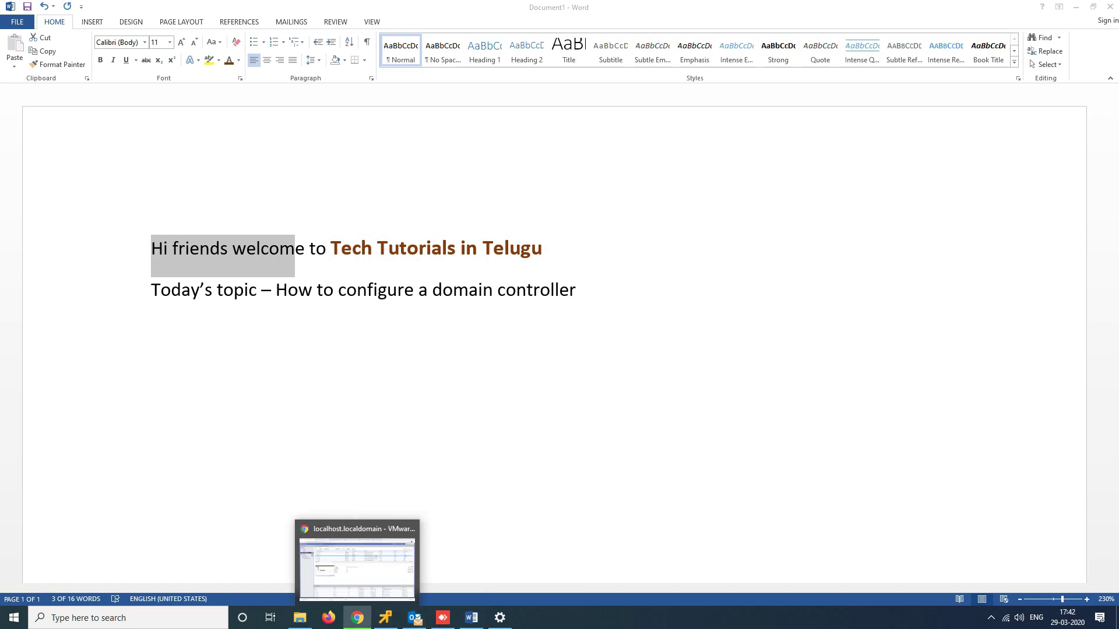
pyautogui.click(357, 617)
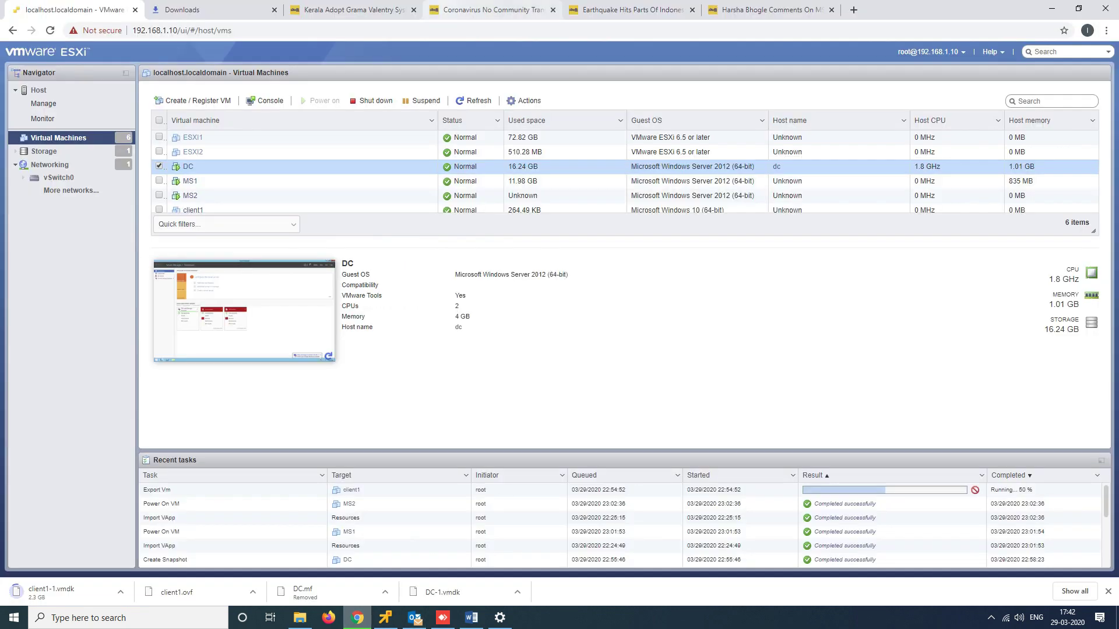
# Close the four news tabs and the Downloads tab in the browser
pyautogui.click(414, 9)
pyautogui.click(414, 10)
pyautogui.click(414, 10)
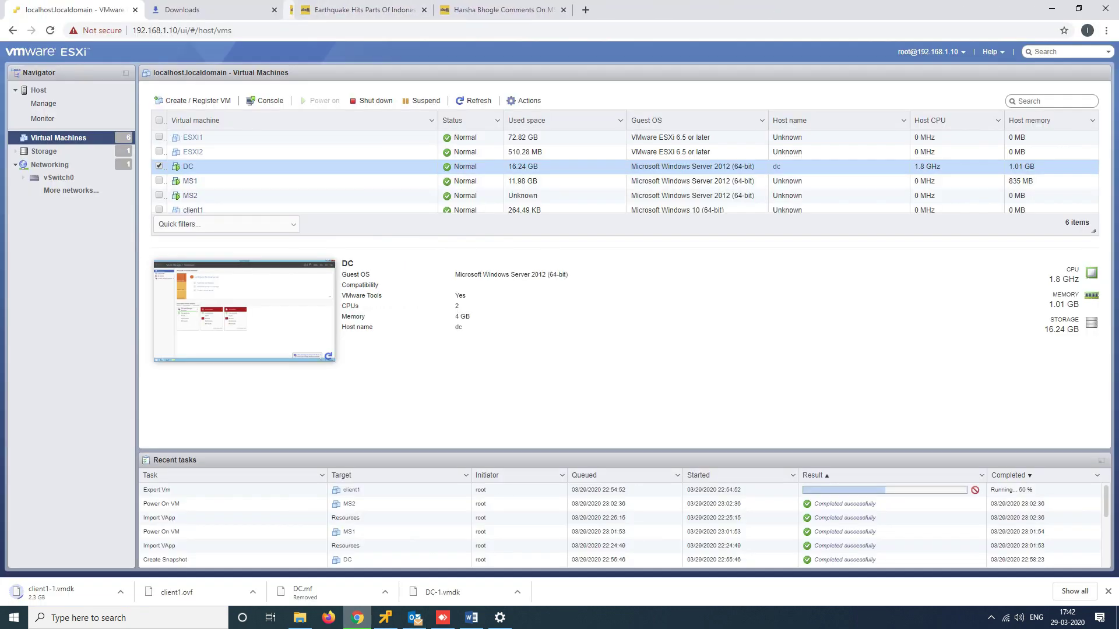
pyautogui.click(382, 10)
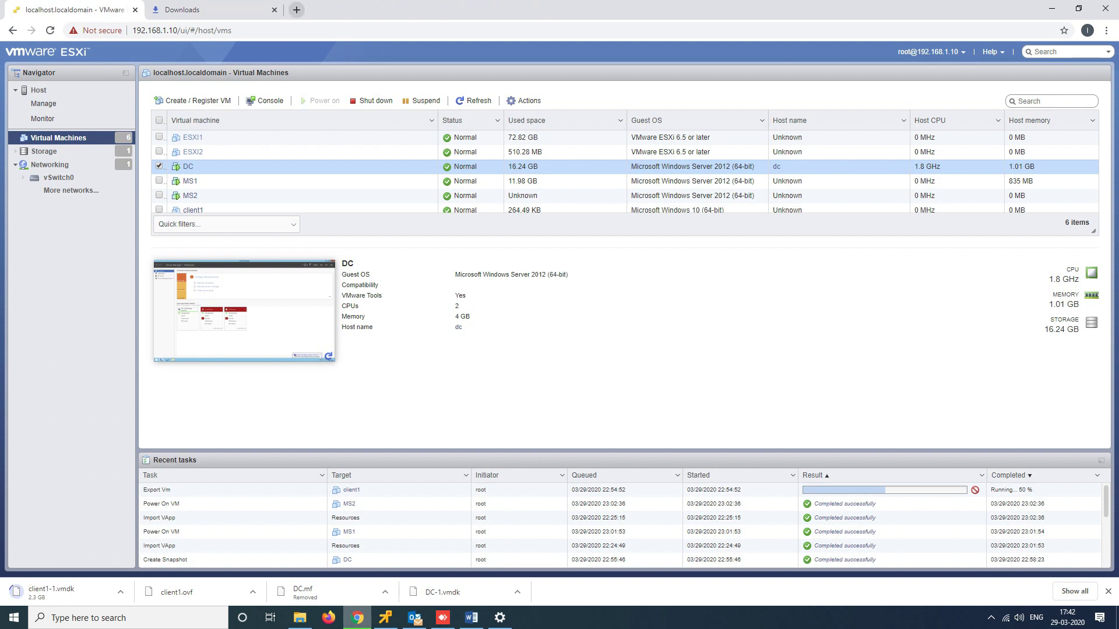
pyautogui.click(274, 9)
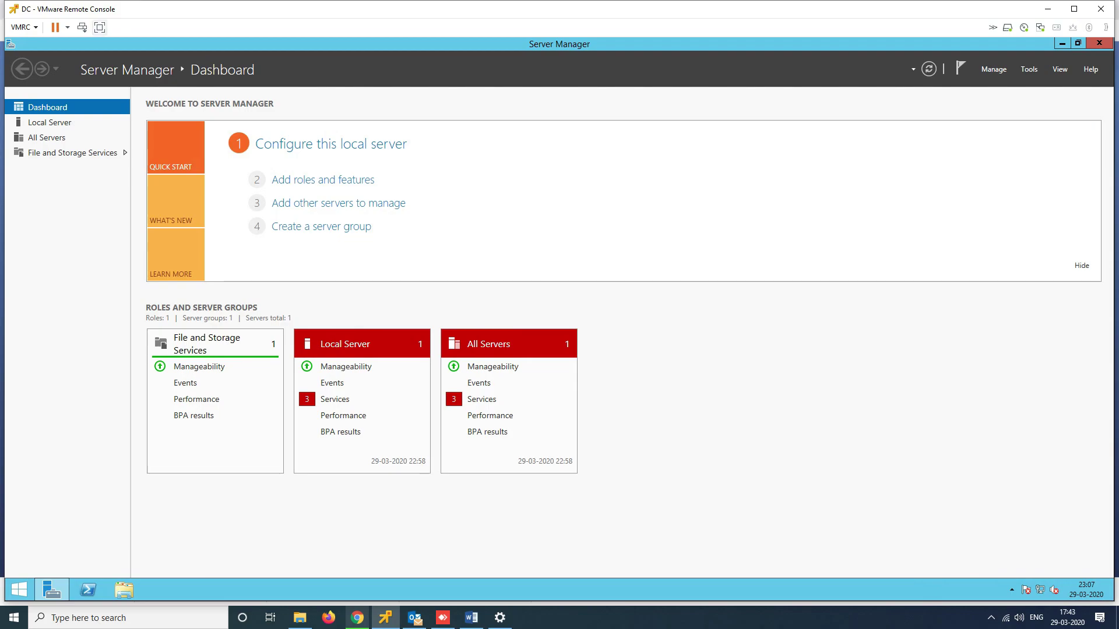
# Make the DC console full screen, close Server Manager, and start a blank Word document via winword
pyautogui.click(100, 27)
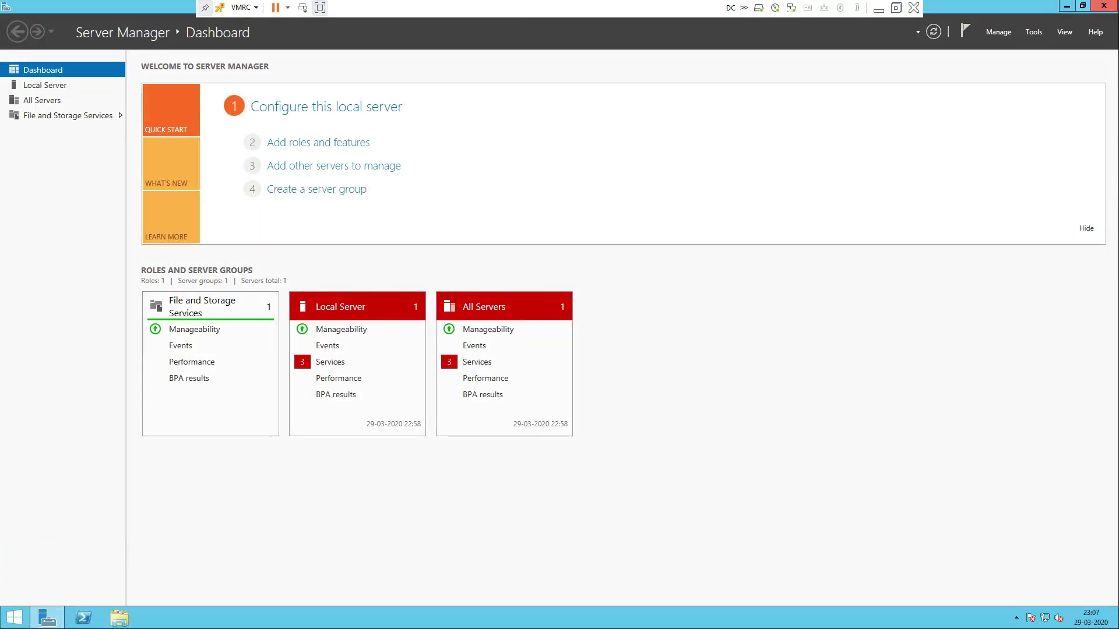
pyautogui.hotkey('alt', 'F4')
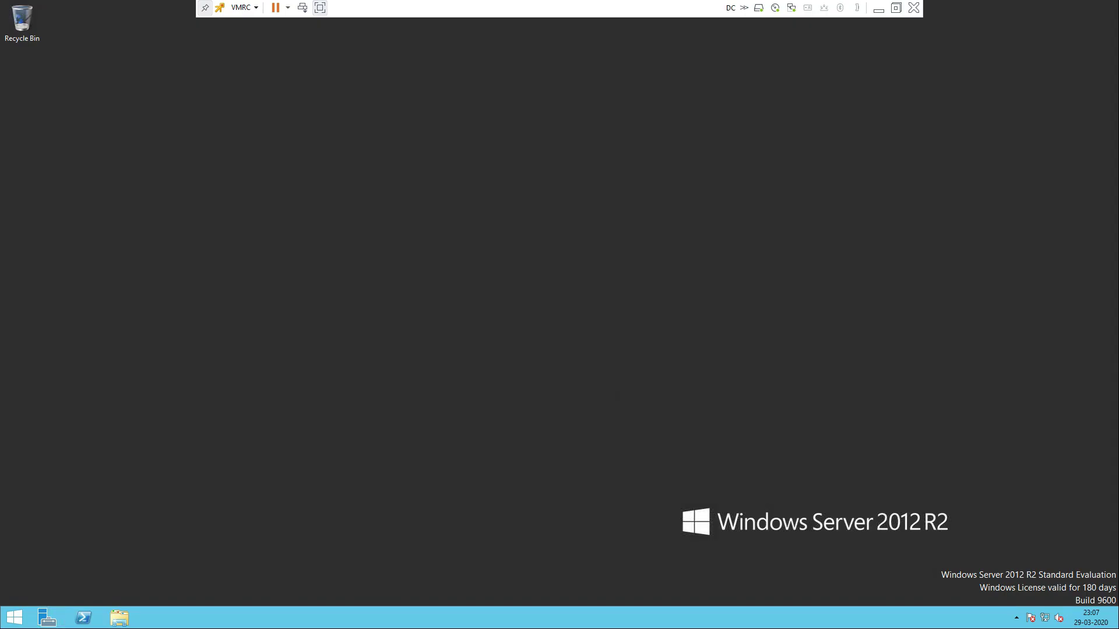
pyautogui.press('super+r')
pyautogui.press('super+e')
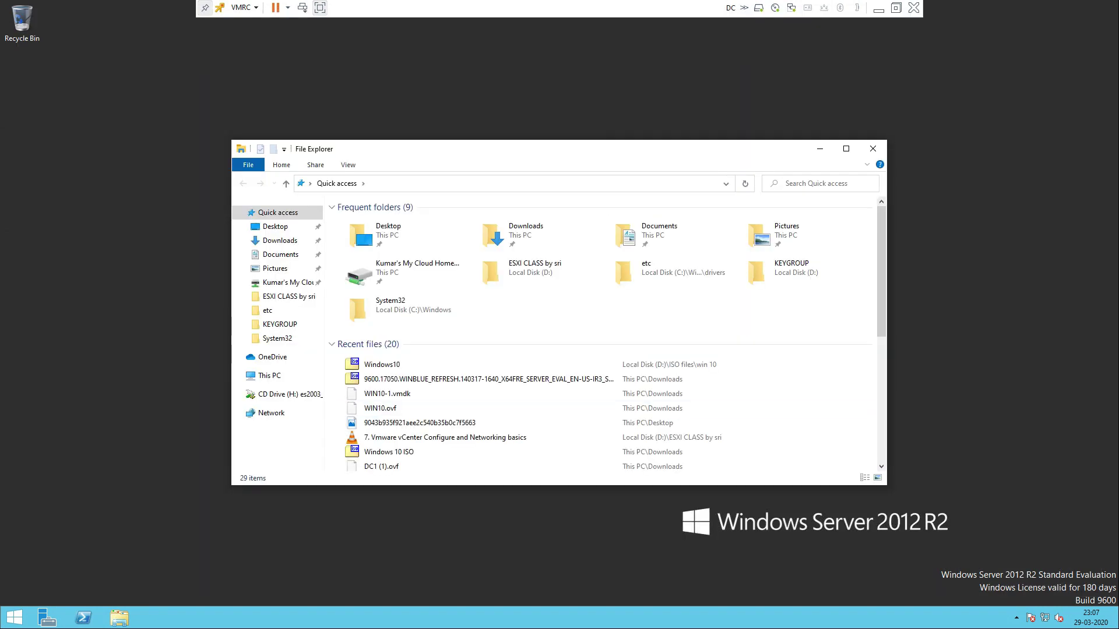
pyautogui.click(873, 148)
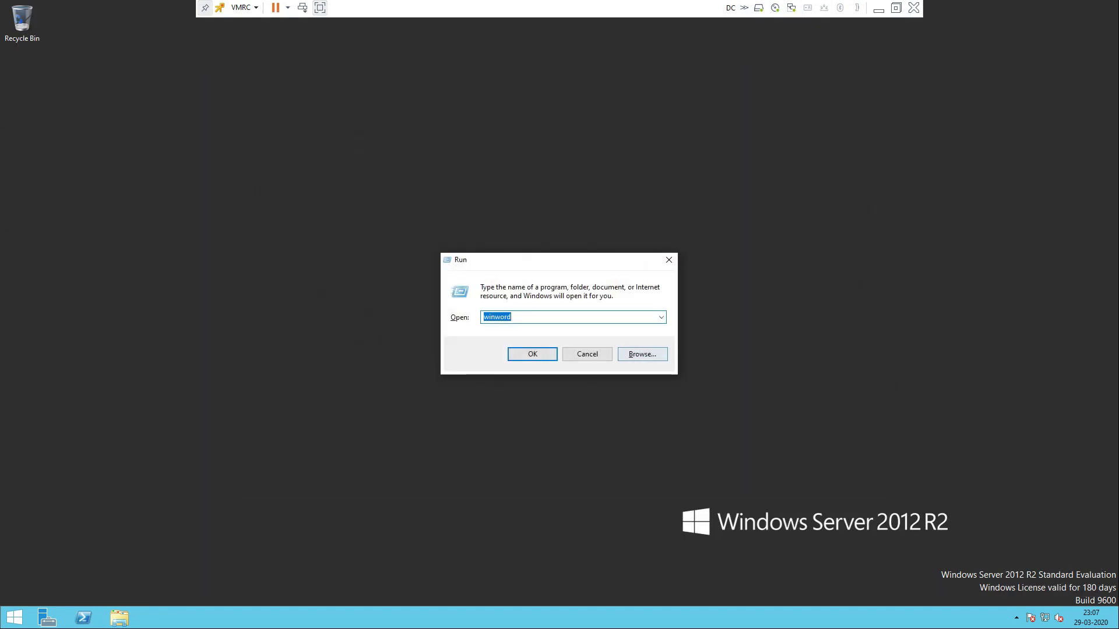
pyautogui.press('Return')
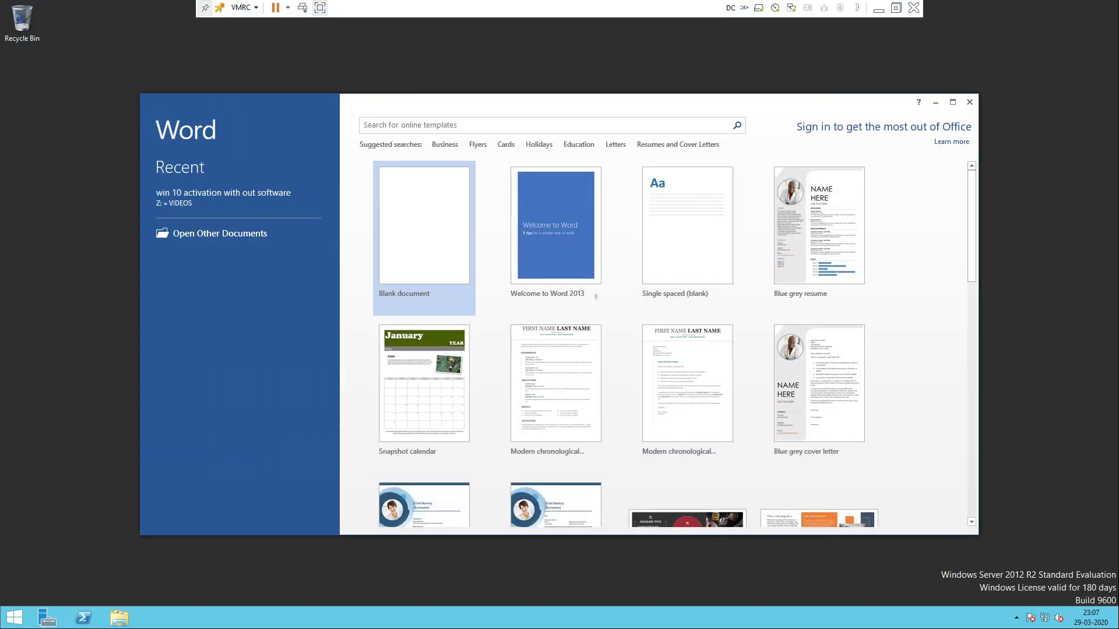
pyautogui.press('Return')
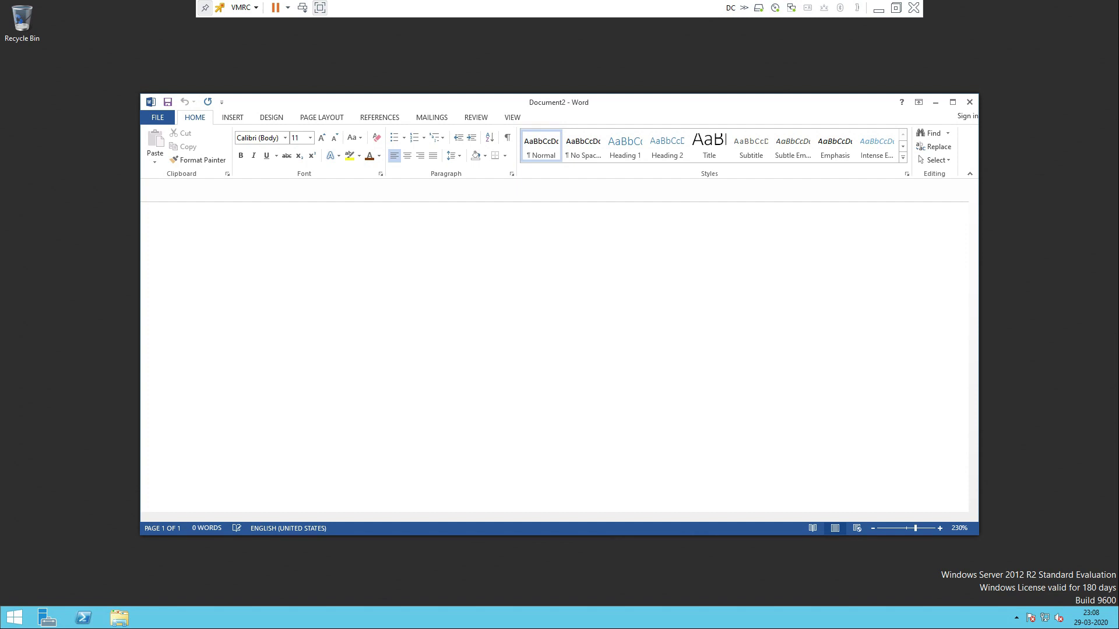
# Type Server os, Static ip, Ntfs, Work group and Dns, one item per line
pyautogui.write('server os')
pyautogui.press('Return')
pyautogui.write('s')
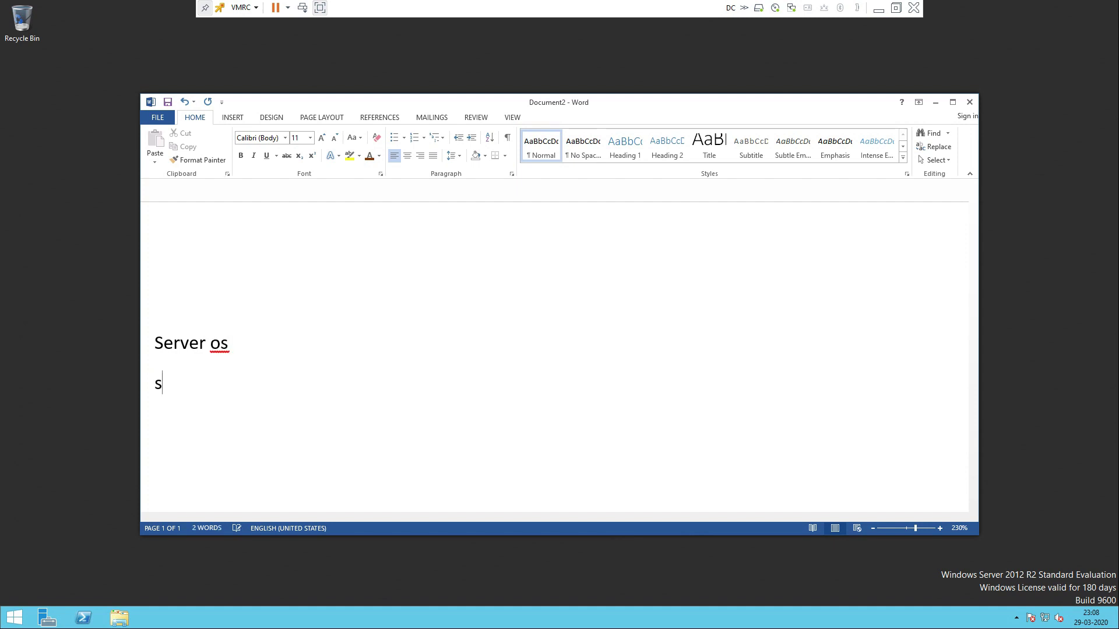
pyautogui.write('tatic ip')
pyautogui.press('Return')
pyautogui.write('ntfs')
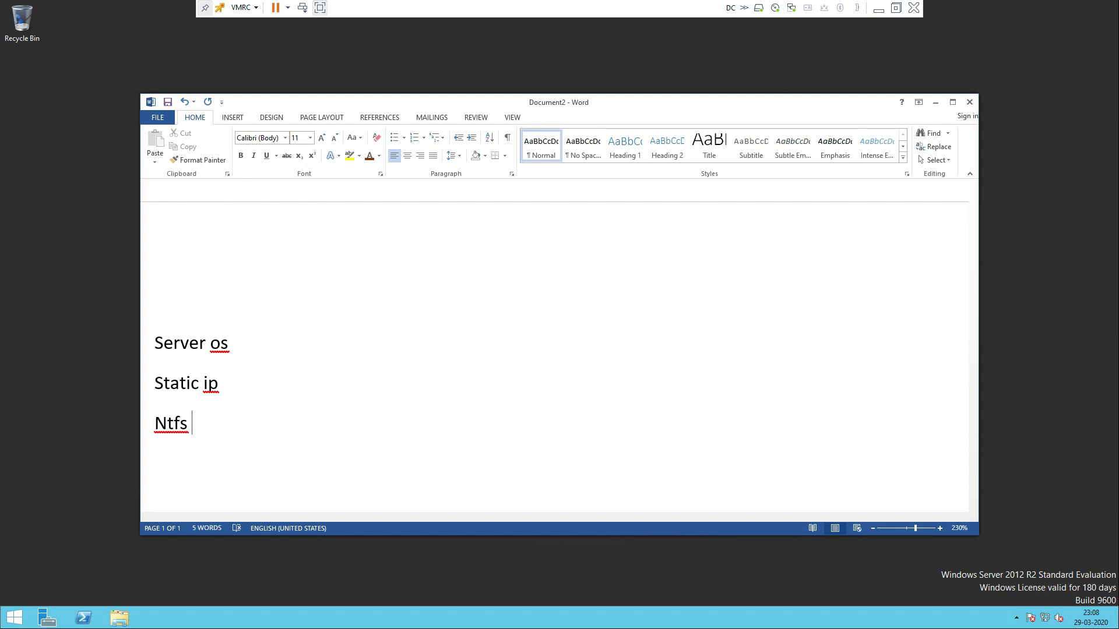
pyautogui.press('Return')
pyautogui.write('work gr')
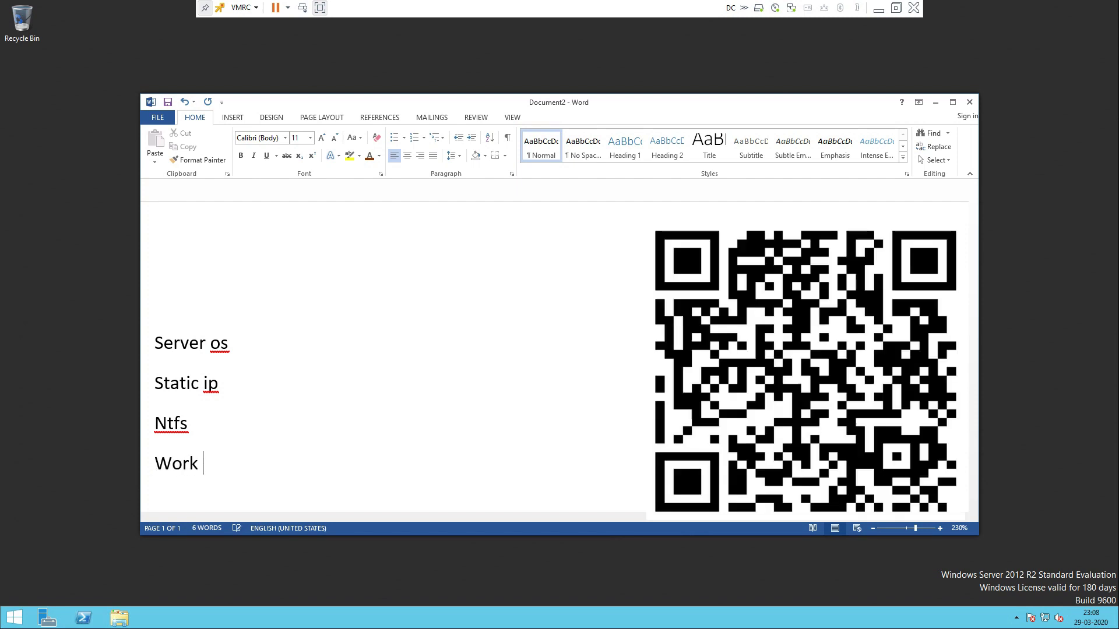
pyautogui.write('oup')
pyautogui.press('Return')
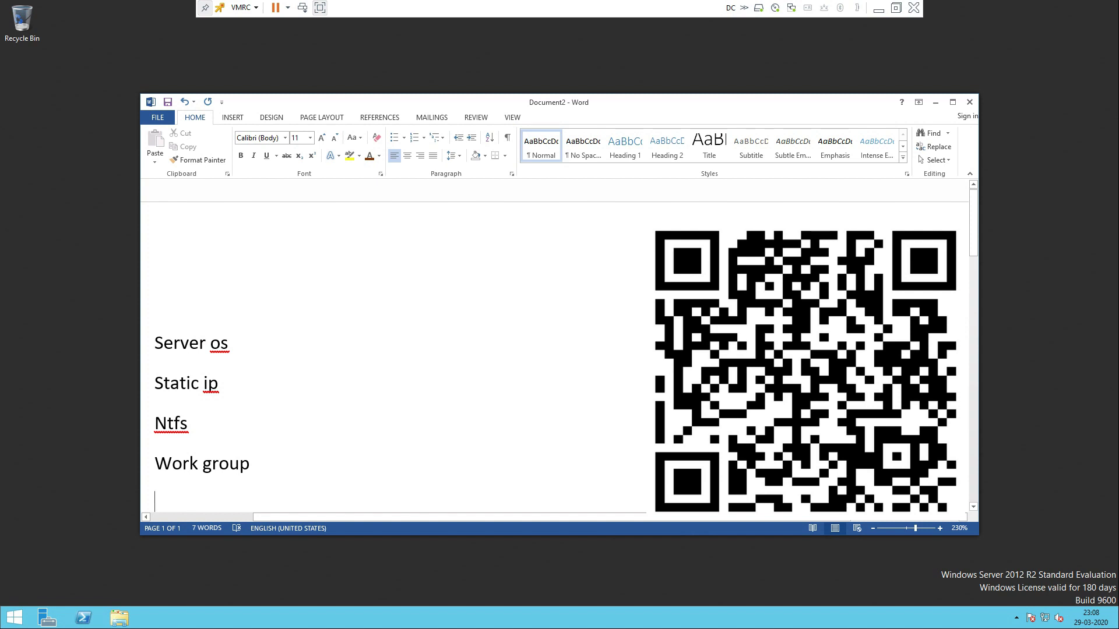
pyautogui.write('dns')
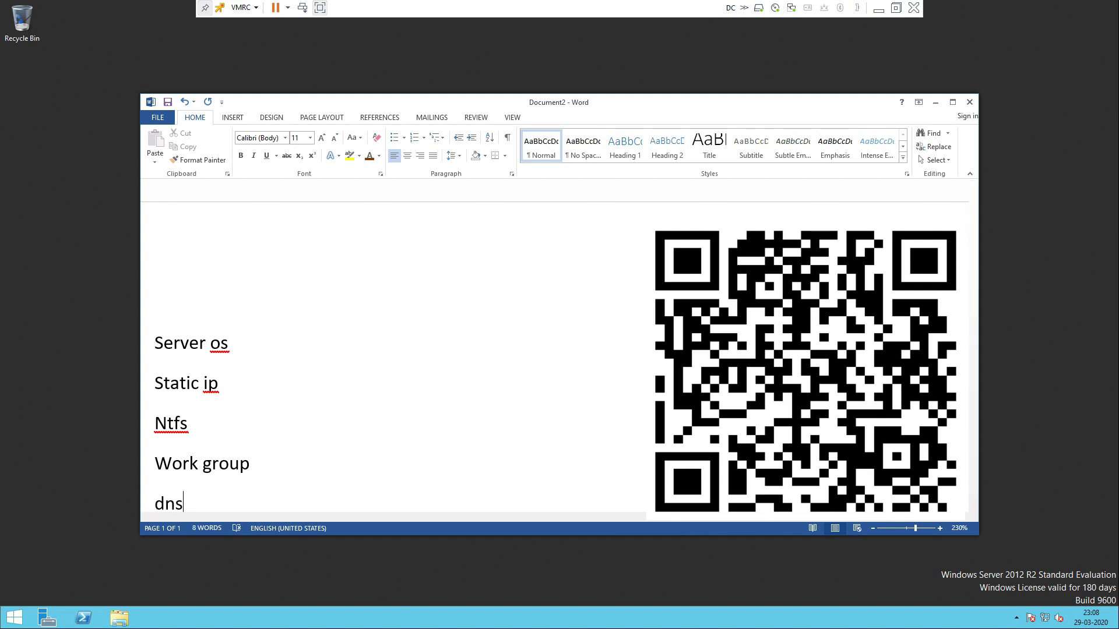
pyautogui.press('Return')
pyautogui.press('Return')
pyautogui.press('Return')
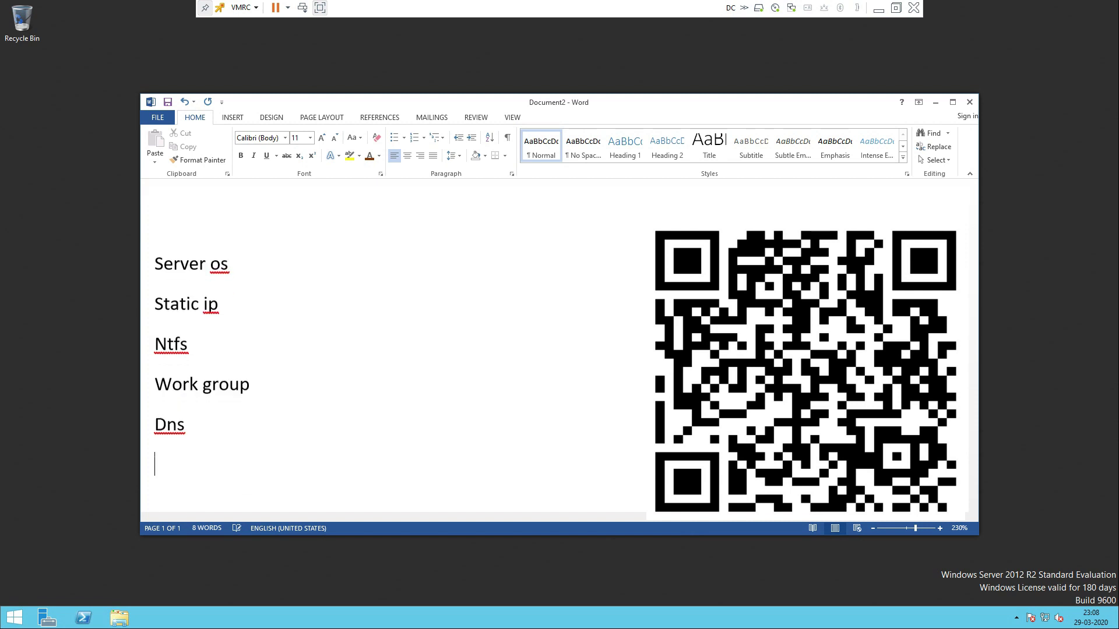
pyautogui.press('Up')
pyautogui.press('Up')
pyautogui.press('Up')
pyautogui.press('Up')
pyautogui.press('Up')
pyautogui.press('Up')
pyautogui.press('Up')
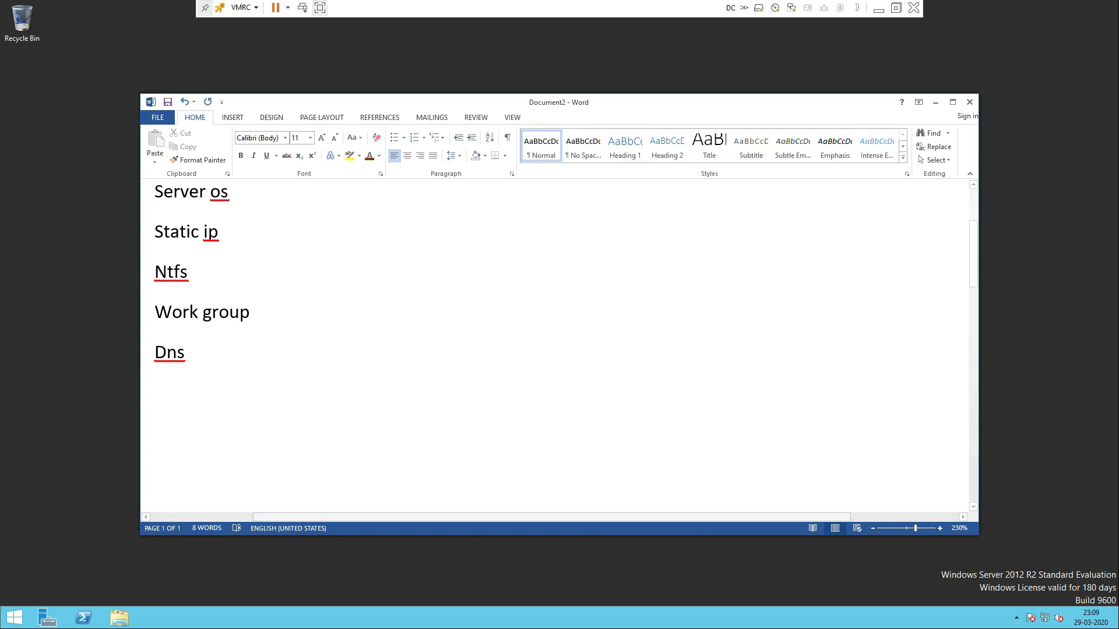
# Apply the No Spacing style to the five list lines
pyautogui.moveTo(188, 353); pyautogui.dragTo(155, 192)
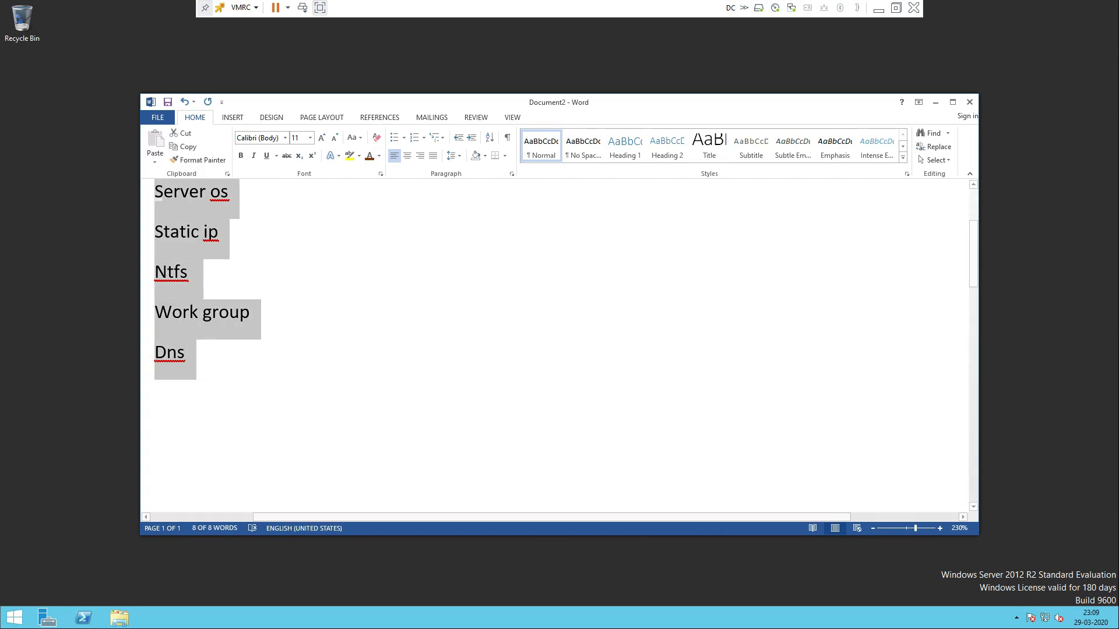
pyautogui.click(583, 145)
pyautogui.click(155, 352)
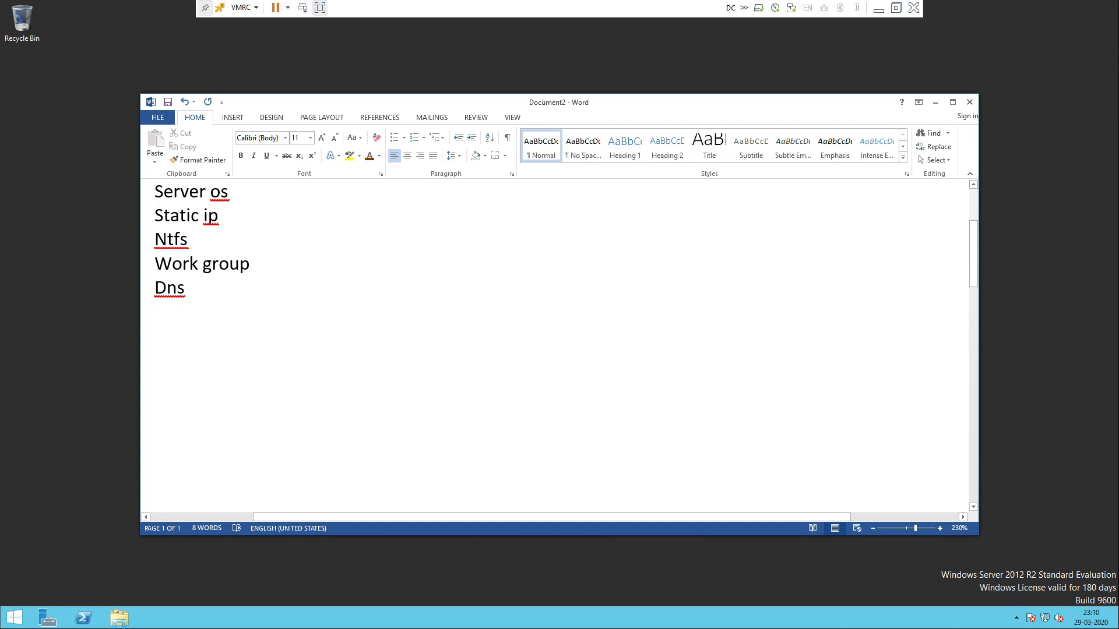
# Reselect and review the list lines, then minimise Word to the server desktop
pyautogui.hotkey('ctrl', 'shift', 'Up')
pyautogui.hotkey('ctrl', 'shift', 'Up')
pyautogui.hotkey('ctrl', 'shift', 'Up')
pyautogui.hotkey('ctrl', 'shift', 'Up')
pyautogui.hotkey('ctrl', 'shift', 'Up')
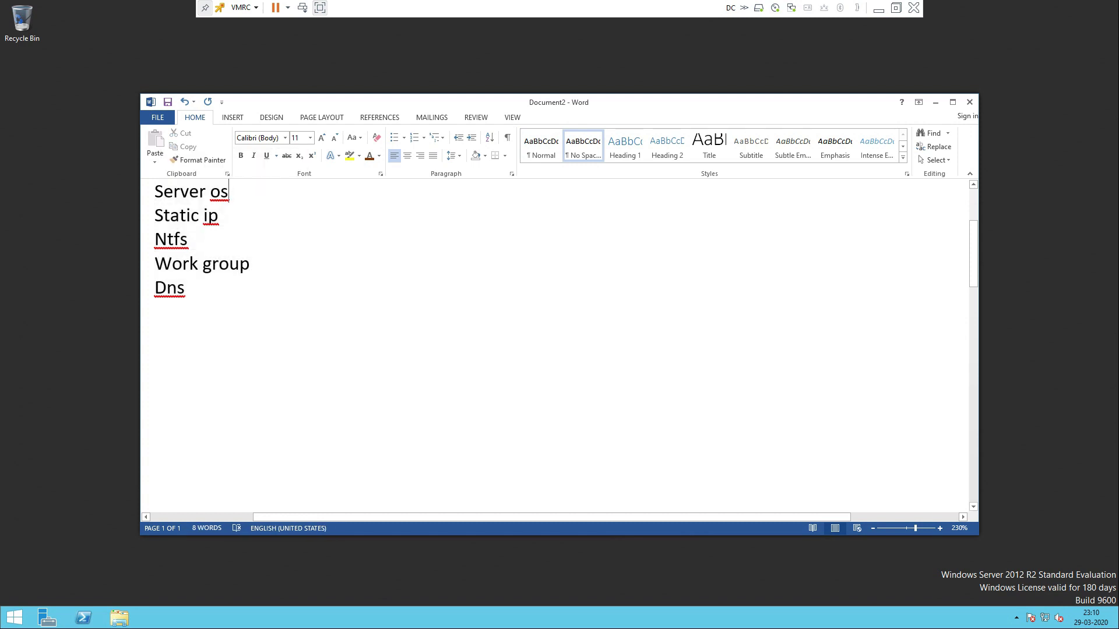
pyautogui.moveTo(237, 194); pyautogui.dragTo(157, 197)
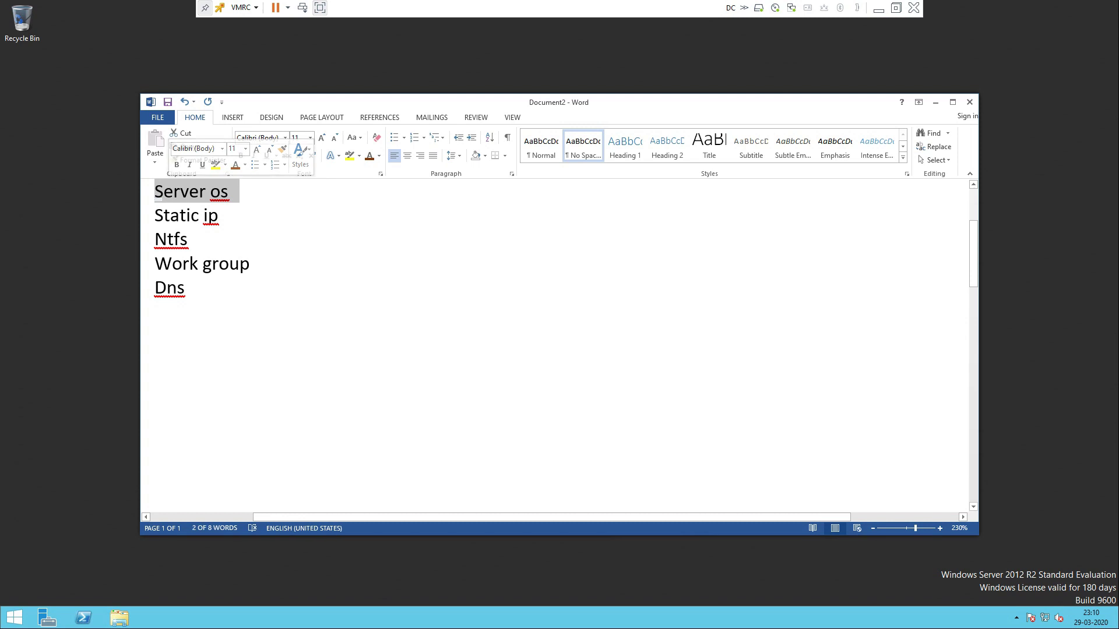
pyautogui.click(231, 193)
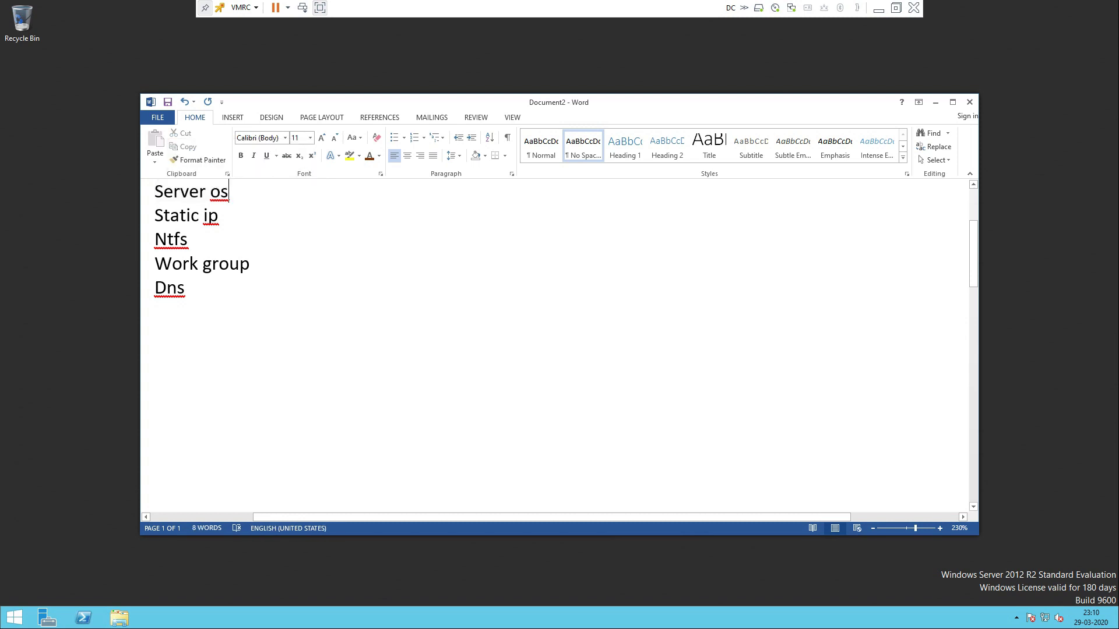
pyautogui.click(220, 216)
pyautogui.click(192, 240)
pyautogui.click(251, 264)
pyautogui.click(185, 288)
pyautogui.moveTo(233, 192); pyautogui.dragTo(308, 260)
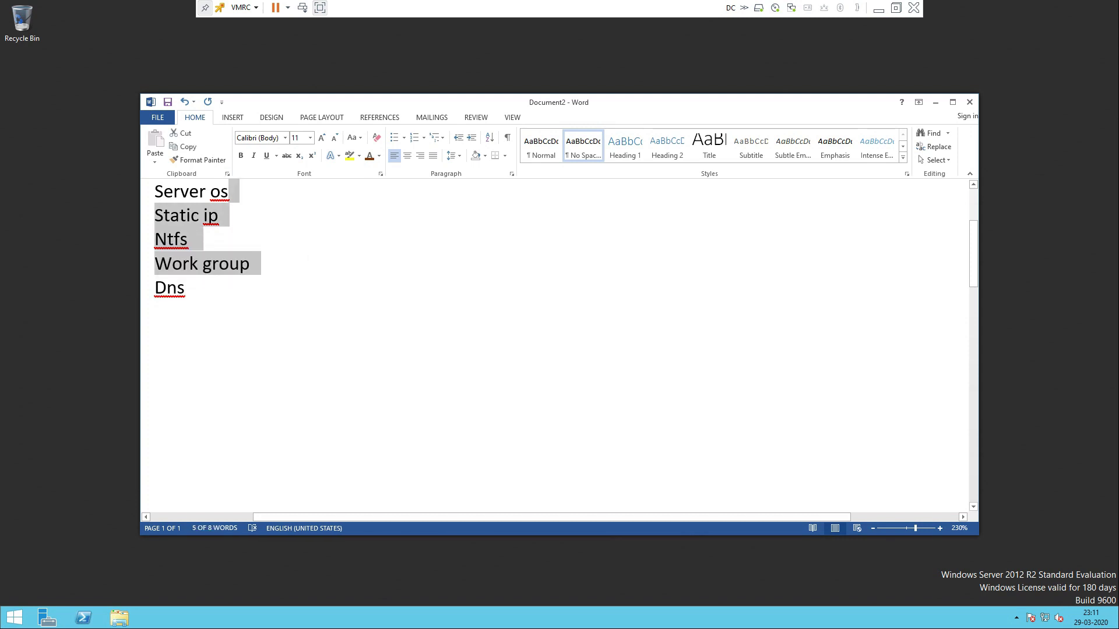
pyautogui.click(935, 102)
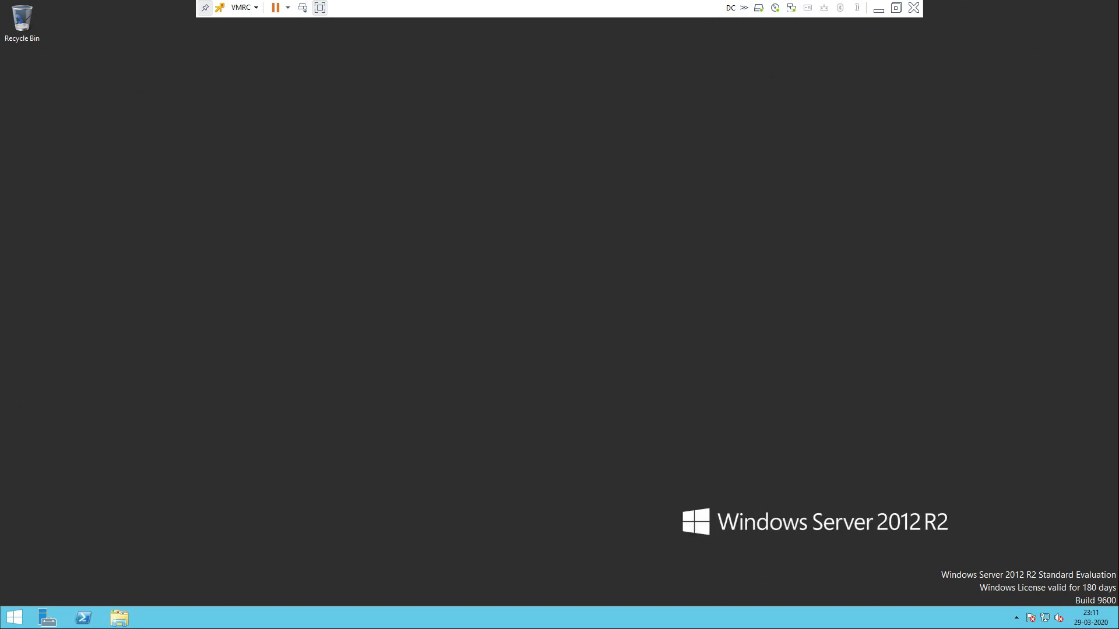
pyautogui.rightClick(452, 188)
pyautogui.click(469, 222)
pyautogui.press('super')
pyautogui.press('super')
pyautogui.press('super+e')
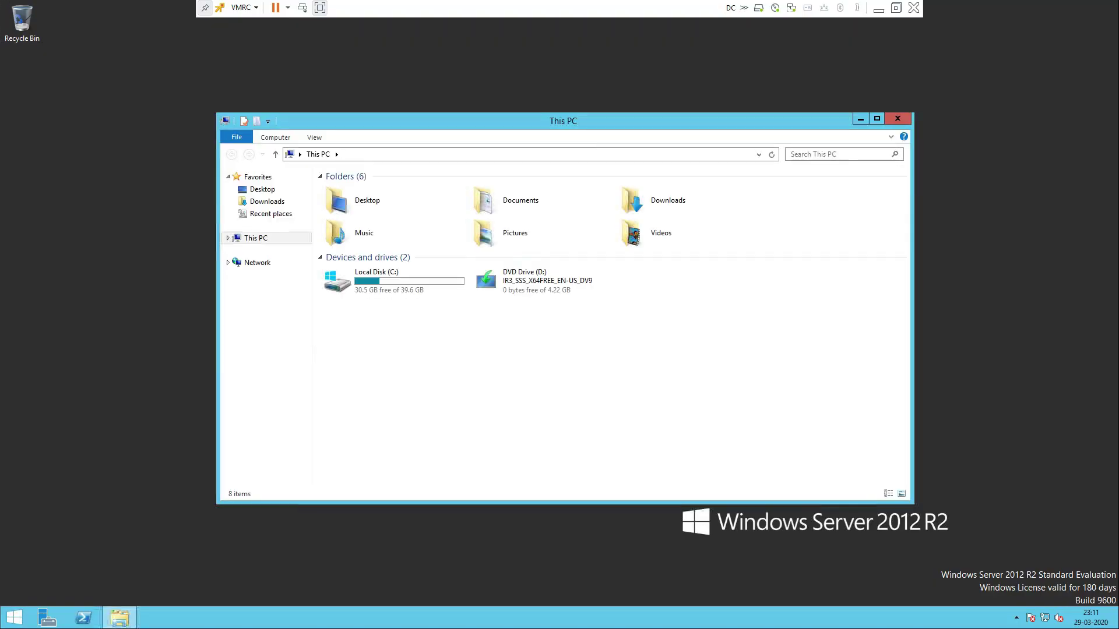
pyautogui.rightClick(254, 238)
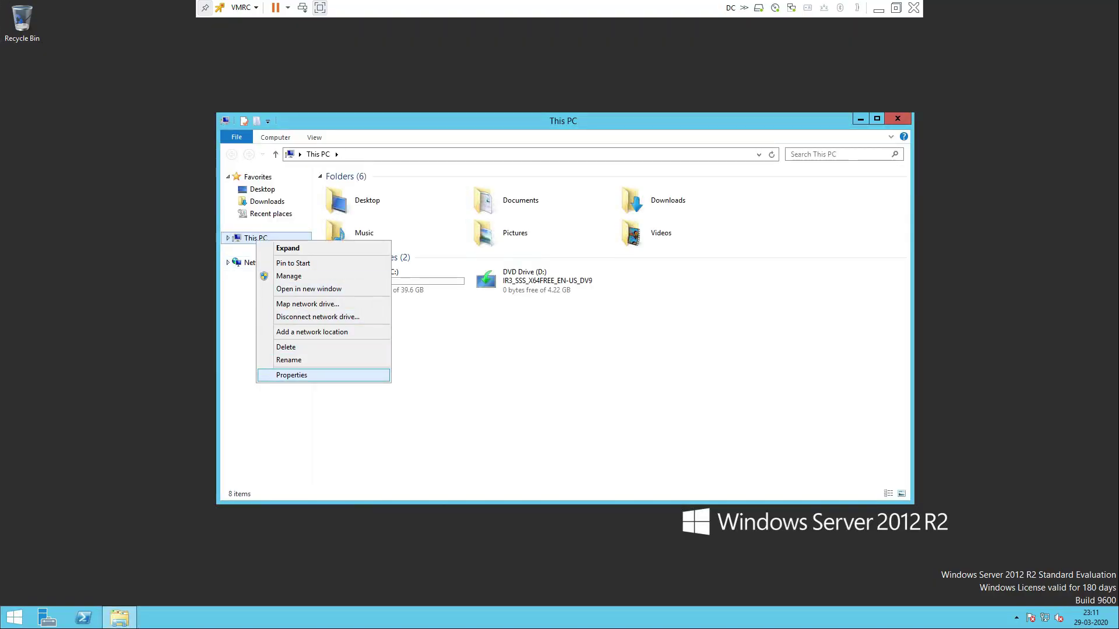
pyautogui.click(280, 376)
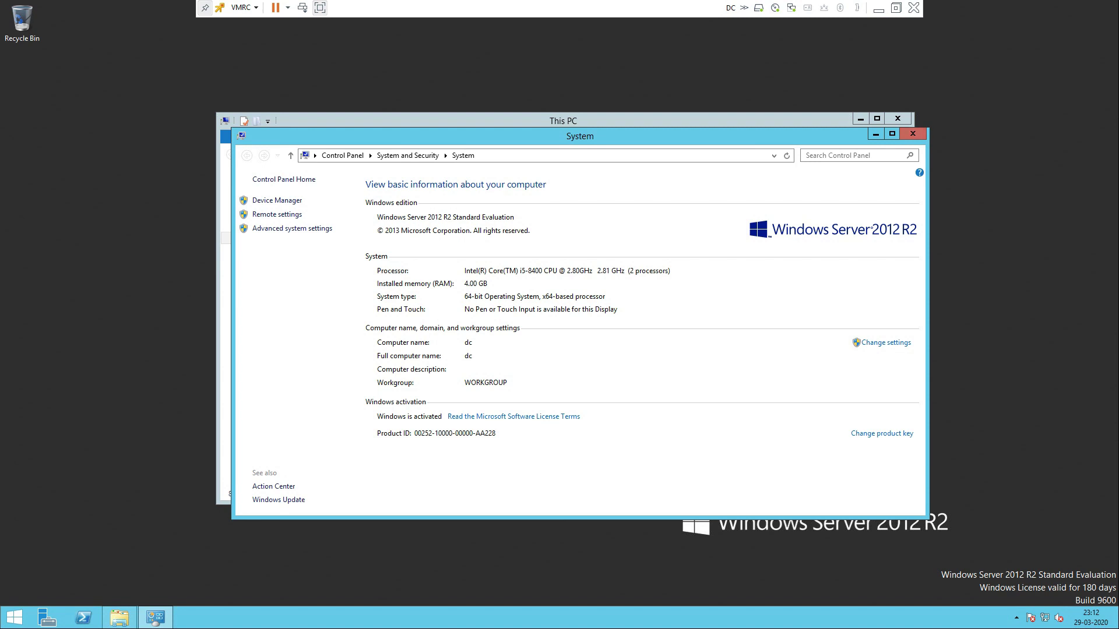
pyautogui.click(912, 134)
pyautogui.click(897, 119)
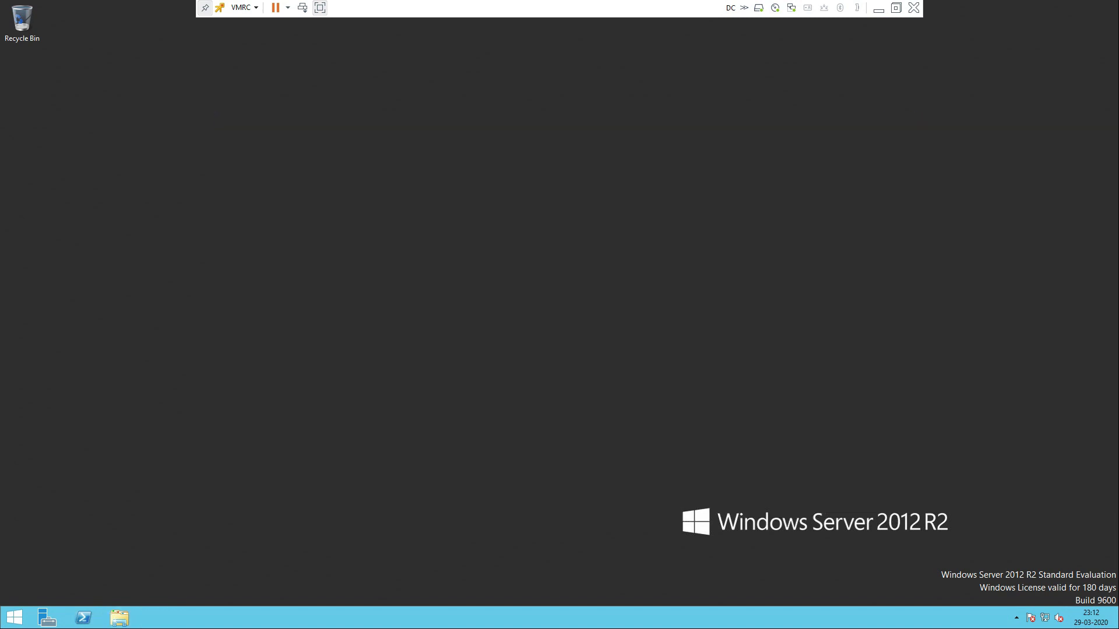
# Open Network Connections with ncpa.cpl and view Ethernet0's details showing static IPv4 192.168.1.20
pyautogui.press('super+r')
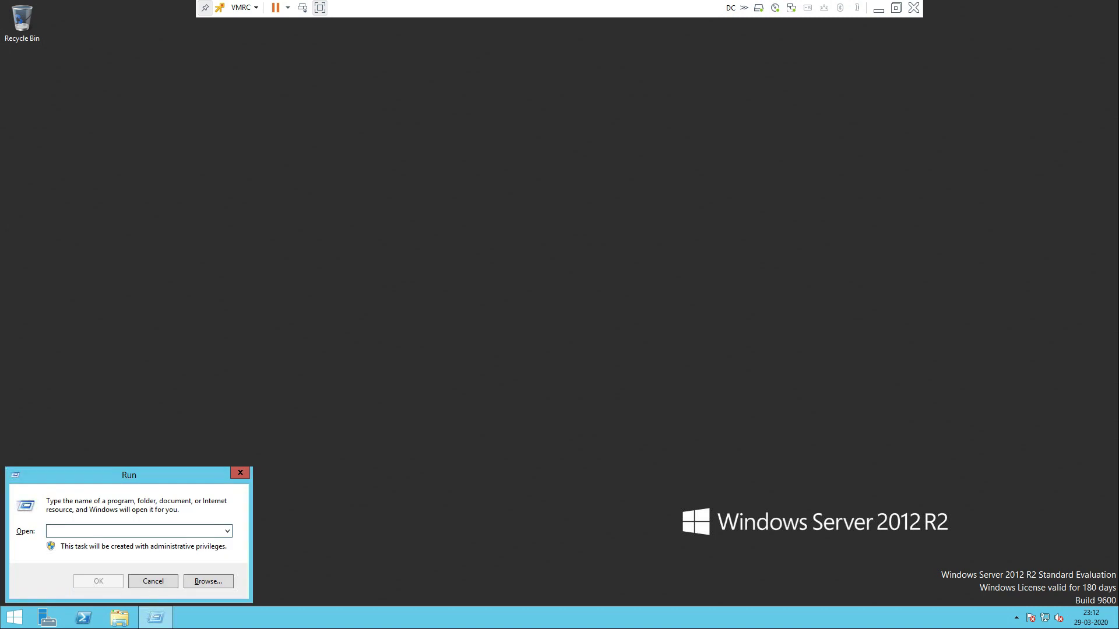
pyautogui.write('ncpa.cpl')
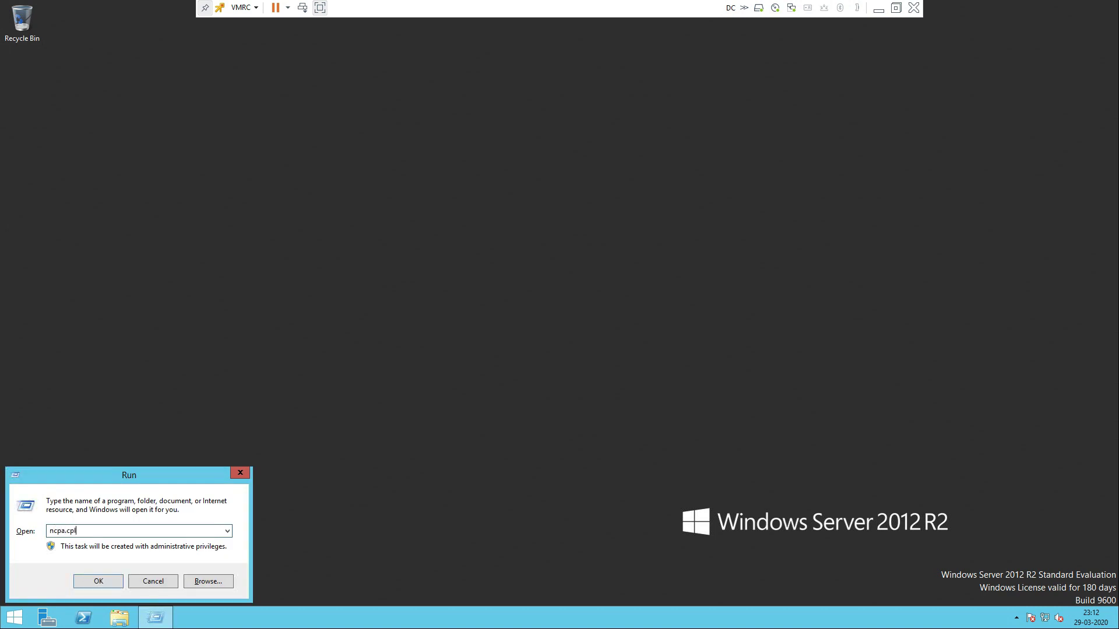
pyautogui.press('Return')
pyautogui.doubleClick(301, 188)
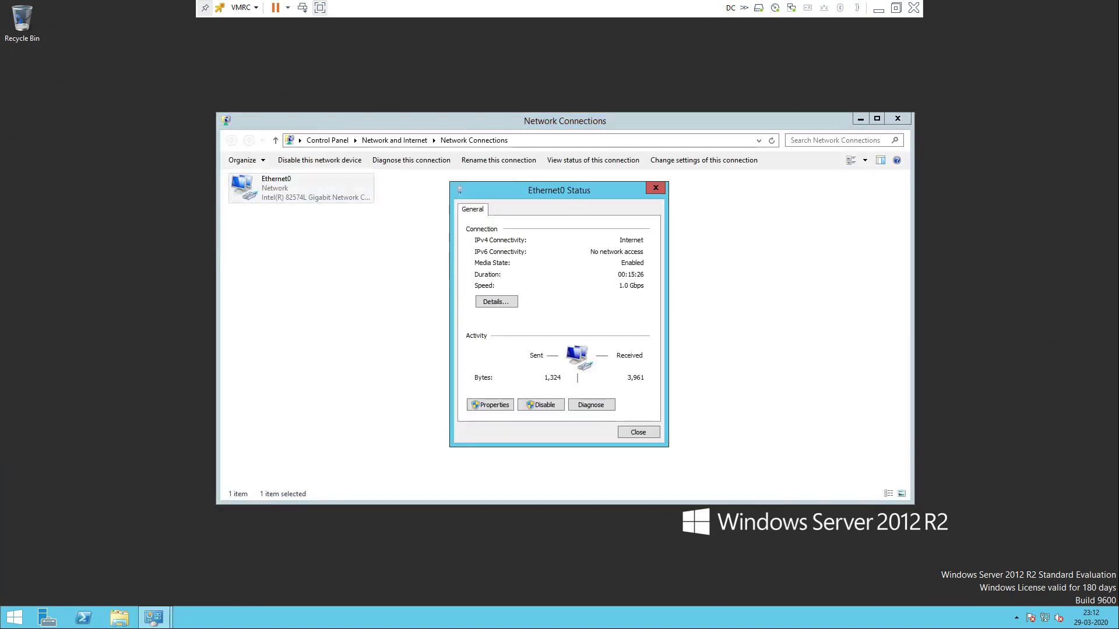
pyautogui.click(497, 302)
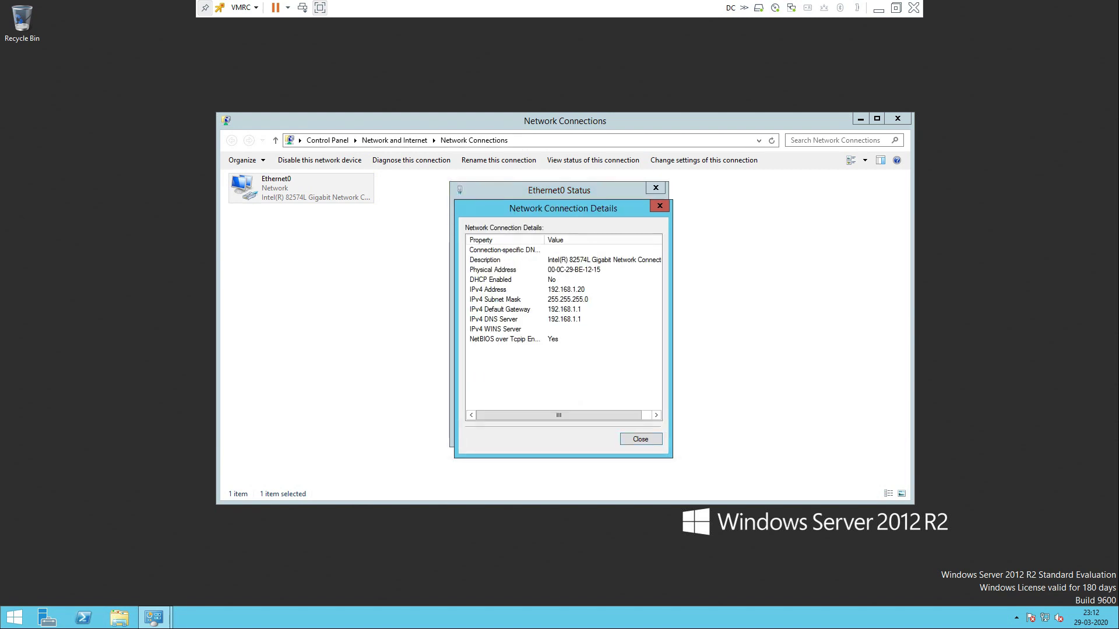
pyautogui.click(660, 206)
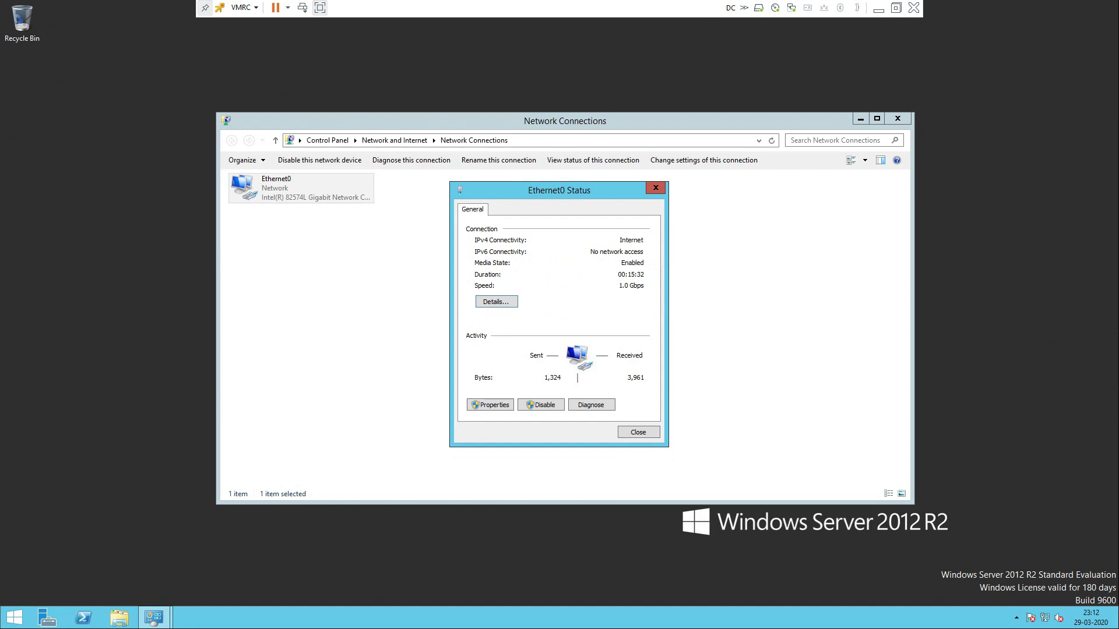
# Recheck Ethernet0's properties and details, close the network windows, and bring up Local Disk (C:) options in This PC
pyautogui.click(490, 404)
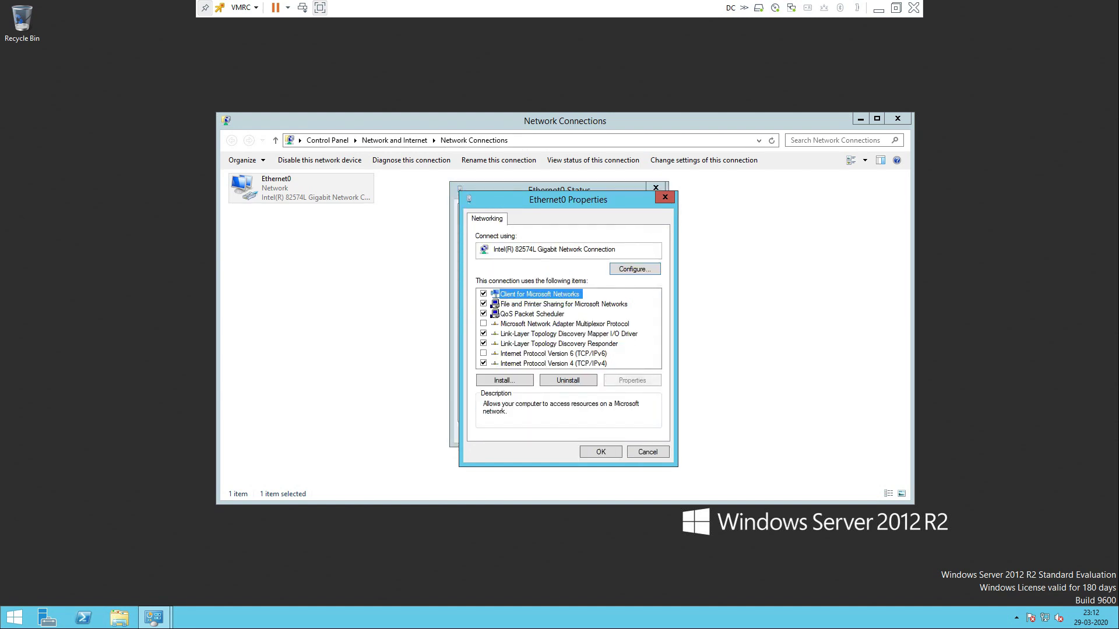
pyautogui.click(658, 197)
pyautogui.click(496, 301)
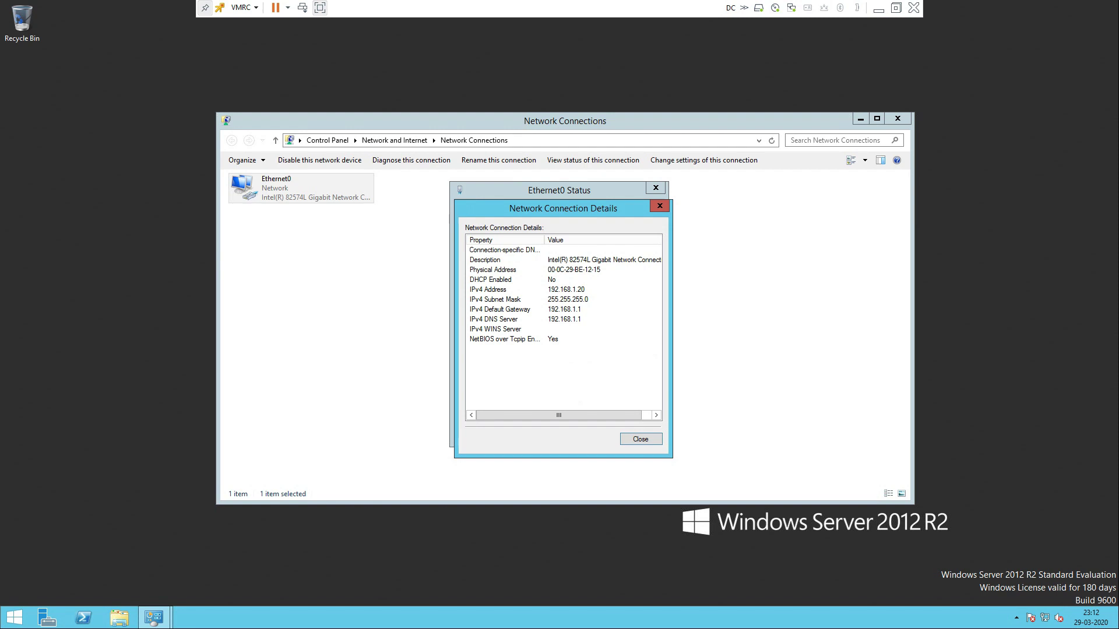
pyautogui.click(659, 206)
pyautogui.click(655, 188)
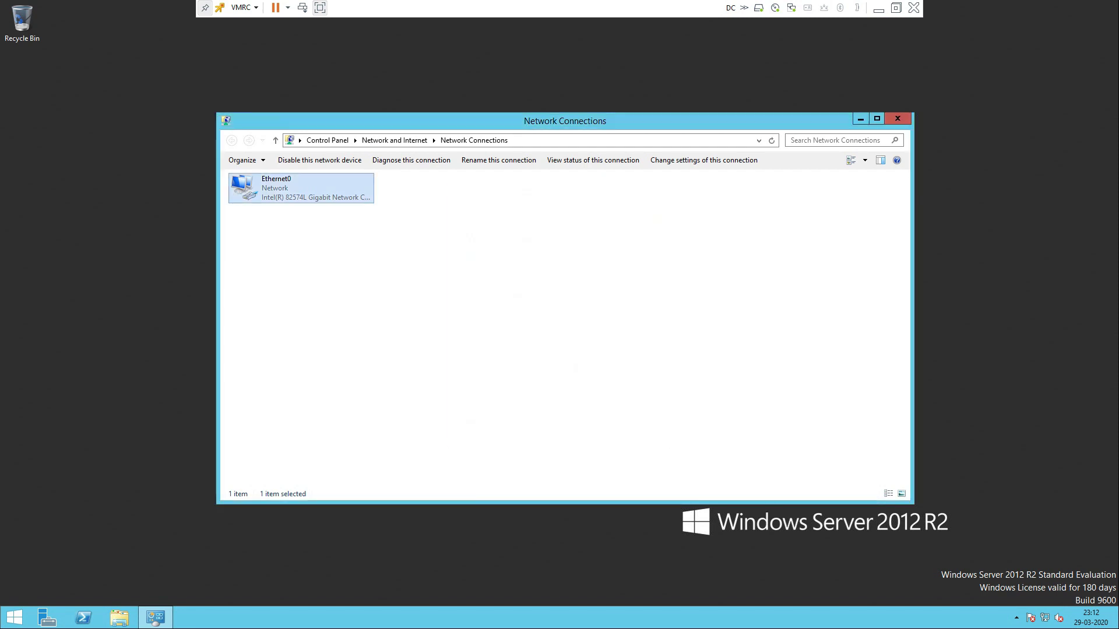
pyautogui.click(905, 118)
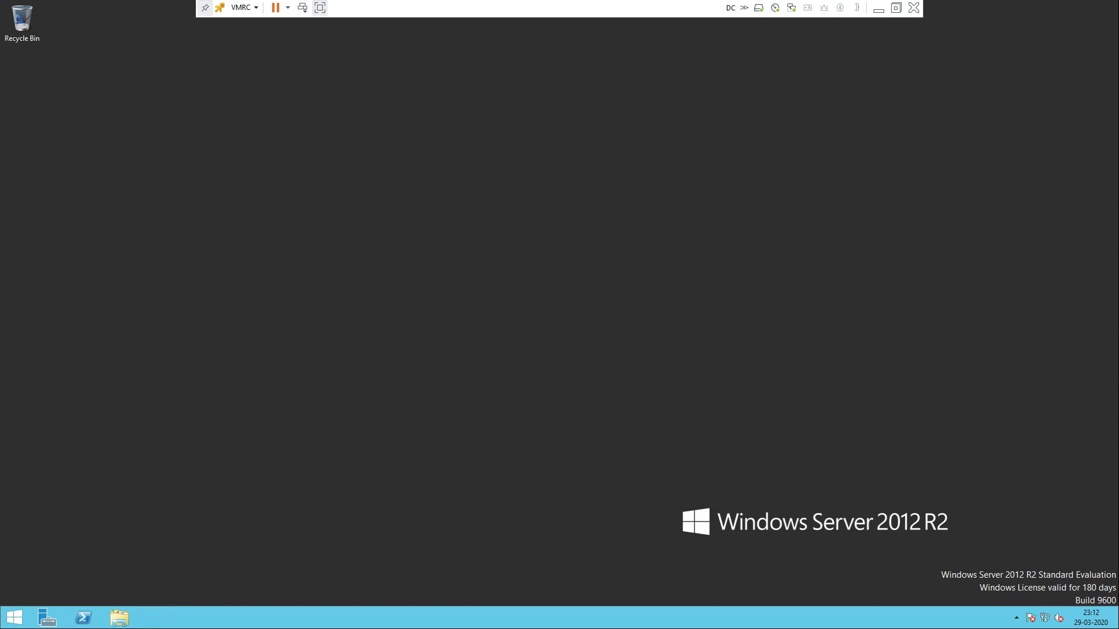
pyautogui.press('super+e')
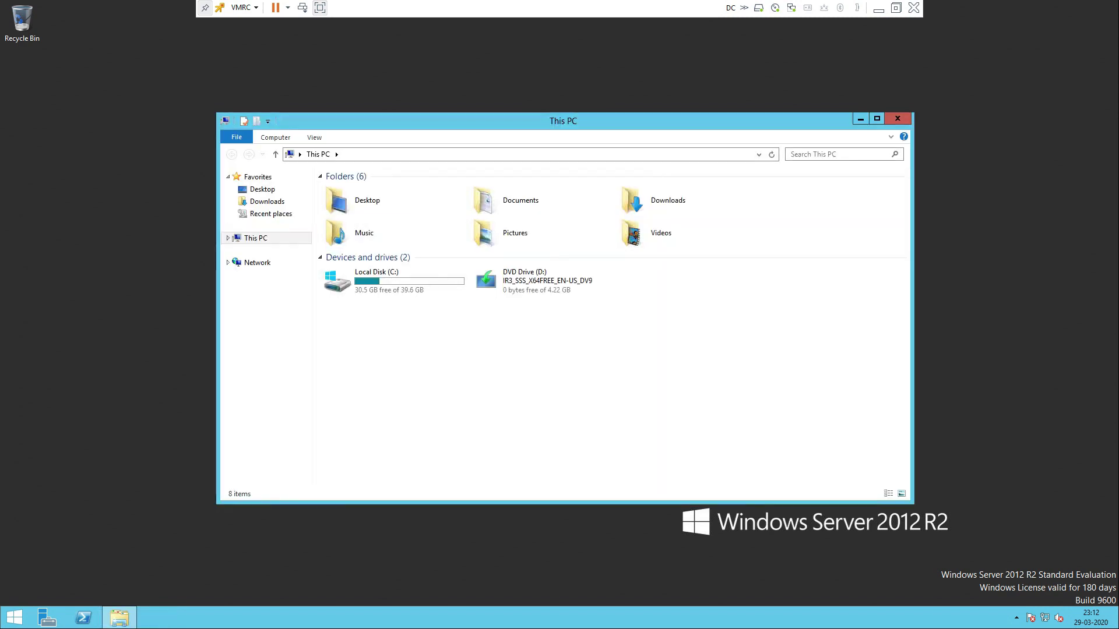
pyautogui.rightClick(382, 279)
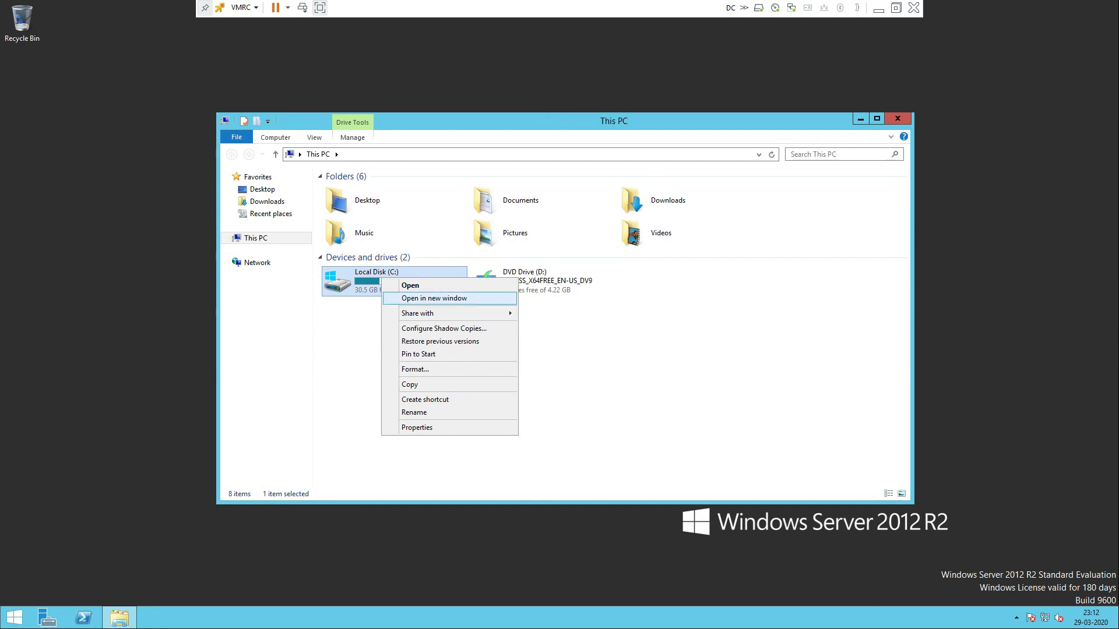
# Check Local Disk (C:) usage in its properties, then close This PC
pyautogui.click(416, 427)
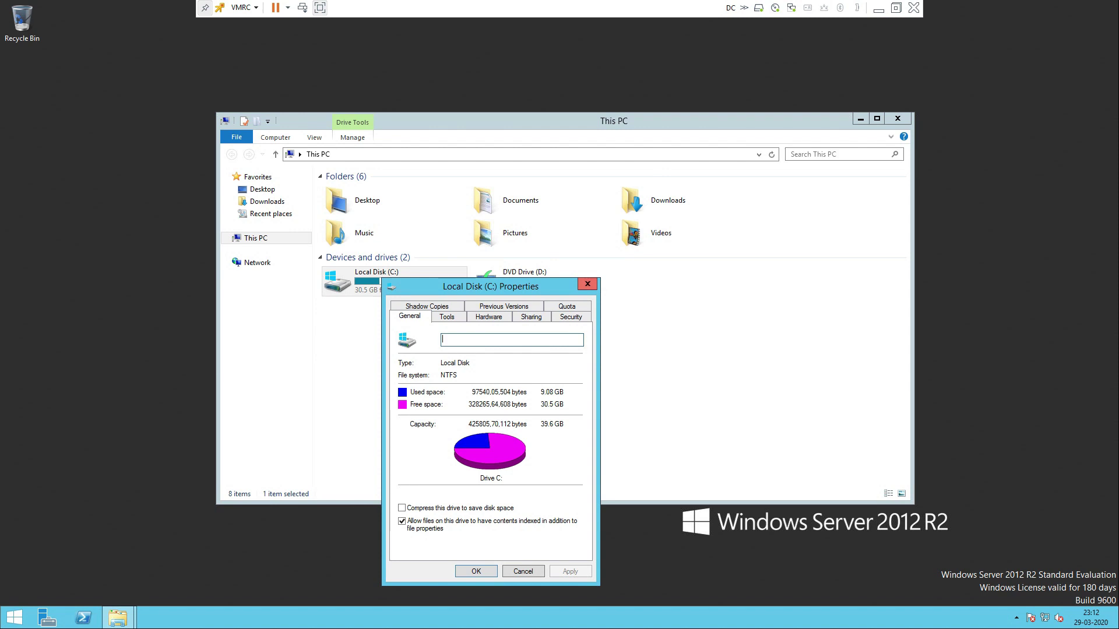
pyautogui.click(587, 283)
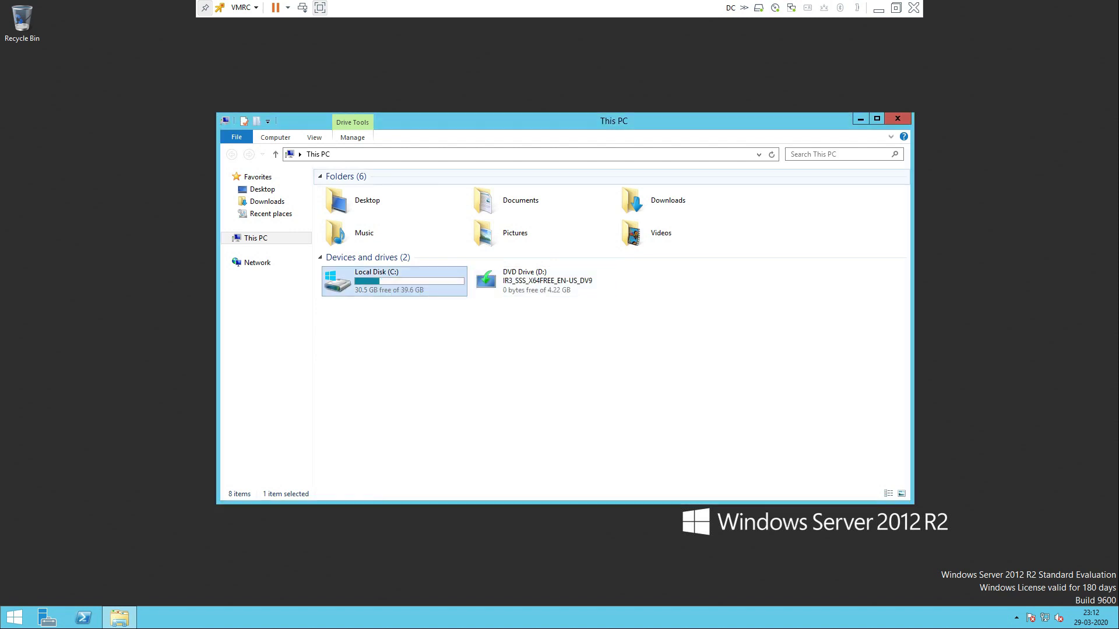
pyautogui.click(897, 118)
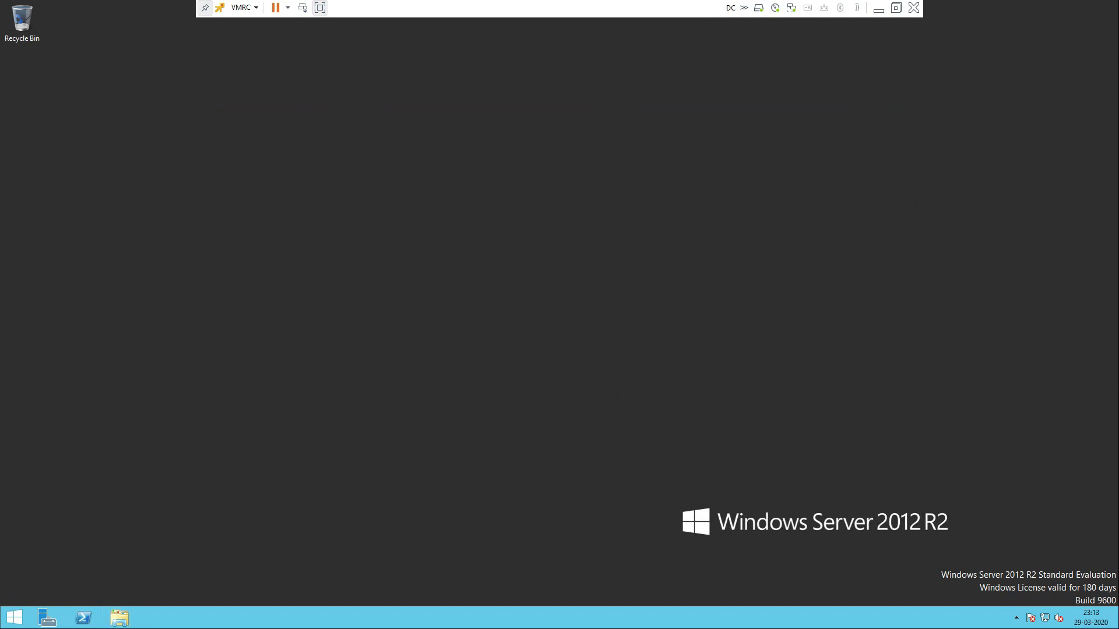
# View the System page confirming computer dc is in WORKGROUP, then close everything
pyautogui.press('super+e')
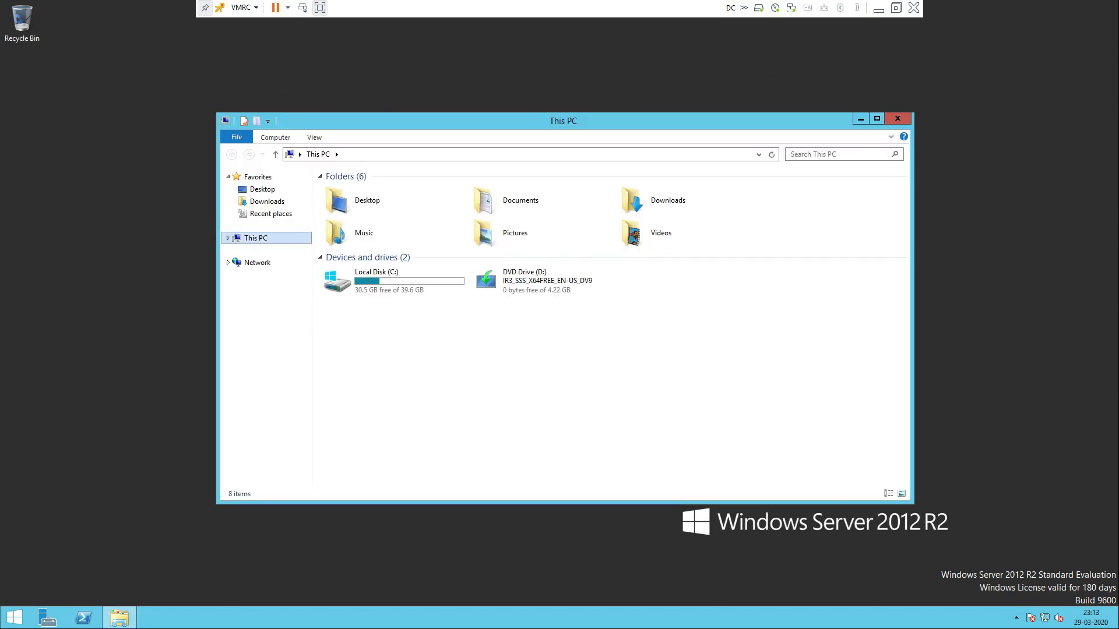
pyautogui.rightClick(261, 238)
pyautogui.click(297, 373)
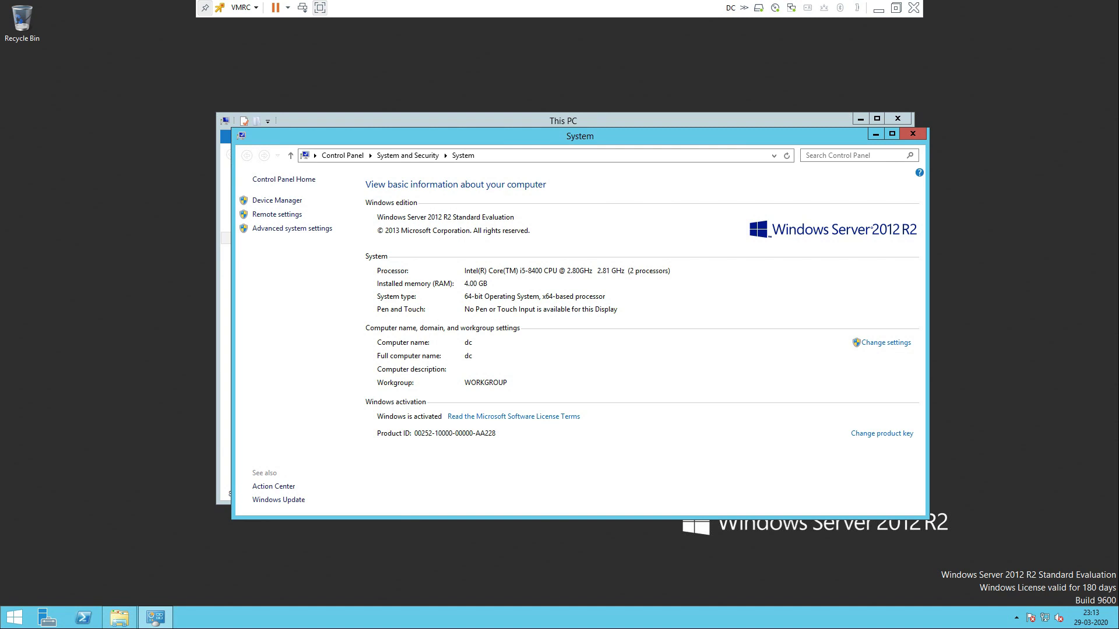
pyautogui.click(913, 133)
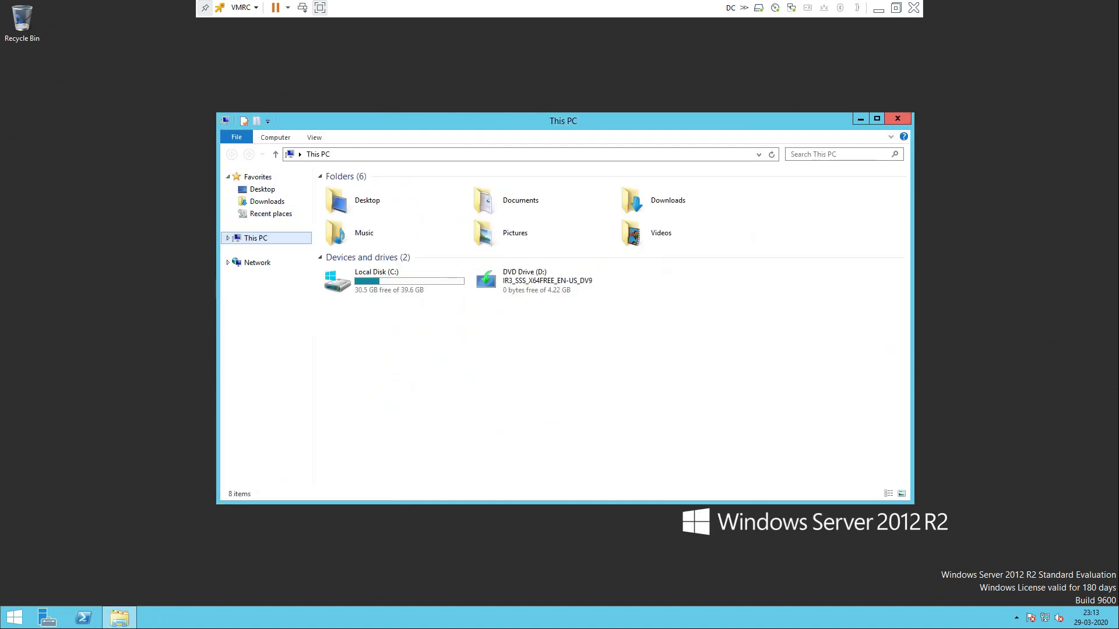
pyautogui.hotkey('alt', 'F4')
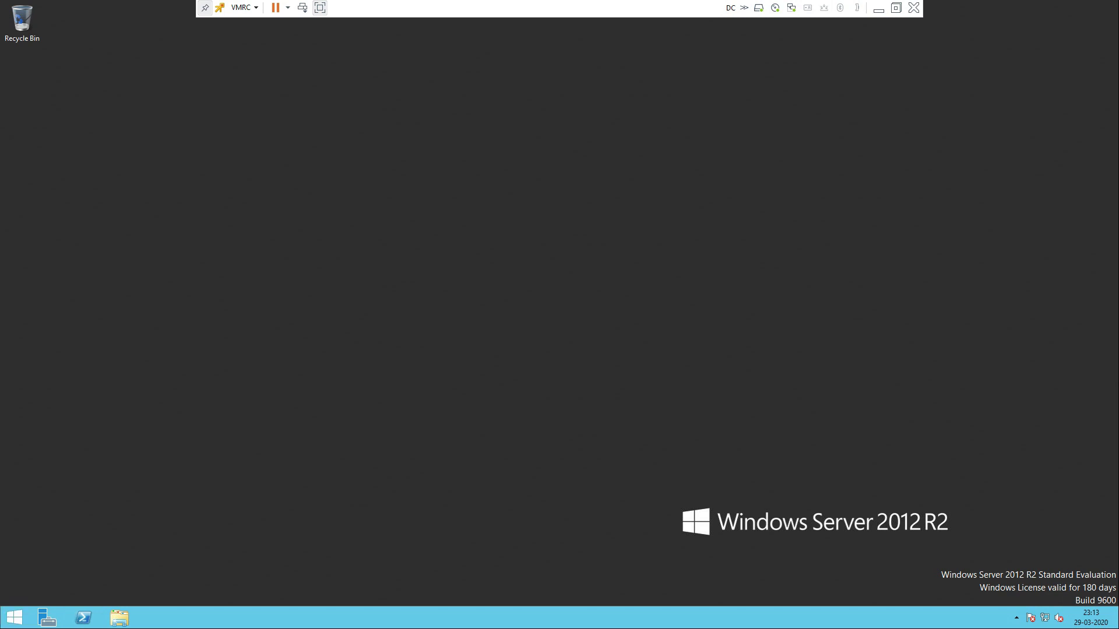
# Launch Server Manager and advance Add Roles and Features past Before You Begin, role-based installation and server dc
pyautogui.click(47, 617)
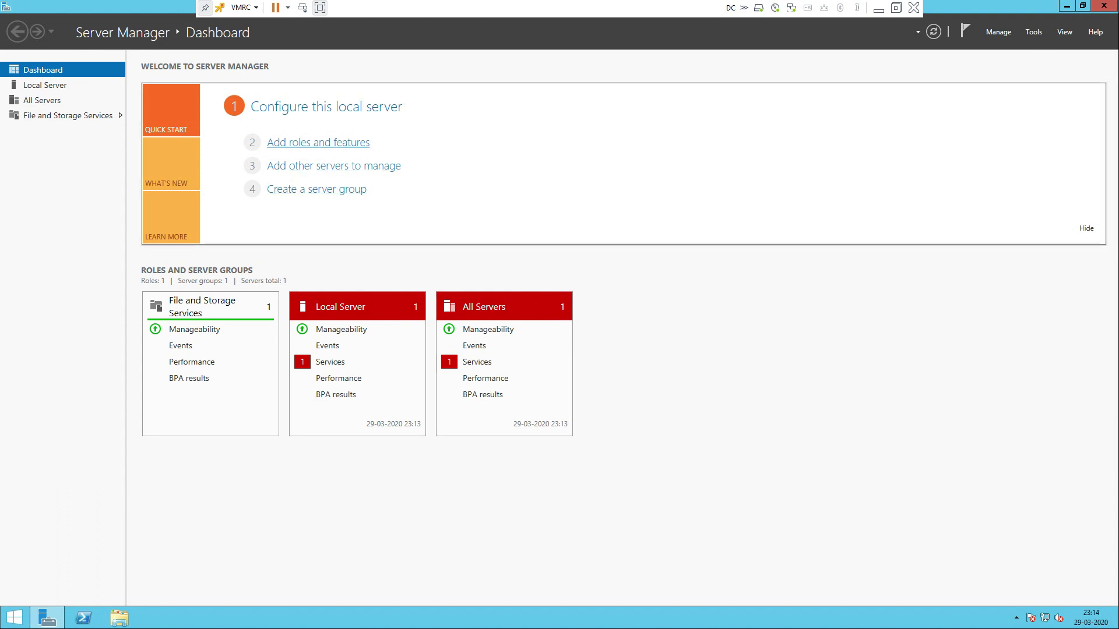
pyautogui.click(318, 142)
pyautogui.click(555, 112)
pyautogui.click(318, 143)
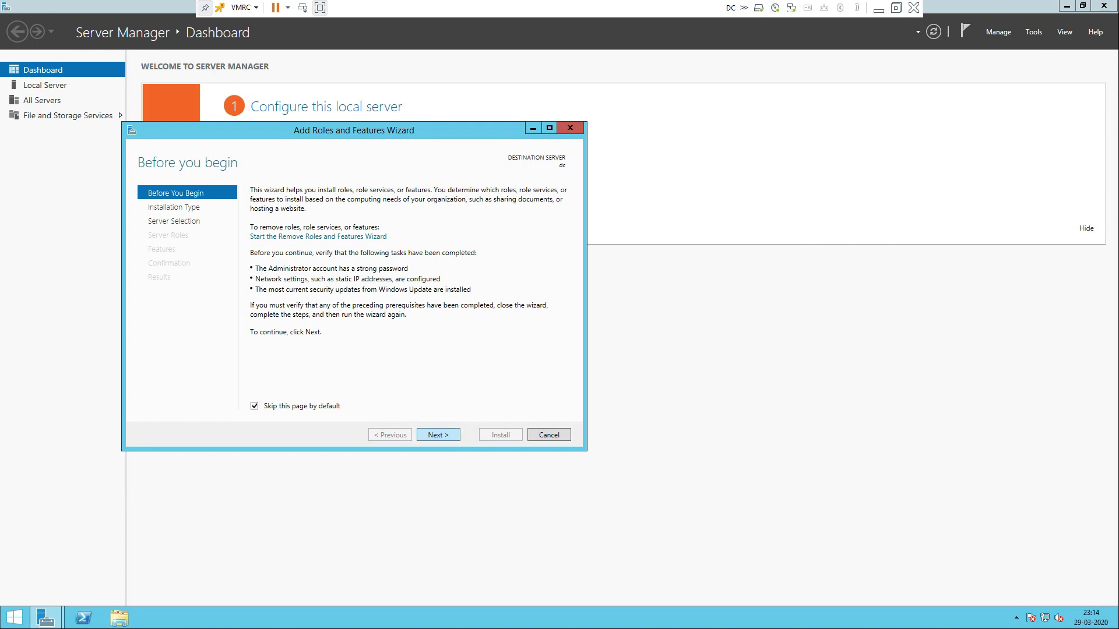
pyautogui.click(438, 435)
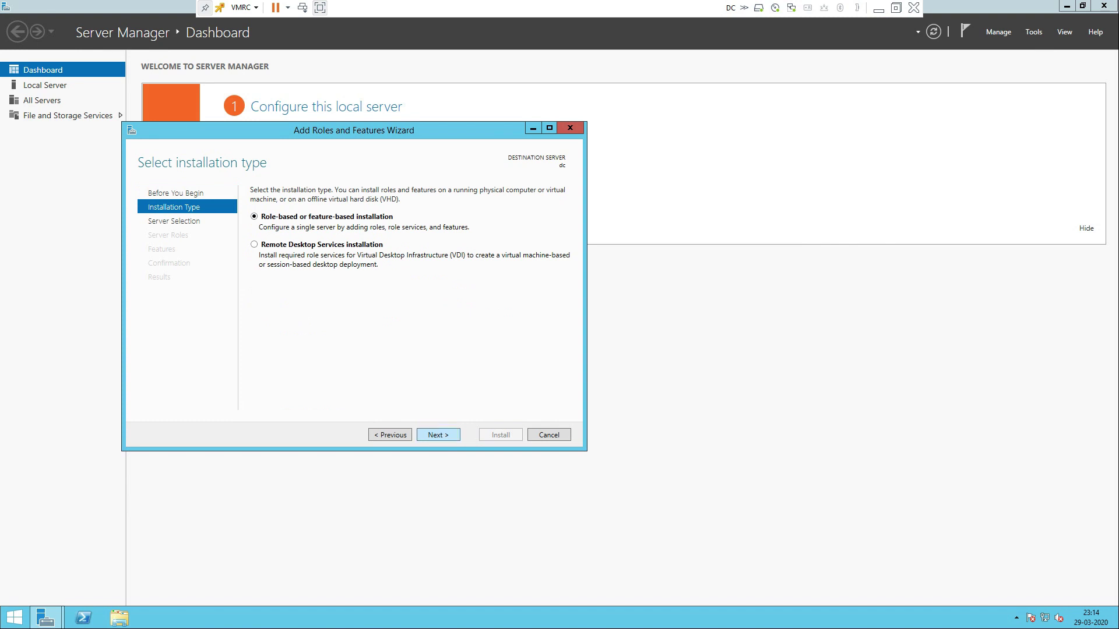
pyautogui.click(438, 435)
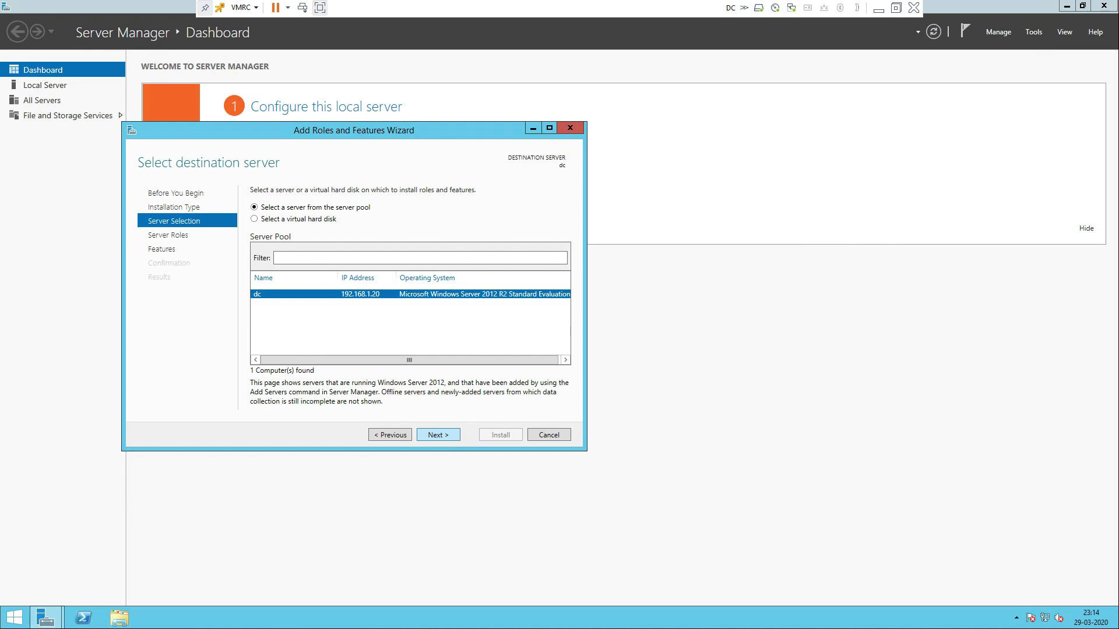
pyautogui.click(438, 435)
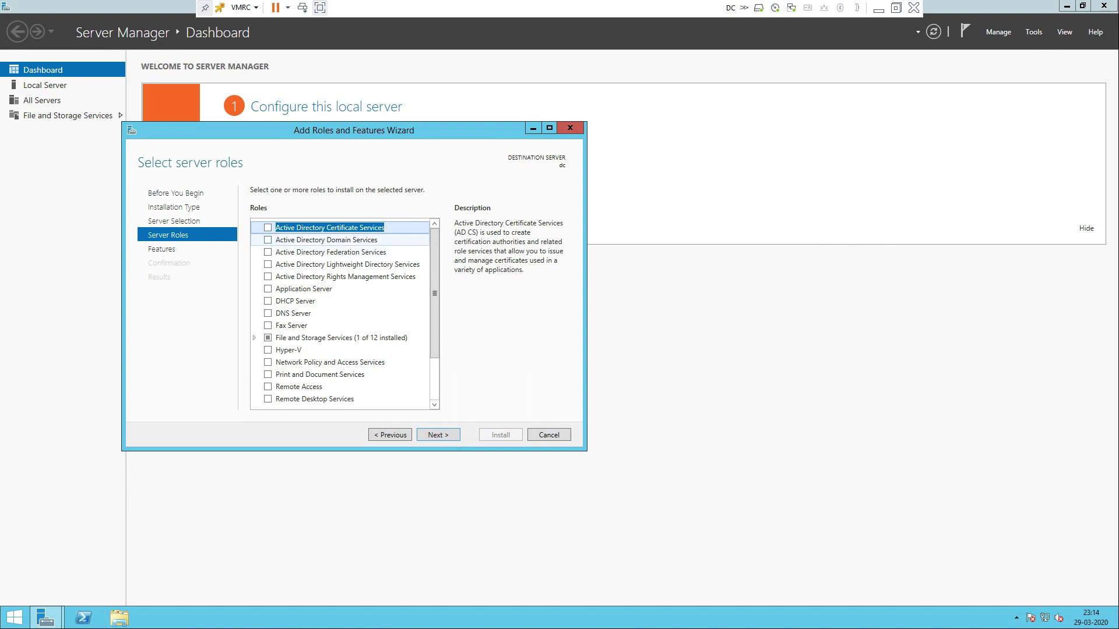
# Select Active Directory Domain Services with its management features and allow automatic restart at Confirmation
pyautogui.click(268, 239)
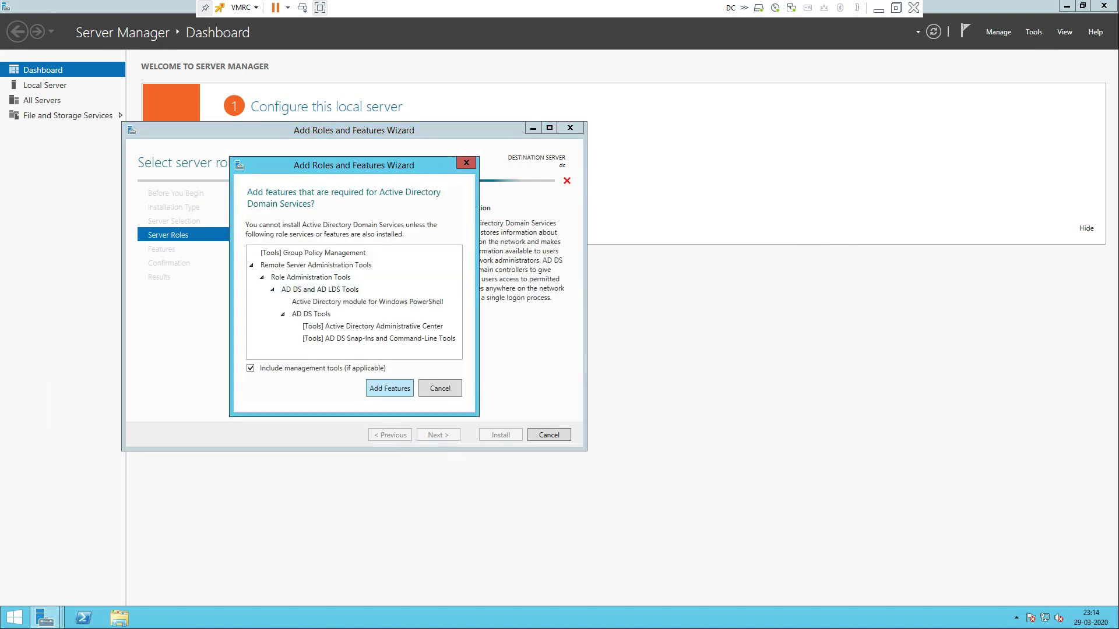
pyautogui.click(389, 388)
pyautogui.click(438, 435)
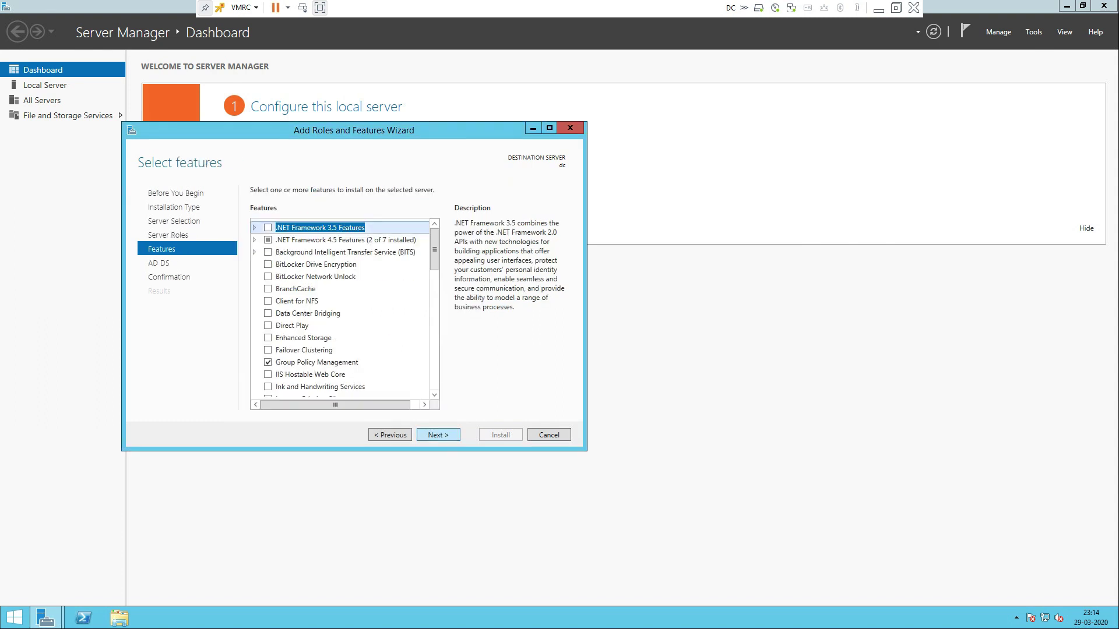
pyautogui.click(438, 435)
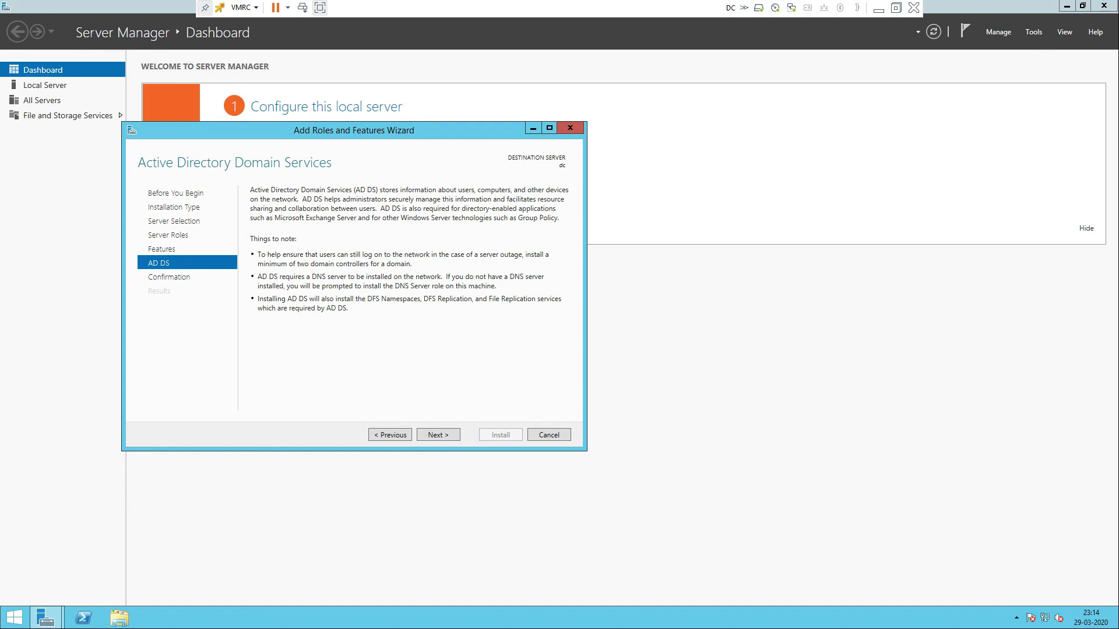
pyautogui.click(438, 435)
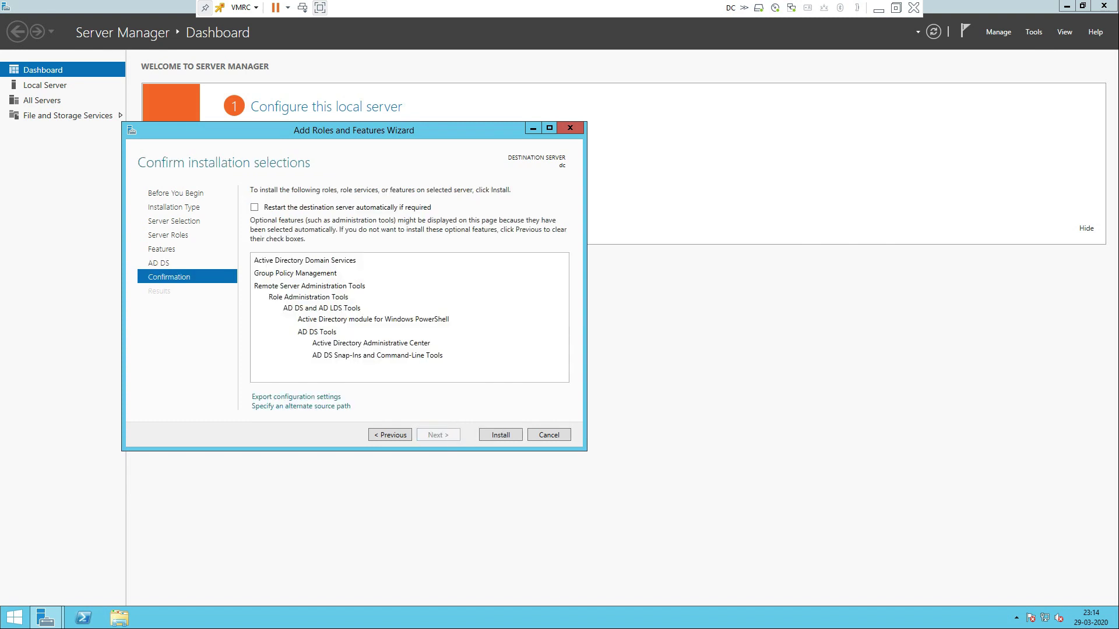
pyautogui.click(255, 208)
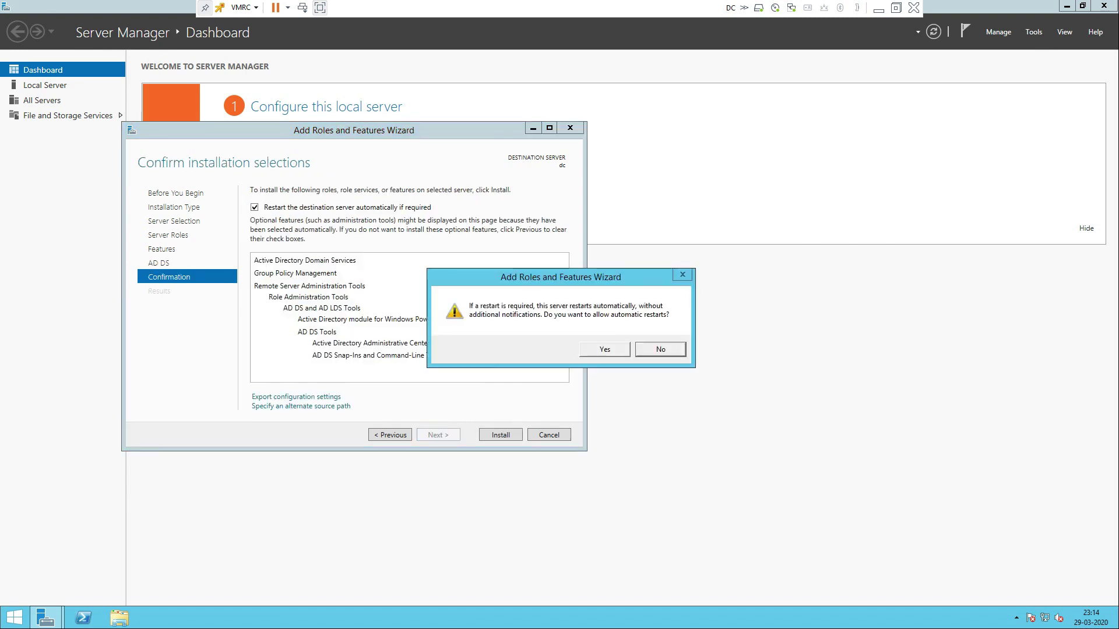
pyautogui.click(605, 350)
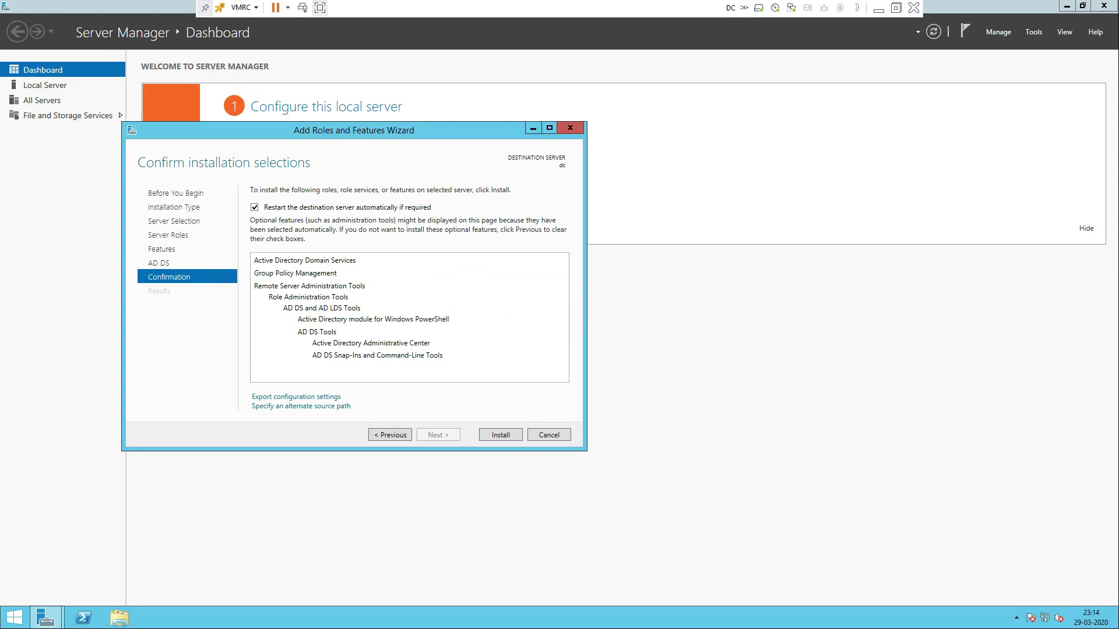
# Install AD DS and Group Policy Management, then close the wizard after success
pyautogui.click(500, 435)
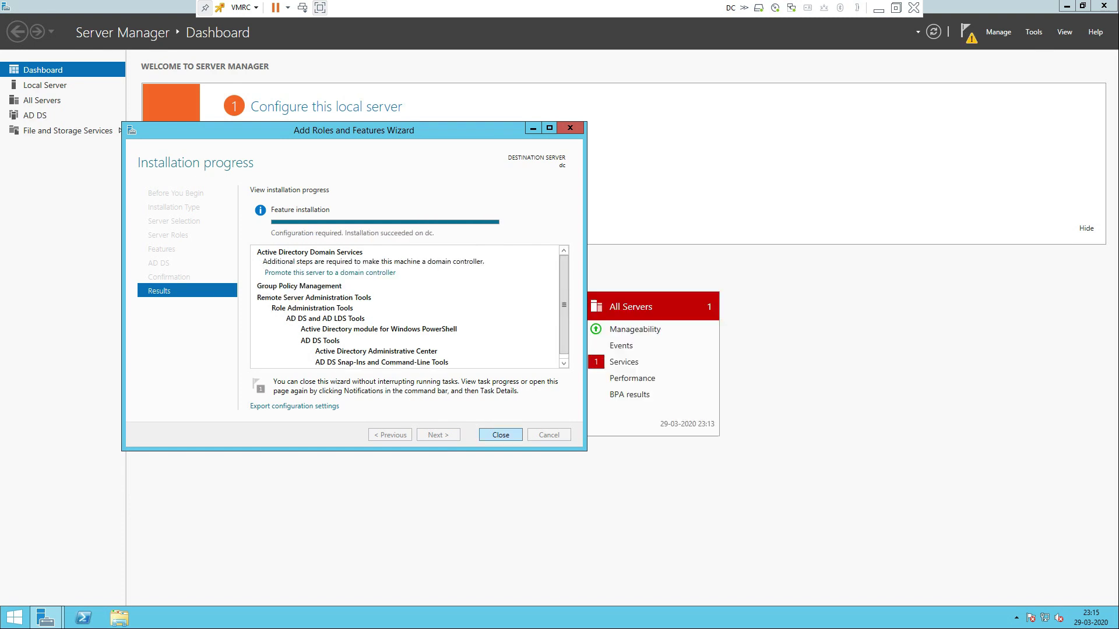
pyautogui.click(500, 436)
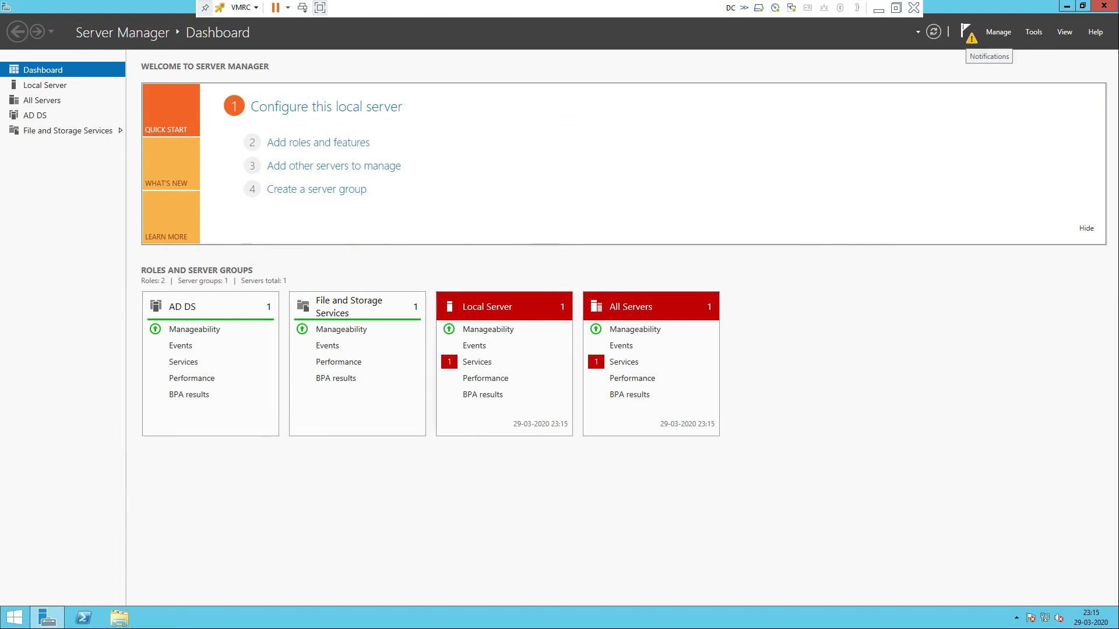
# Promote the server to a domain controller in a new forest with root domain ttt.com
pyautogui.click(967, 32)
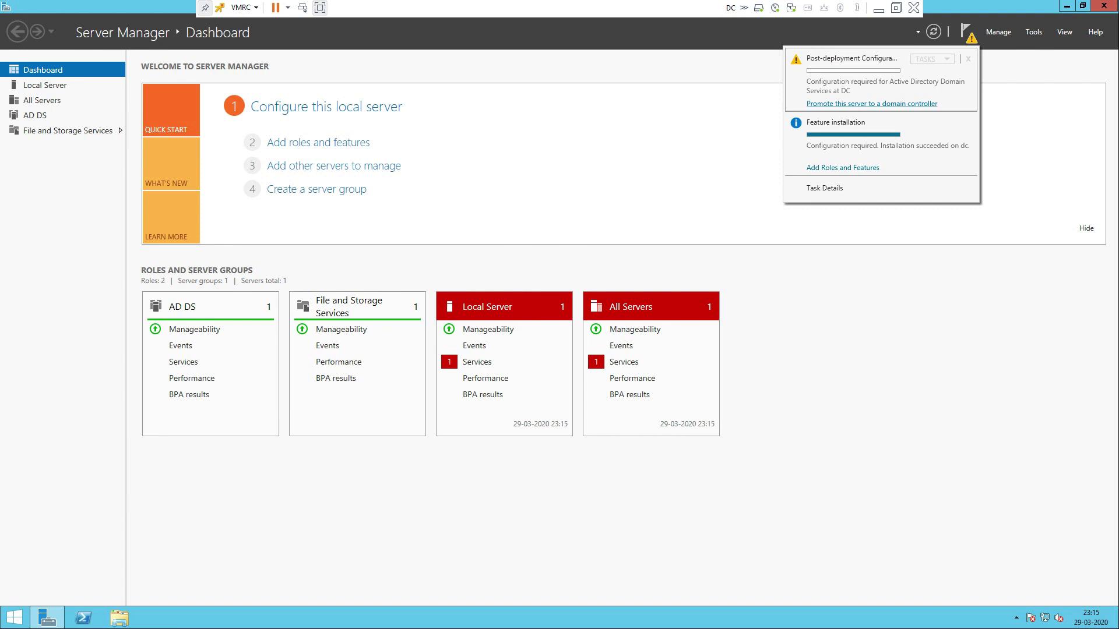
pyautogui.click(871, 103)
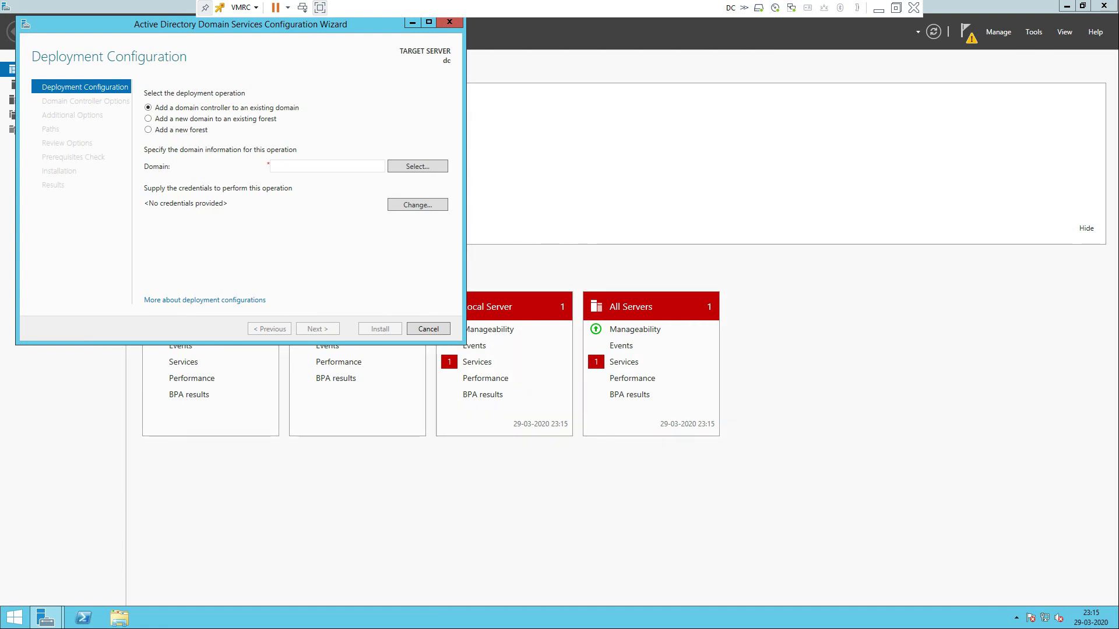
pyautogui.click(148, 130)
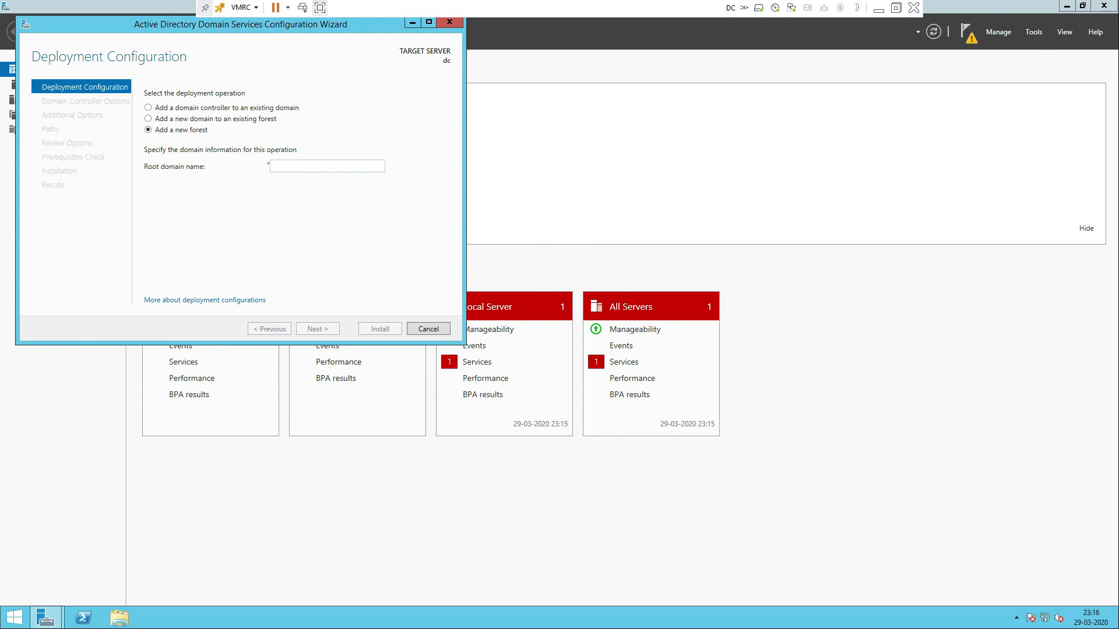
pyautogui.click(278, 166)
pyautogui.write('ttt')
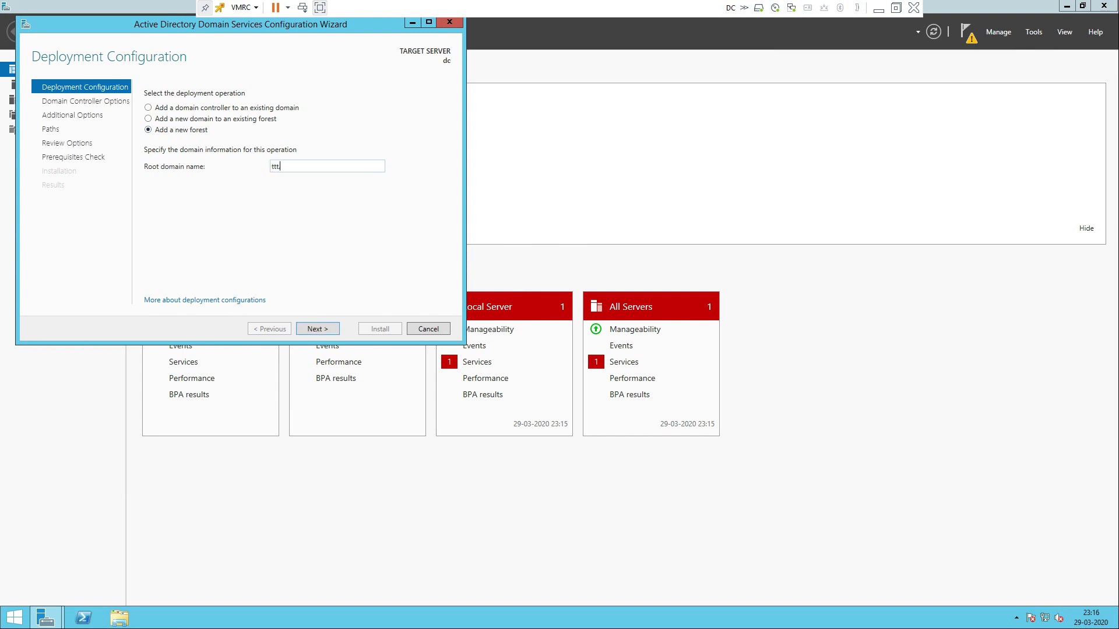
pyautogui.write('.com')
pyautogui.press('Return')
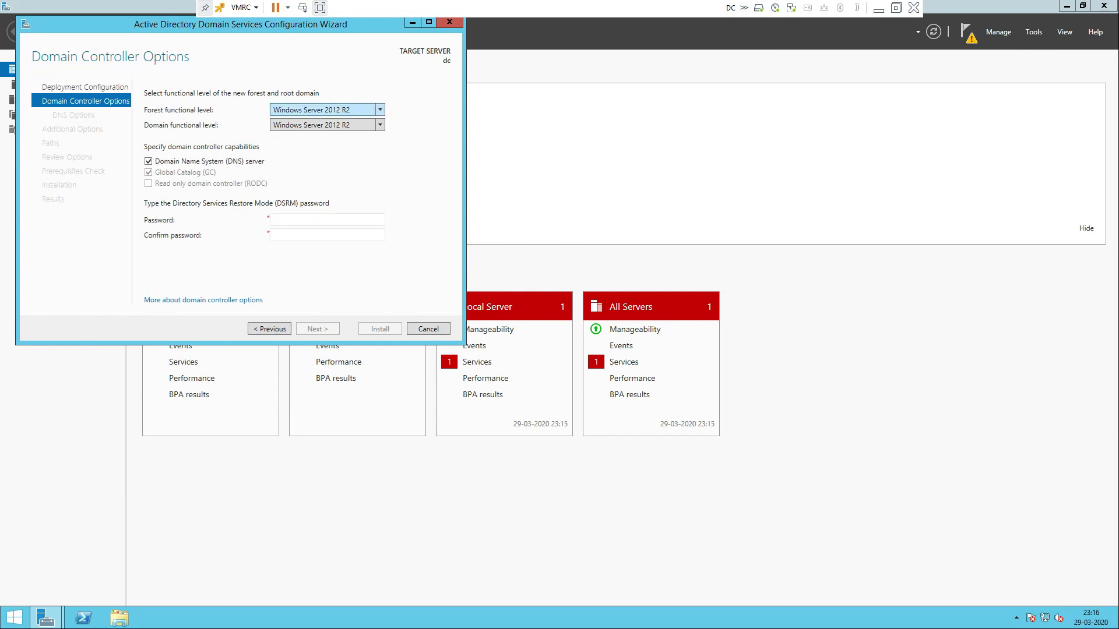
# Set both forest and domain functional levels to Windows Server 2008
pyautogui.click(380, 110)
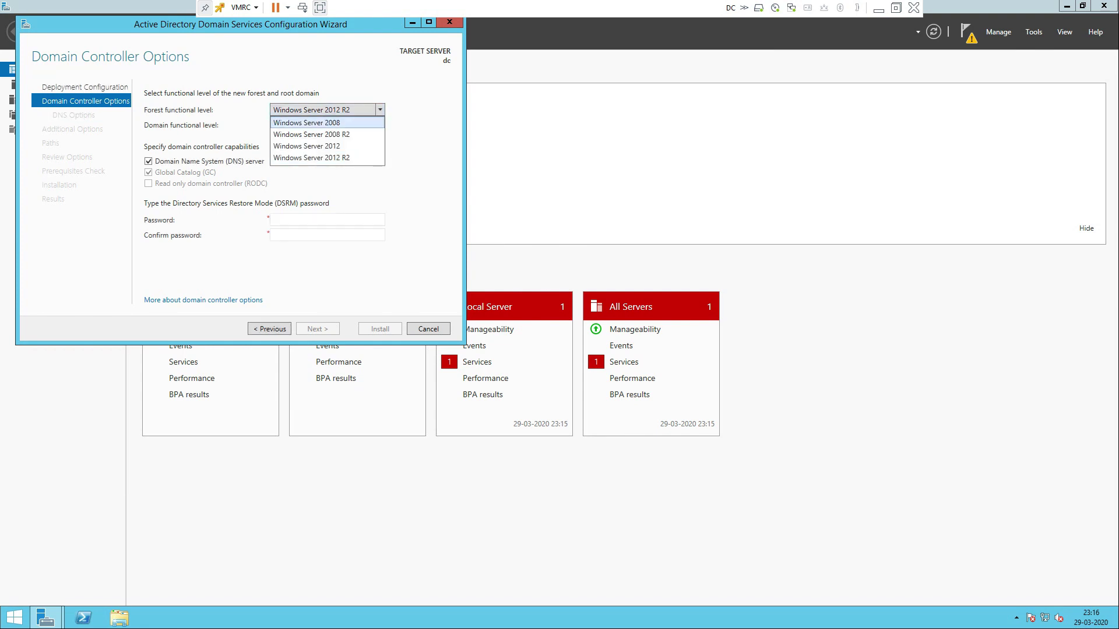
pyautogui.click(308, 122)
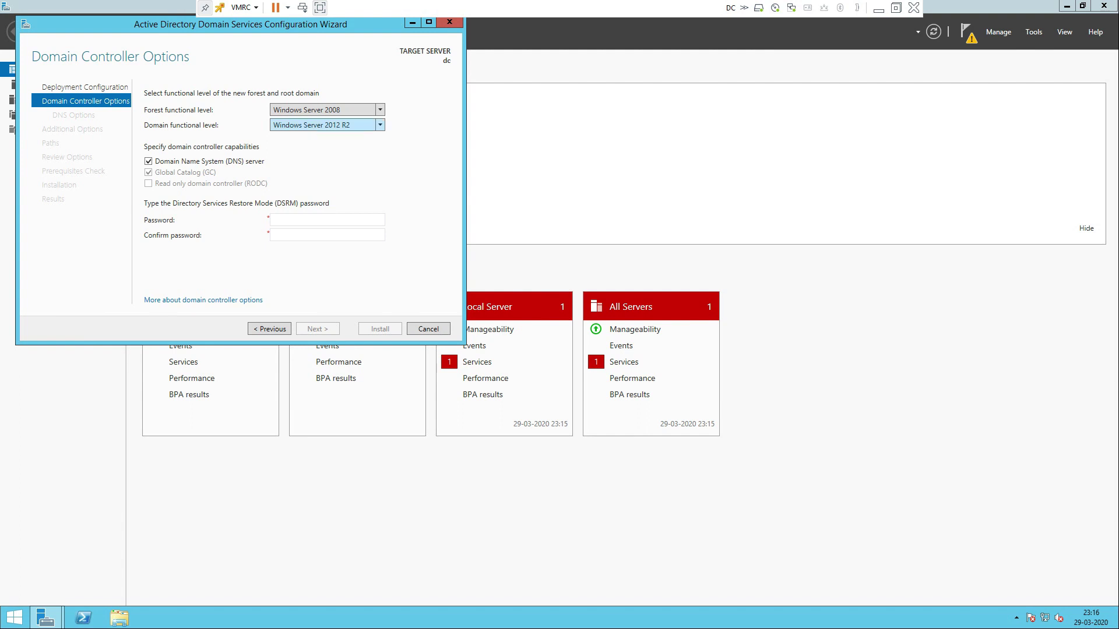
pyautogui.click(309, 124)
pyautogui.click(309, 138)
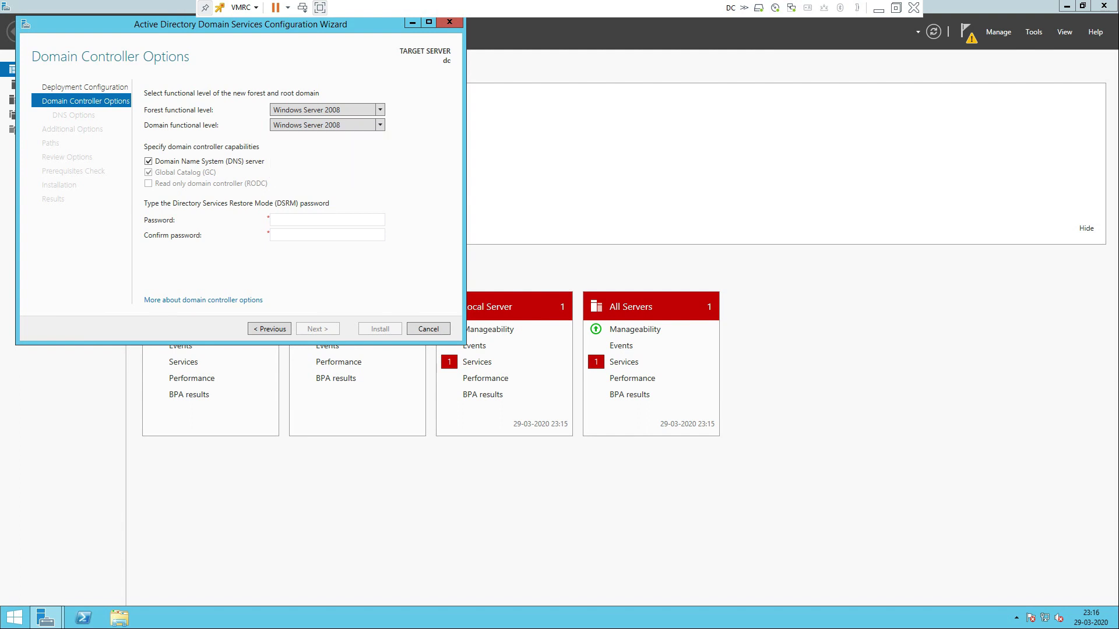
pyautogui.click(324, 109)
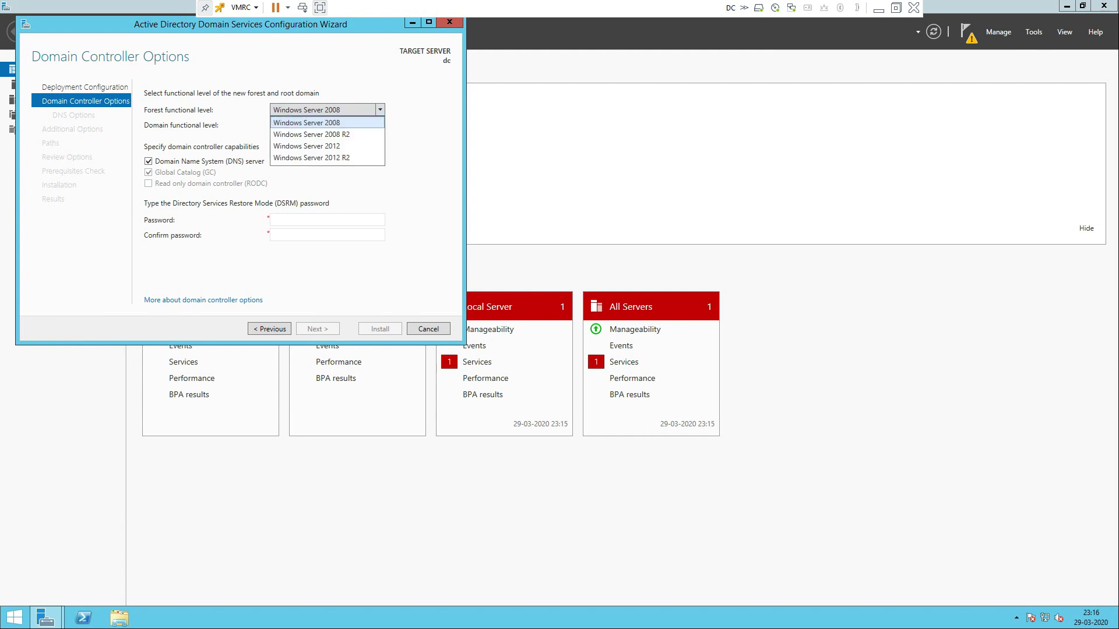
pyautogui.click(309, 123)
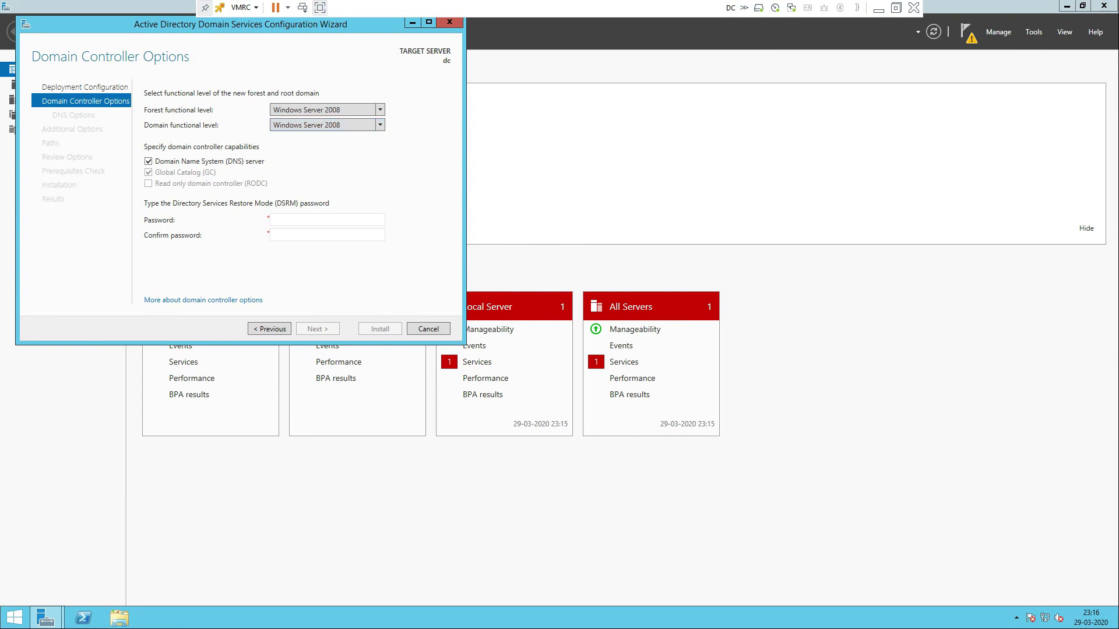
pyautogui.click(338, 110)
pyautogui.click(308, 123)
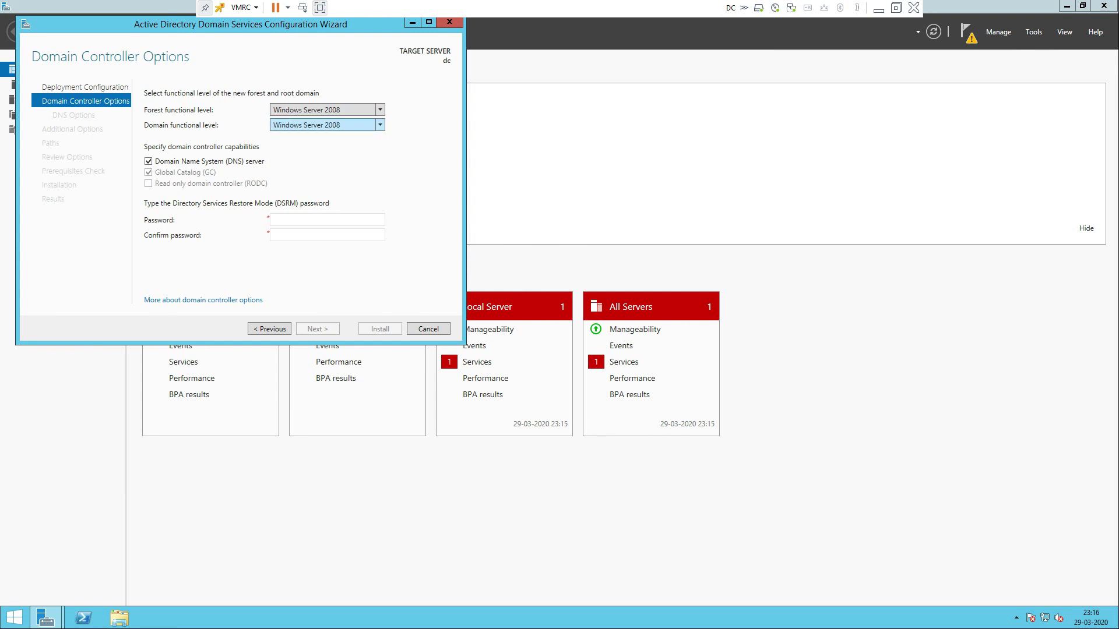
pyautogui.click(309, 124)
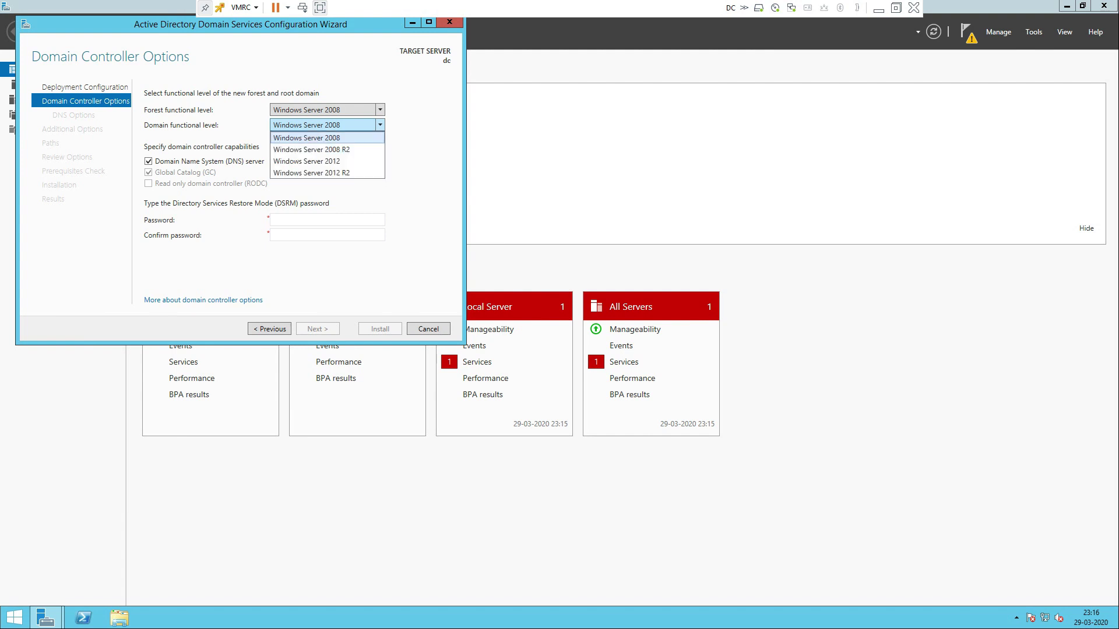
pyautogui.click(308, 137)
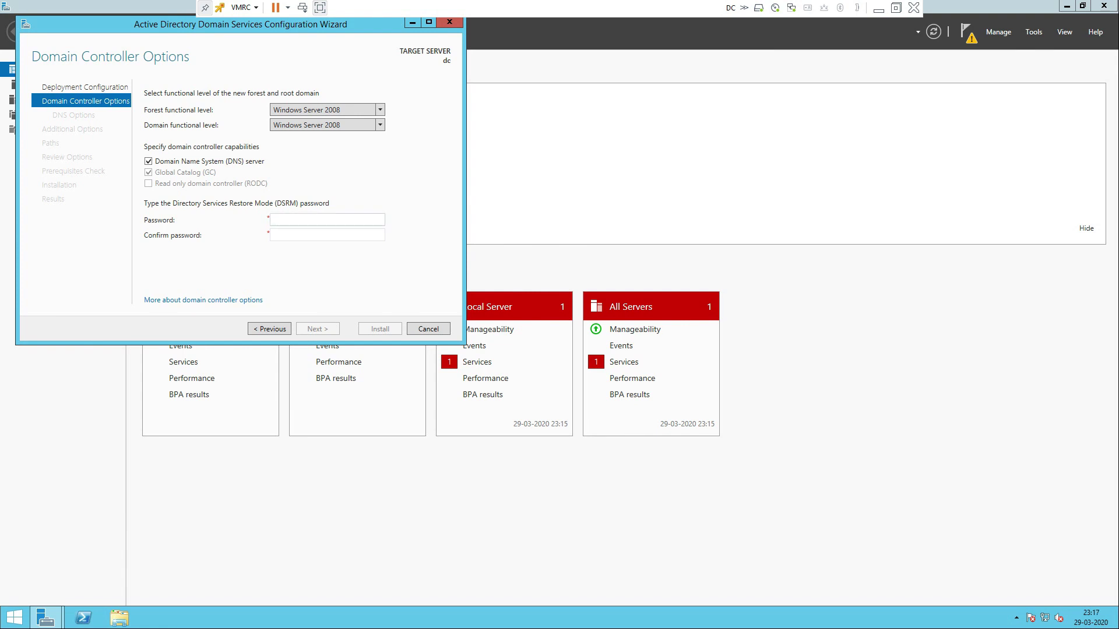
# Enter and confirm the DSRM password, then continue to DNS options
pyautogui.write('*********')
pyautogui.press('Tab')
pyautogui.write('*********')
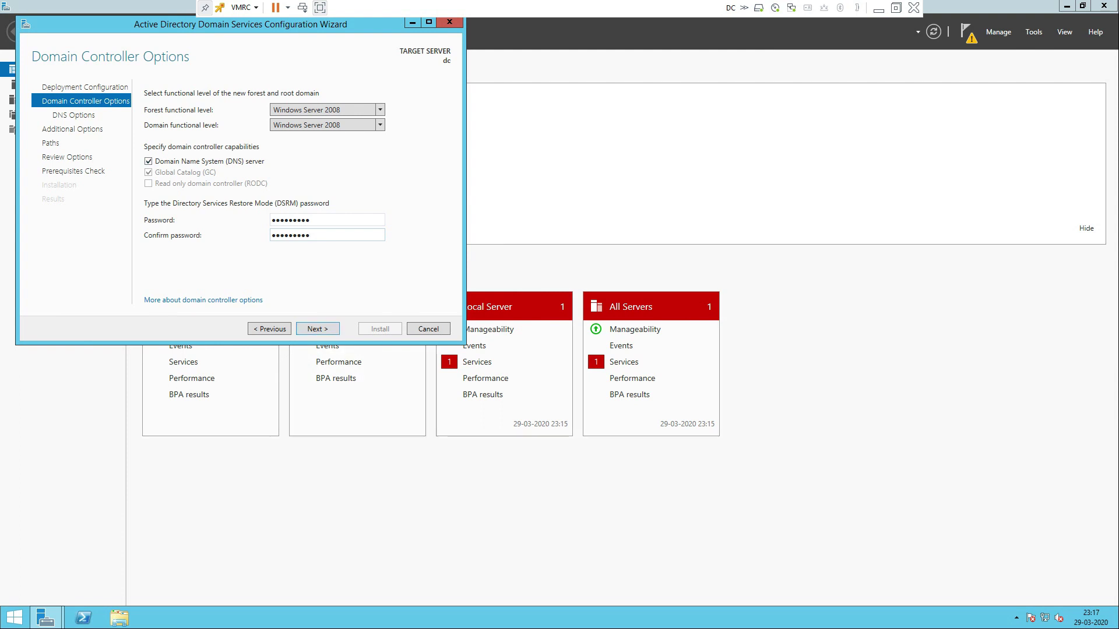
pyautogui.click(317, 328)
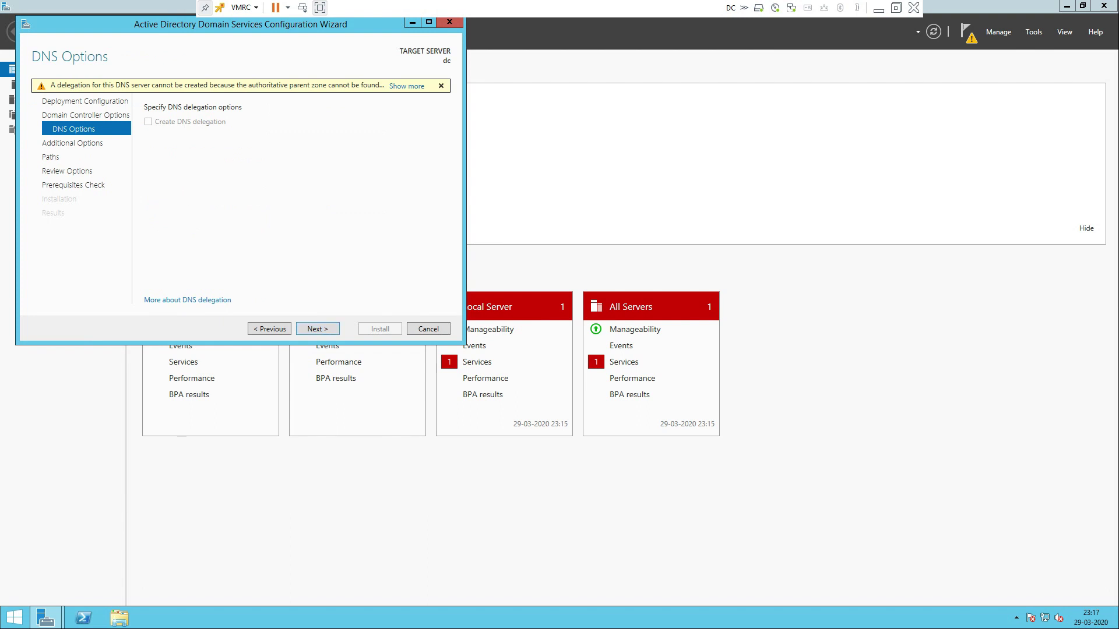
# Accept NetBIOS name TTT and default folder paths, review settings, and reach the prerequisites check
pyautogui.click(318, 329)
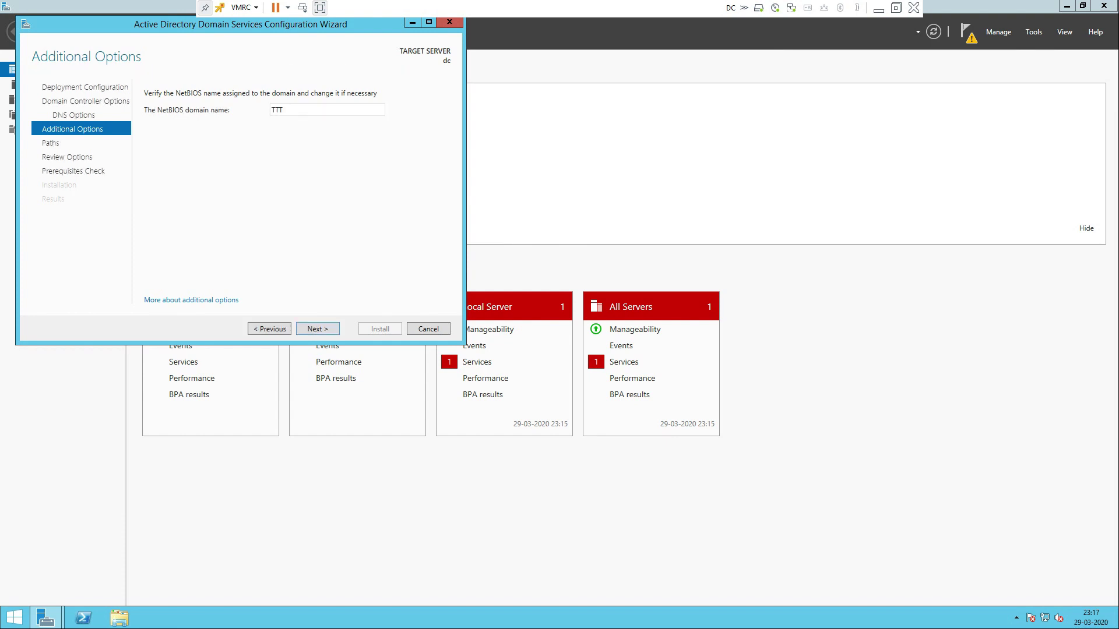
pyautogui.doubleClick(277, 110)
pyautogui.press('Return')
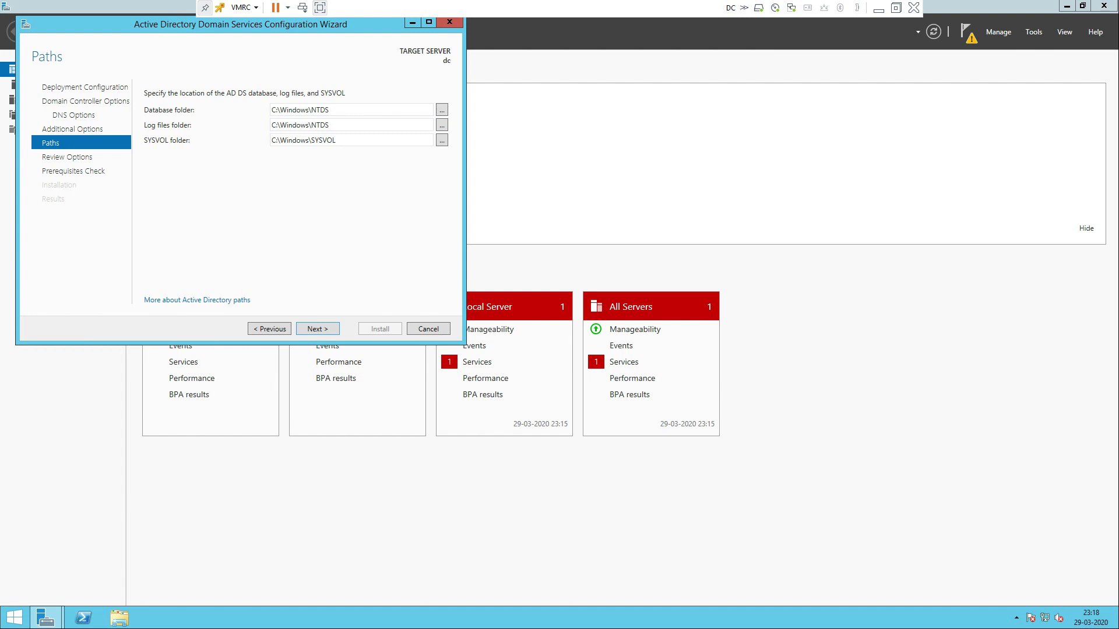
pyautogui.press('Return')
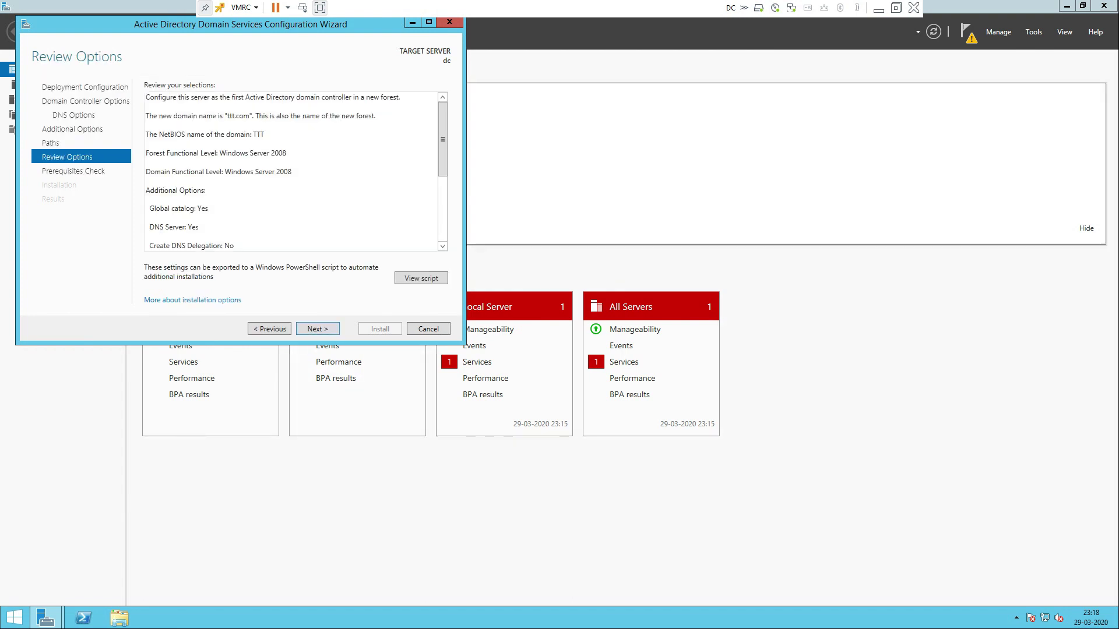
pyautogui.scroll(-5, 292, 169)
pyautogui.press('Return')
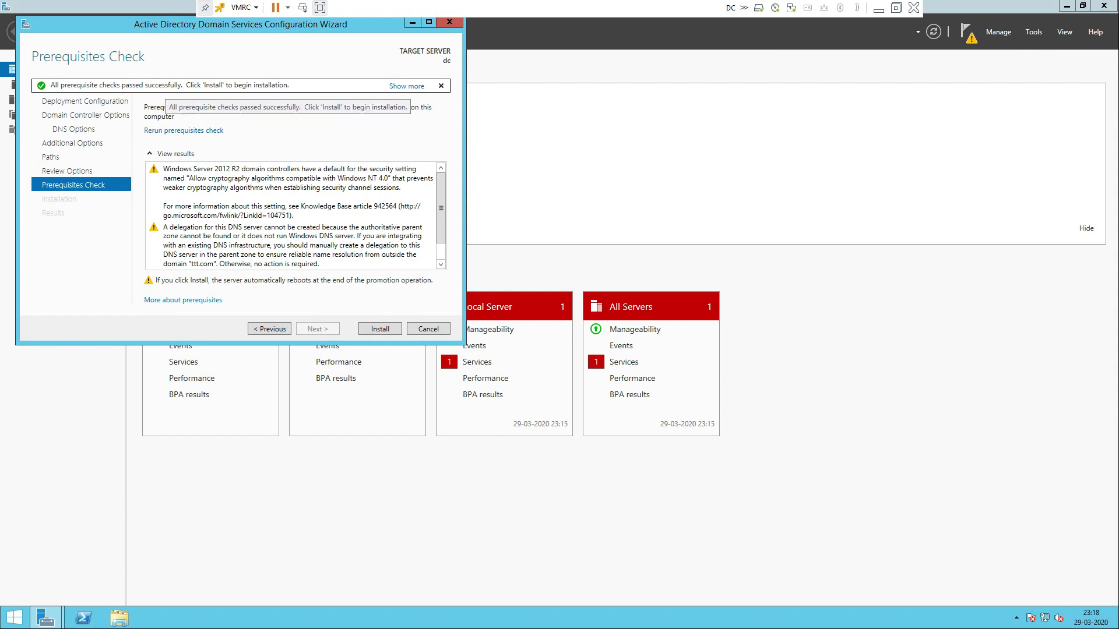
# Install the domain controller now that all prerequisite checks have passed
pyautogui.press('Return')
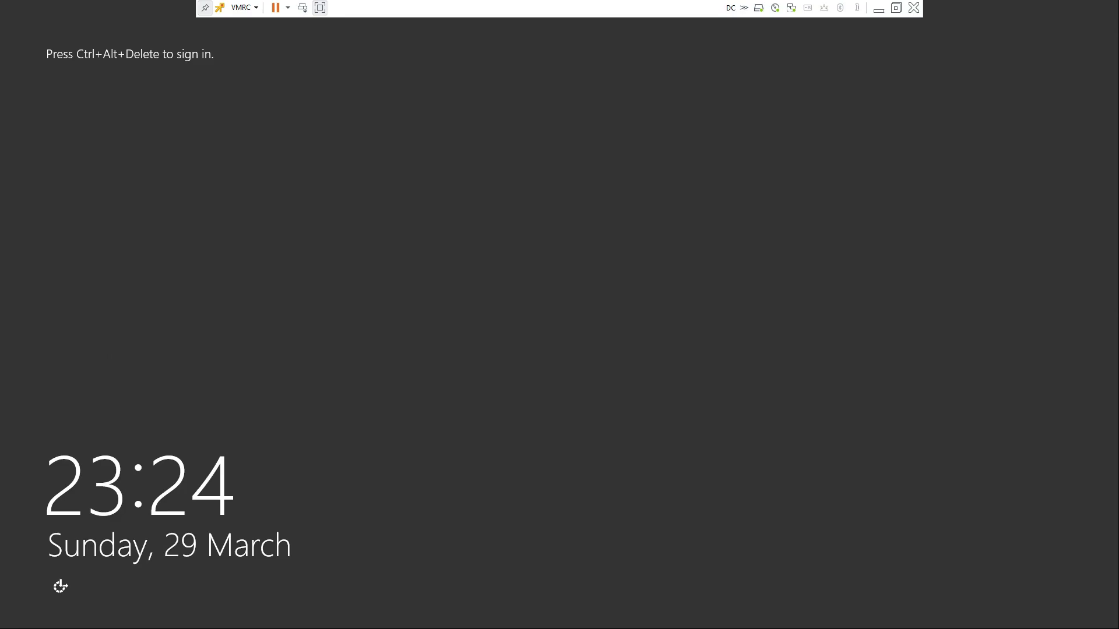
# Send Ctrl+Alt+Del and sign in with the domain Administrator password
pyautogui.click(303, 8)
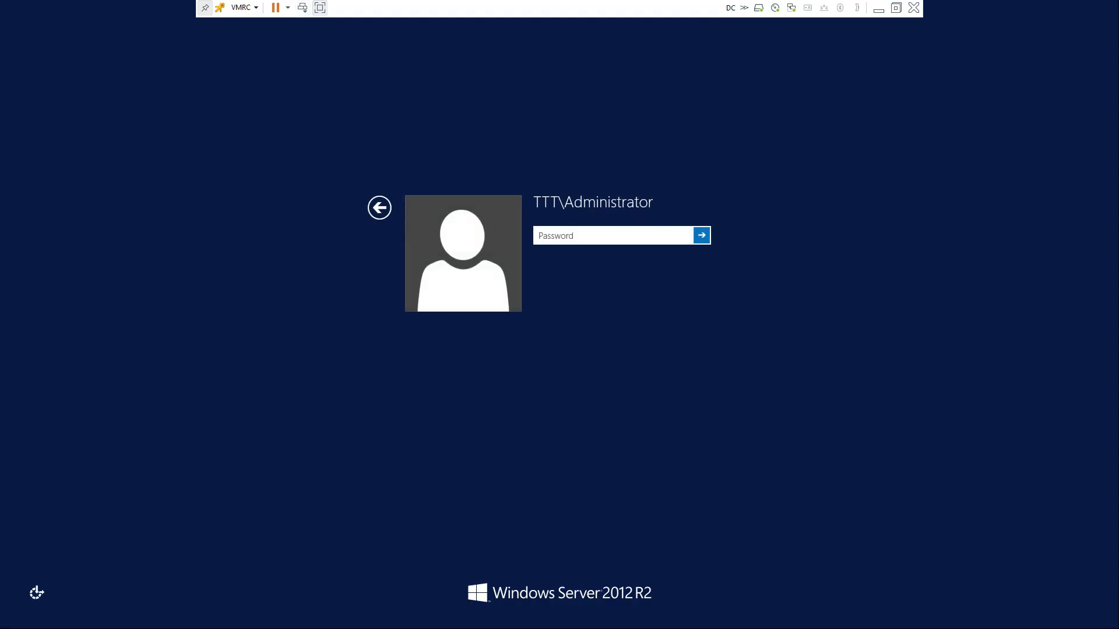
pyautogui.write('•••••••••')
pyautogui.press('Return')
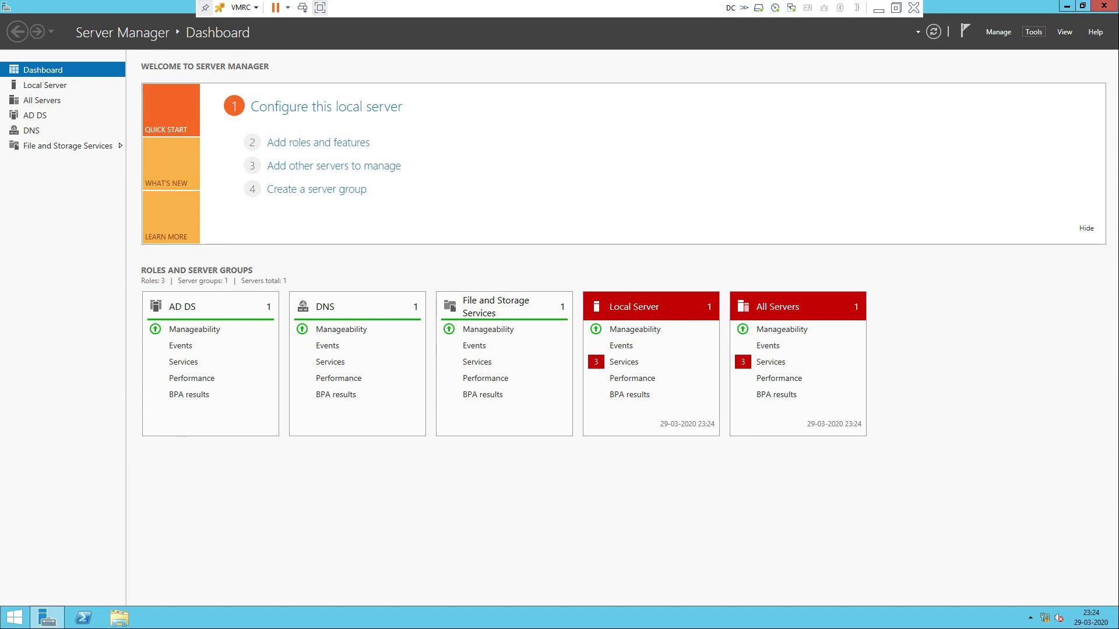
# Launch Active Directory Users and Computers from Server Manager's Tools menu
pyautogui.click(1033, 32)
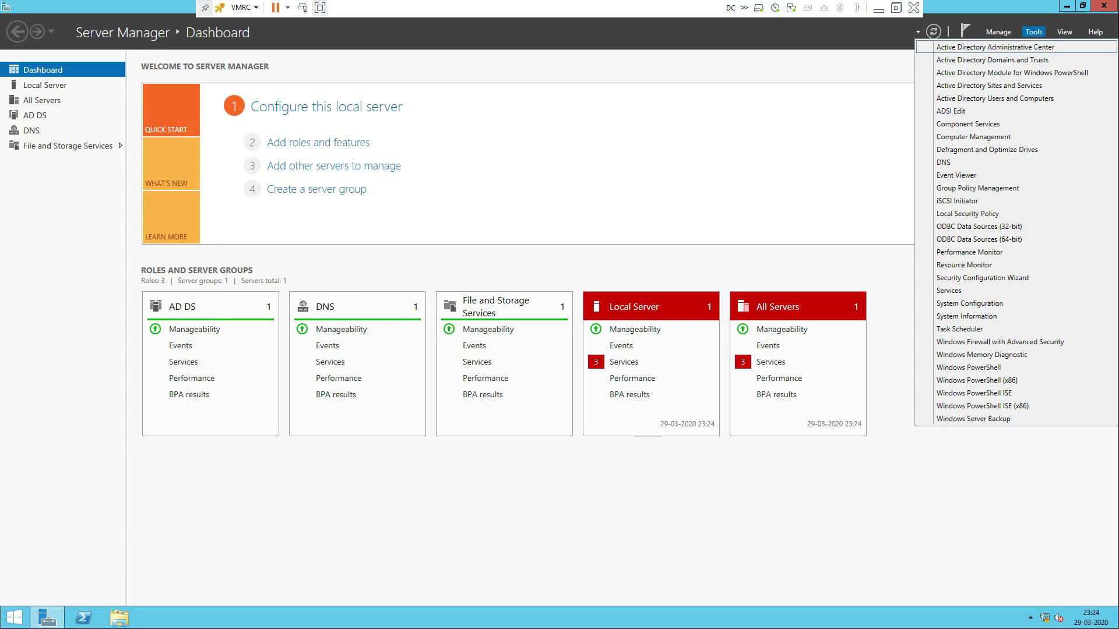
pyautogui.click(994, 98)
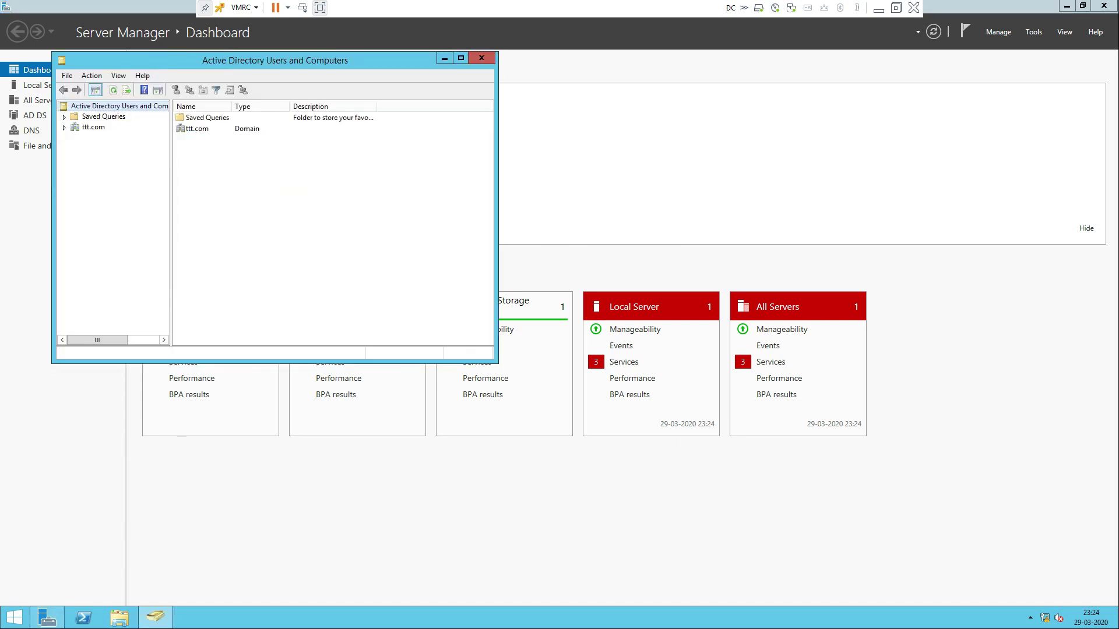
# Expand ttt.com, view the Users container's accounts and groups, then close the console
pyautogui.click(64, 128)
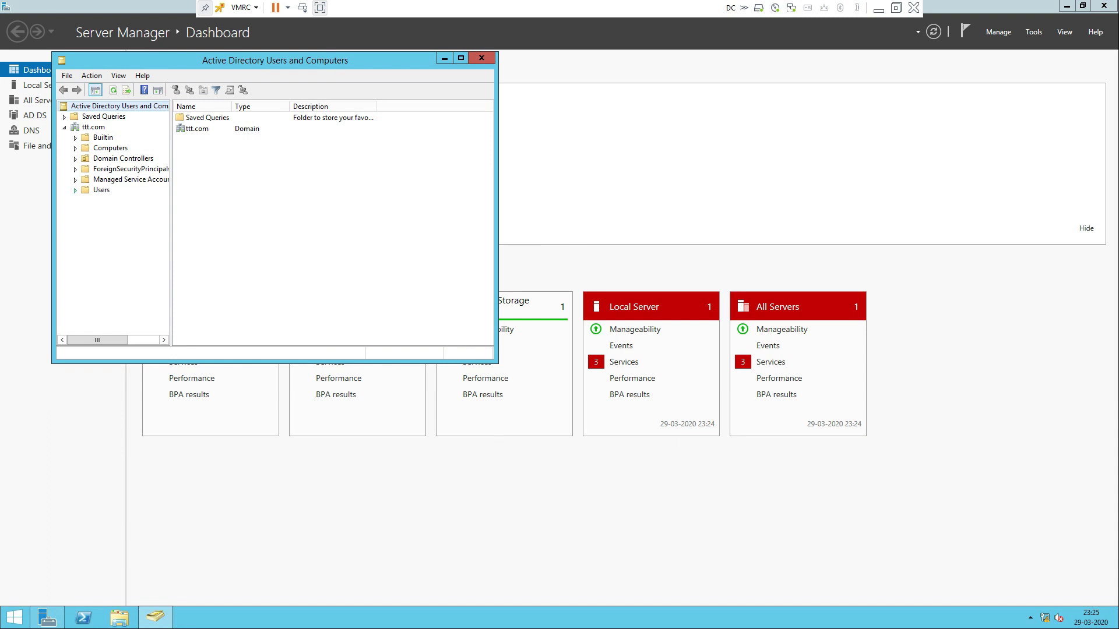
pyautogui.click(101, 190)
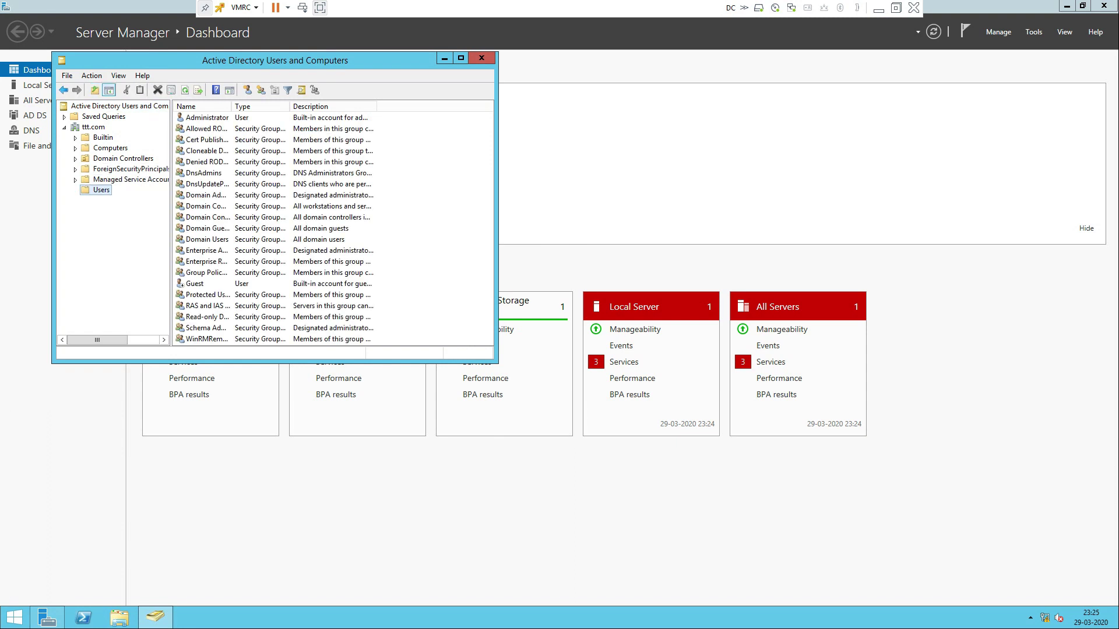
pyautogui.scroll(-3, 262, 240)
pyautogui.scroll(3, 262, 239)
pyautogui.click(481, 58)
# Change Ethernet0's preferred DNS server from 127.0.0.1 to 192.168.1.20
pyautogui.click(1104, 5)
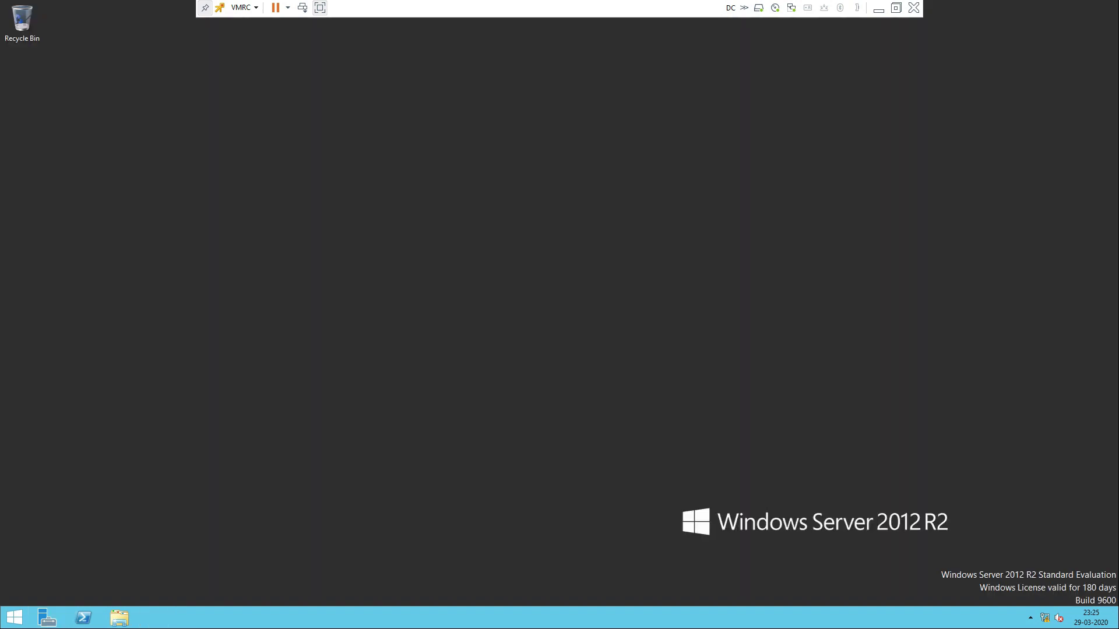
pyautogui.rightClick(1044, 618)
pyautogui.click(1025, 610)
pyautogui.click(601, 209)
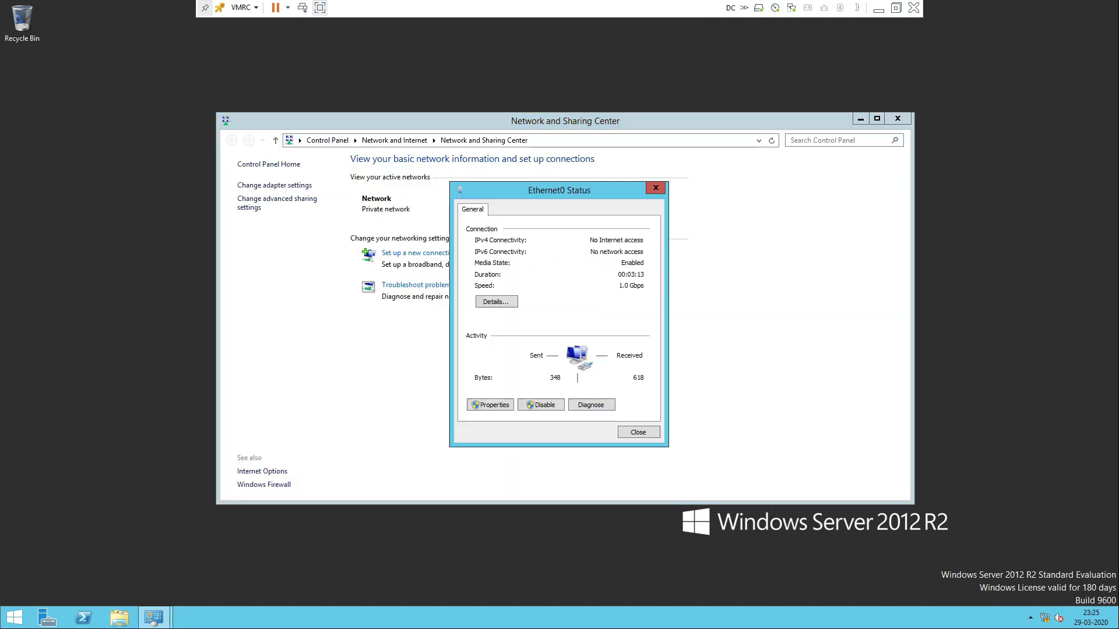
pyautogui.click(490, 404)
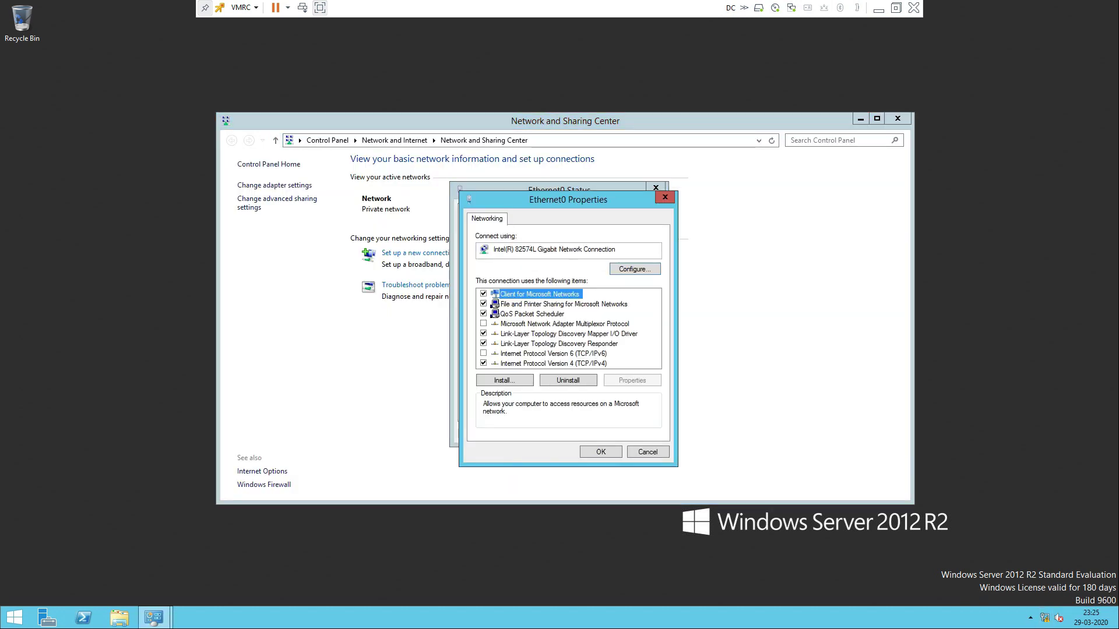
pyautogui.doubleClick(553, 364)
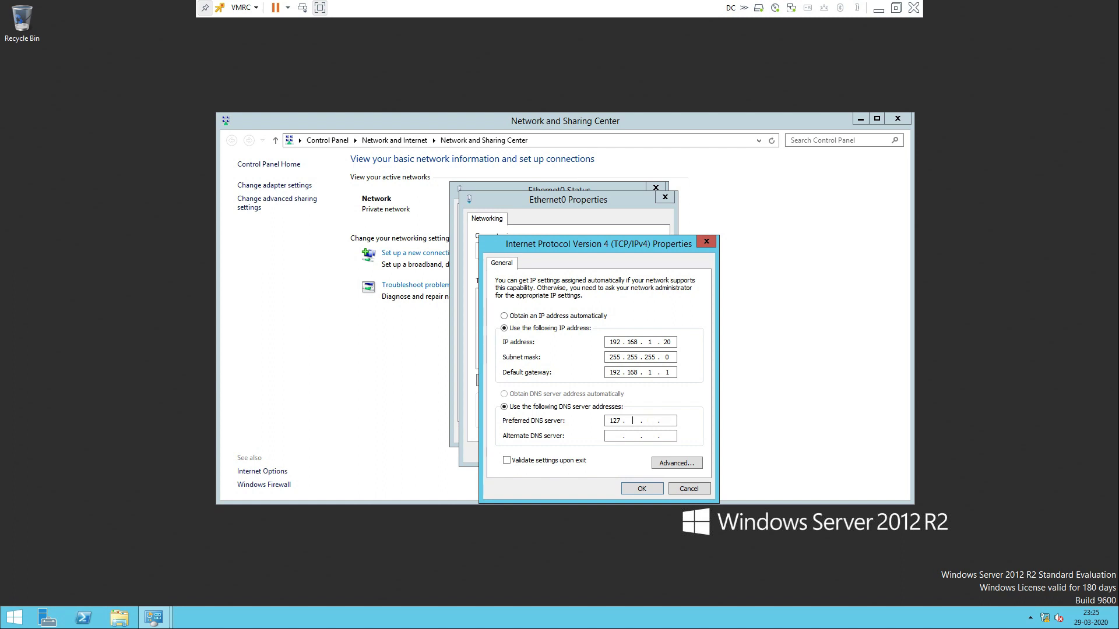
pyautogui.press('BackSpace')
pyautogui.press('BackSpace')
pyautogui.press('BackSpace')
pyautogui.write('192 . 168 . 1 . 20')
pyautogui.press('Return')
pyautogui.press('Return')
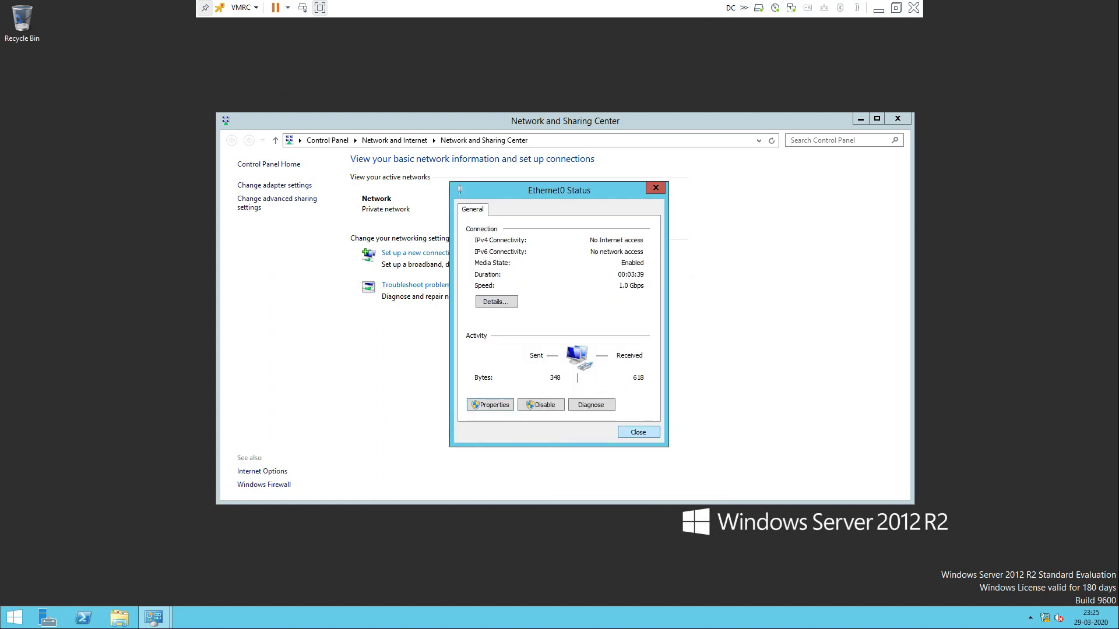
pyautogui.press('Return')
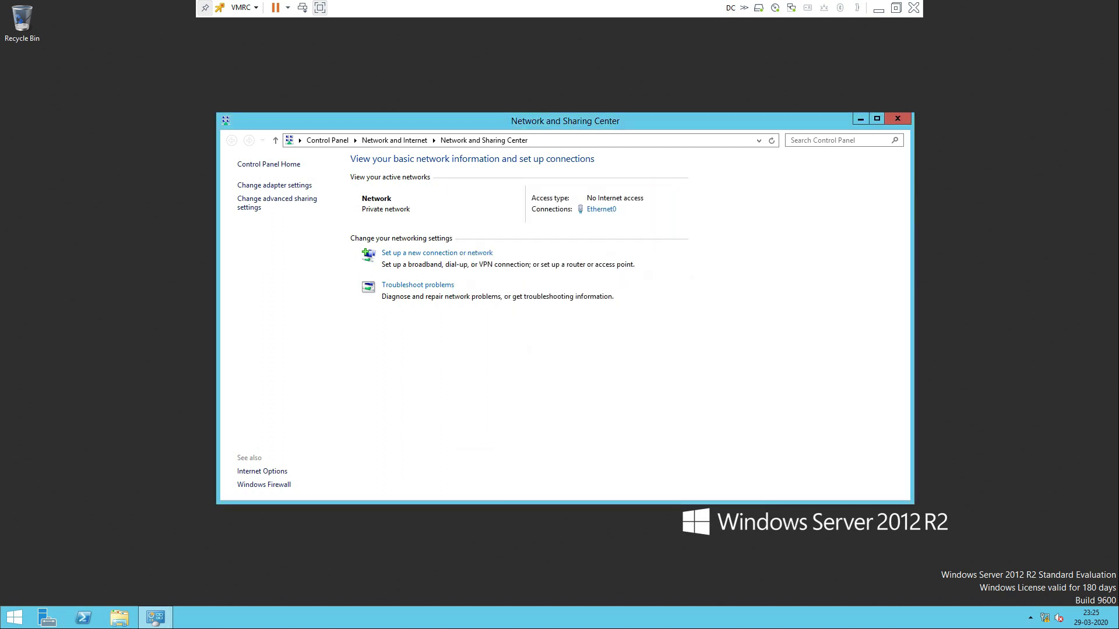
pyautogui.click(897, 119)
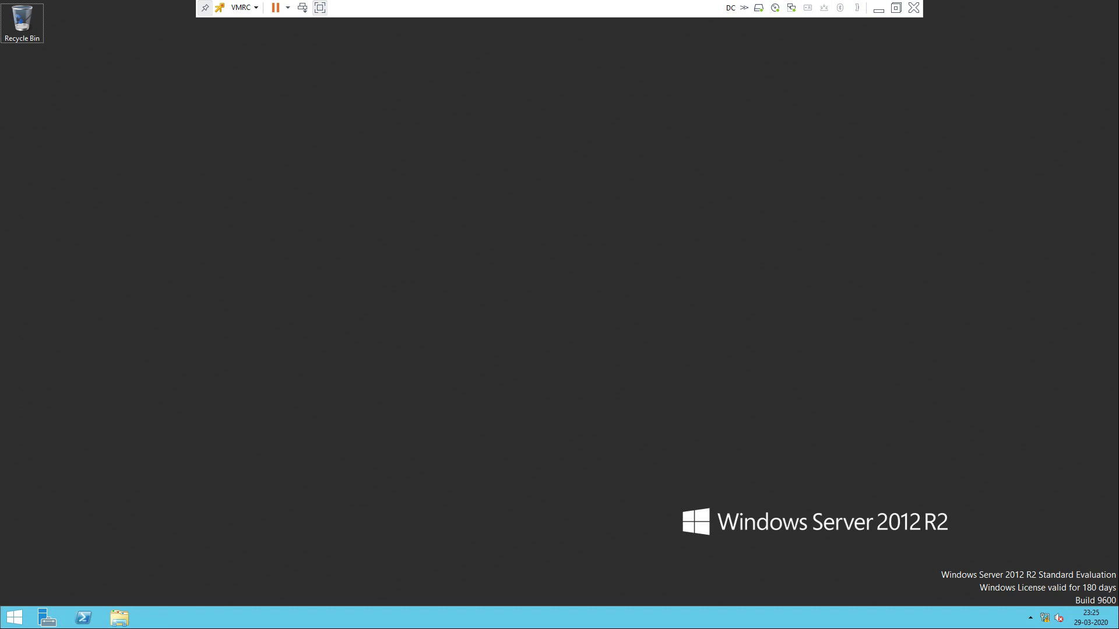
# Launch cmd from Run and execute net accounts to show the password policy
pyautogui.press('super+r')
pyautogui.write('cmd')
pyautogui.press('Return')
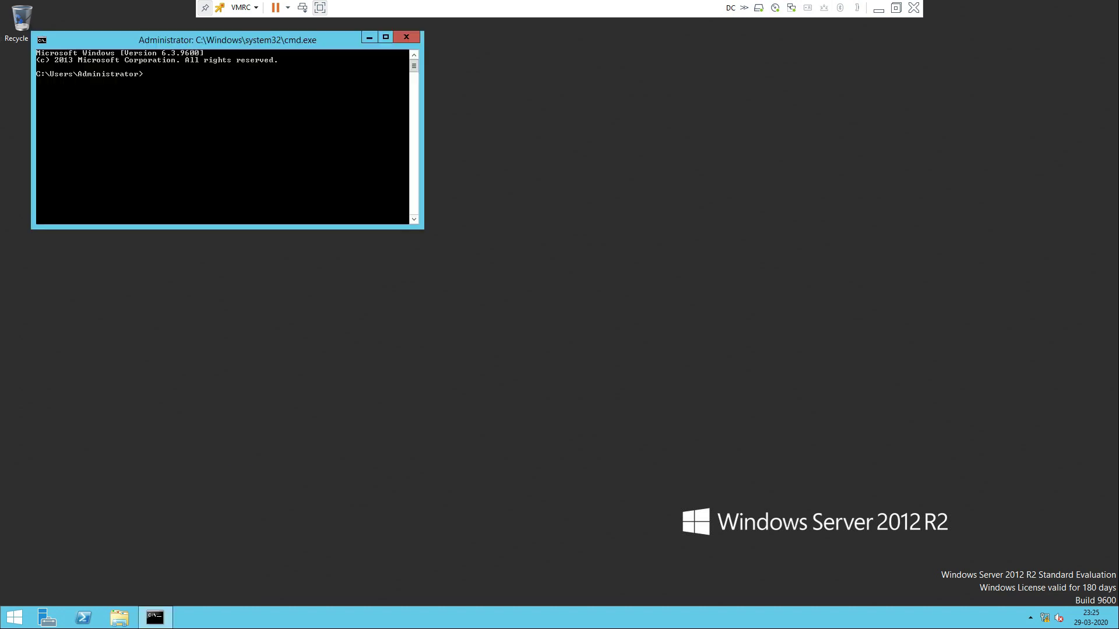
pyautogui.write('net accounts')
pyautogui.press('Return')
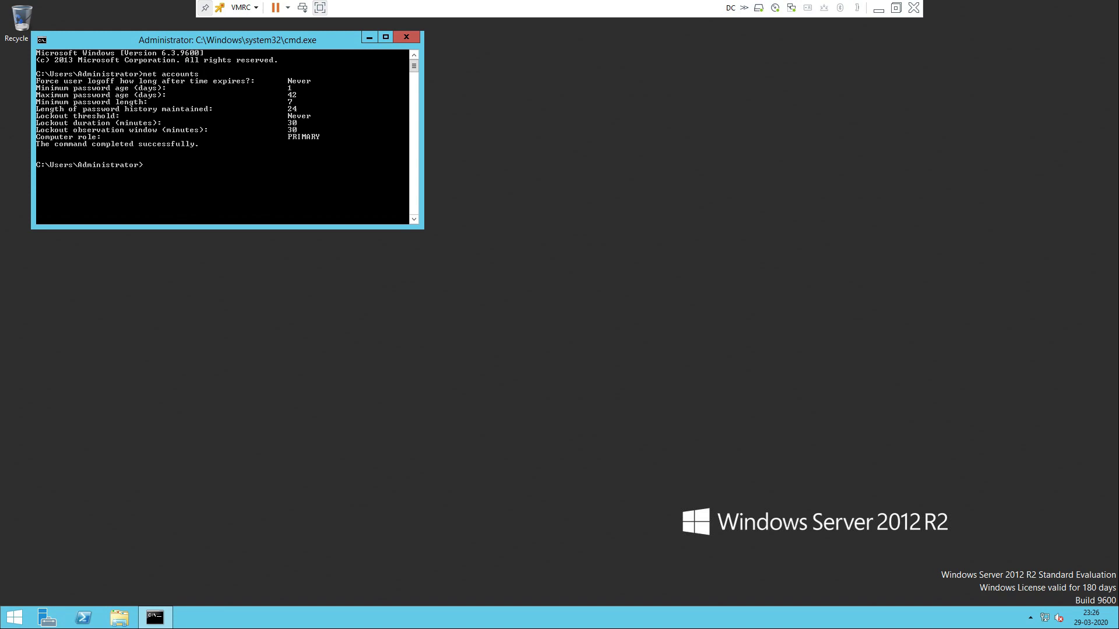
# Switch to Word and type 'Lab 2- how to configure client and member server' on line three
pyautogui.click(878, 8)
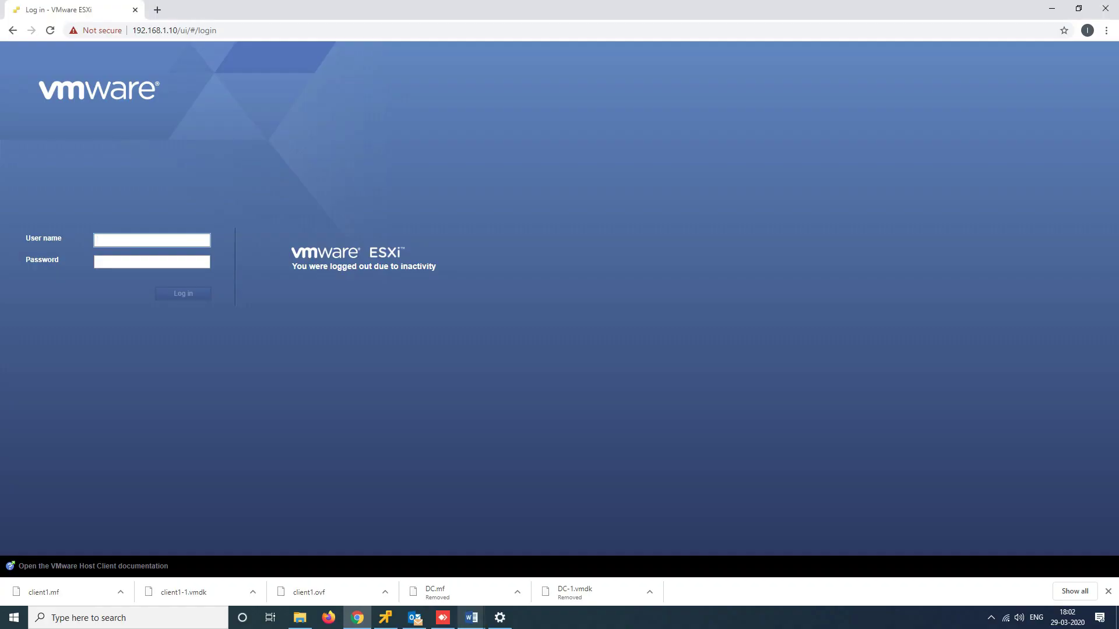
pyautogui.click(471, 618)
pyautogui.click(408, 562)
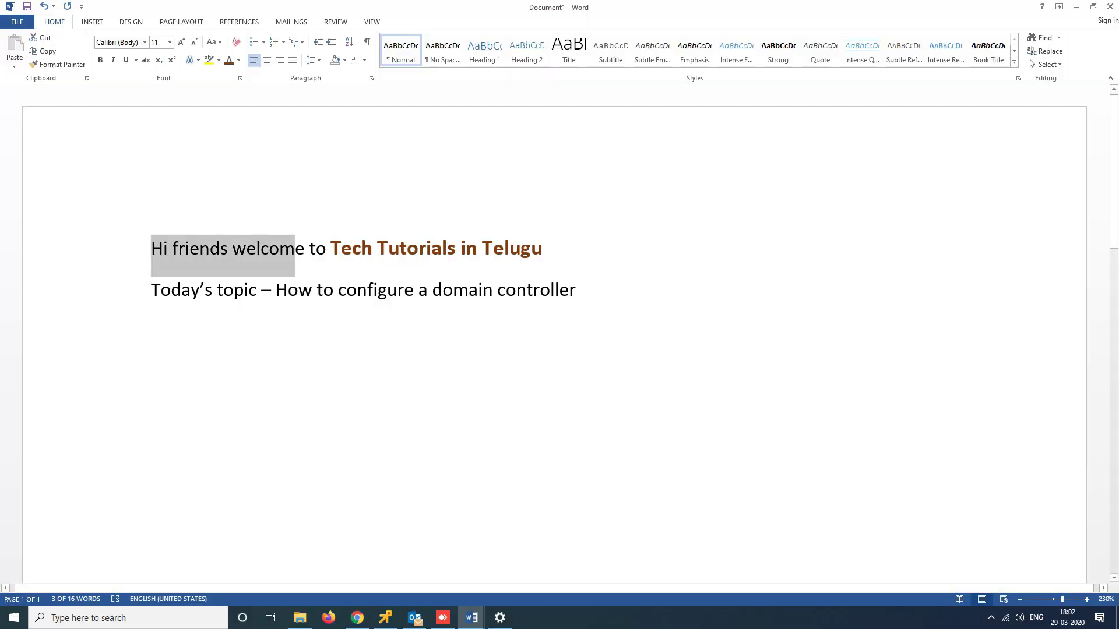
pyautogui.click(152, 370)
pyautogui.click(151, 329)
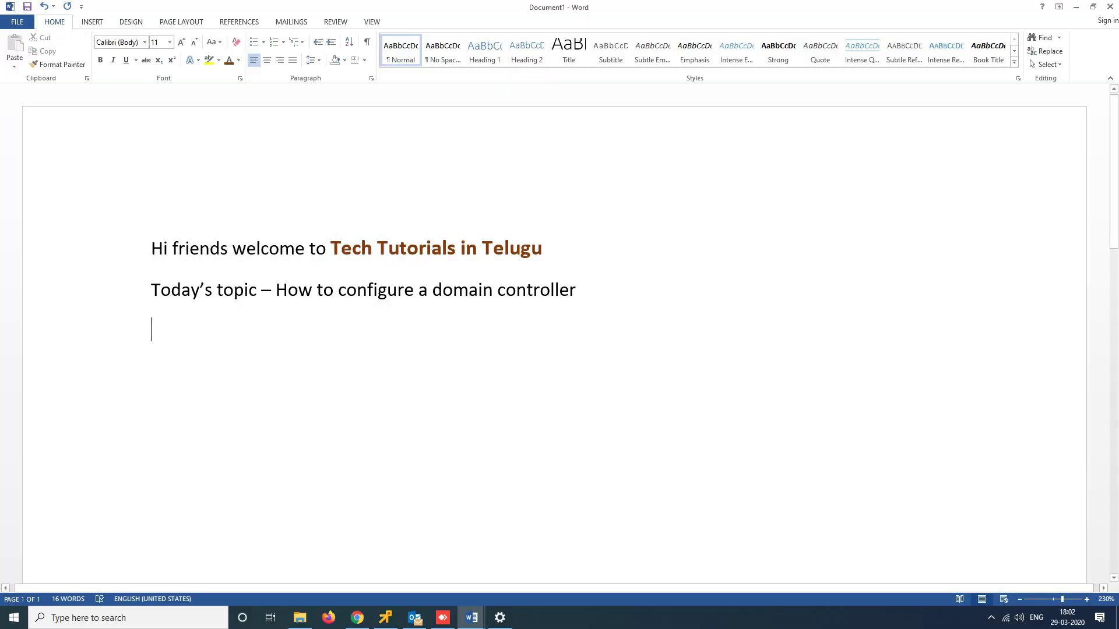
pyautogui.write('Lab ')
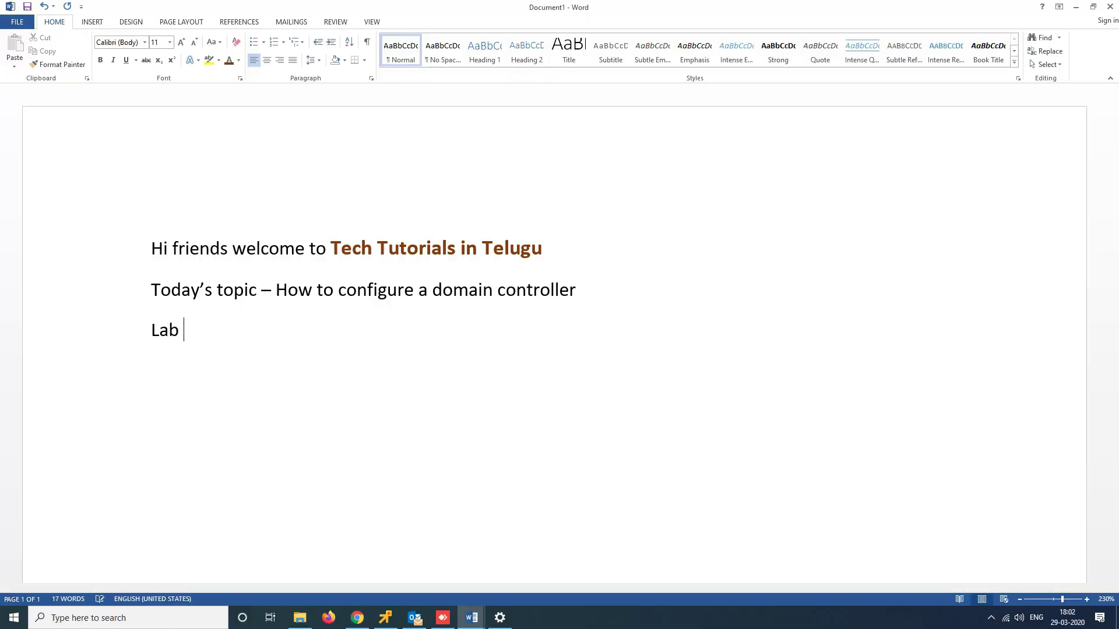
pyautogui.write('2- how to con')
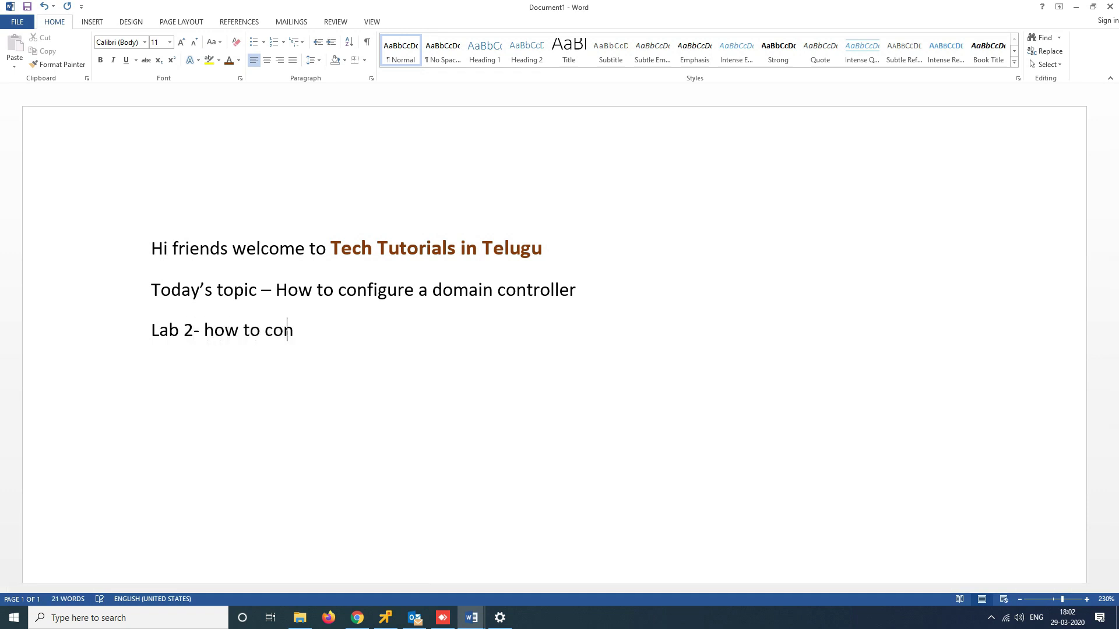
pyautogui.write('figure client and ')
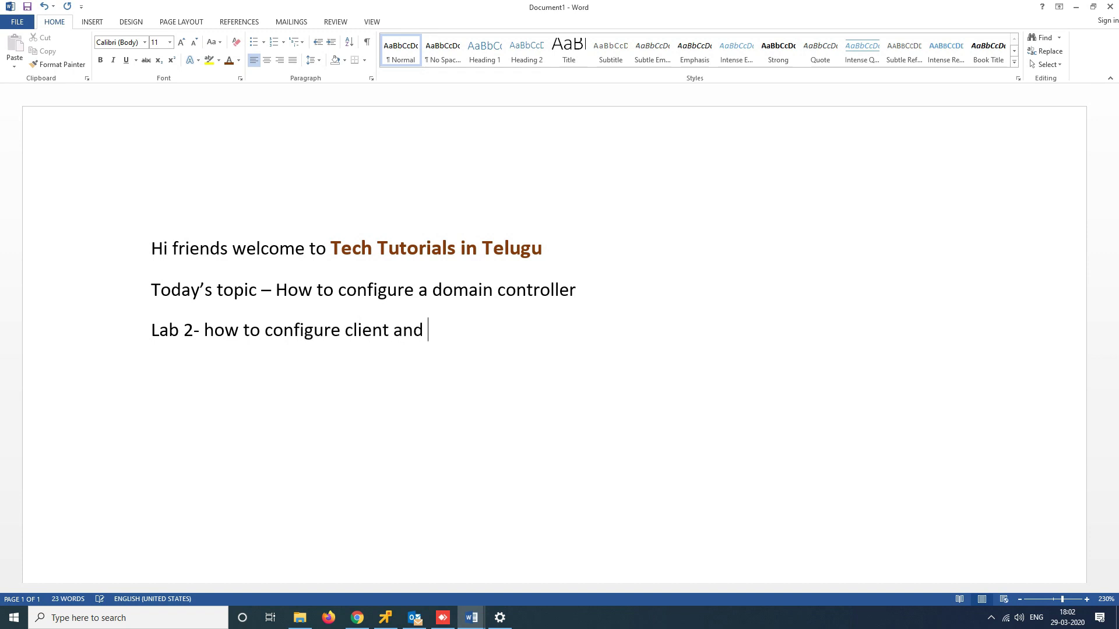
pyautogui.write('member server')
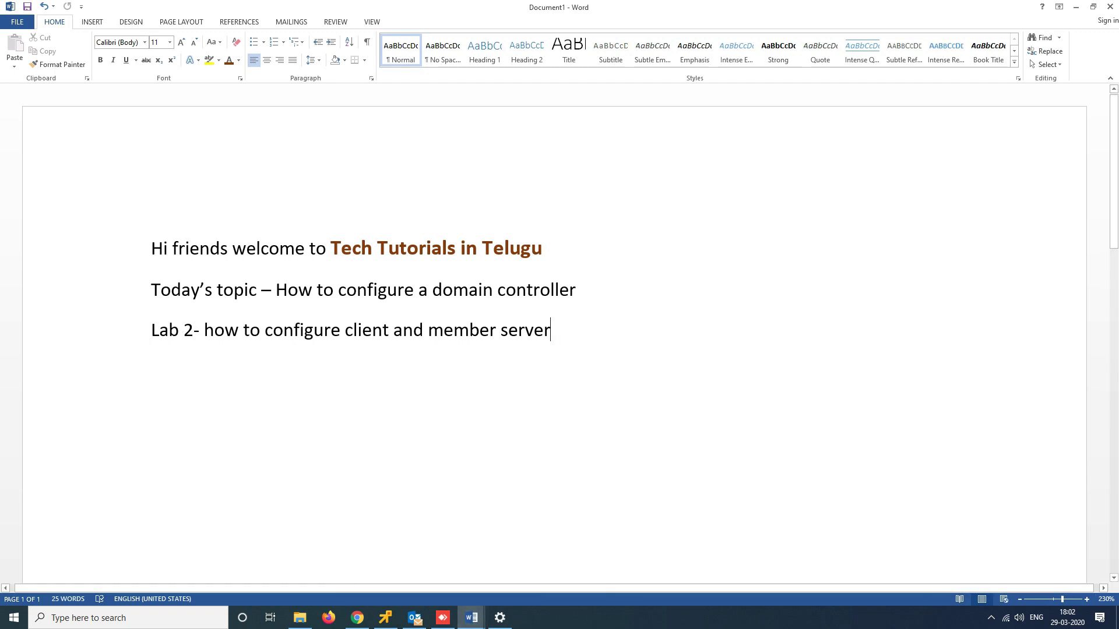
# Select 'client' and 'member server' on the Lab 2 line, add a new paragraph, then return to the server console
pyautogui.moveTo(345, 330); pyautogui.dragTo(388, 330)
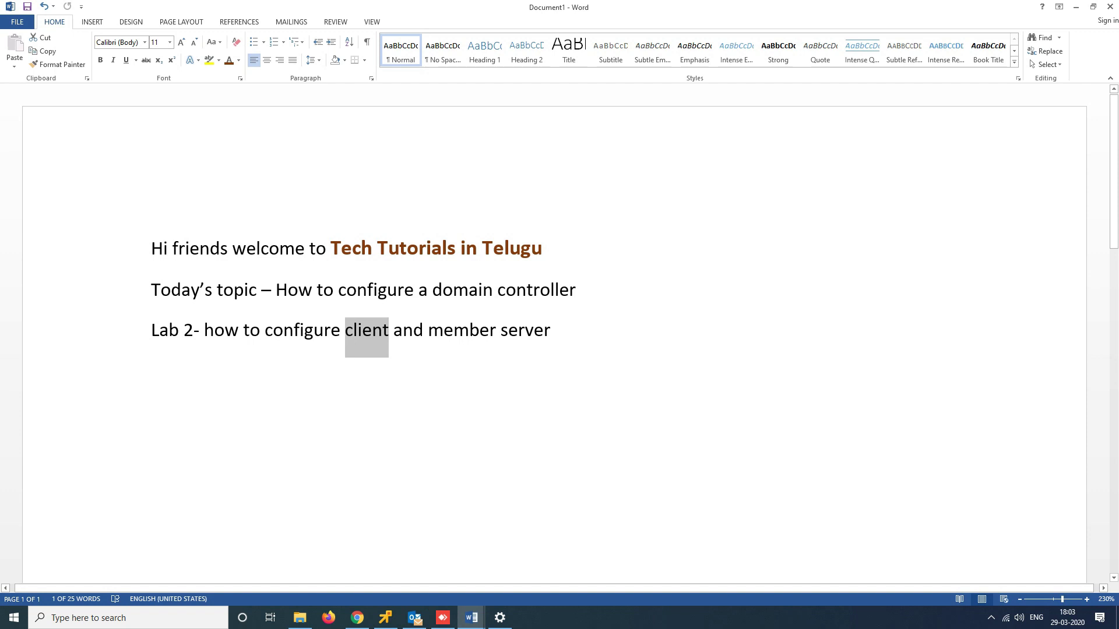
pyautogui.click(550, 330)
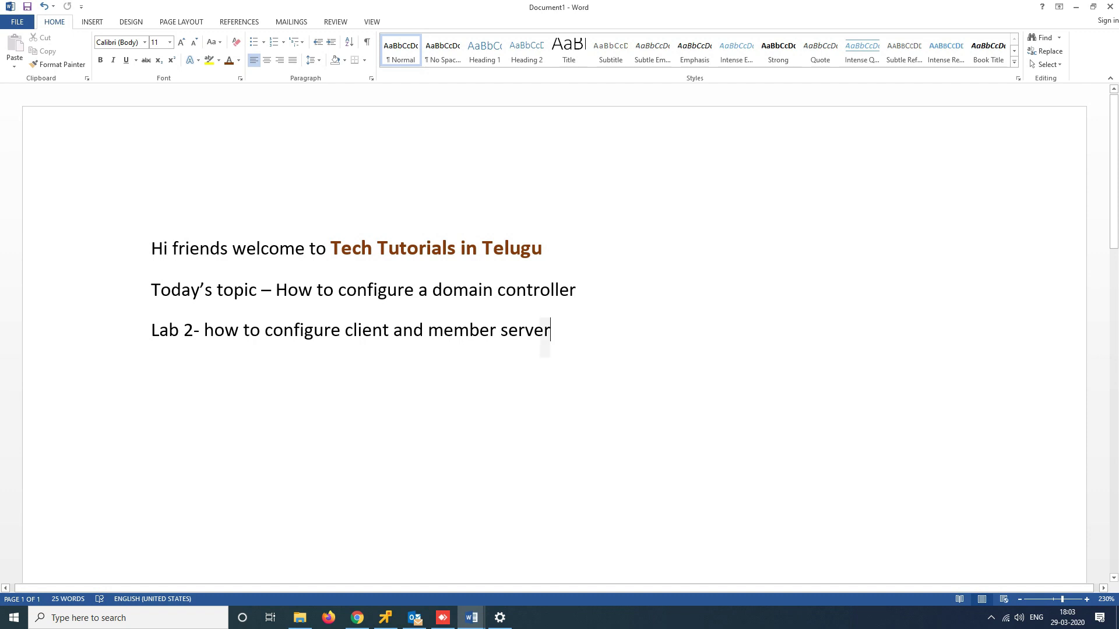
pyautogui.moveTo(551, 338); pyautogui.dragTo(429, 338)
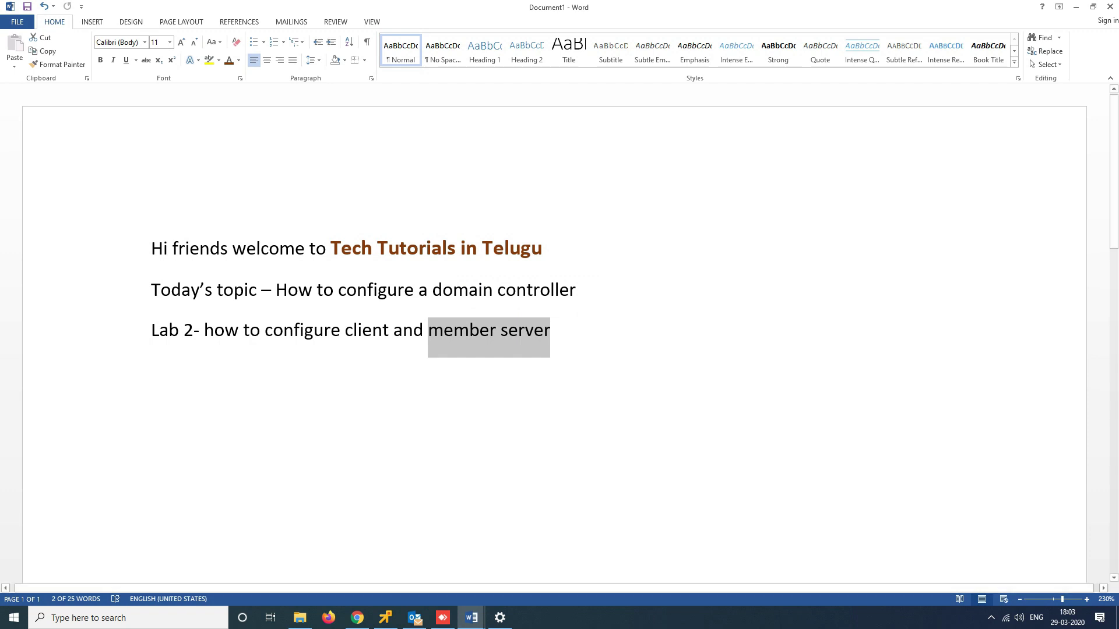
pyautogui.click(550, 330)
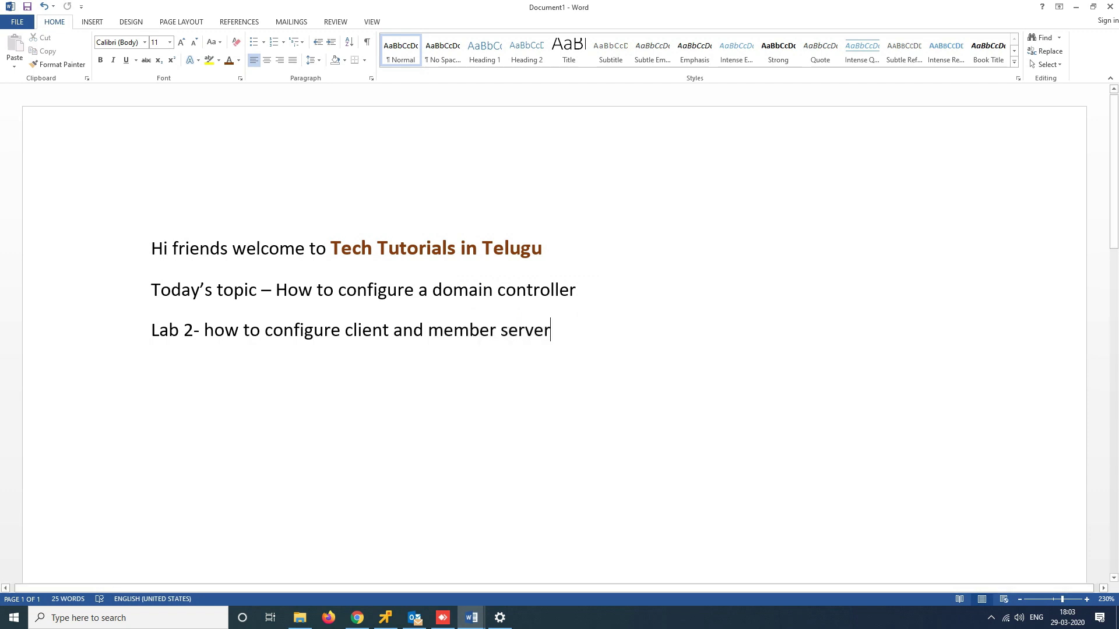
pyautogui.press('Return')
pyautogui.moveTo(428, 330); pyautogui.dragTo(561, 330)
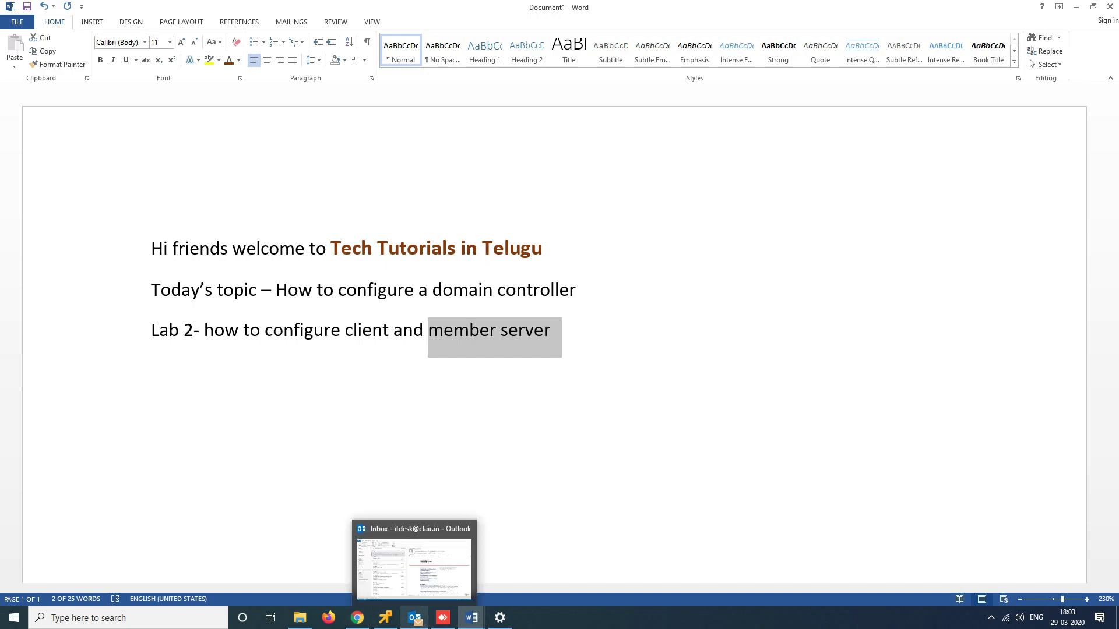
pyautogui.click(386, 617)
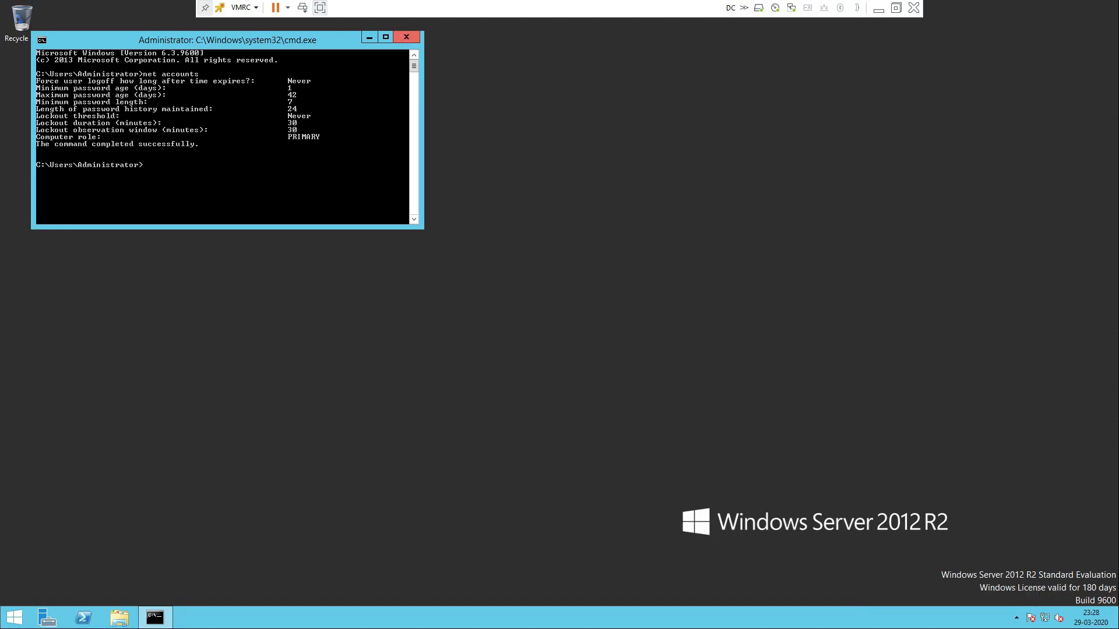
# Close the command prompt, minimize the remote console, and bring up the ESXi login page
pyautogui.click(406, 36)
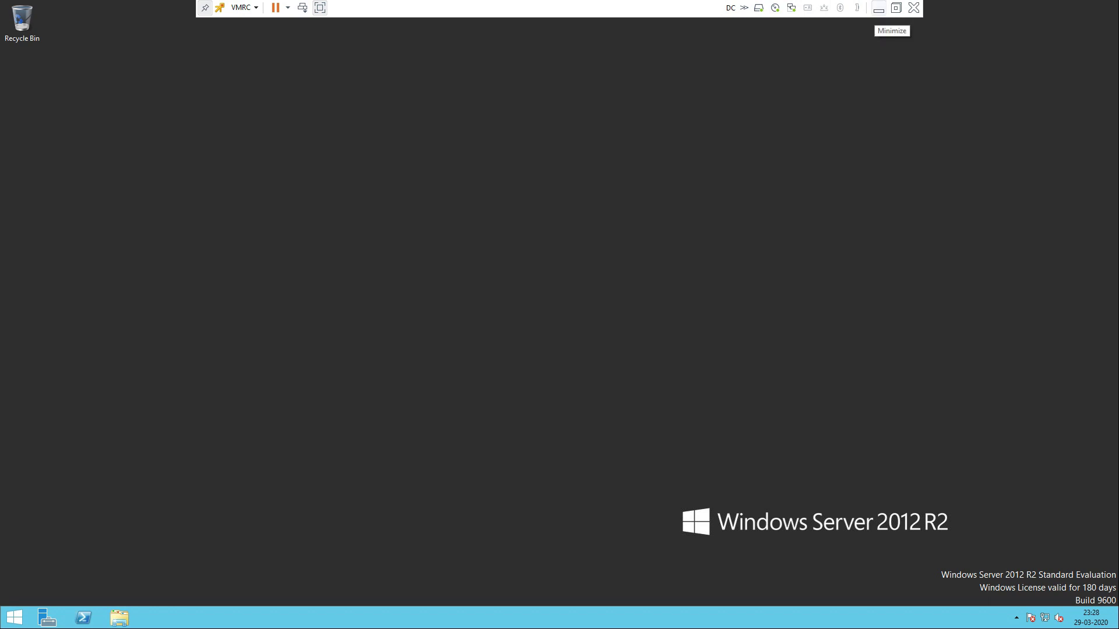
pyautogui.click(878, 9)
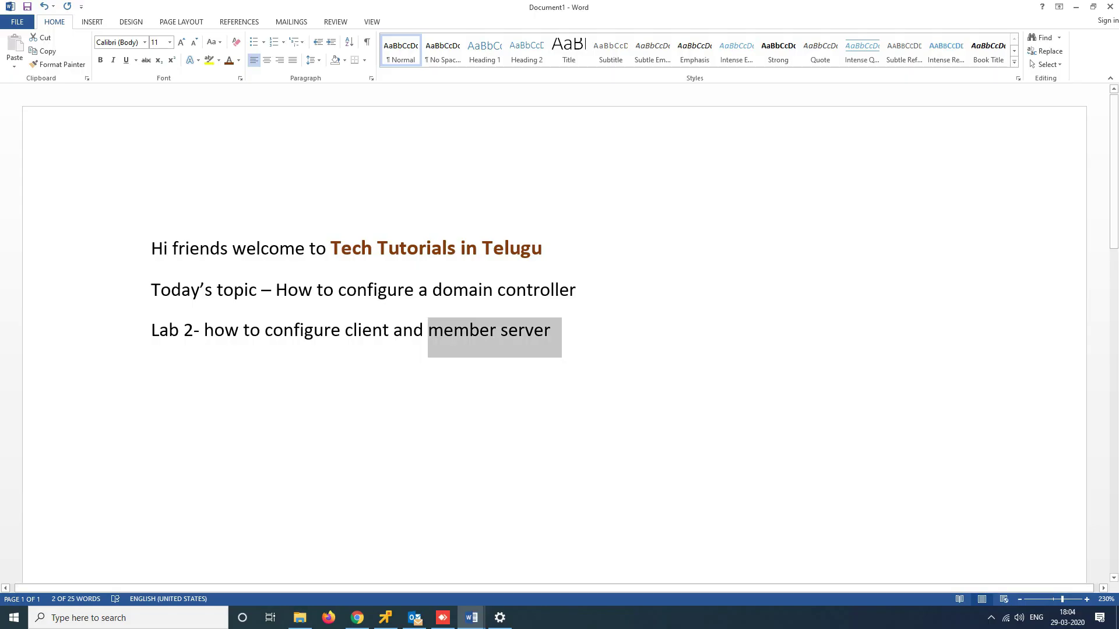
pyautogui.click(357, 617)
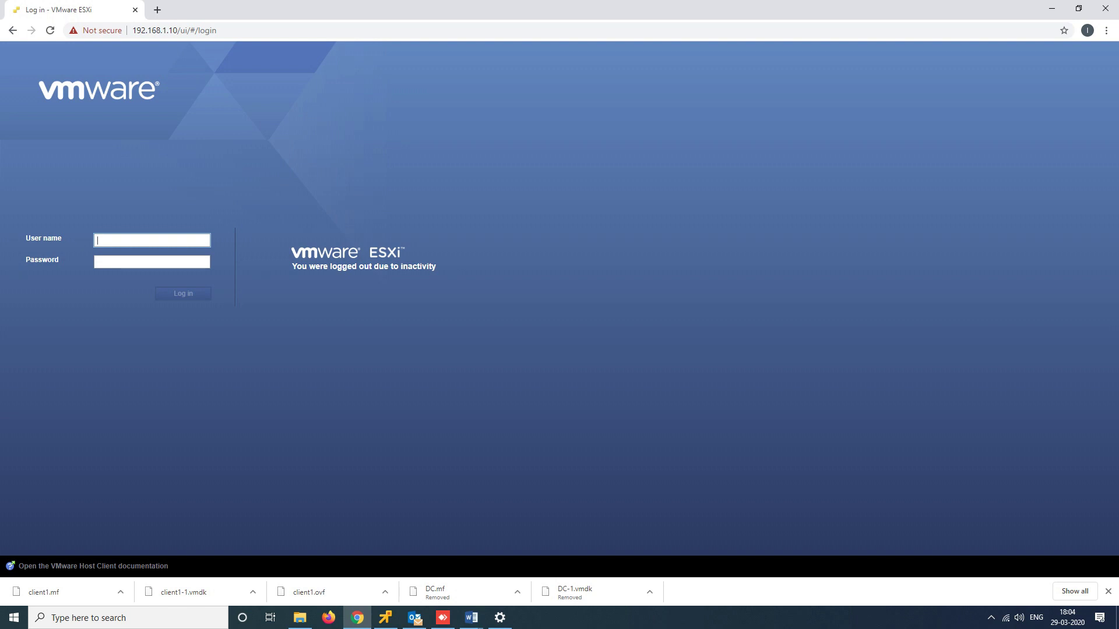
# Log in to the ESXi host as the saved root user with its password
pyautogui.click(151, 240)
pyautogui.press('Down')
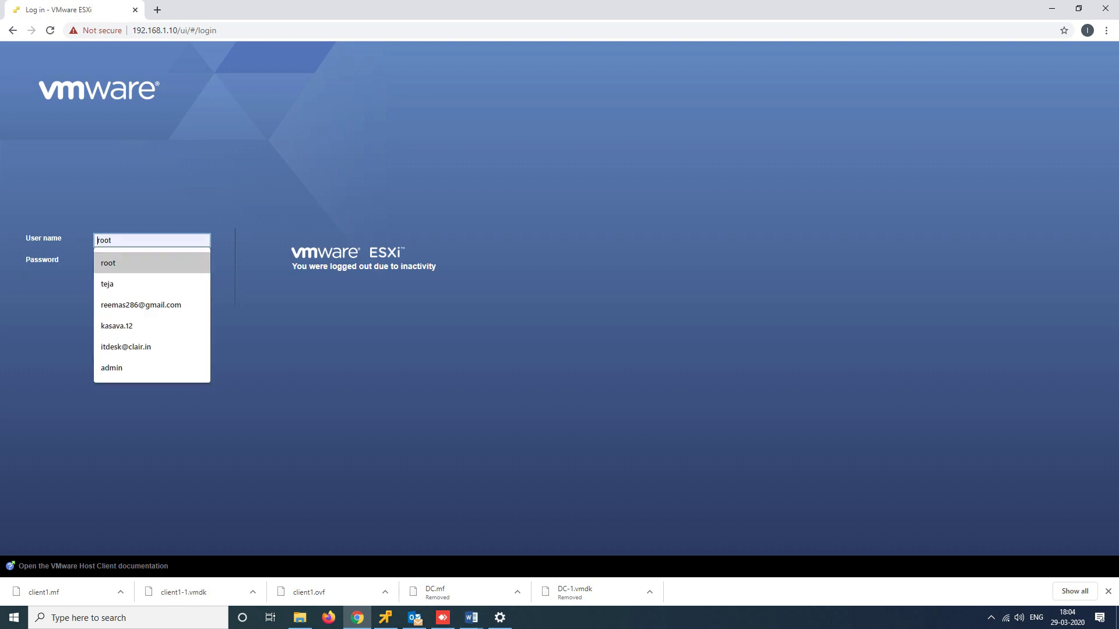
pyautogui.press('Return')
pyautogui.press('Tab')
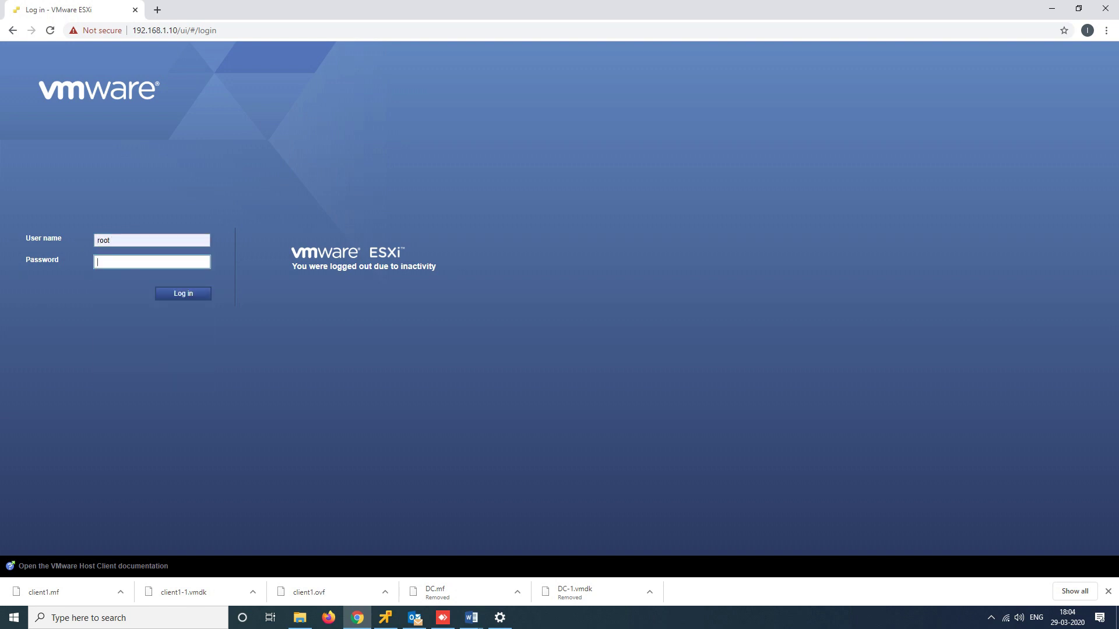
pyautogui.write('*******')
pyautogui.press('Return')
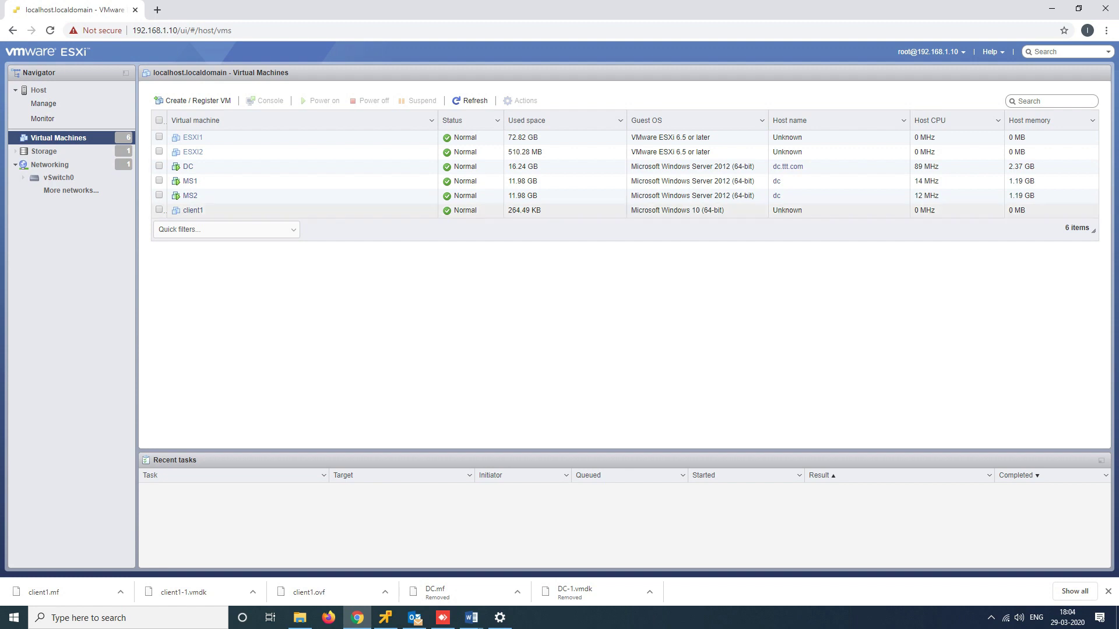
# Launch a VMware Remote Console for MS1 from its Console right-click menu
pyautogui.click(204, 181)
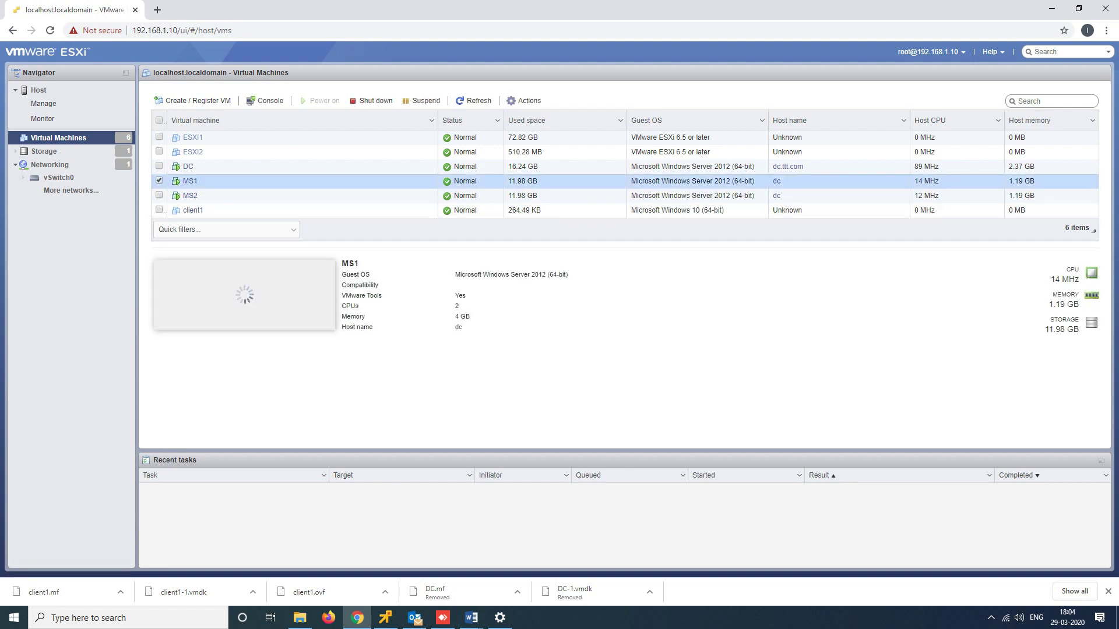
pyautogui.rightClick(213, 186)
pyautogui.moveTo(245, 208)
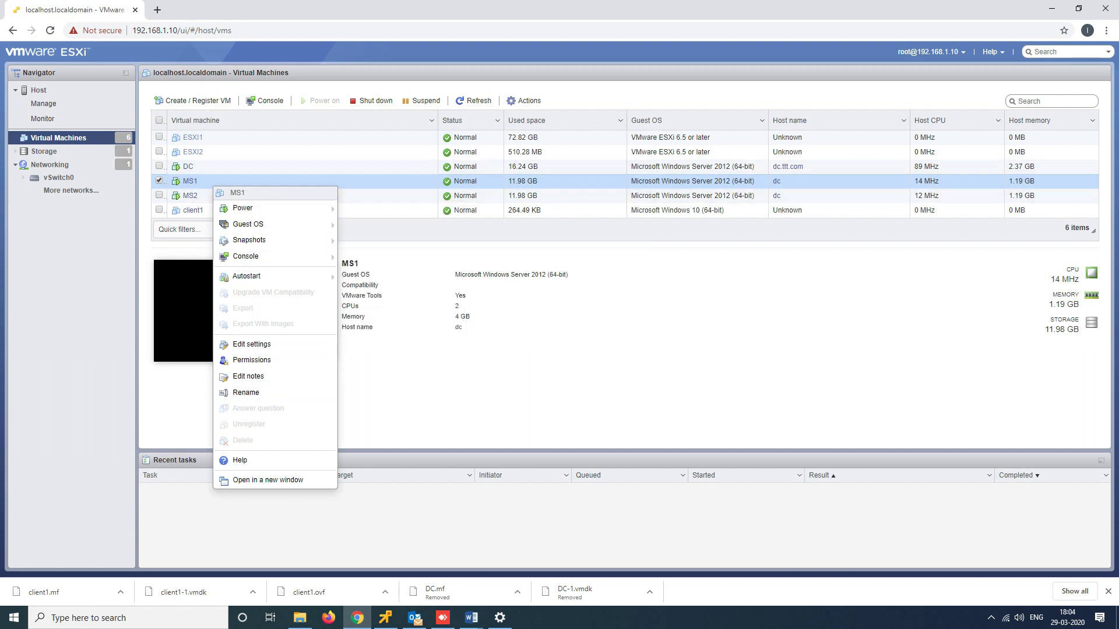
pyautogui.moveTo(275, 241)
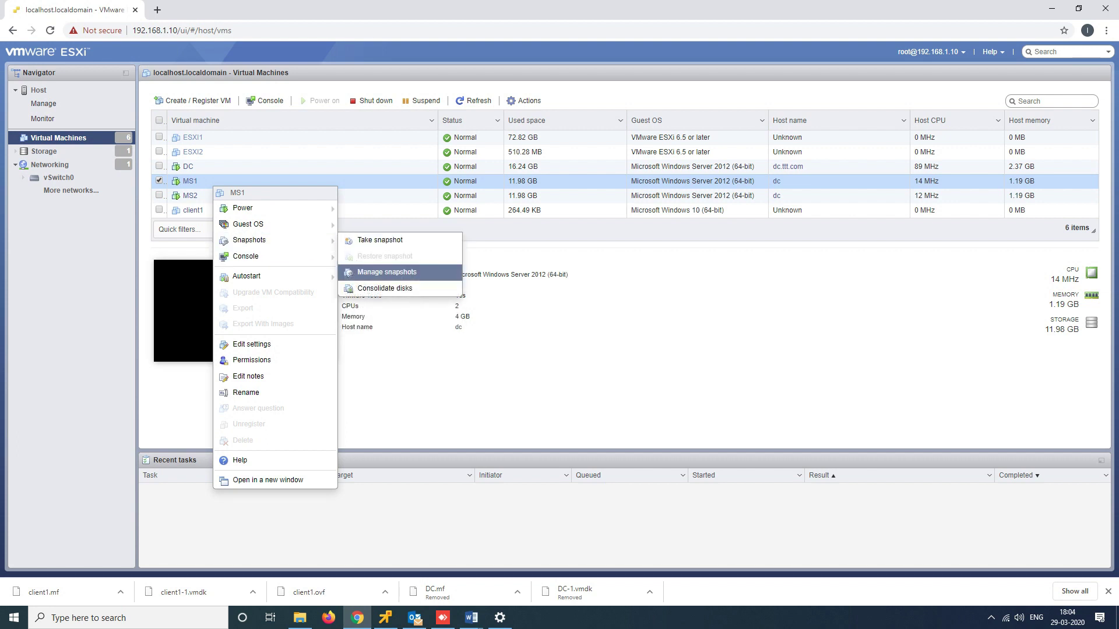
pyautogui.moveTo(245, 257)
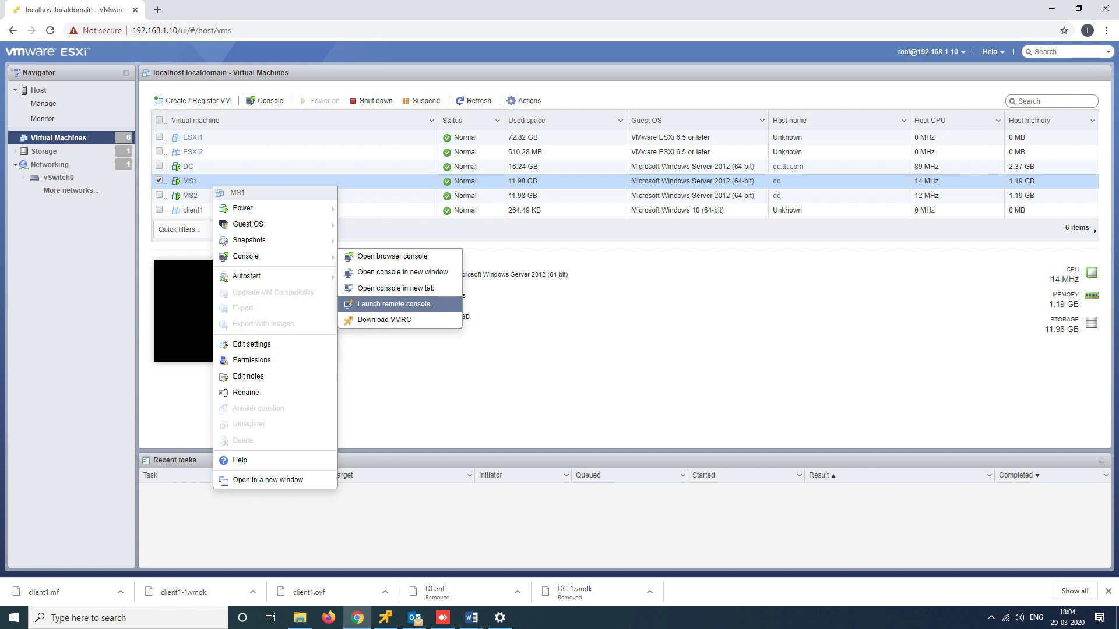
pyautogui.click(393, 304)
pyautogui.click(586, 110)
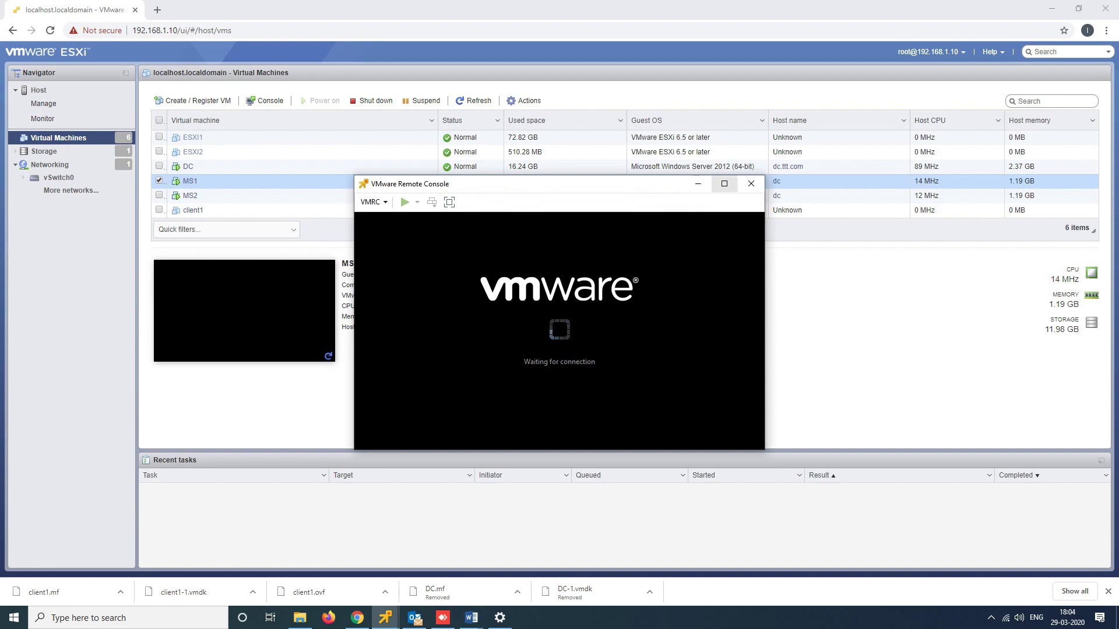
# Maximize the console window and type the Administrator password at the sign-in prompt
pyautogui.click(724, 184)
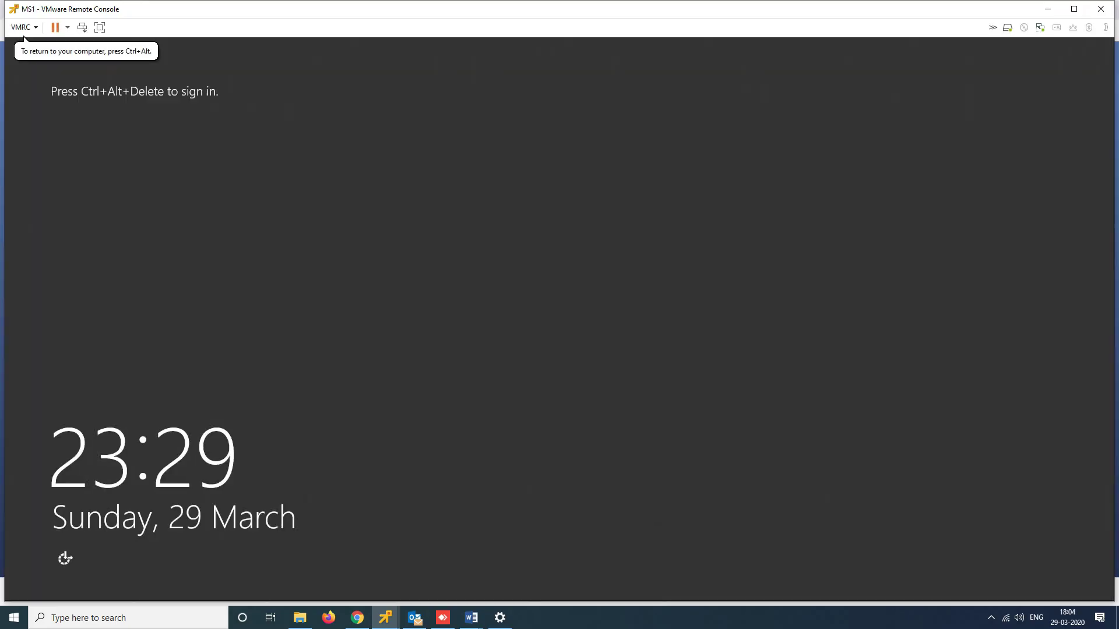
pyautogui.click(82, 27)
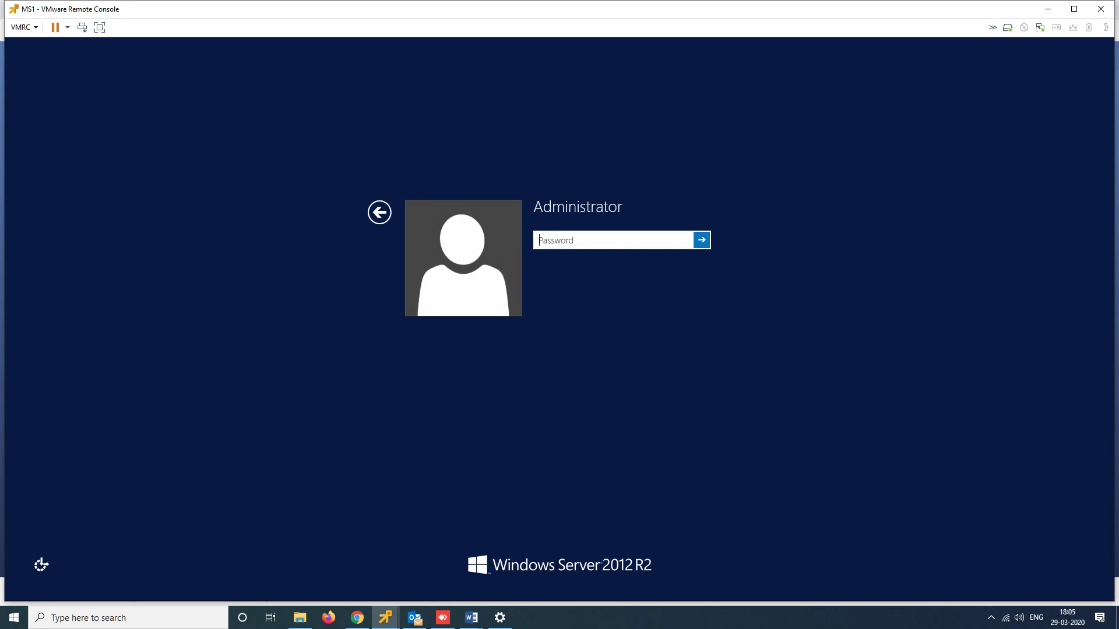
pyautogui.write('••••••')
# Submit the Administrator password, dismiss the incorrect-password message, and sign in with the retyped password
pyautogui.press('Return')
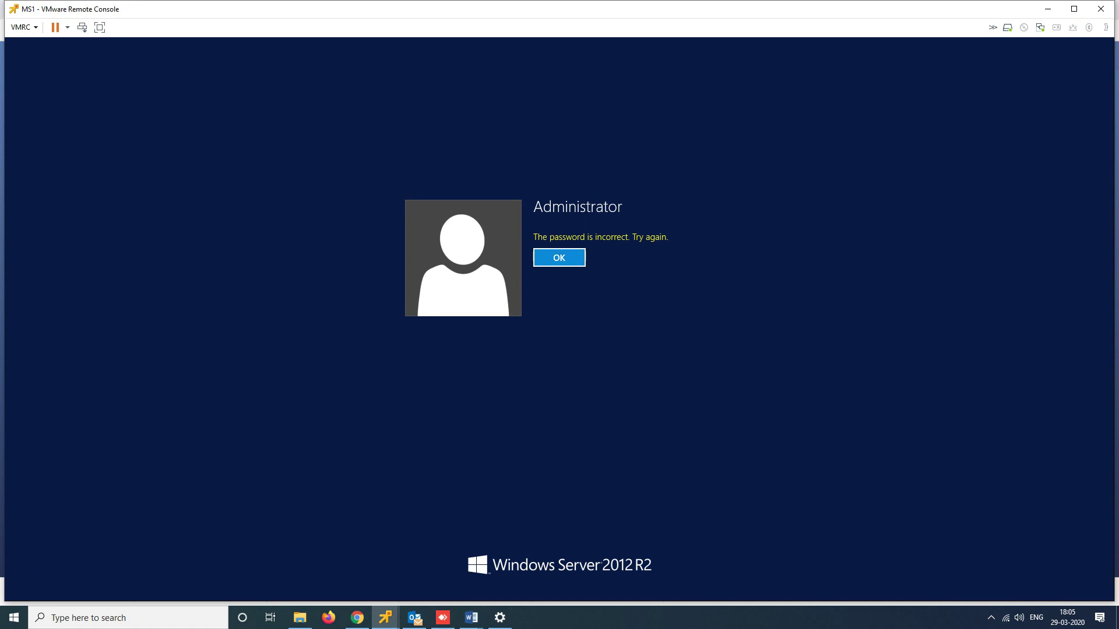
pyautogui.press('Return')
pyautogui.write('••')
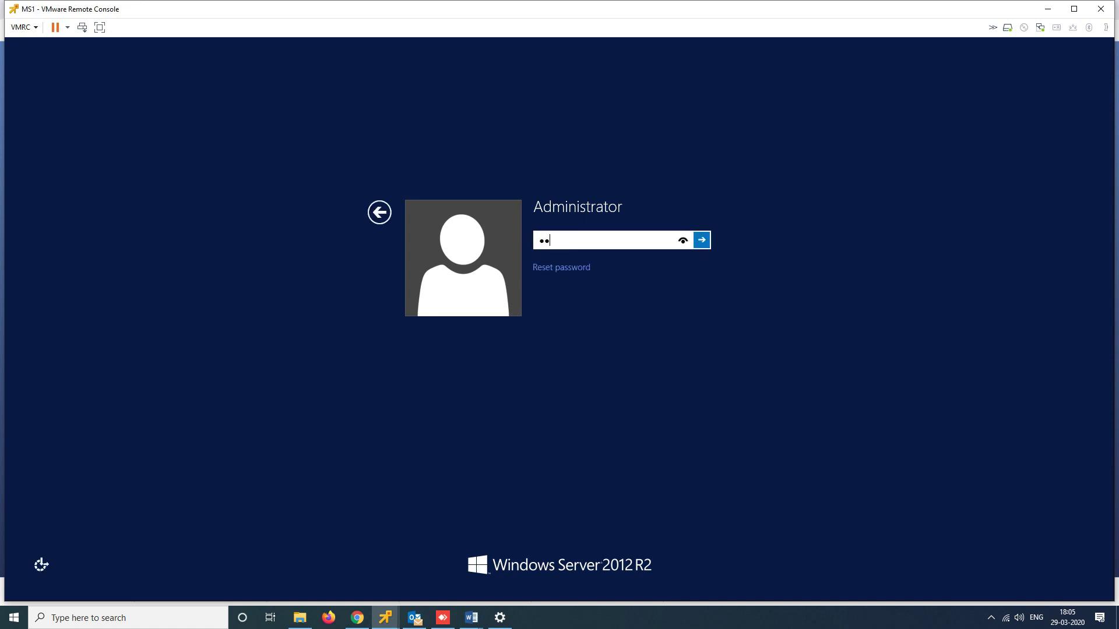
pyautogui.press('BackSpace')
pyautogui.press('BackSpace')
pyautogui.write('•••••••••')
pyautogui.press('Return')
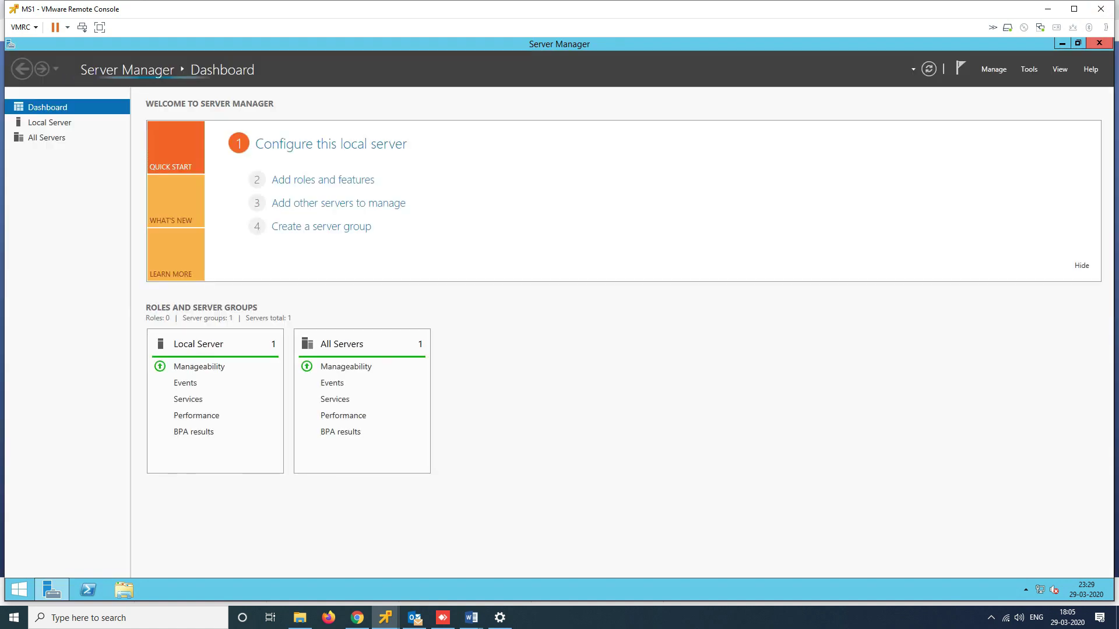
# Close Server Manager and open Ethernet0's status and properties from Network and Sharing Center
pyautogui.click(1098, 43)
pyautogui.rightClick(638, 261)
pyautogui.click(667, 295)
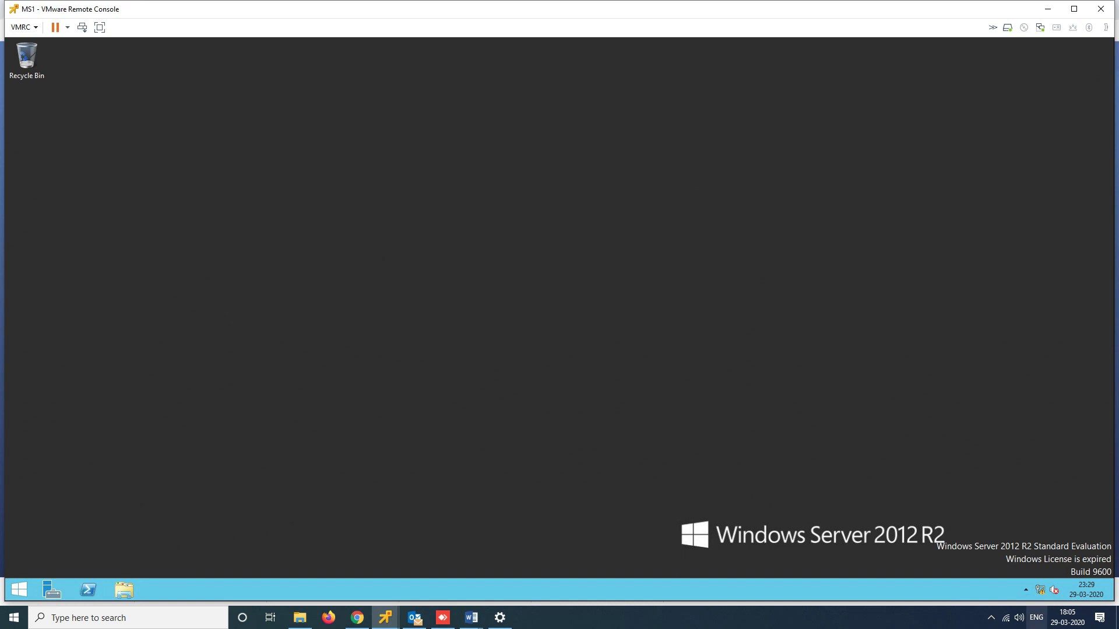
pyautogui.rightClick(1040, 590)
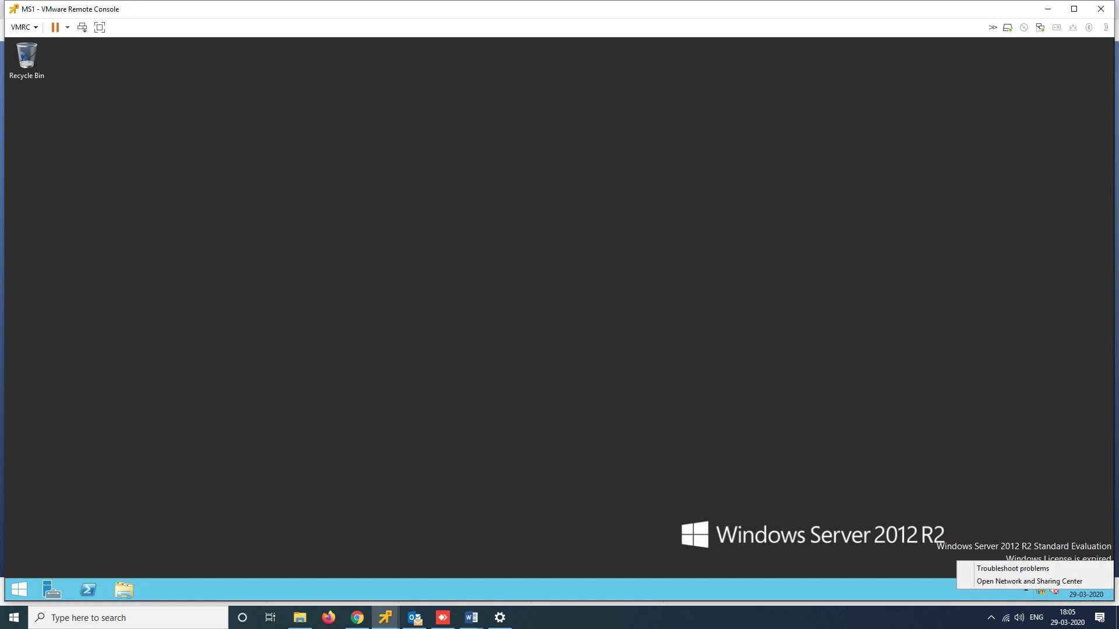
pyautogui.click(1029, 581)
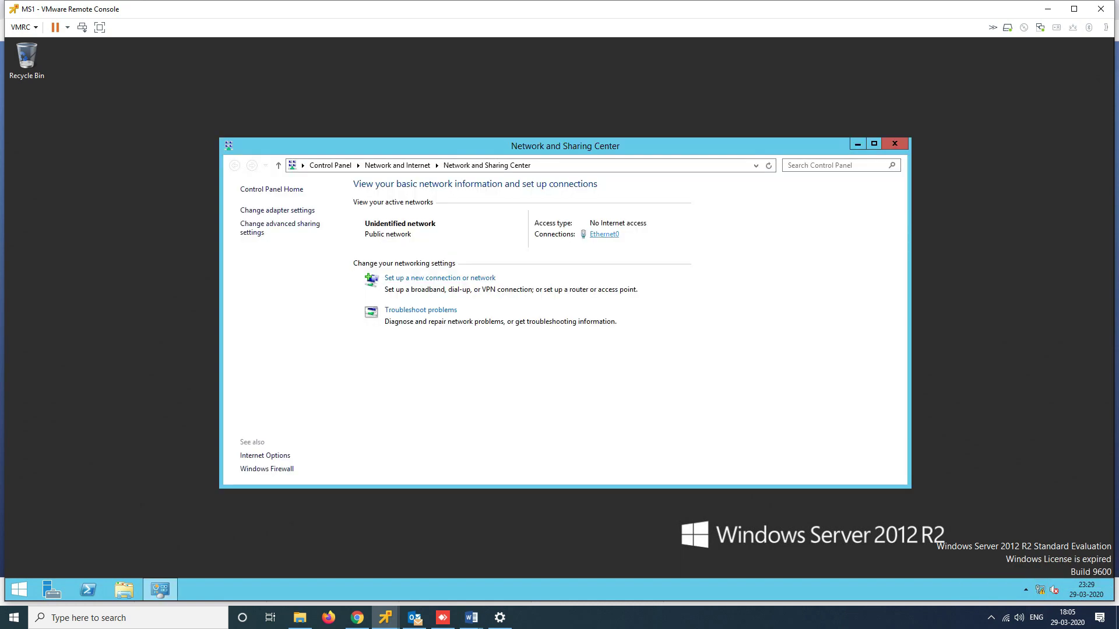
pyautogui.click(605, 234)
pyautogui.click(496, 306)
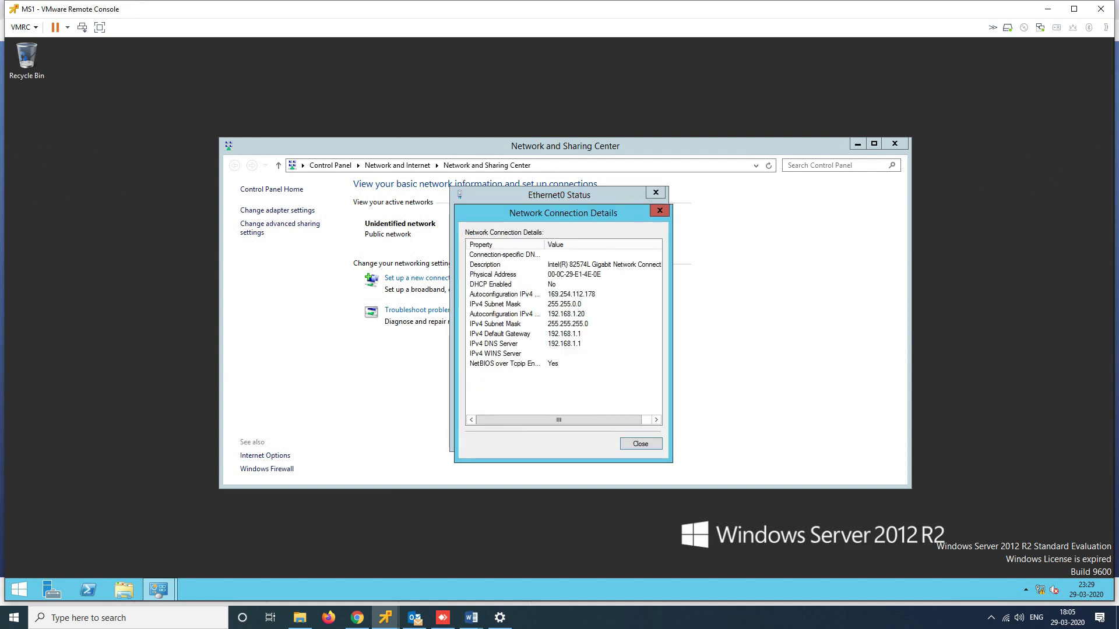
pyautogui.click(640, 444)
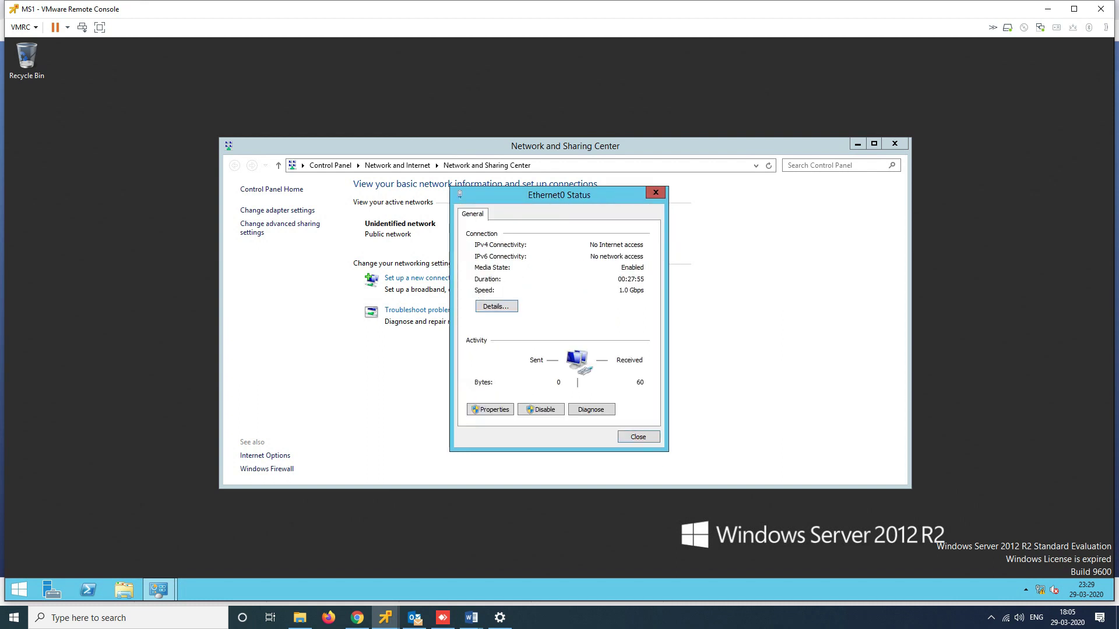
pyautogui.click(490, 409)
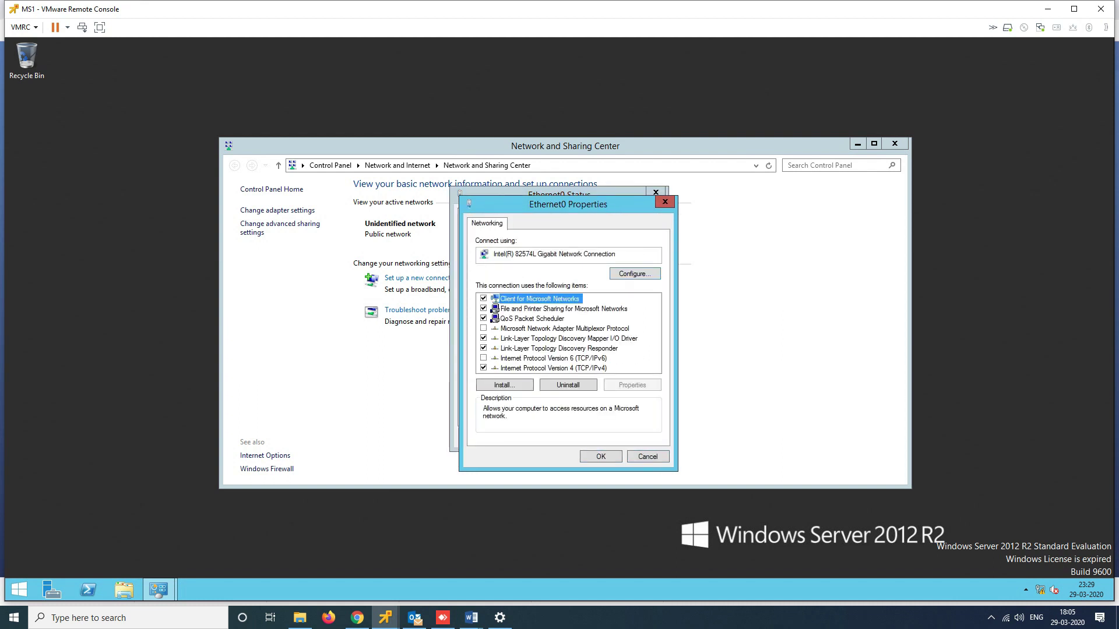
# Set IPv4 address 192.168.1.30 and preferred DNS 192.168.1.20, then confirm and close properties
pyautogui.doubleClick(553, 368)
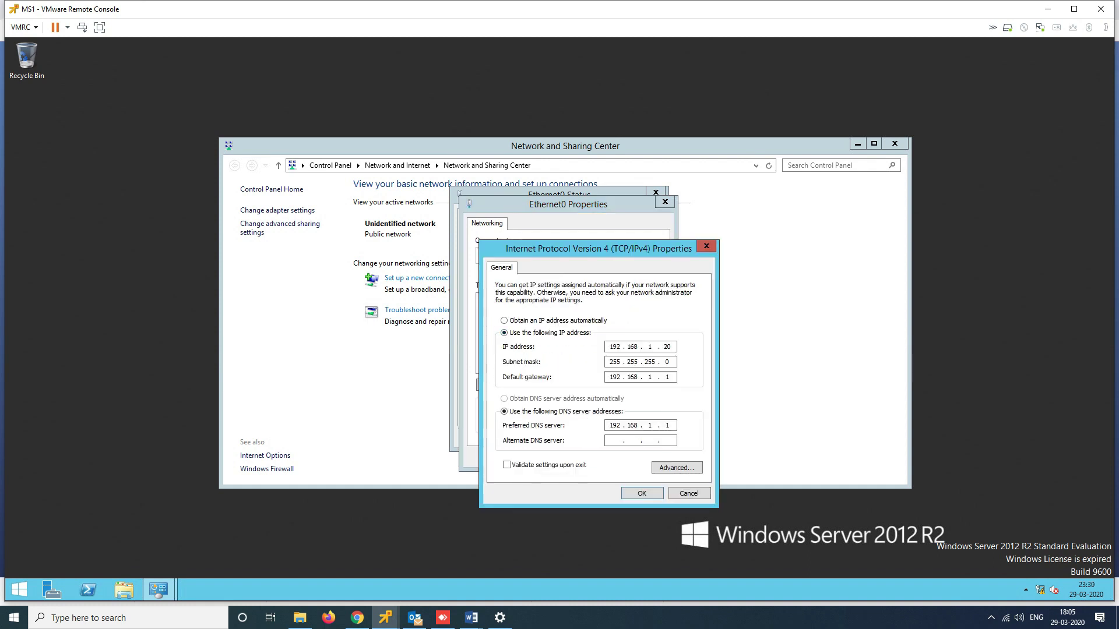
pyautogui.press('BackSpace')
pyautogui.press('BackSpace')
pyautogui.write('30')
pyautogui.write('1 . 20')
pyautogui.doubleClick(667, 347)
pyautogui.doubleClick(667, 426)
pyautogui.press('Return')
pyautogui.press('Return')
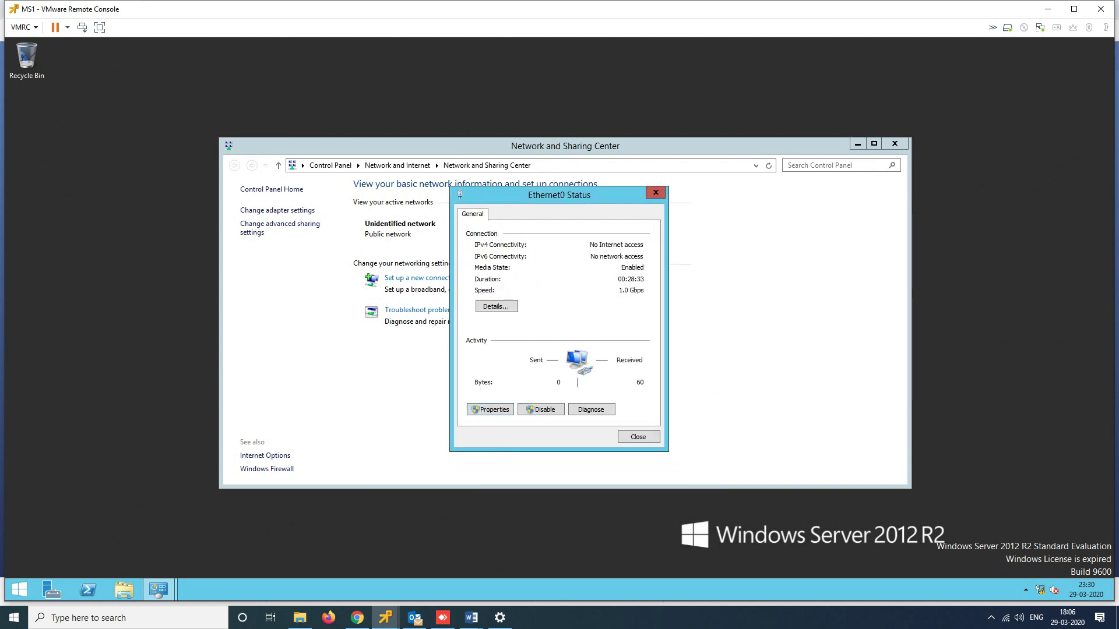
pyautogui.press('Return')
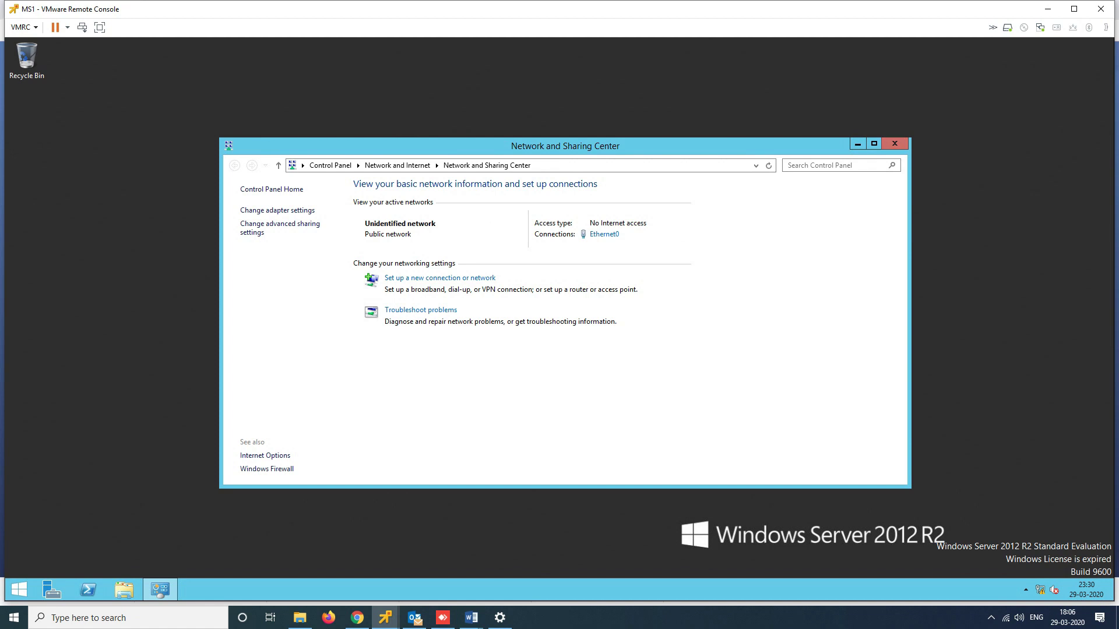
# Close Network and Sharing Center and open the computer name change dialog from This PC's properties
pyautogui.click(894, 143)
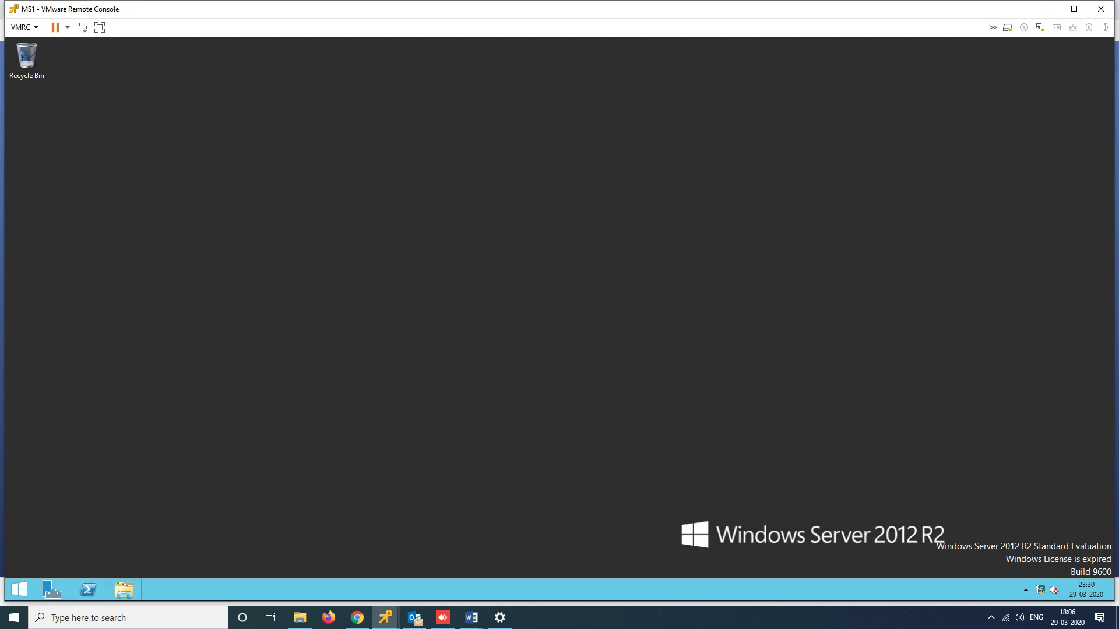
pyautogui.click(124, 589)
pyautogui.rightClick(256, 265)
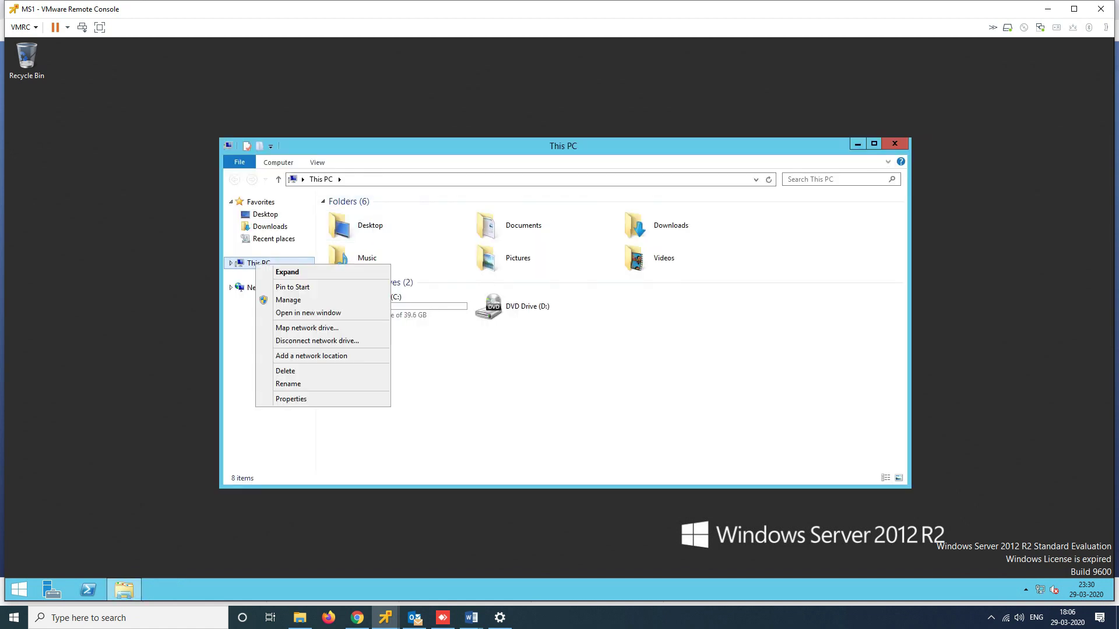
pyautogui.click(290, 398)
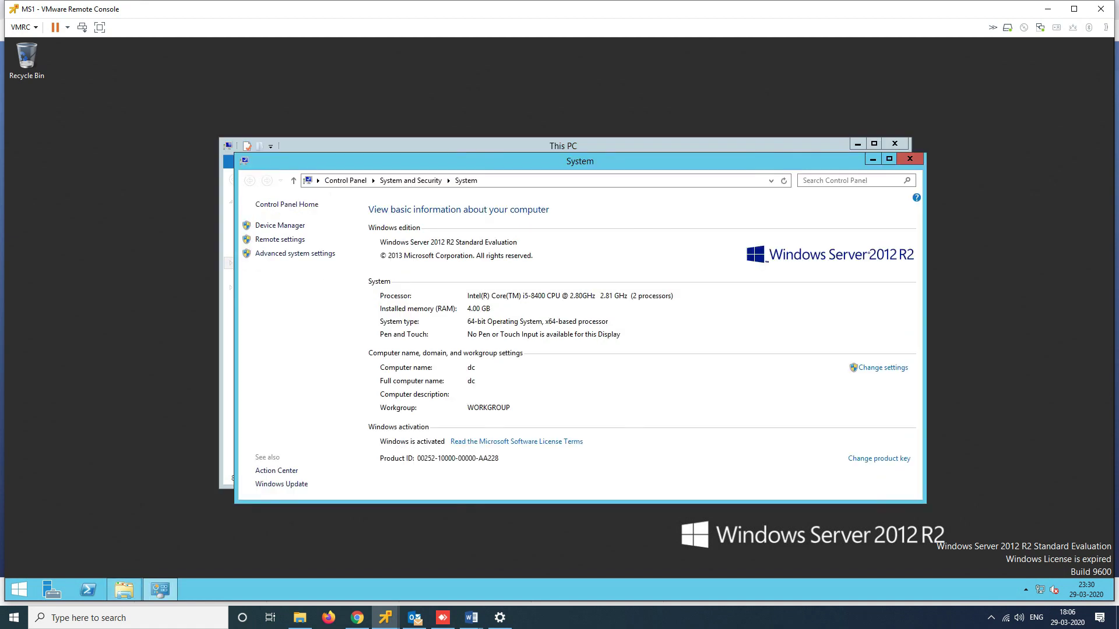
pyautogui.click(883, 368)
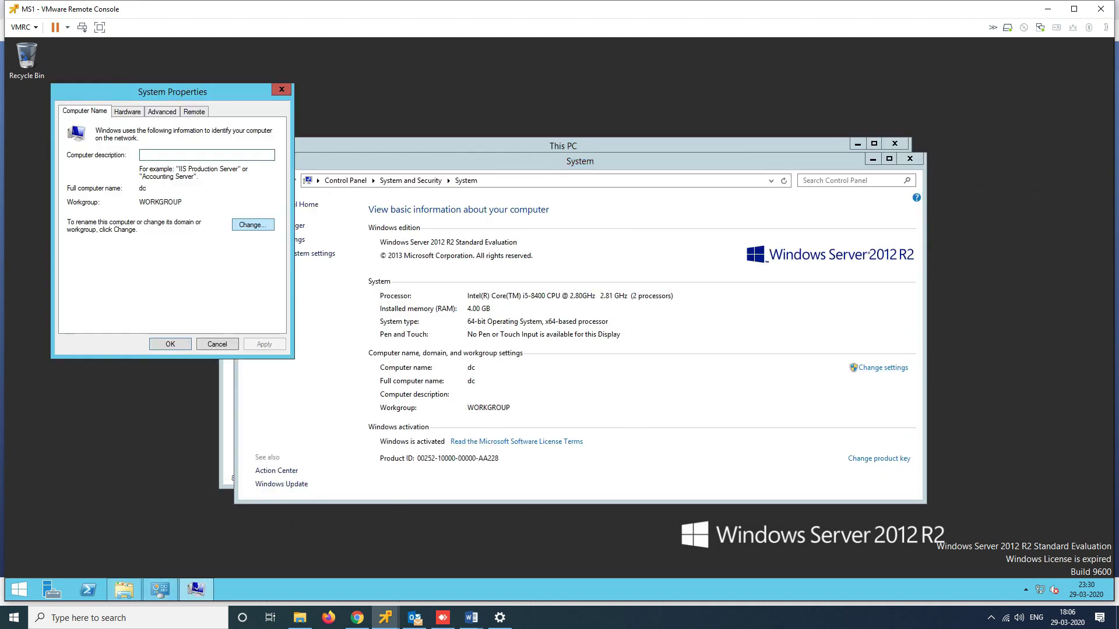
pyautogui.click(252, 225)
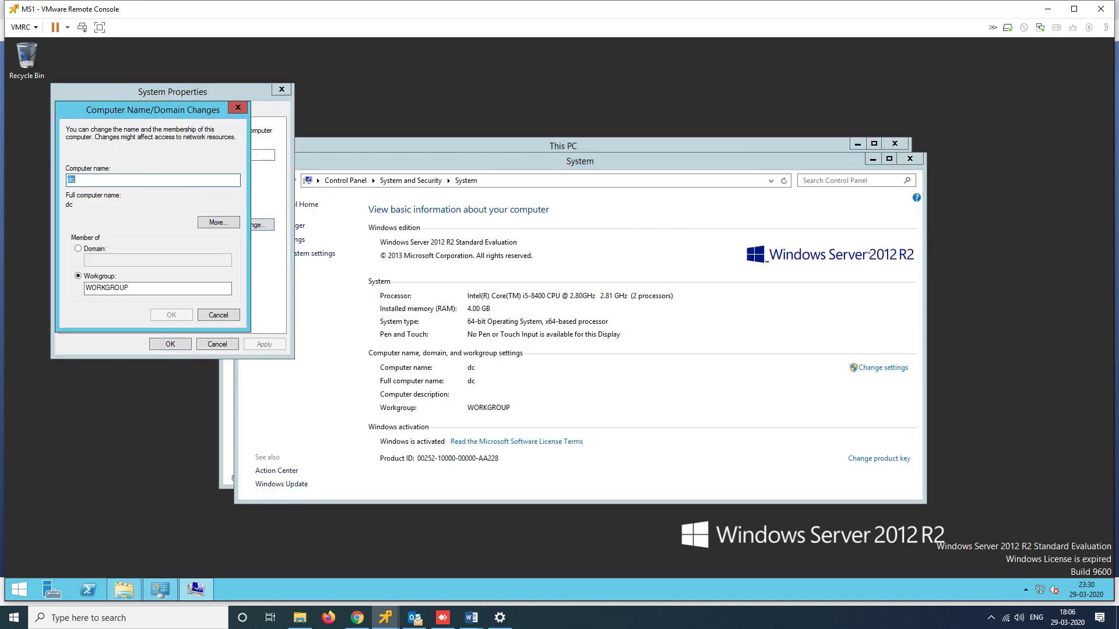
# Rename the computer to ms1, make it a member of domain ttt, and submit
pyautogui.press('BackSpace')
pyautogui.write('ms1')
pyautogui.click(78, 248)
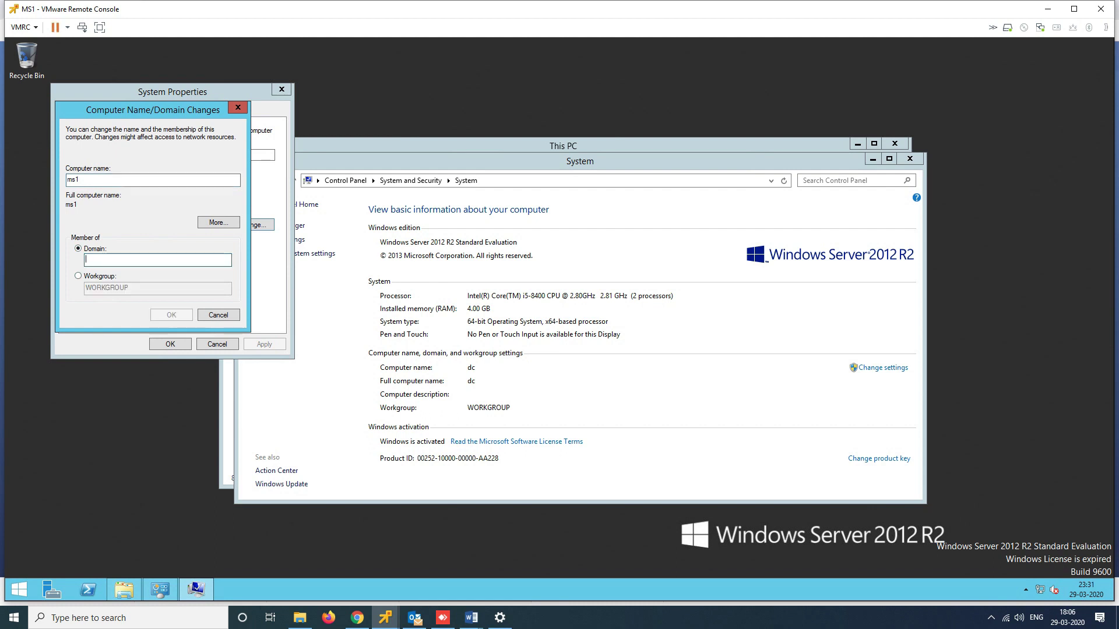
pyautogui.write('ttt.com')
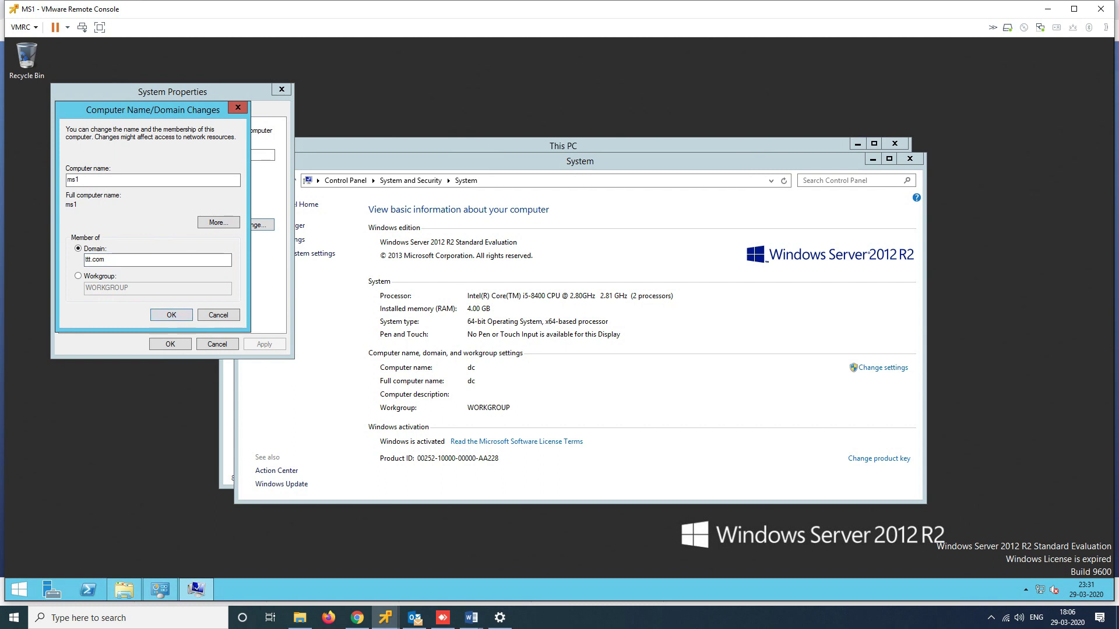
pyautogui.press('Return')
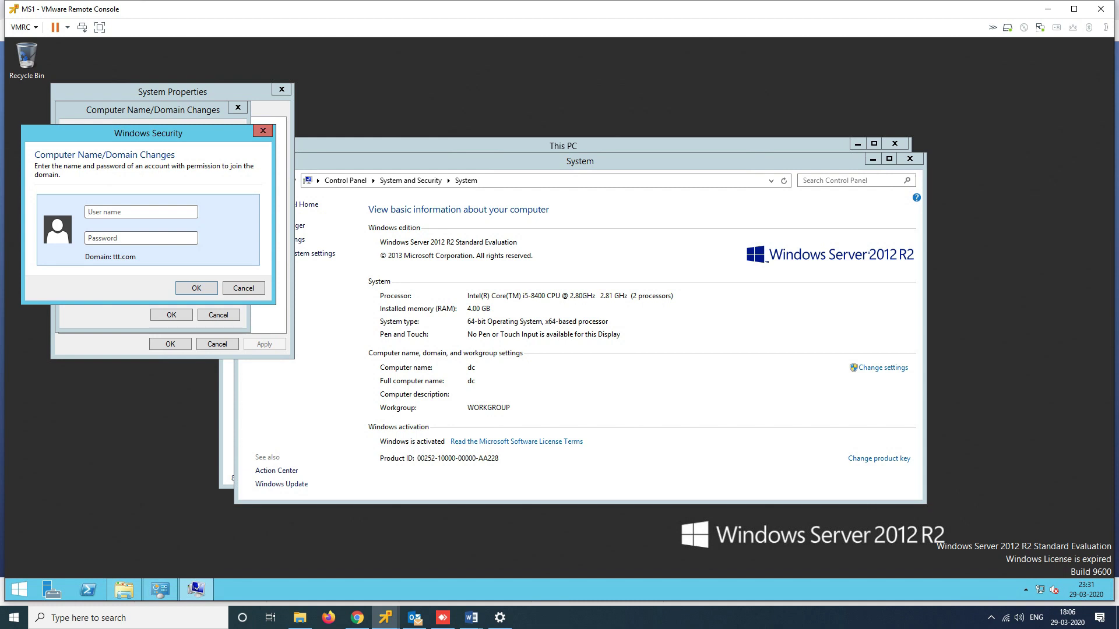
pyautogui.press('super+r')
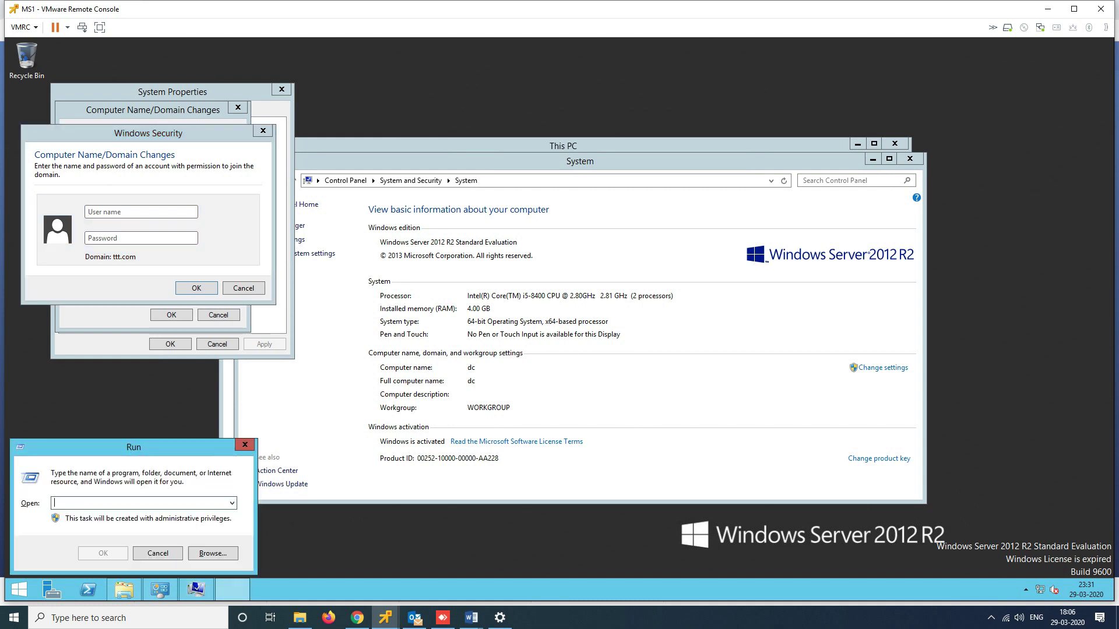
pyautogui.write('ping')
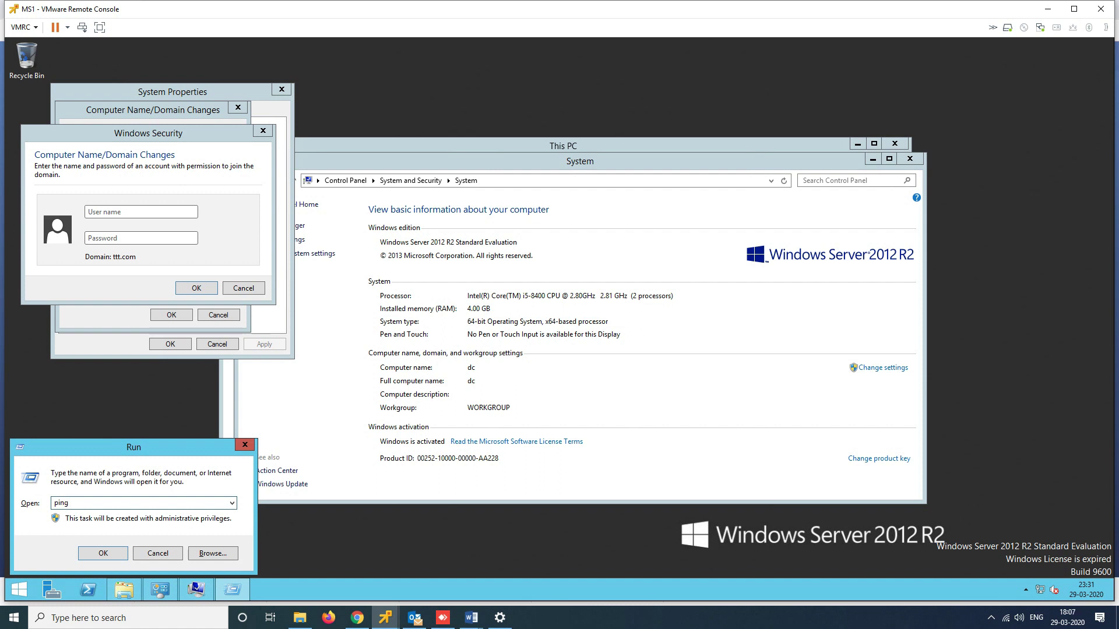
pyautogui.hotkey('ctrl', 'a')
pyautogui.write('cmd')
pyautogui.press('Return')
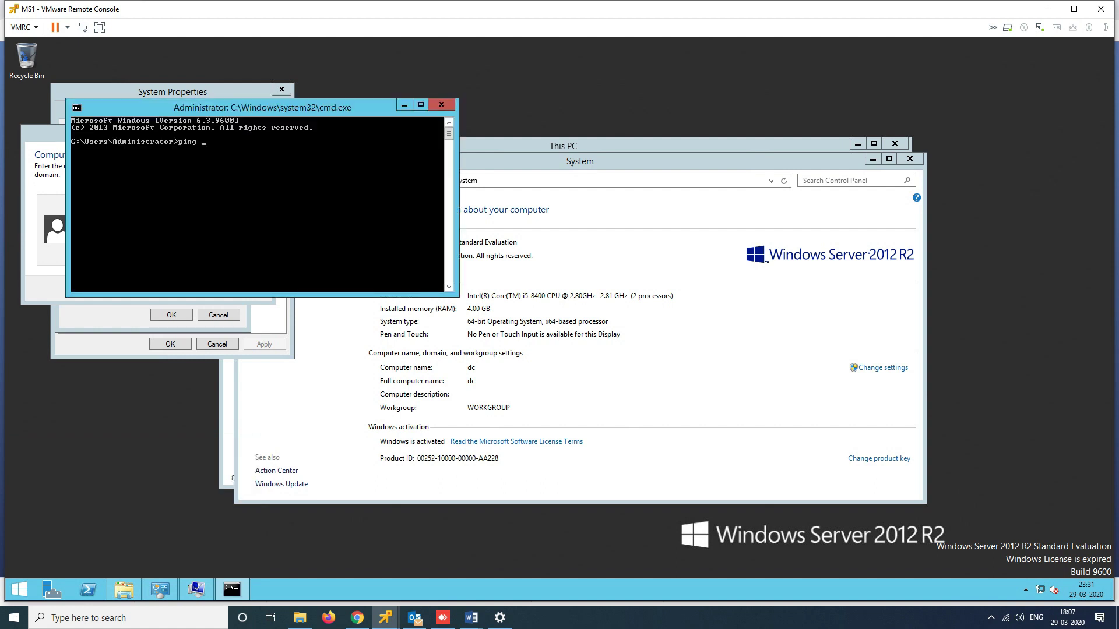
pyautogui.press('BackSpace')
pyautogui.press('BackSpace')
pyautogui.press('BackSpace')
pyautogui.press('BackSpace')
pyautogui.write('ping 192.168.1.20 -t')
pyautogui.press('Return')
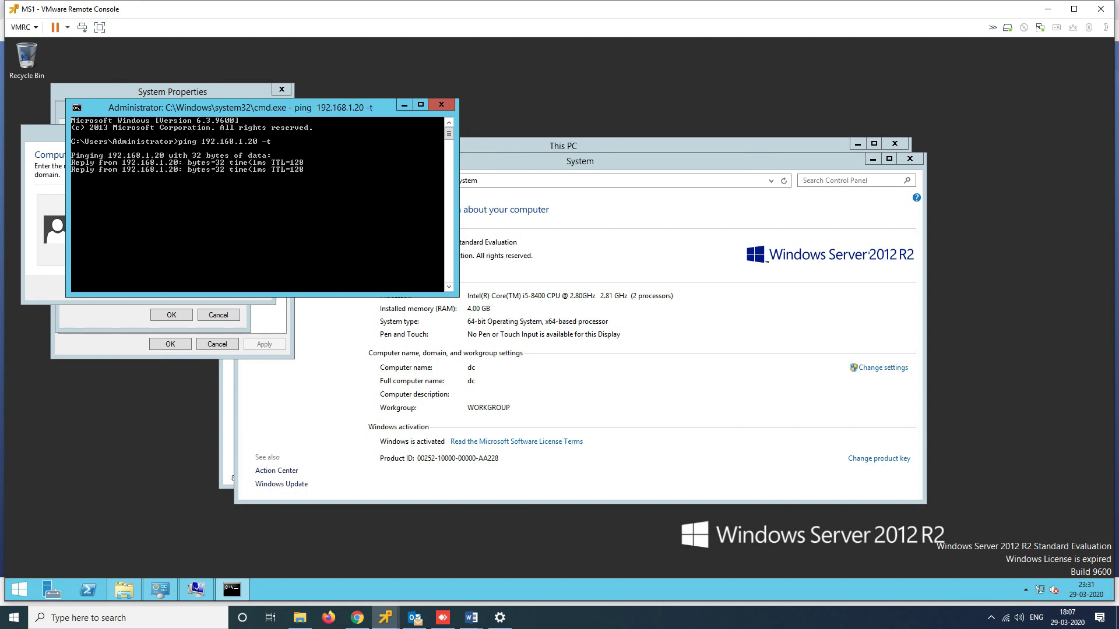
pyautogui.hotkey('alt', 'F4')
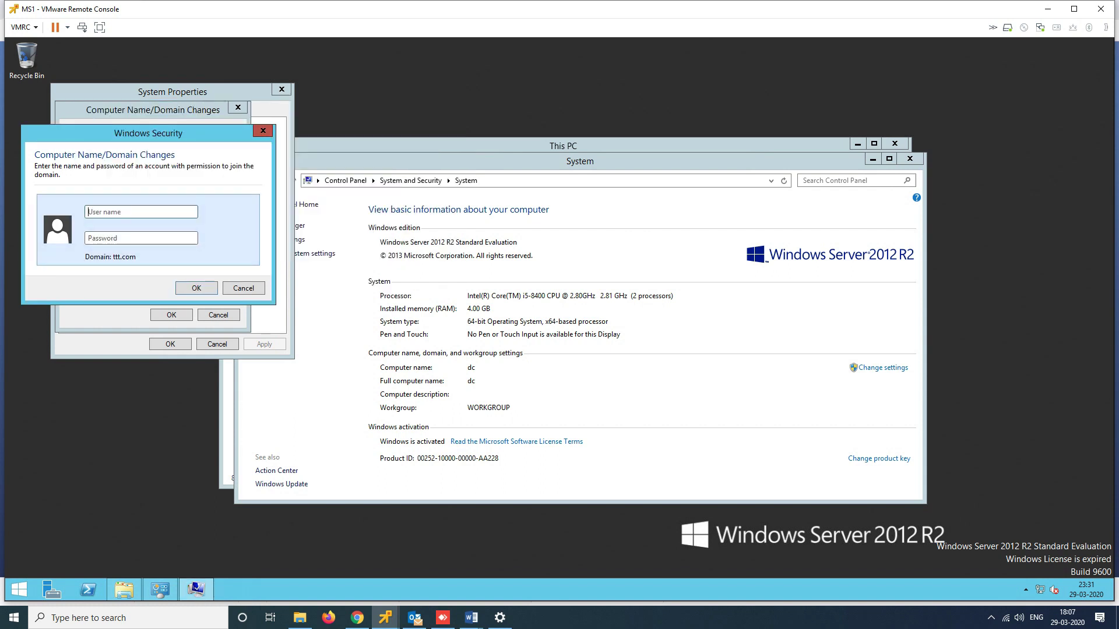
# Confirm the ttt.com join and enter ttt\administrator as the domain user name
pyautogui.click(263, 131)
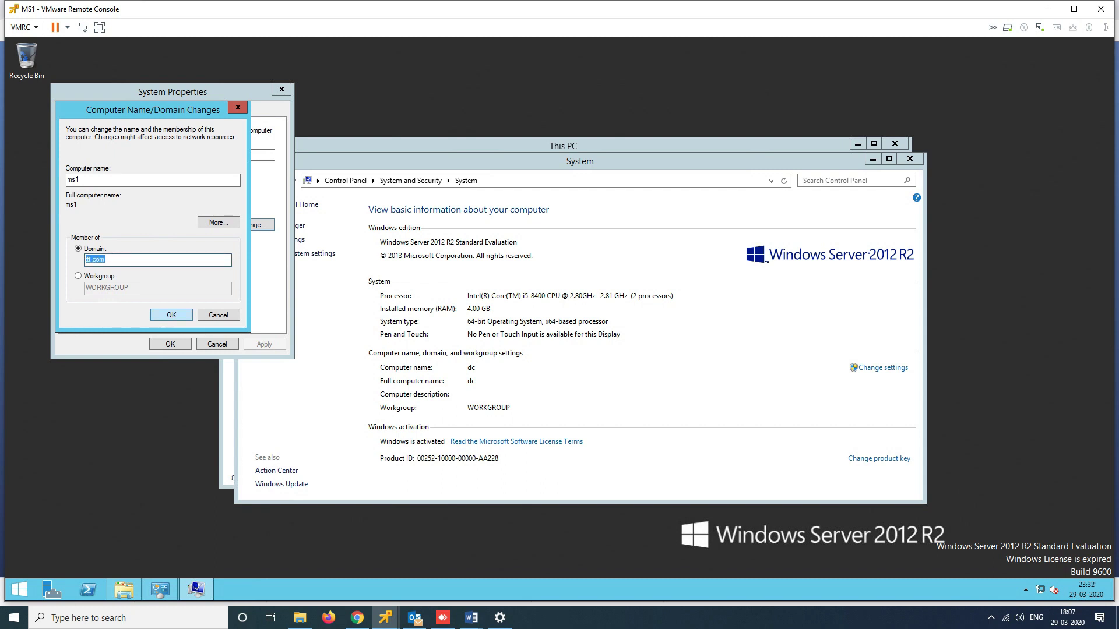
pyautogui.click(171, 315)
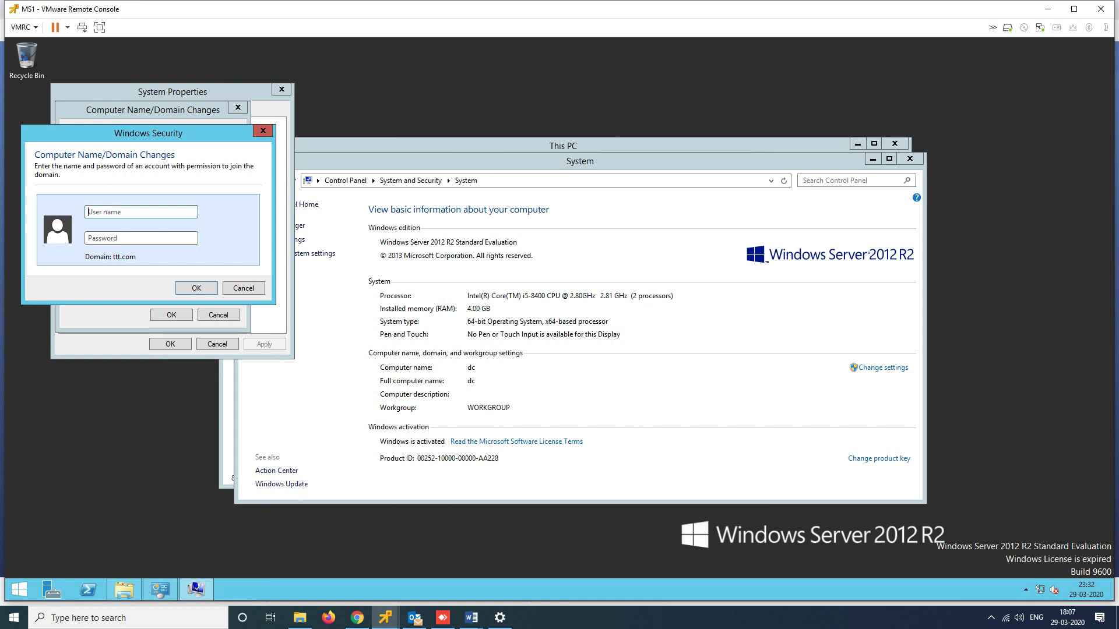
pyautogui.write('ttt')
pyautogui.write('\\administrator')
pyautogui.press('Tab')
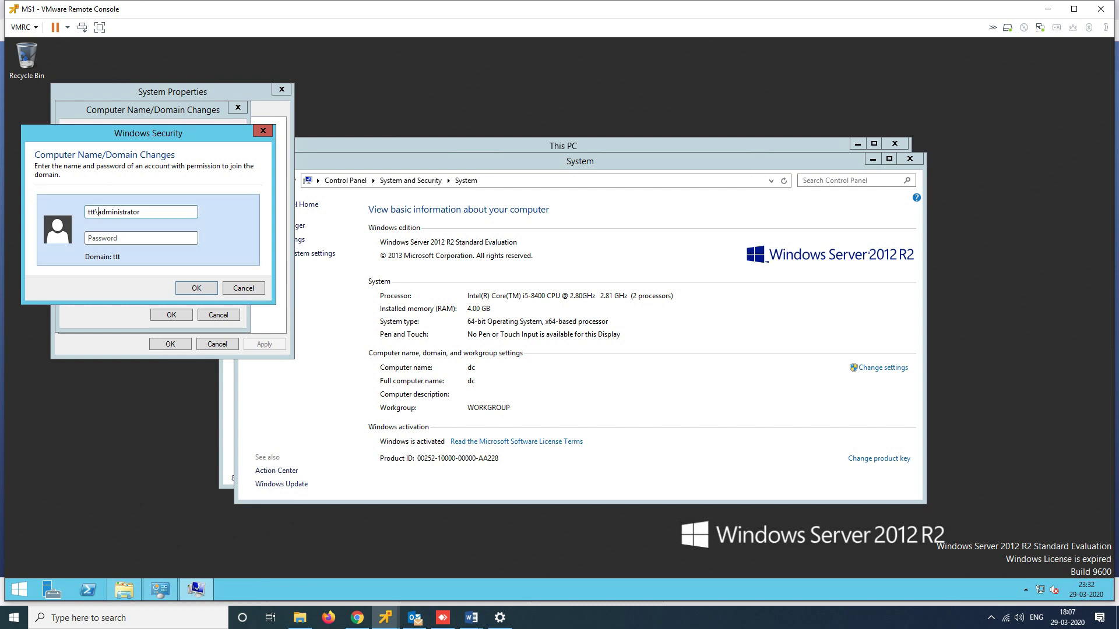
# Rewrite the user name in ttt.com UPN form, enter the domain admin password, and submit
pyautogui.press('BackSpace')
pyautogui.press('BackSpace')
pyautogui.press('BackSpace')
pyautogui.press('BackSpace')
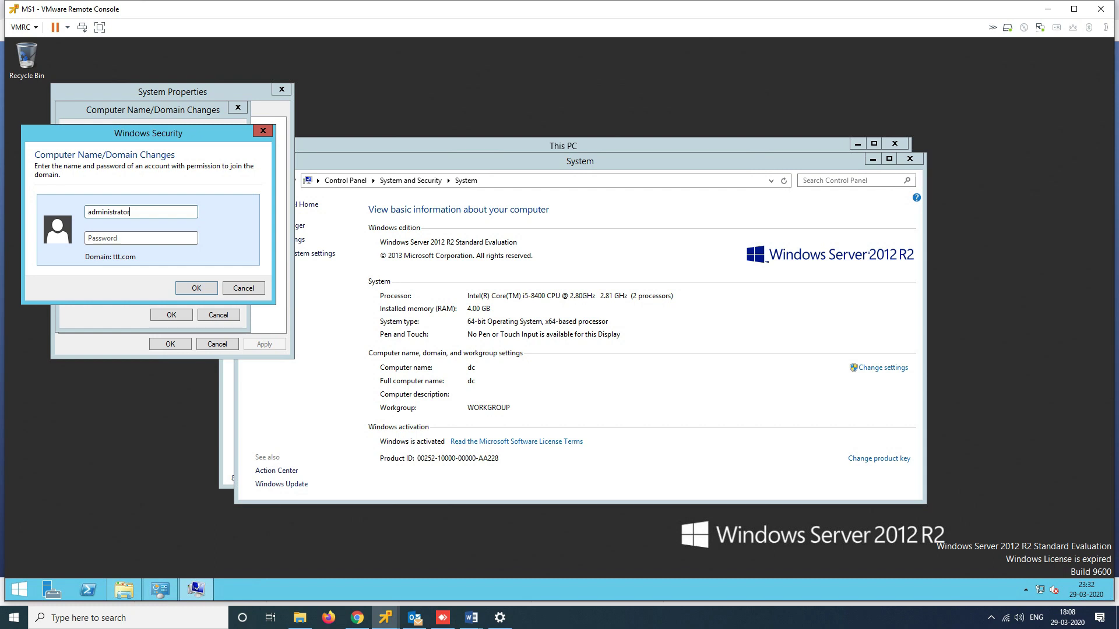
pyautogui.write('@ttt.com')
pyautogui.press('Tab')
pyautogui.write('•••')
pyautogui.press('BackSpace')
pyautogui.press('BackSpace')
pyautogui.press('BackSpace')
pyautogui.write('•••••••')
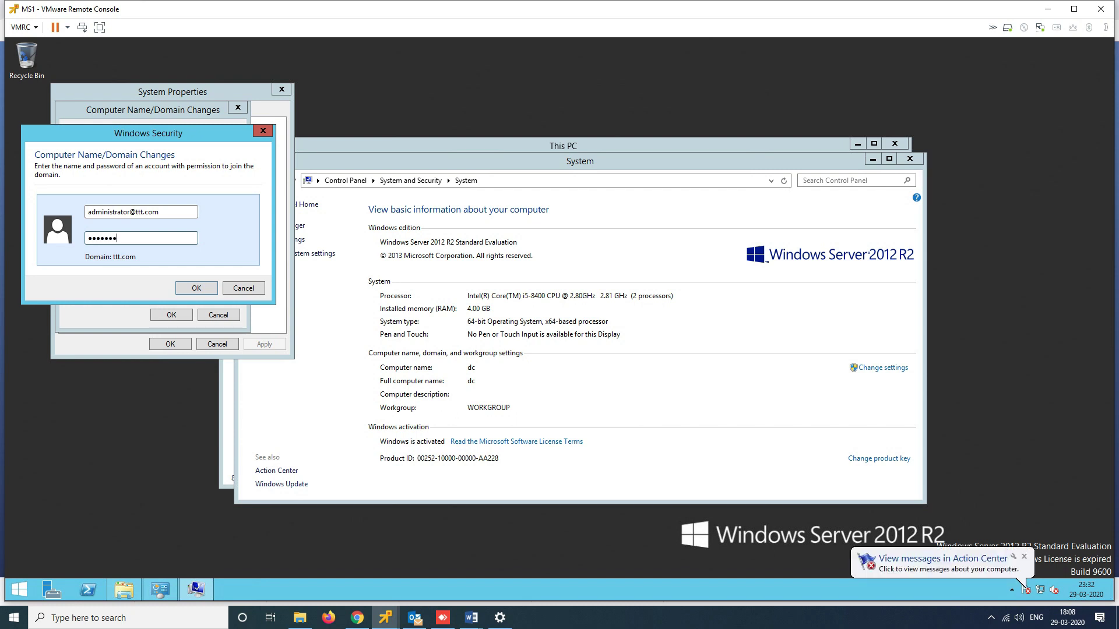
pyautogui.write('••')
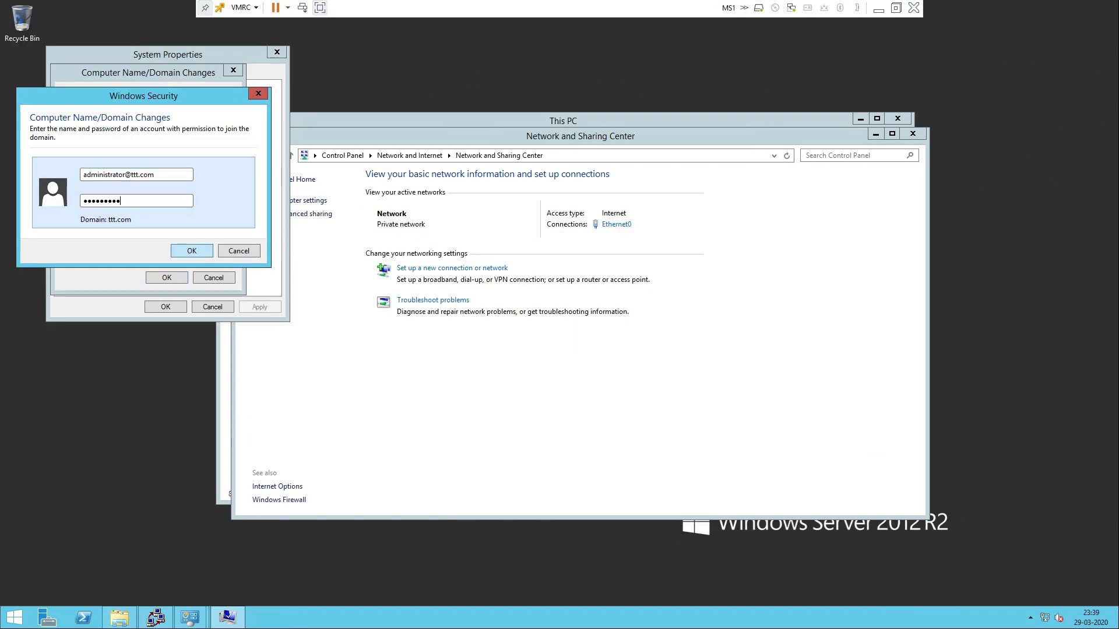
pyautogui.press('Return')
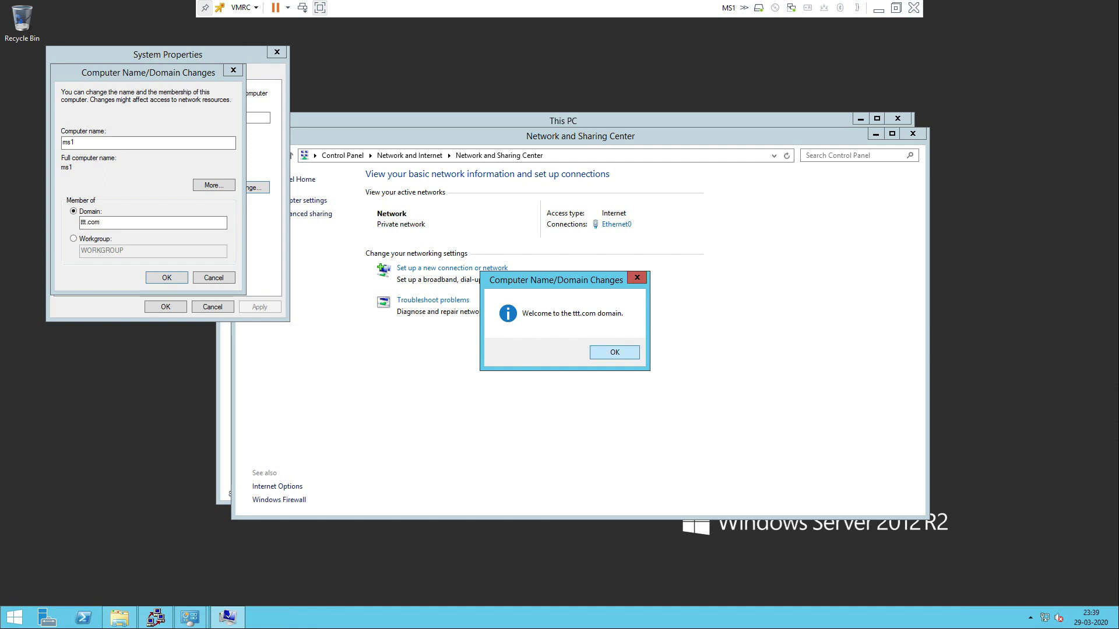
# Dismiss the ttt.com welcome and restart notices, close System Properties, and restart now
pyautogui.press('Return')
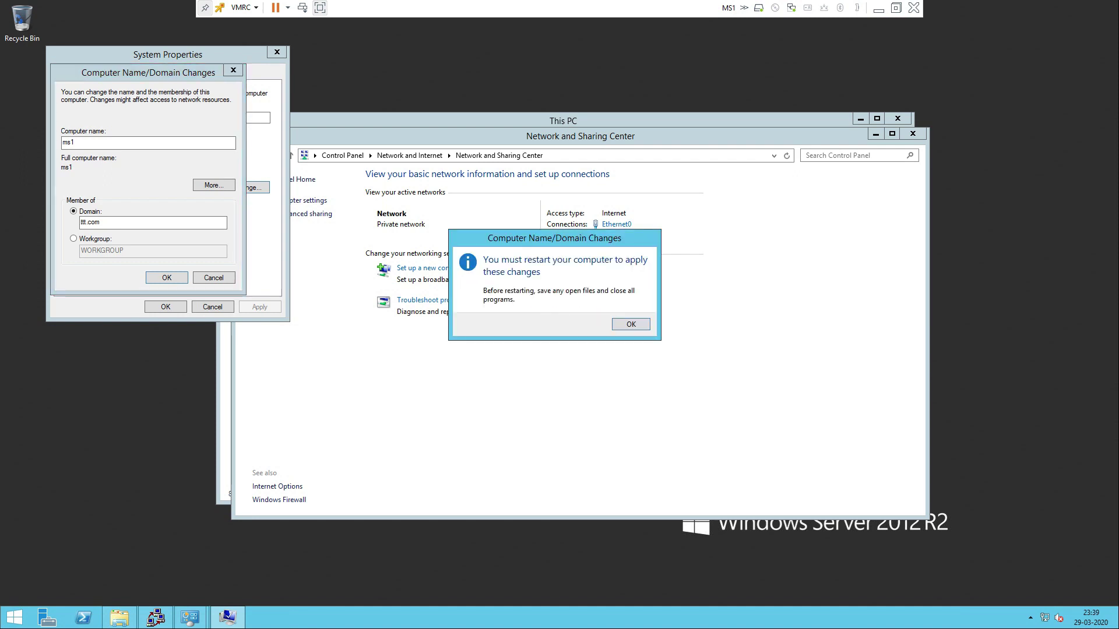
pyautogui.press('Return')
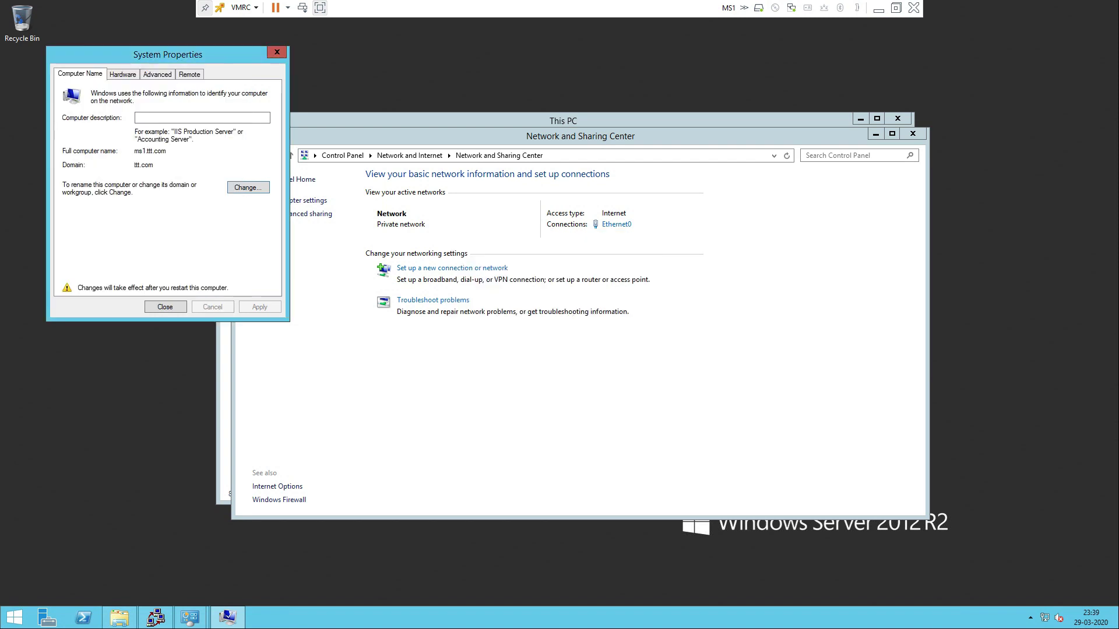
pyautogui.press('Return')
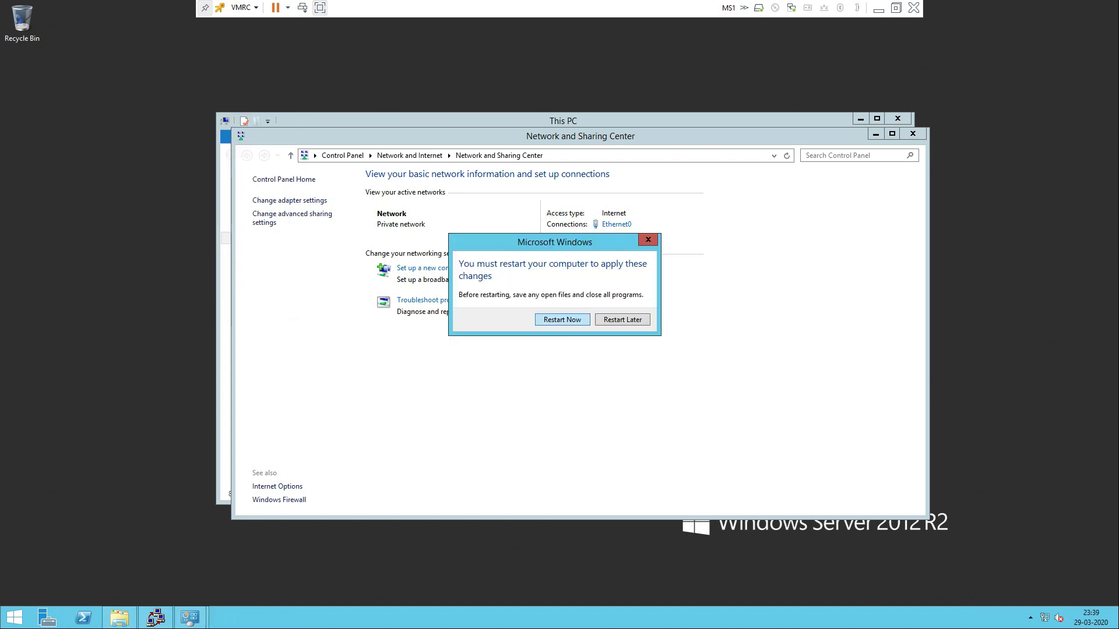
pyautogui.press('Return')
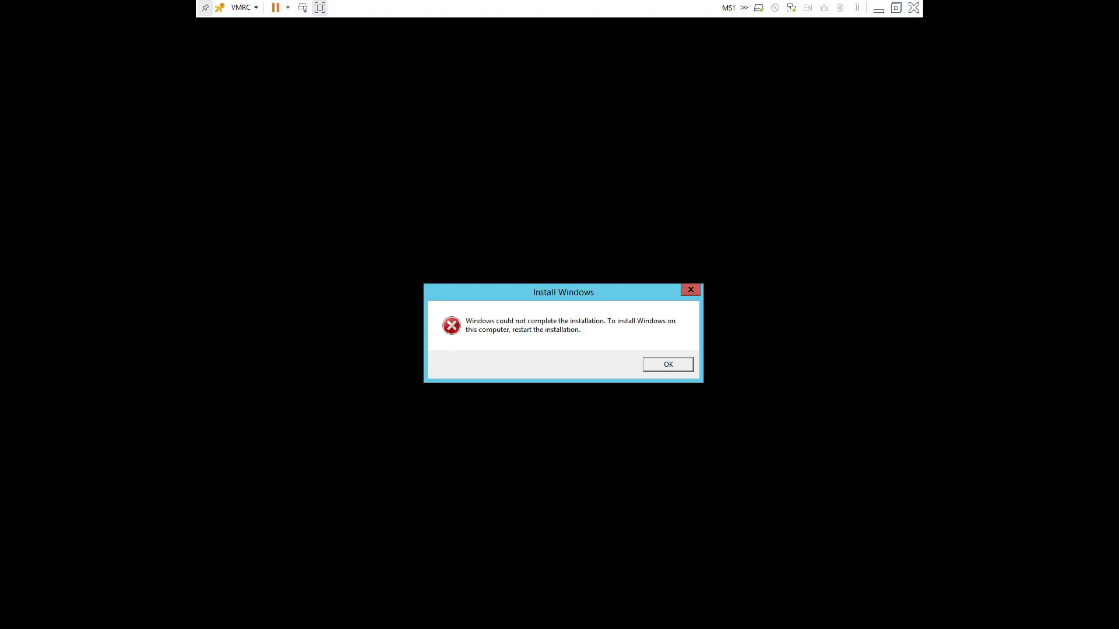
# Dismiss the installation error and choose Other user on MS1's sign-in screen
pyautogui.press('Return')
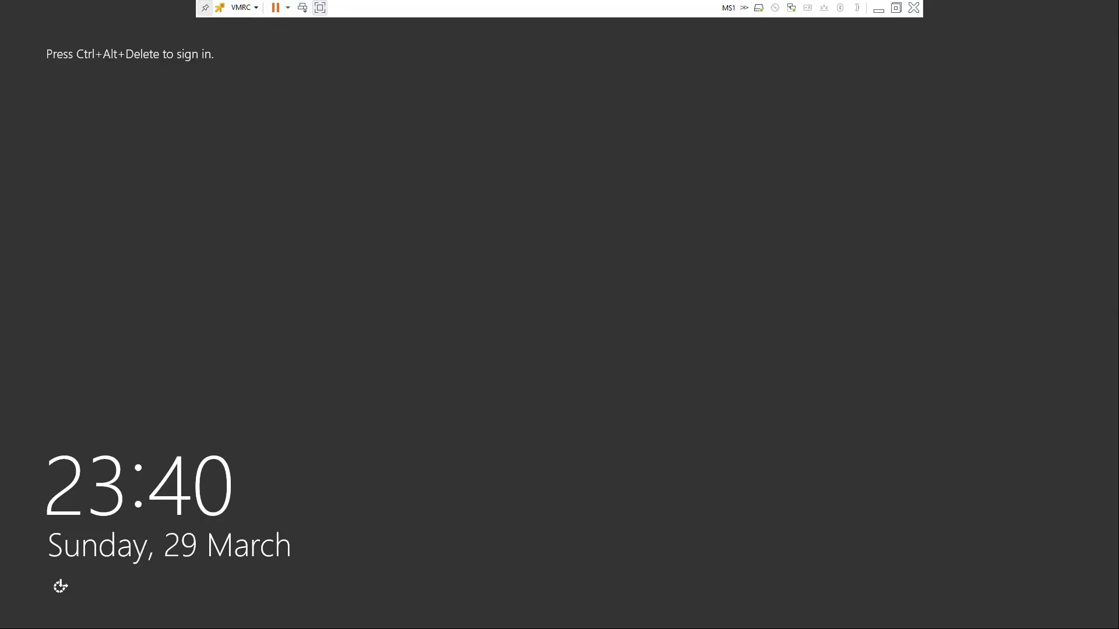
pyautogui.click(303, 7)
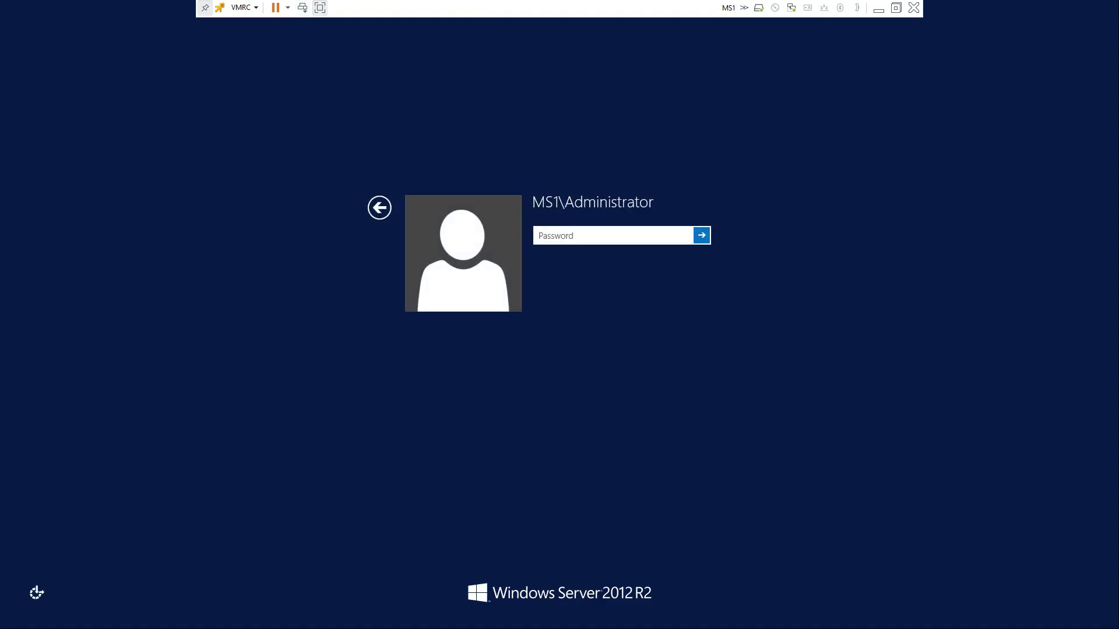
pyautogui.click(379, 207)
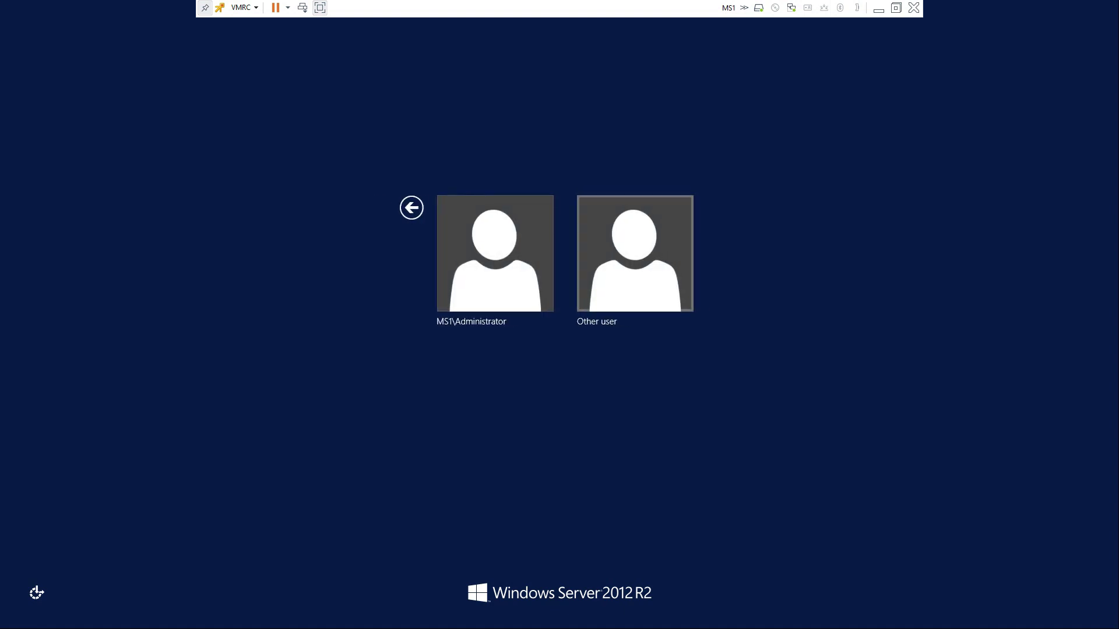
pyautogui.click(634, 253)
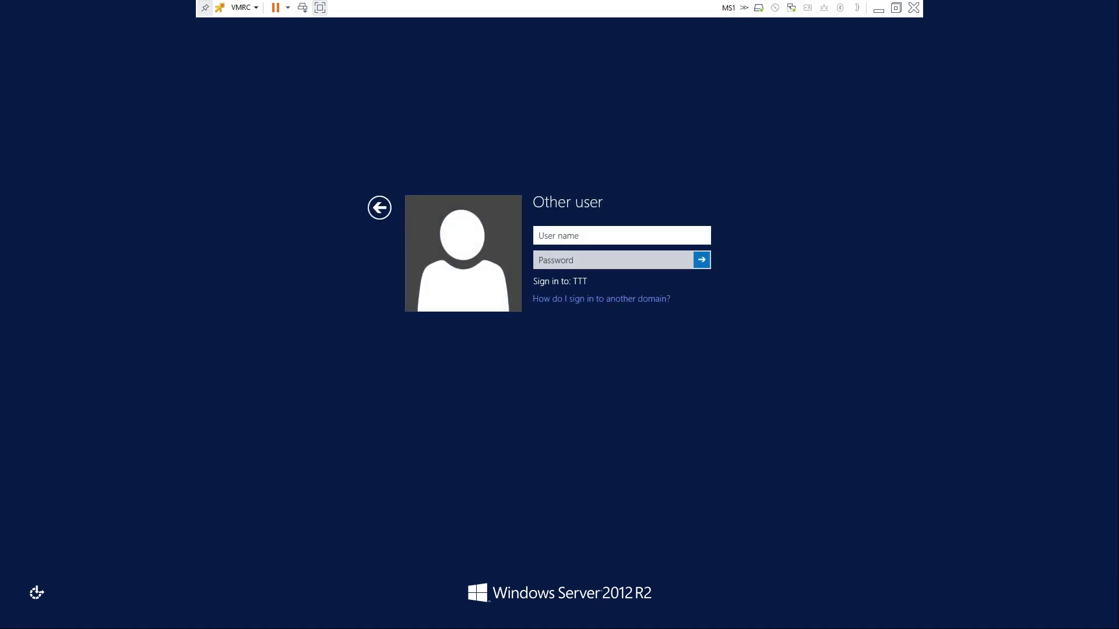
# Sign in as ttt\administrator, retyping the password after the incorrect-password error
pyautogui.write('t')
pyautogui.press('BackSpace')
pyautogui.write('ttt\\administrator')
pyautogui.press('Tab')
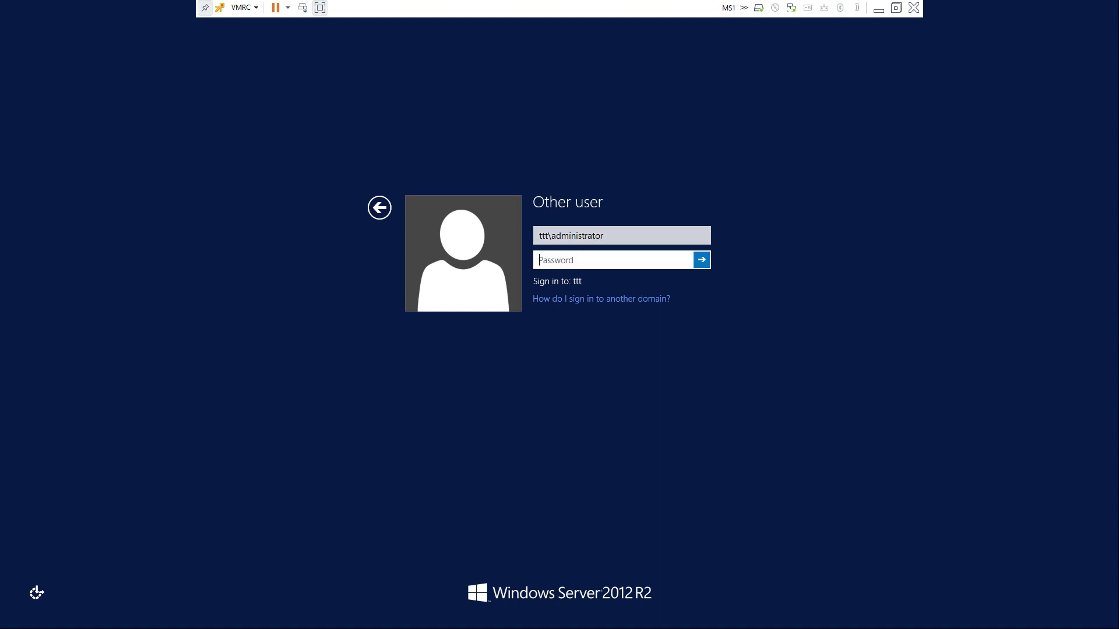
pyautogui.write('••••••')
pyautogui.press('Return')
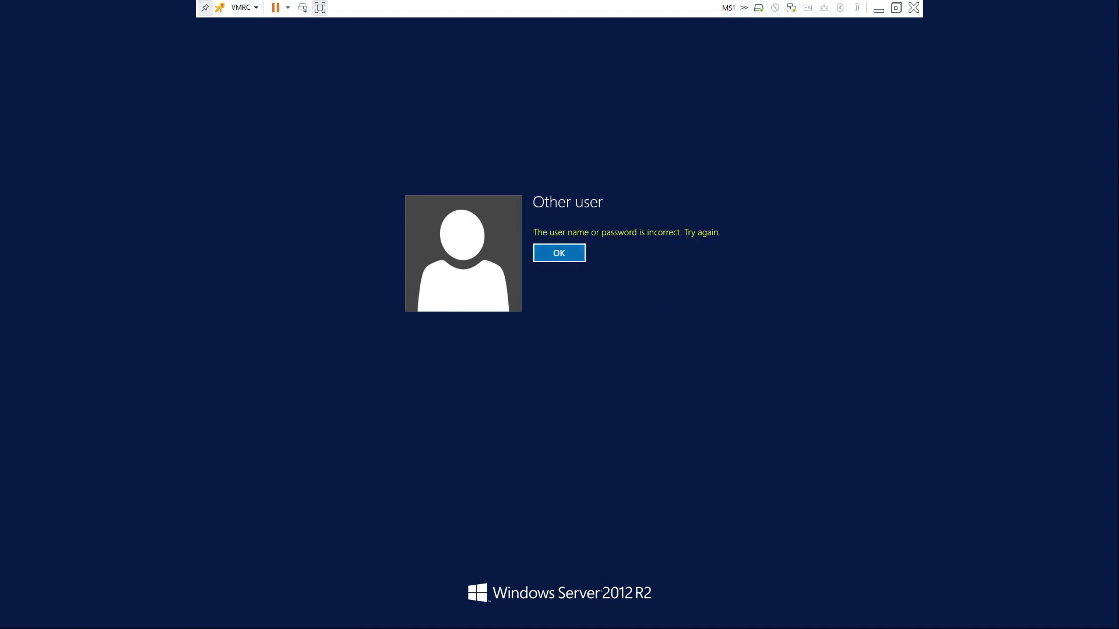
pyautogui.press('Return')
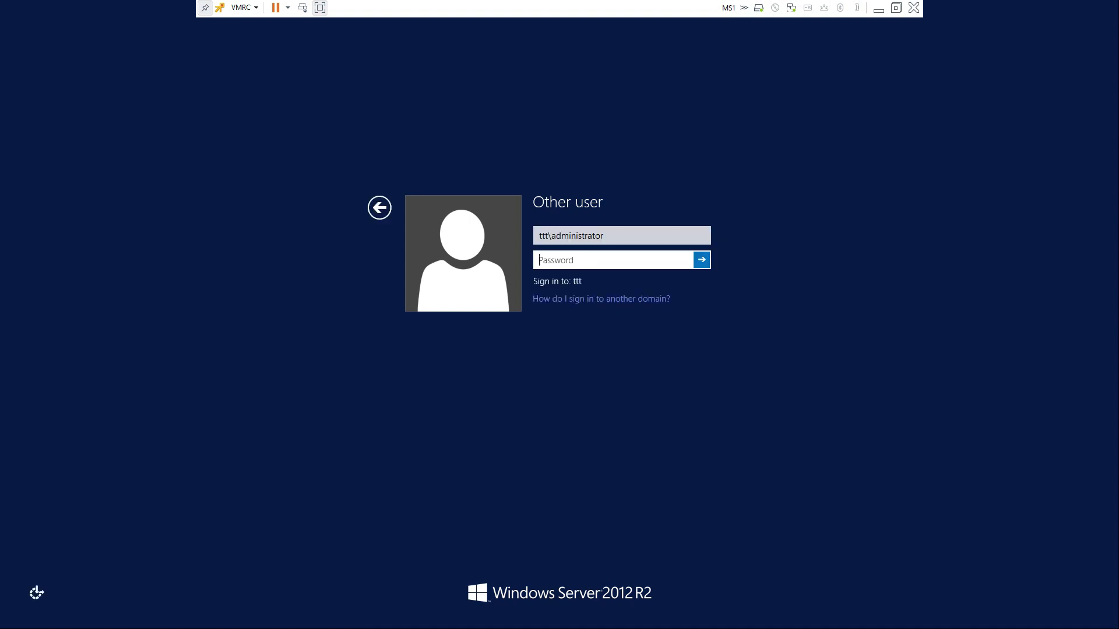
pyautogui.write('•••••••••')
pyautogui.press('Return')
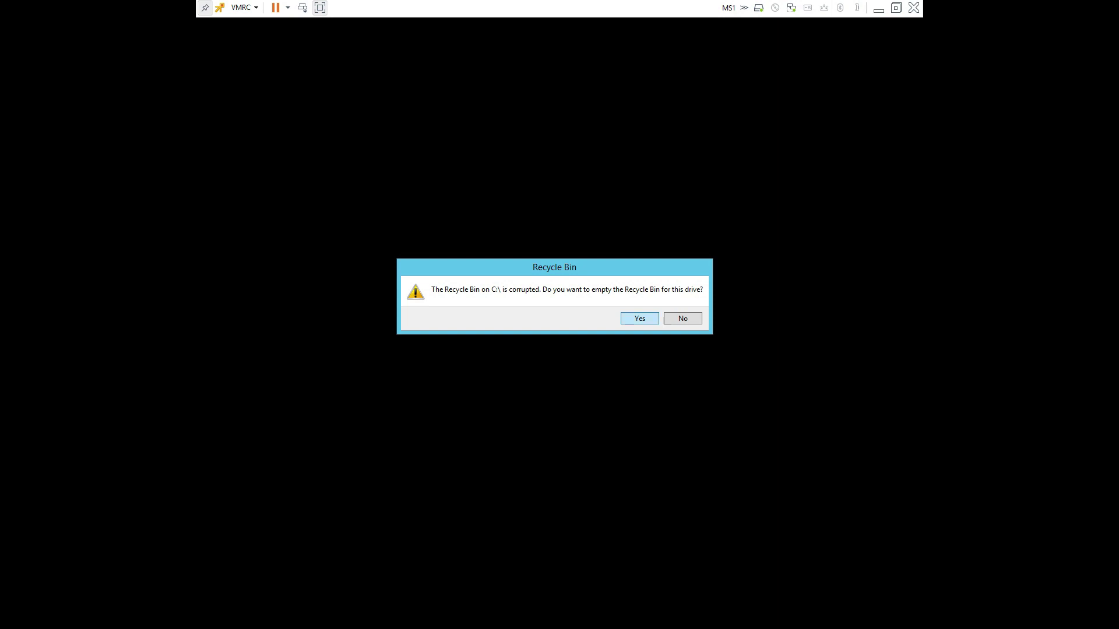
# Empty the corrupted Recycle Bin, check This PC's System properties show ms1.ttt.com, then close
pyautogui.click(640, 318)
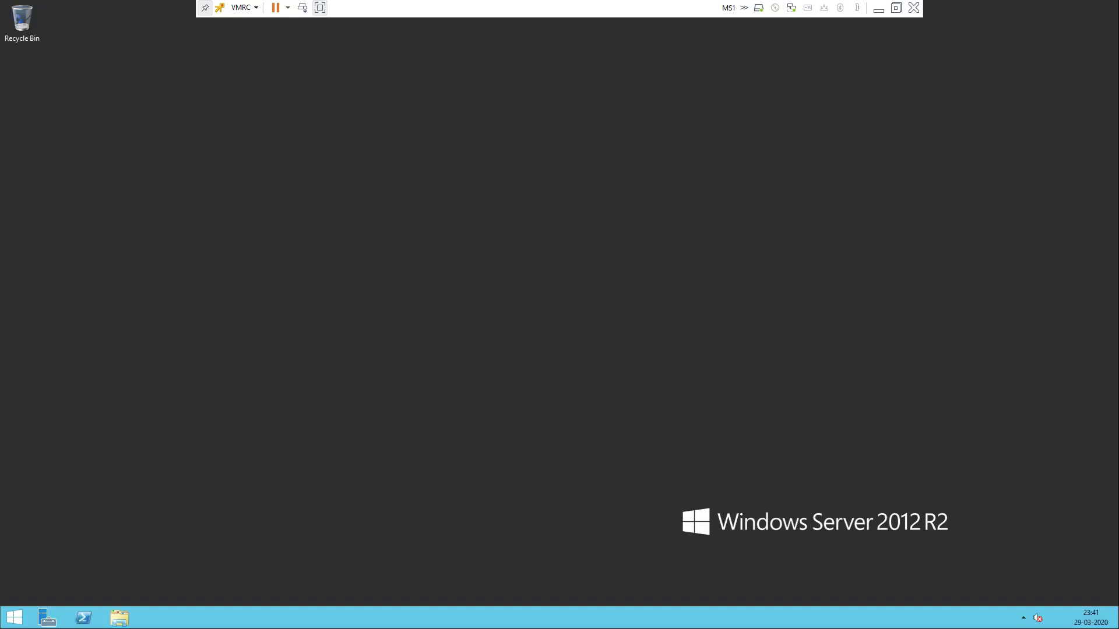
pyautogui.rightClick(310, 234)
pyautogui.click(329, 269)
pyautogui.click(120, 618)
pyautogui.rightClick(249, 242)
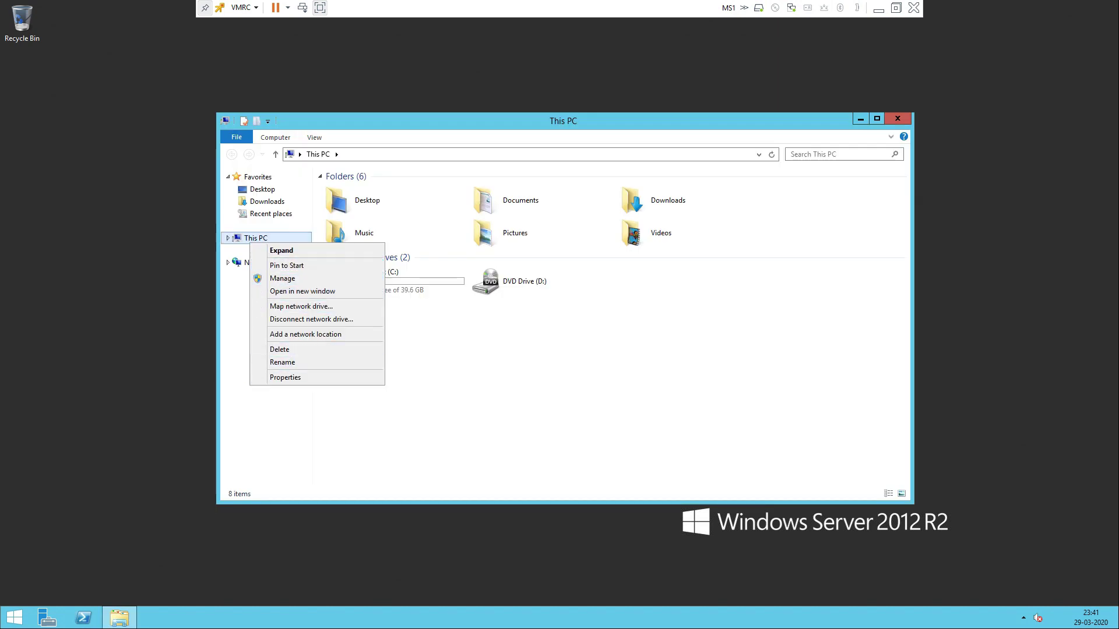
pyautogui.click(285, 377)
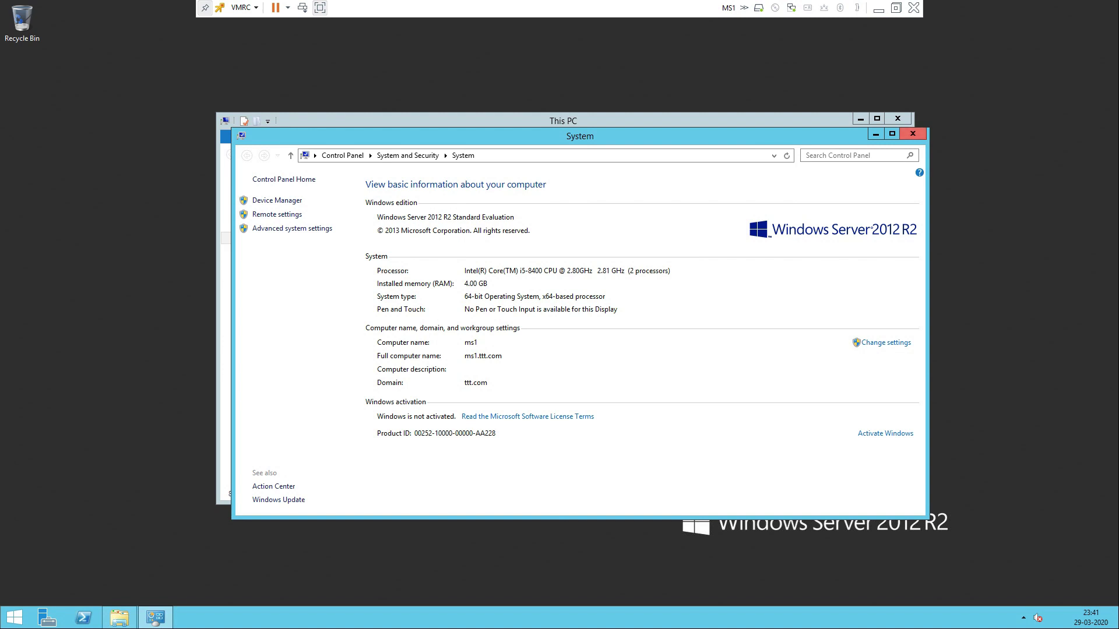
pyautogui.click(912, 133)
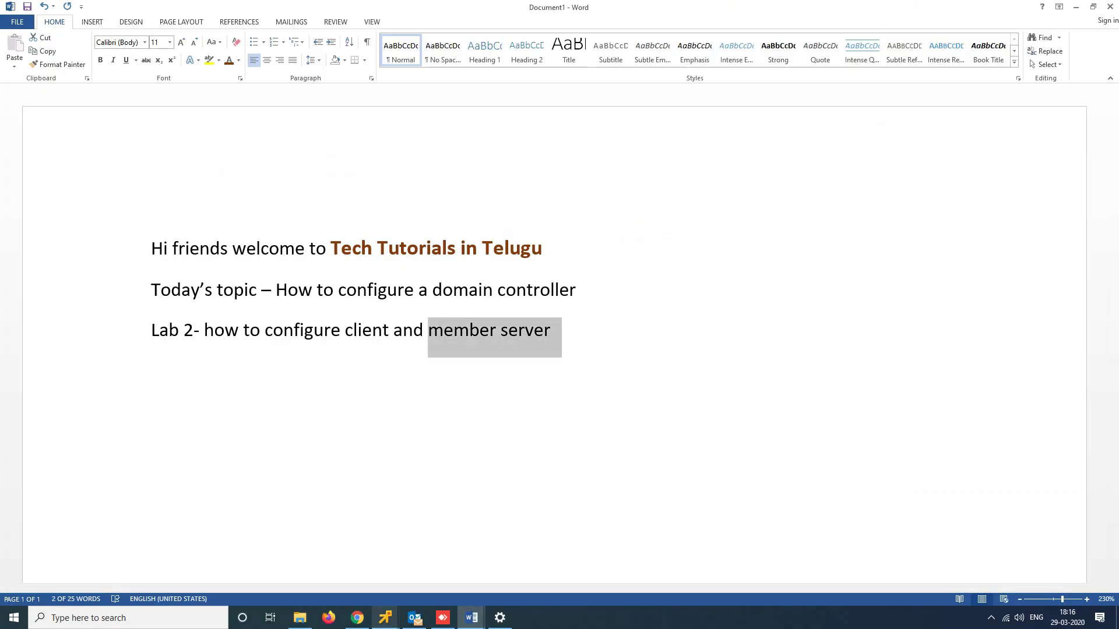
# On the DC console, open This PC's system properties to confirm dc.ttt.com in the ttt.com domain
pyautogui.moveTo(385, 617)
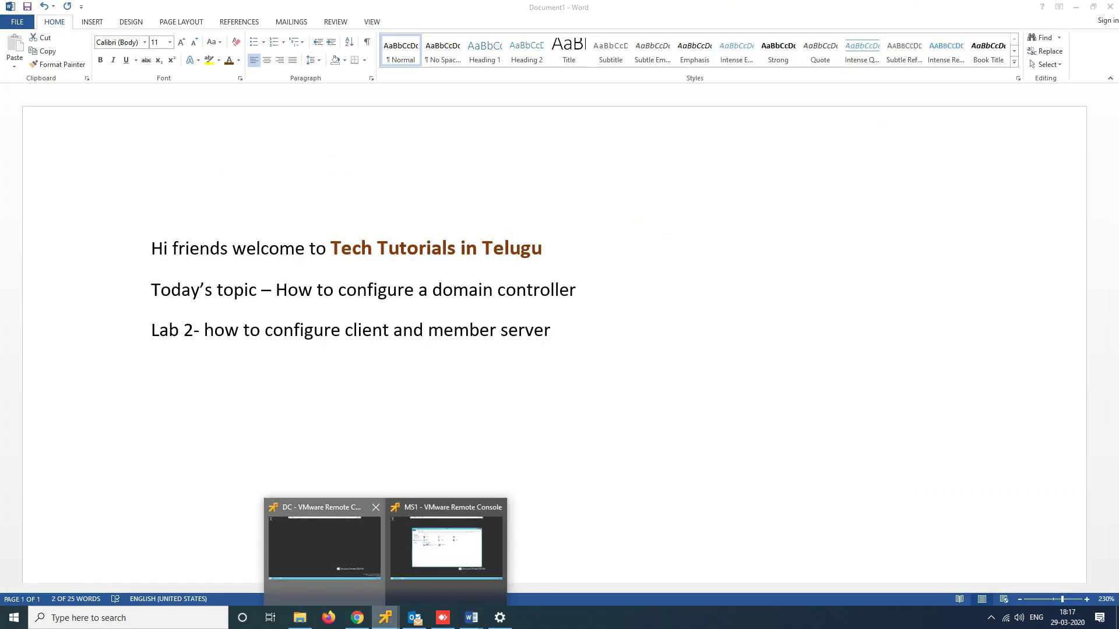
pyautogui.click(320, 539)
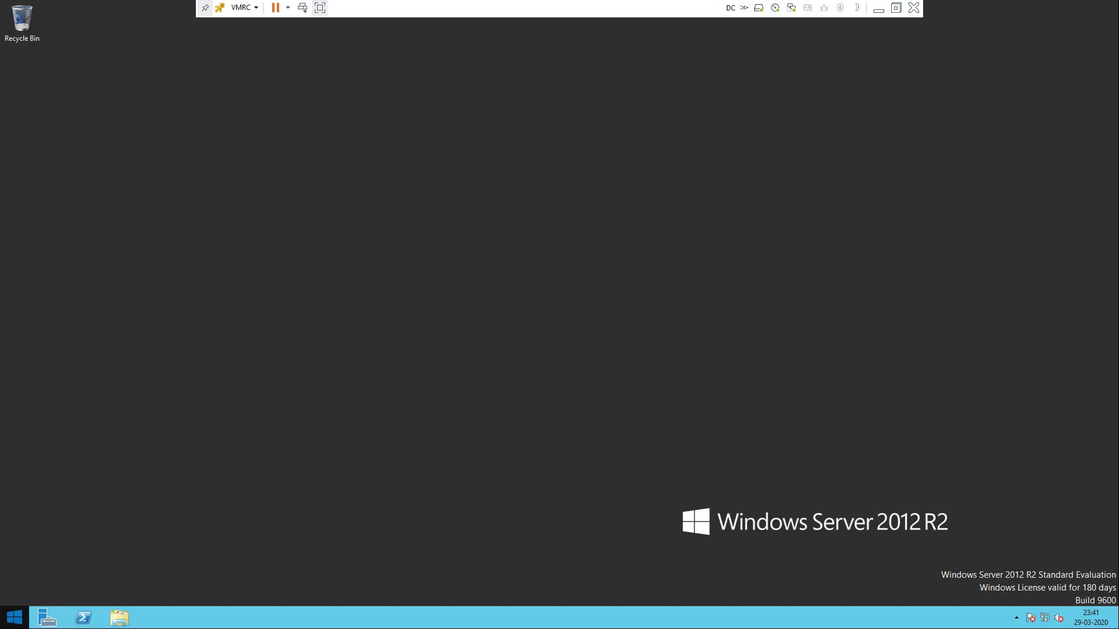
pyautogui.click(119, 617)
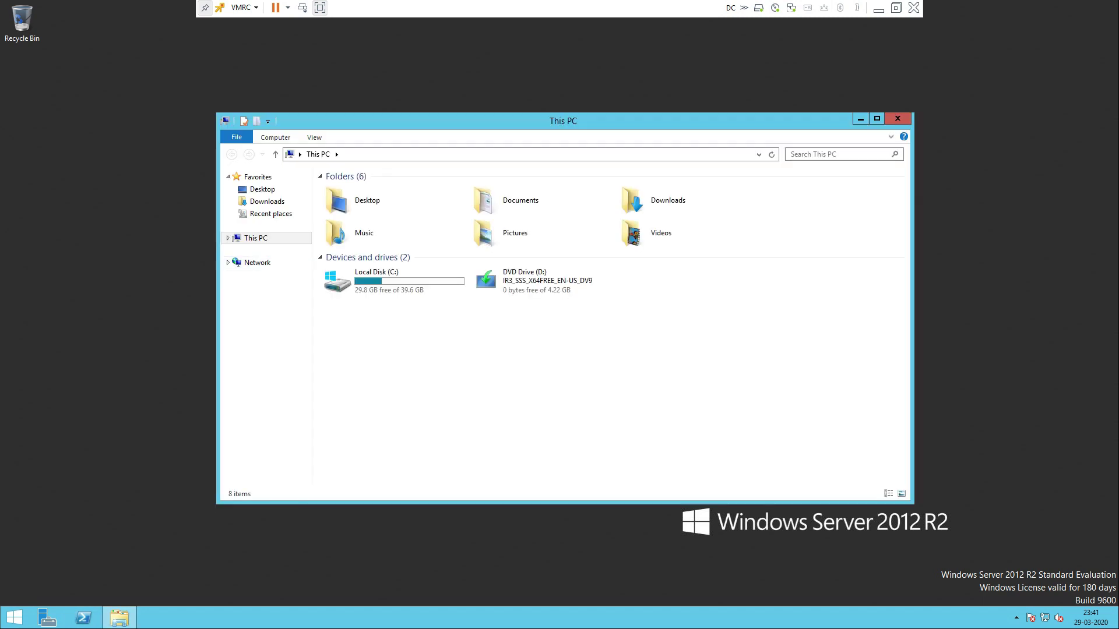
pyautogui.rightClick(257, 238)
pyautogui.click(280, 368)
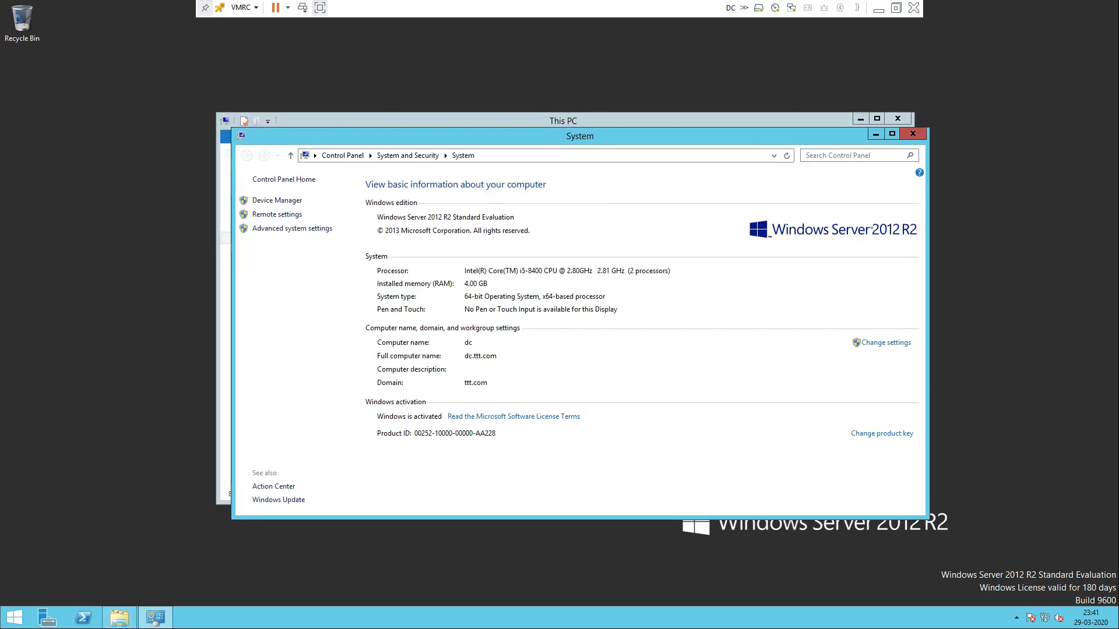
# Close the System and This PC windows and minimize the VM console to return to Word
pyautogui.click(912, 133)
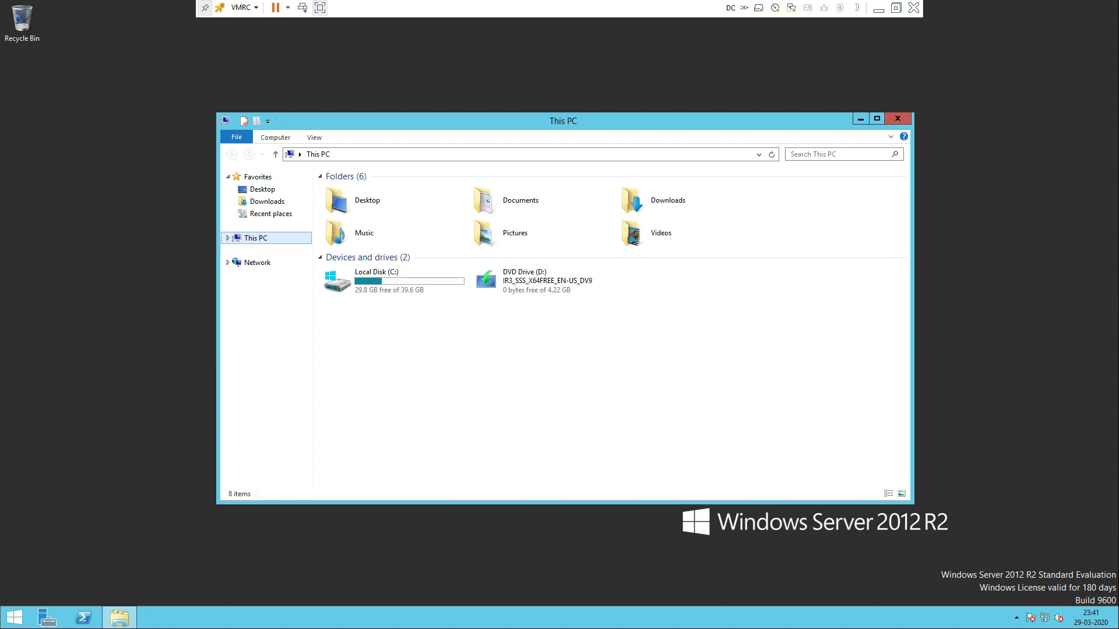
pyautogui.click(898, 119)
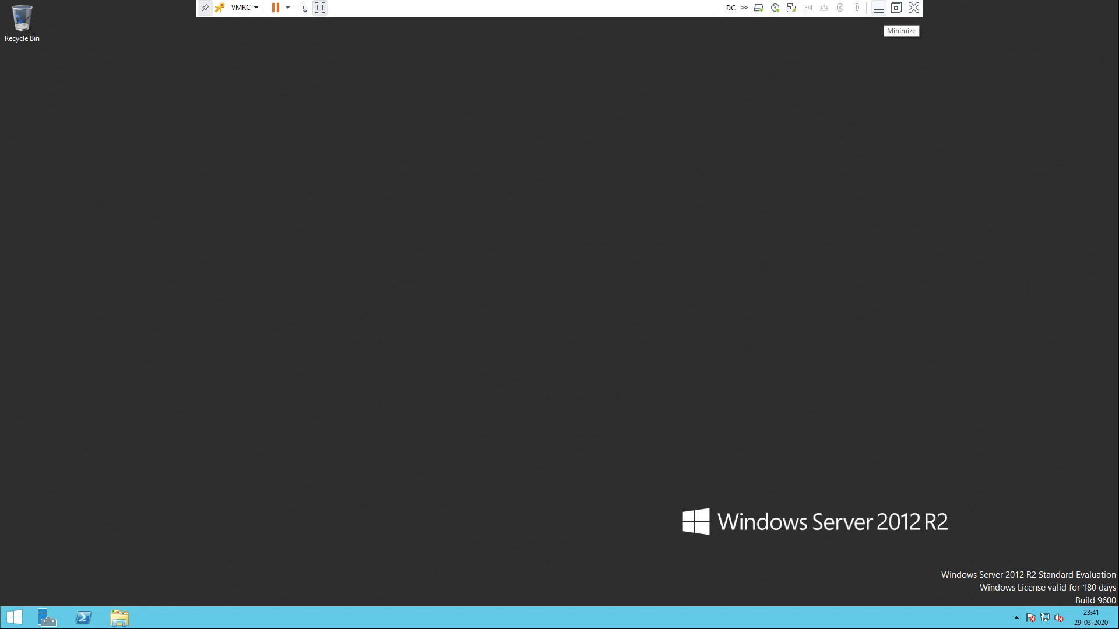
pyautogui.click(878, 8)
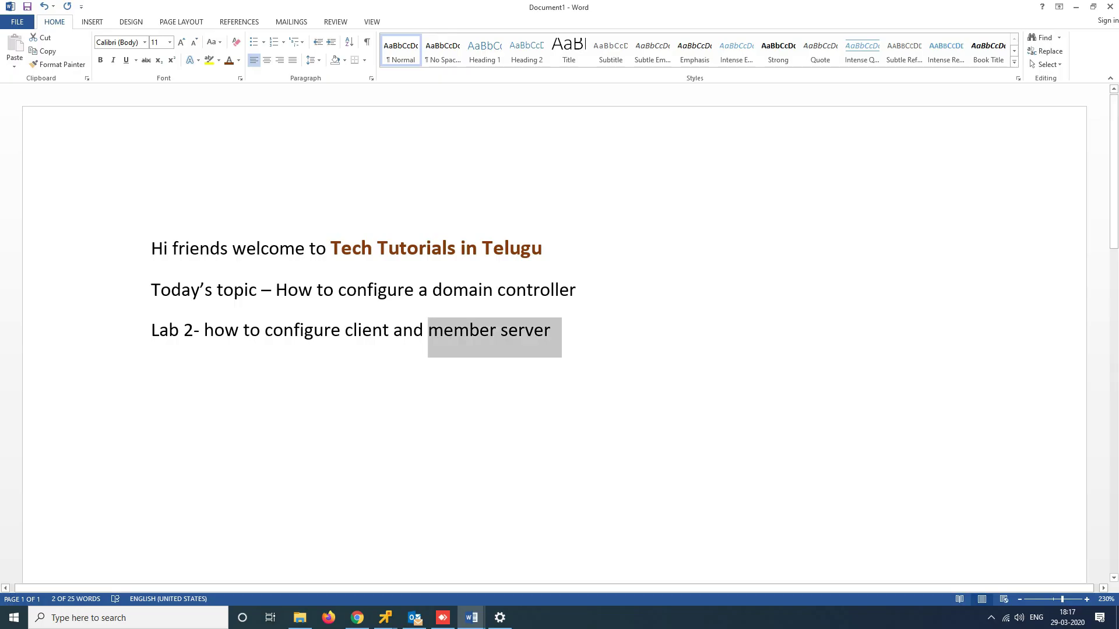
# Highlight 'member server' and 'client' in the Lab 2 line, then bring up the browser's ESXi tab
pyautogui.click(478, 331)
pyautogui.moveTo(549, 329); pyautogui.dragTo(429, 331)
pyautogui.moveTo(392, 331); pyautogui.dragTo(341, 331)
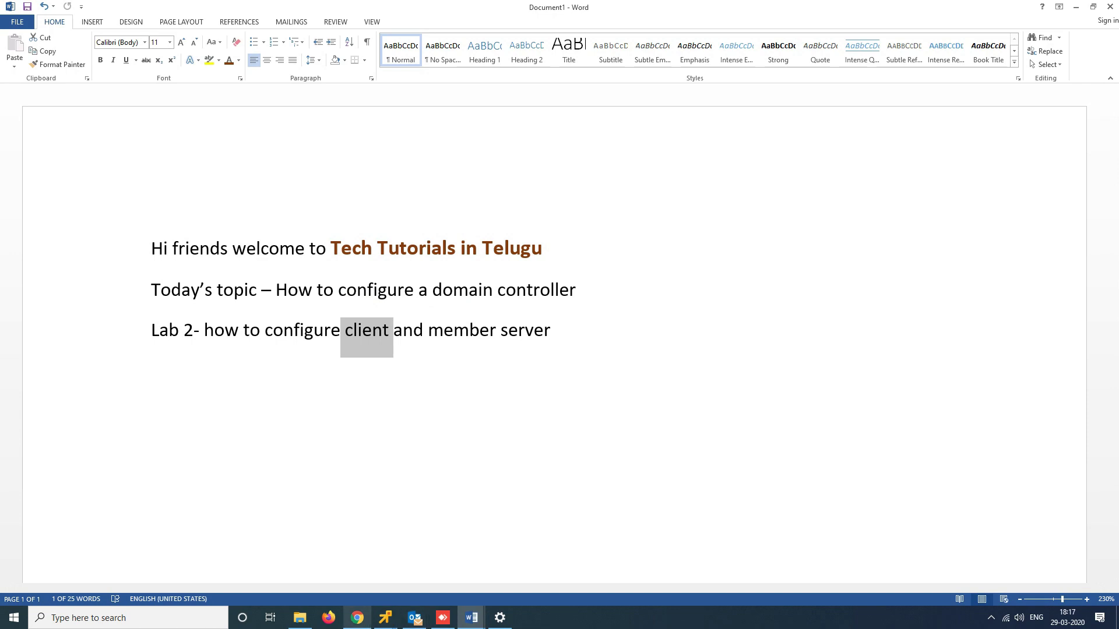
pyautogui.click(357, 618)
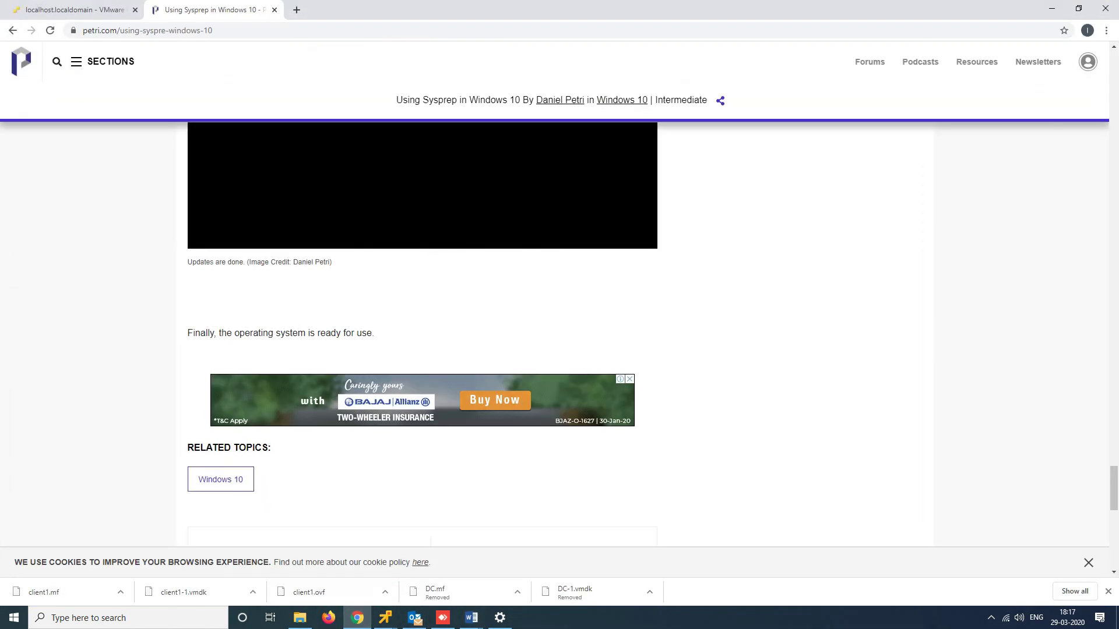
pyautogui.click(74, 10)
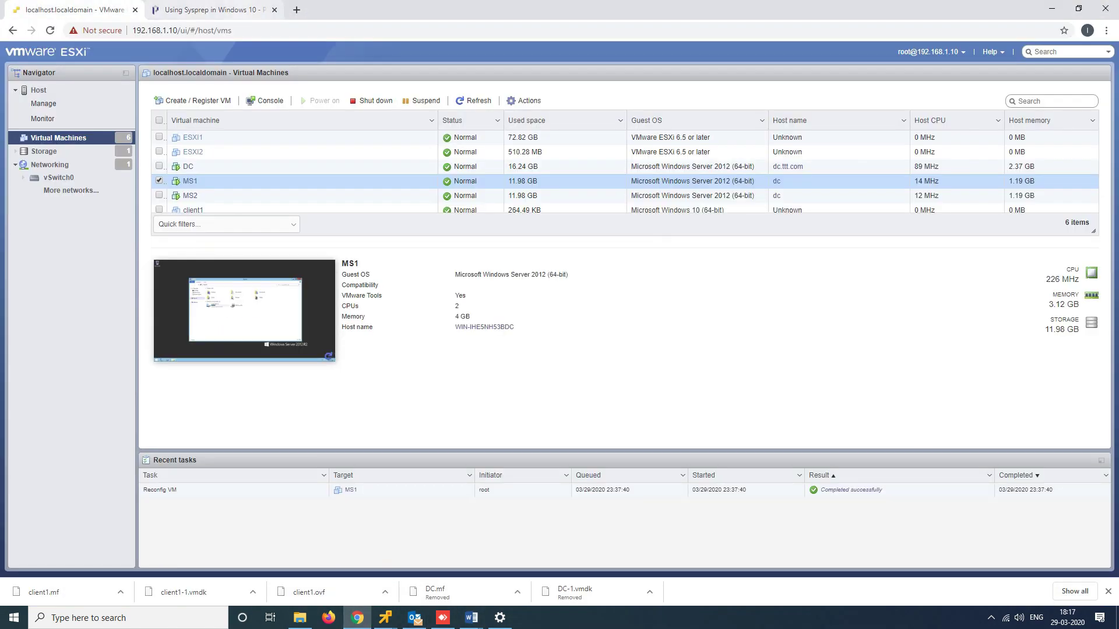
# Close the Sysprep article tab, select client1 and power it on
pyautogui.click(214, 10)
pyautogui.click(274, 10)
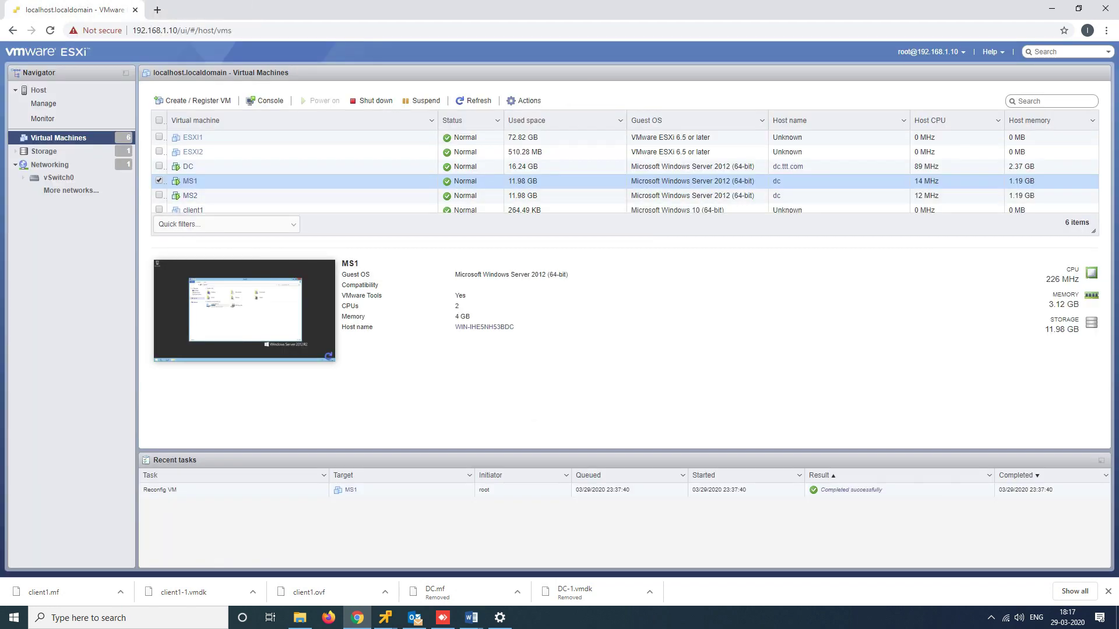
pyautogui.click(159, 209)
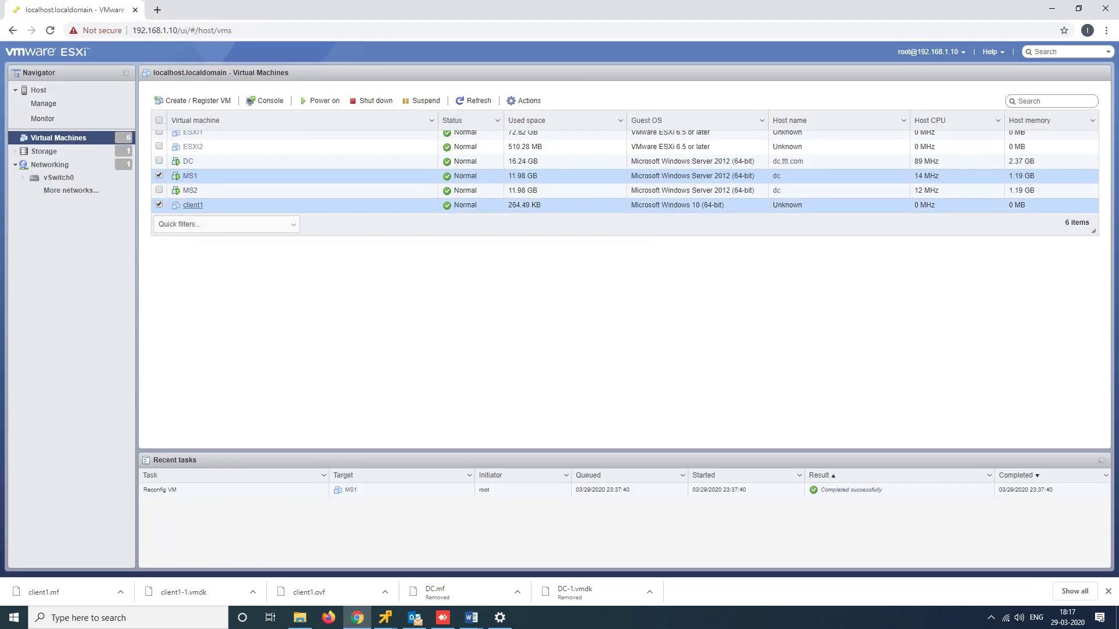
pyautogui.click(218, 207)
pyautogui.rightClick(218, 208)
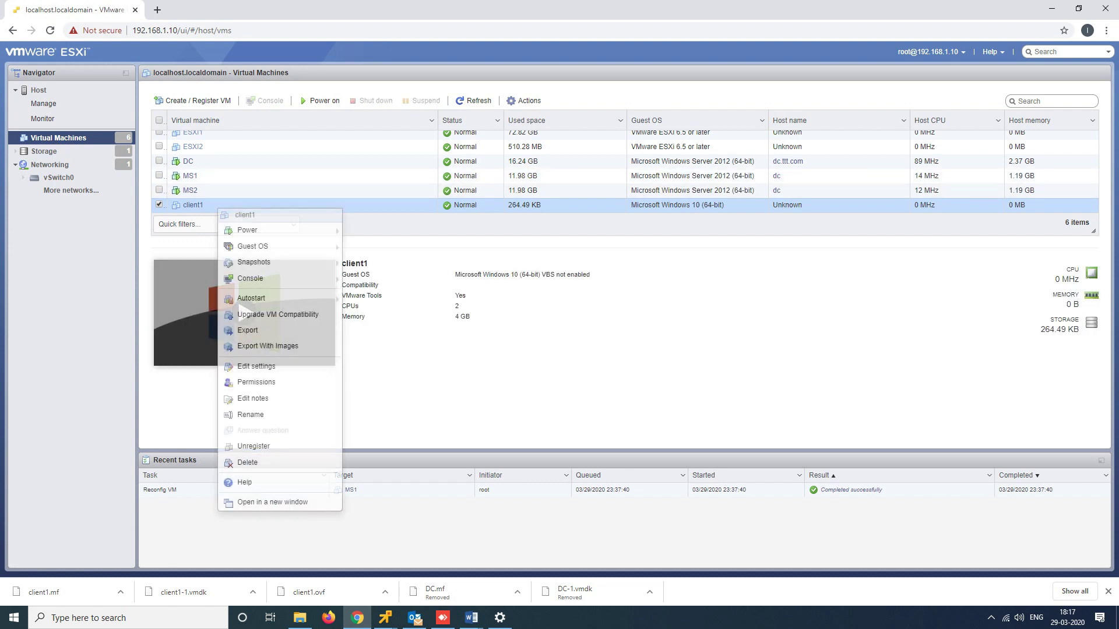
pyautogui.moveTo(262, 230)
pyautogui.click(376, 230)
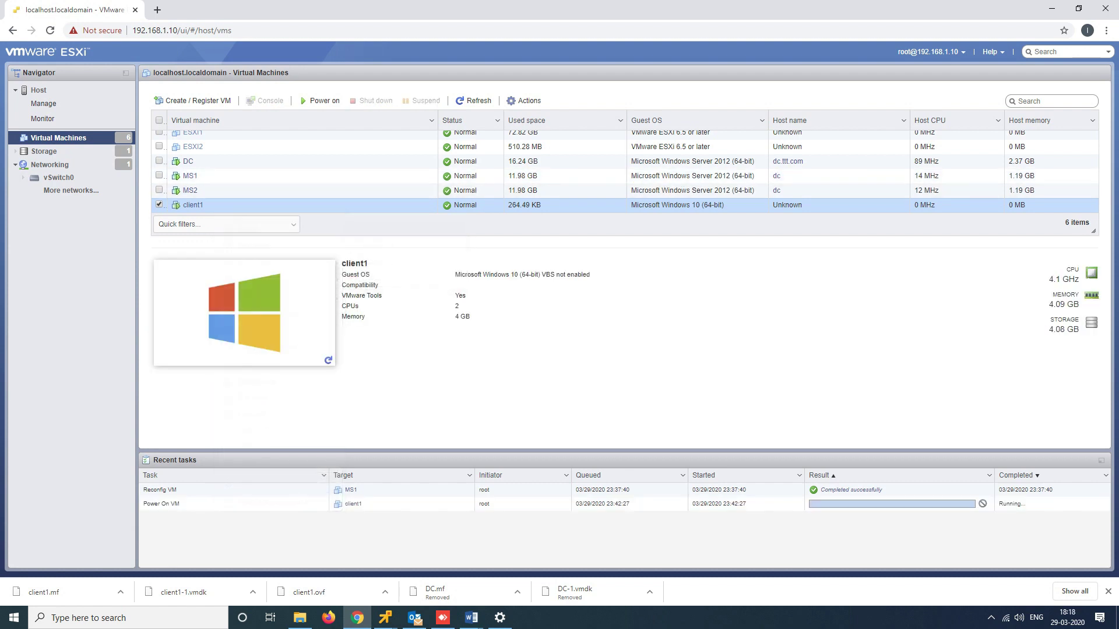
# Launch a remote console for client1 from its Console menu and confirm opening it
pyautogui.rightClick(236, 211)
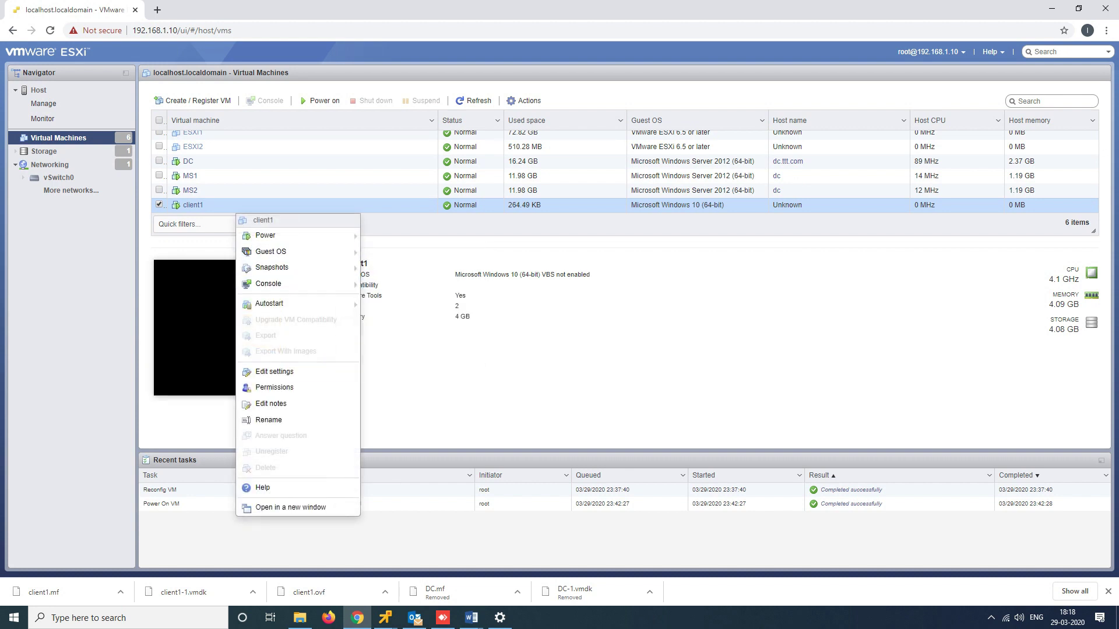
pyautogui.moveTo(274, 268)
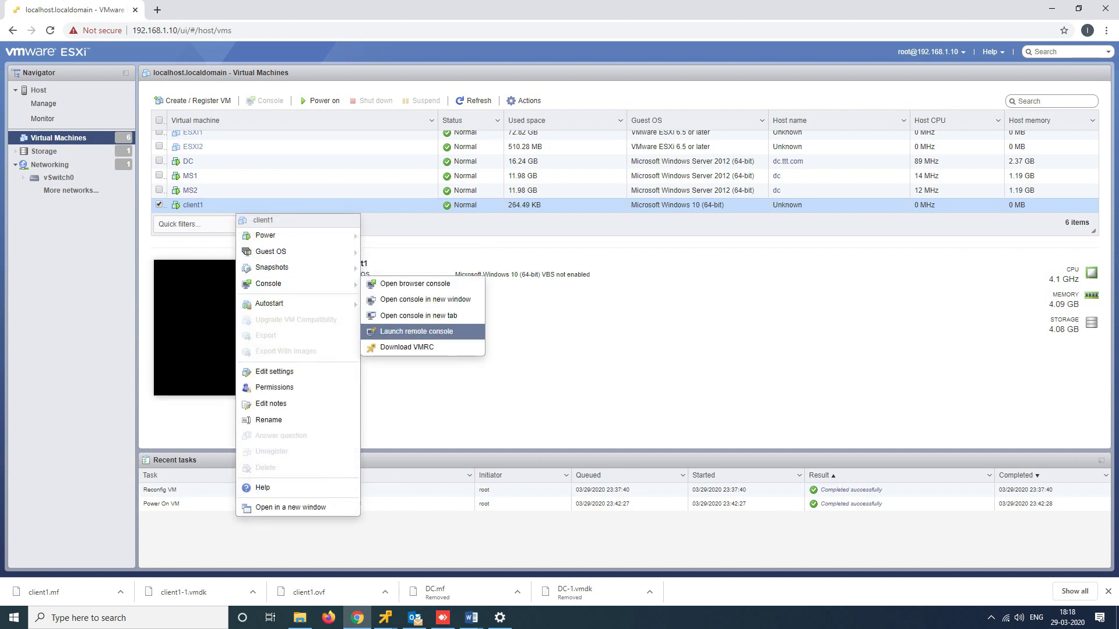
pyautogui.click(416, 331)
pyautogui.click(577, 110)
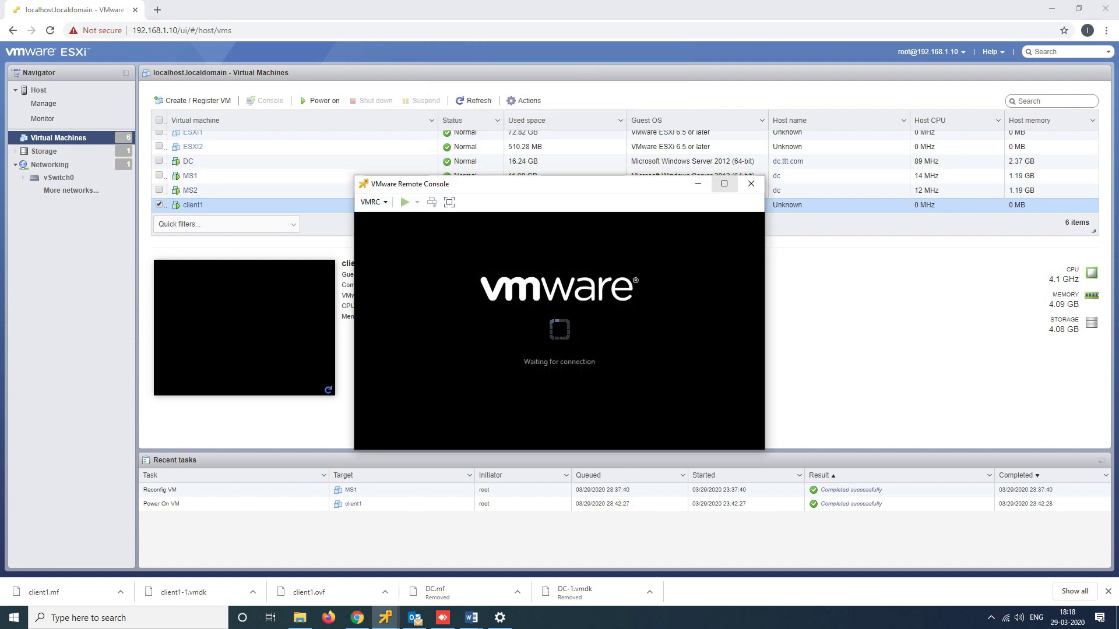
# Maximize the client1 console and view This PC's properties, showing Windows 10 Pro in WORKGROUP
pyautogui.click(724, 183)
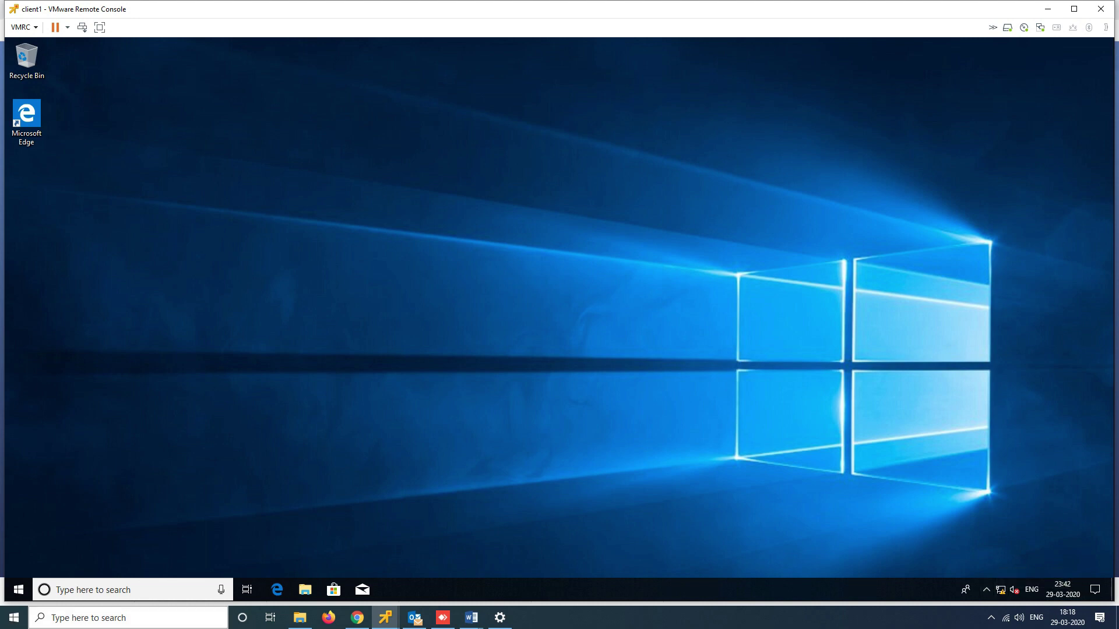
pyautogui.click(305, 589)
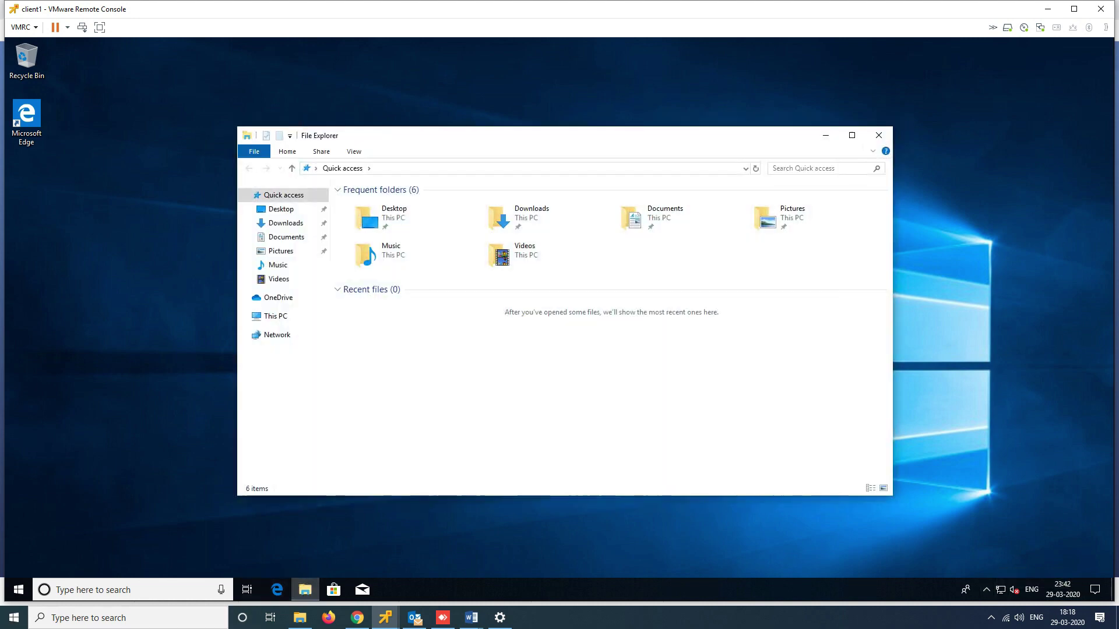
pyautogui.click(852, 135)
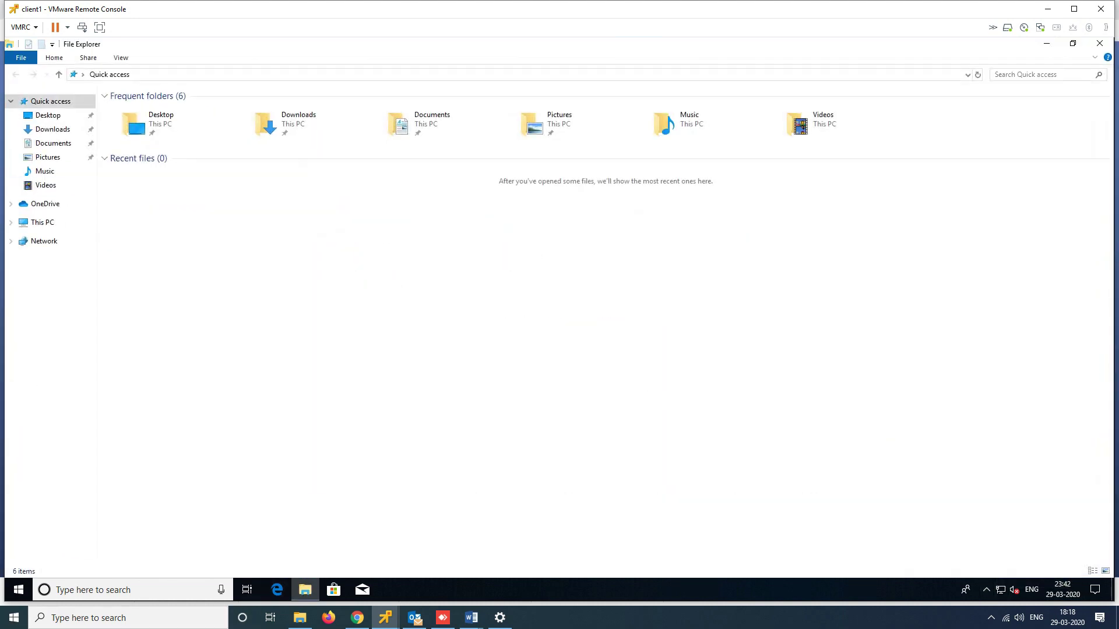
pyautogui.rightClick(46, 224)
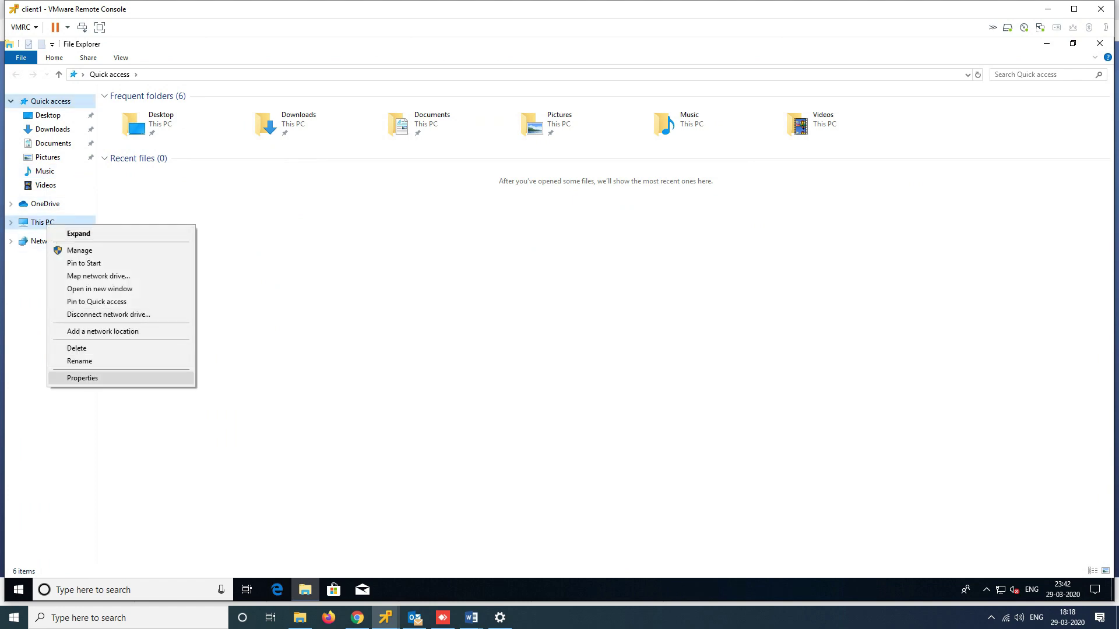
pyautogui.click(82, 377)
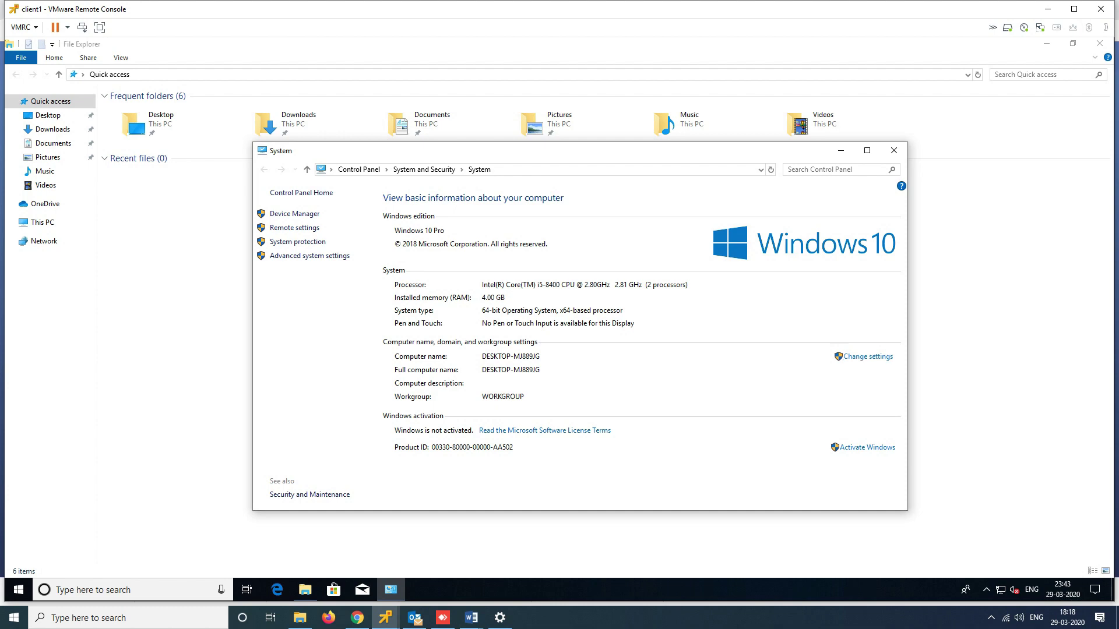
pyautogui.rightClick(1000, 590)
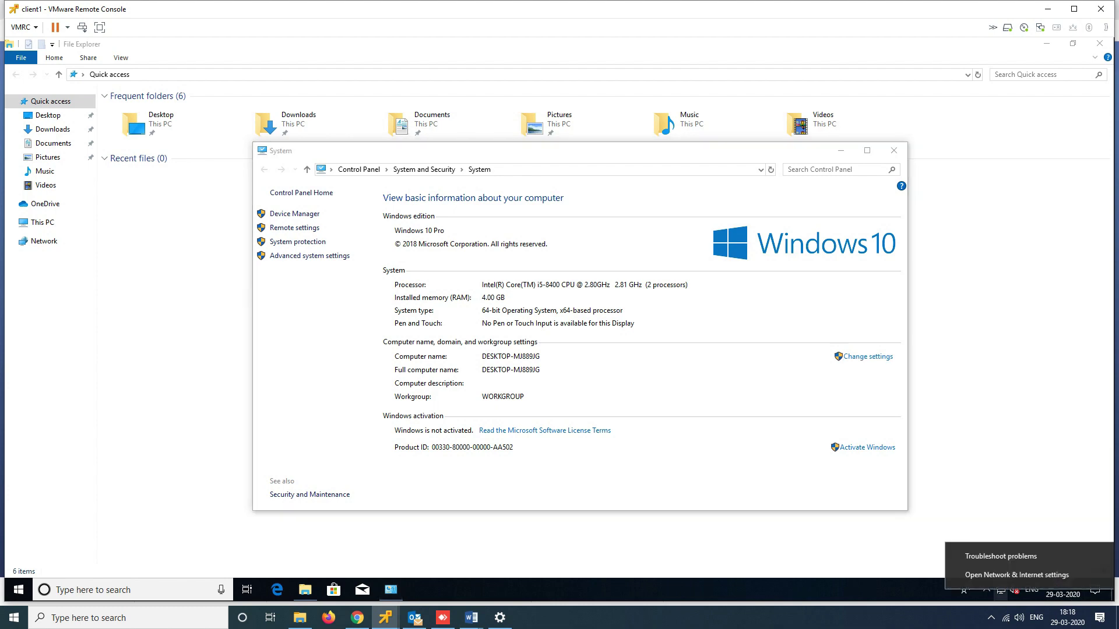
# Open Ethernet0's IPv4 properties and switch to a manually specified IP address and DNS servers
pyautogui.click(1028, 575)
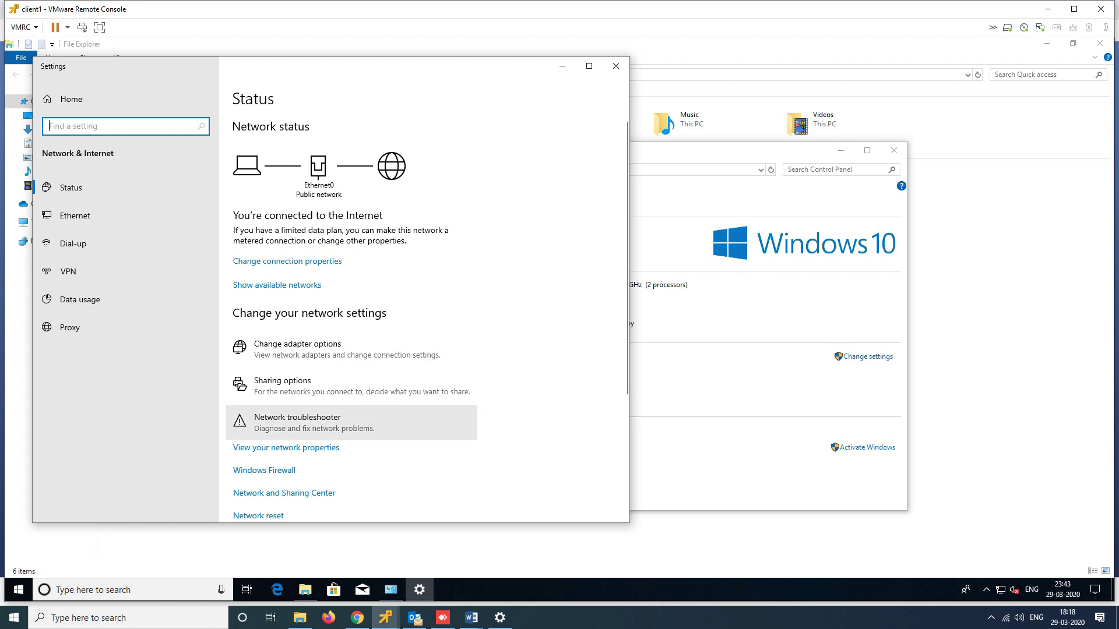
pyautogui.click(75, 215)
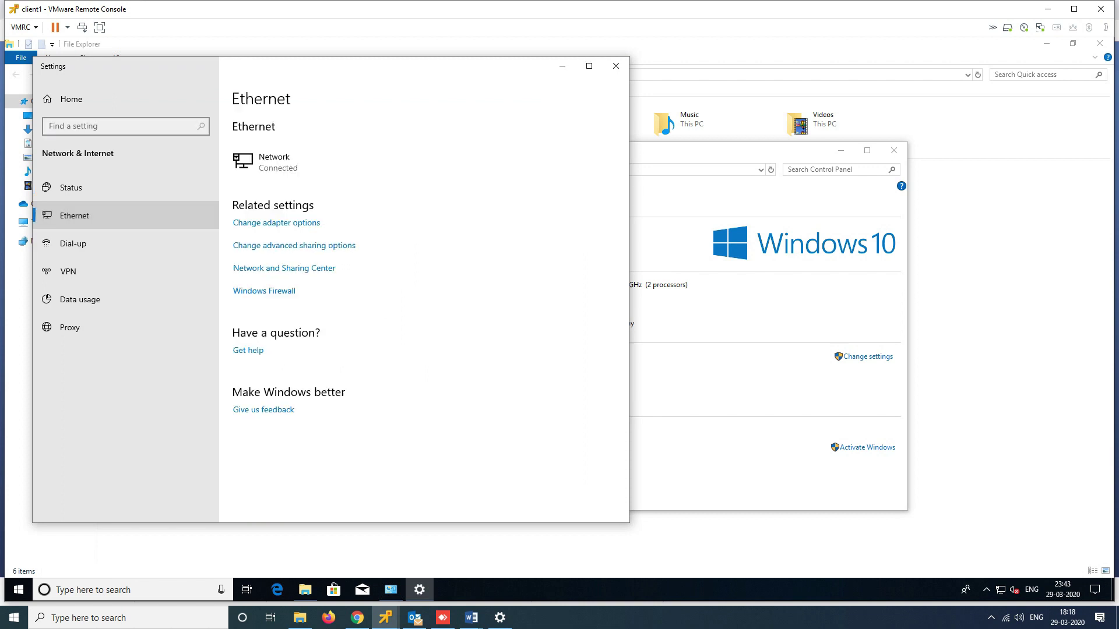
pyautogui.click(276, 223)
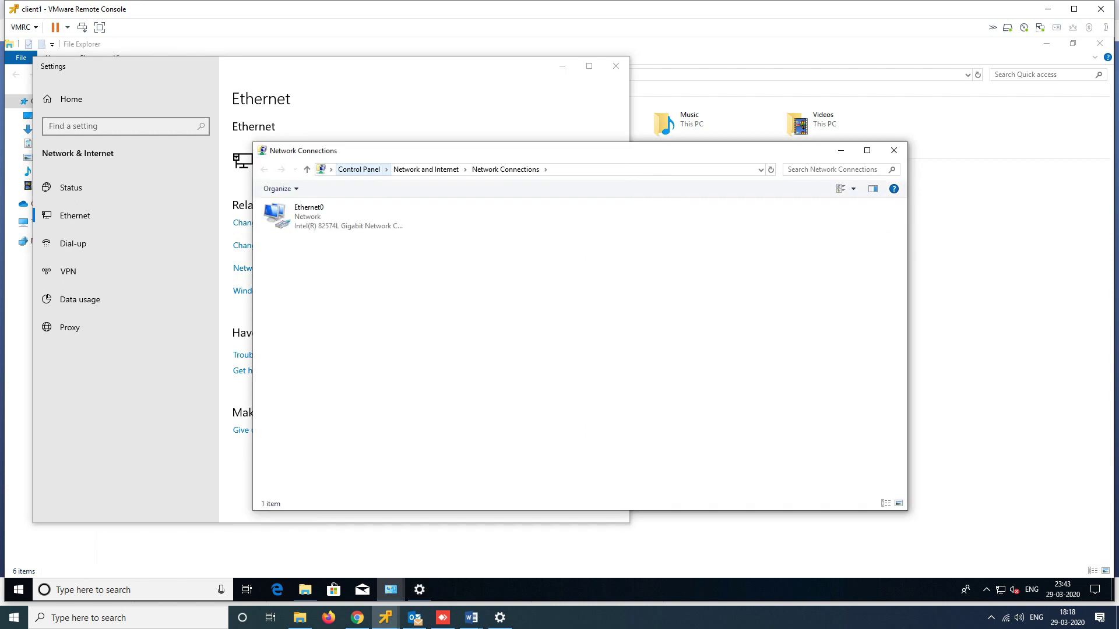
pyautogui.doubleClick(333, 217)
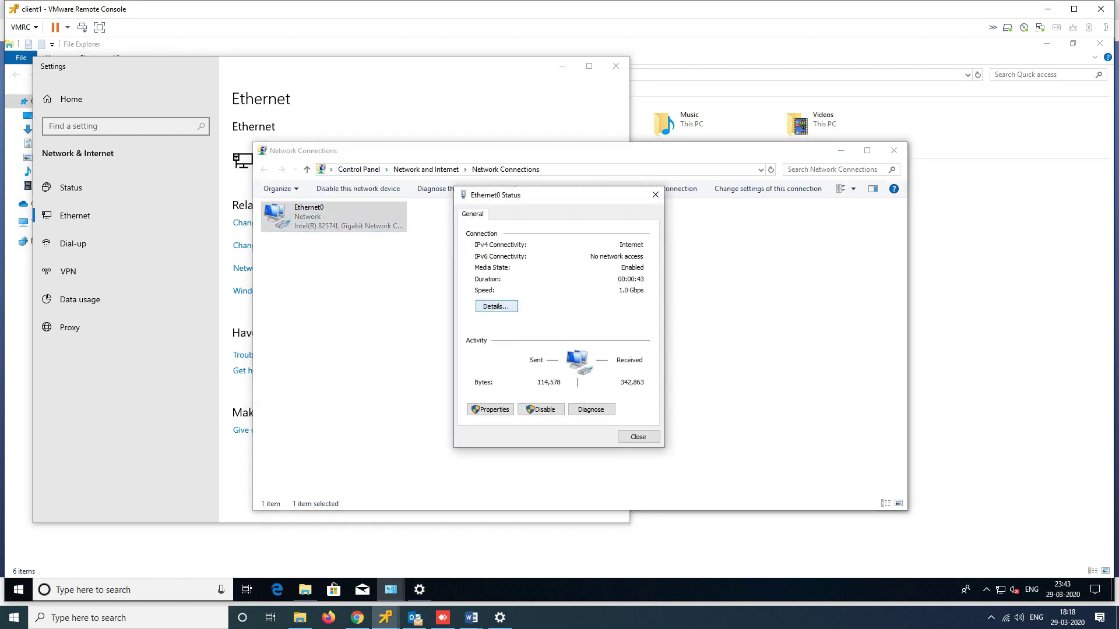
pyautogui.click(490, 409)
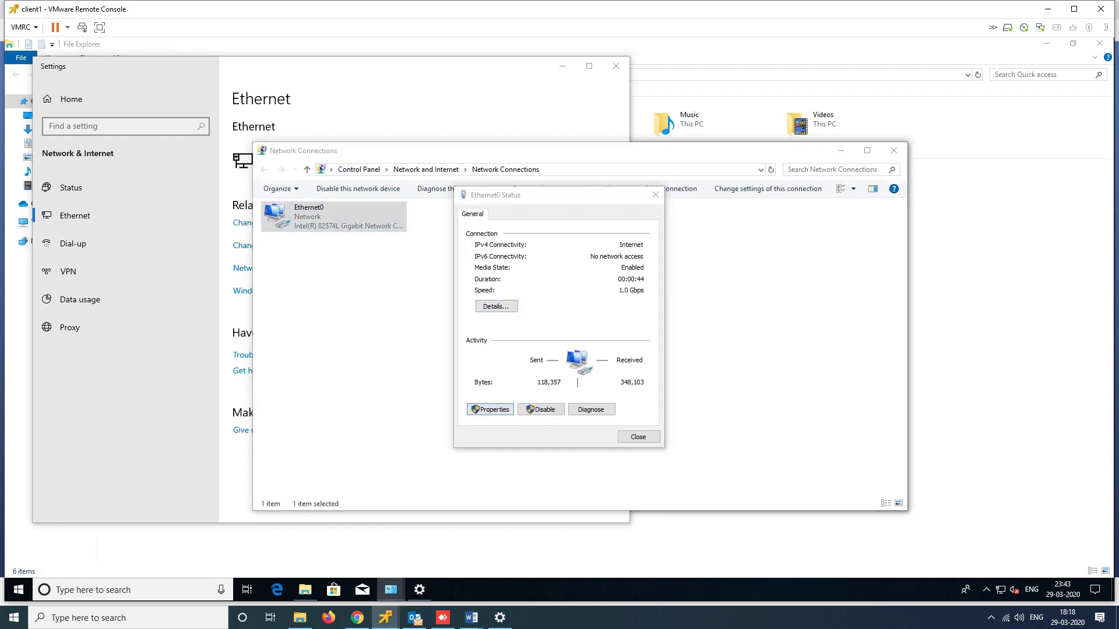
pyautogui.doubleClick(552, 329)
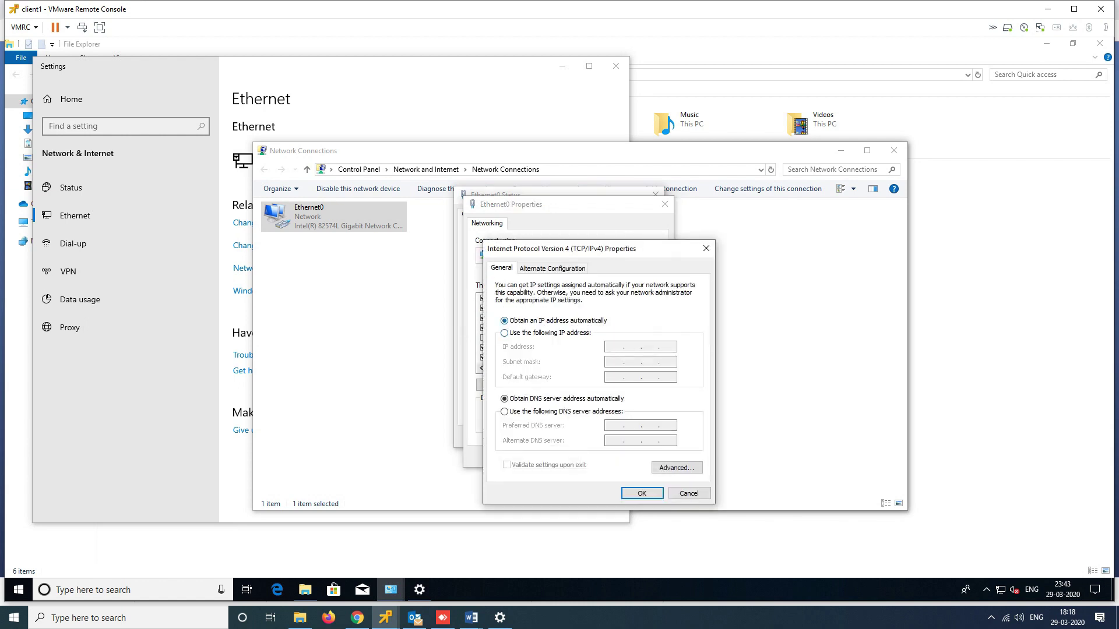
pyautogui.click(506, 333)
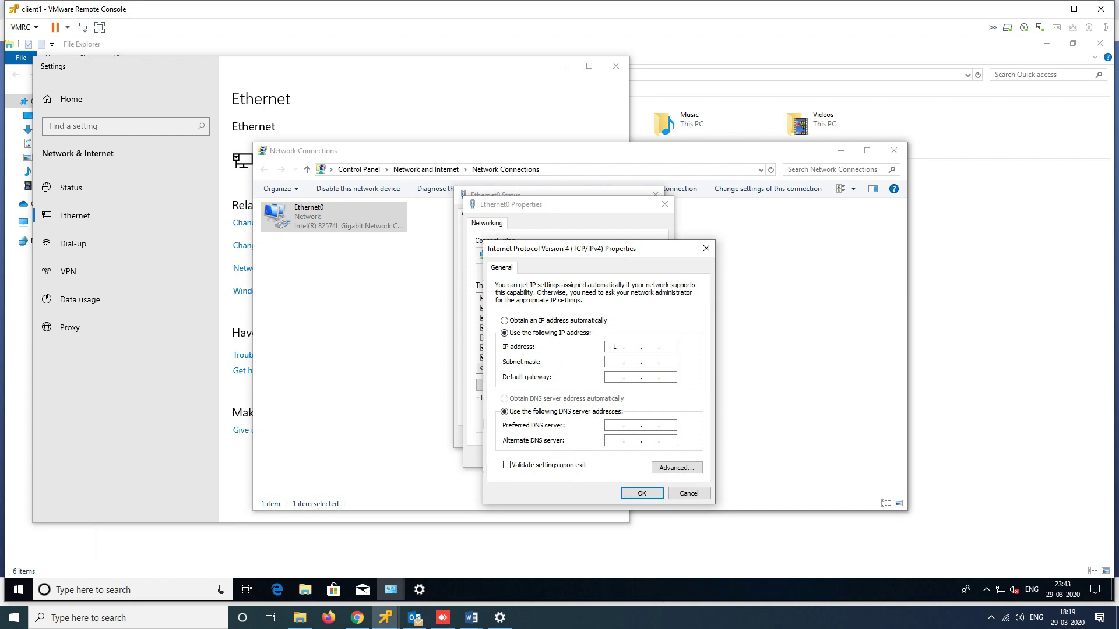
# Enter IP 192.168.1.35, mask 255.255.255.0, gateway 192.168.1.1, DNS 192.168.1.20 and apply
pyautogui.write('92 . 168')
pyautogui.write('35')
pyautogui.press('Tab')
pyautogui.write('192 . 168')
pyautogui.press('Tab')
pyautogui.press('Tab')
pyautogui.write('192168')
pyautogui.write('1.11')
pyautogui.write('20')
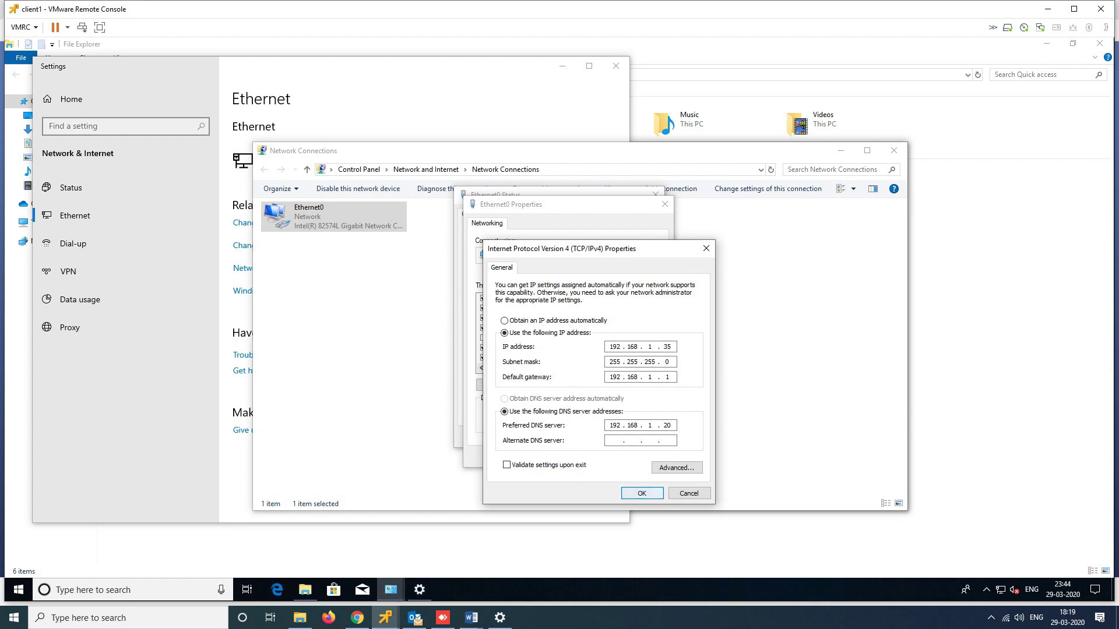
pyautogui.press('Return')
pyautogui.press('Return')
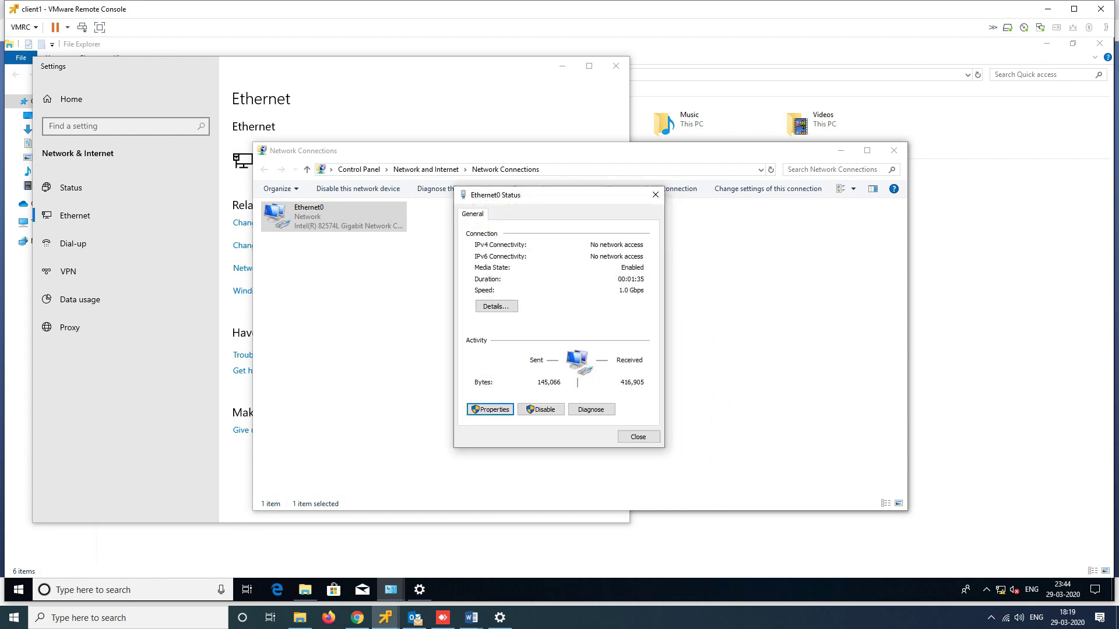
# Close the Ethernet0 Status, Network Connections and Settings windows and go to Change settings in System
pyautogui.click(638, 437)
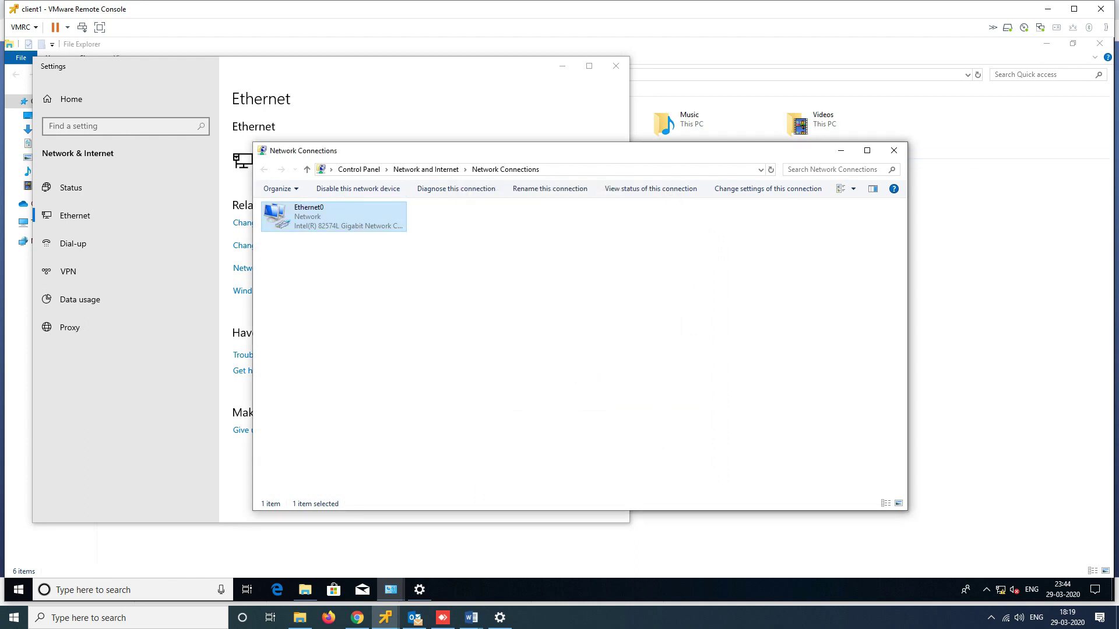
pyautogui.click(894, 150)
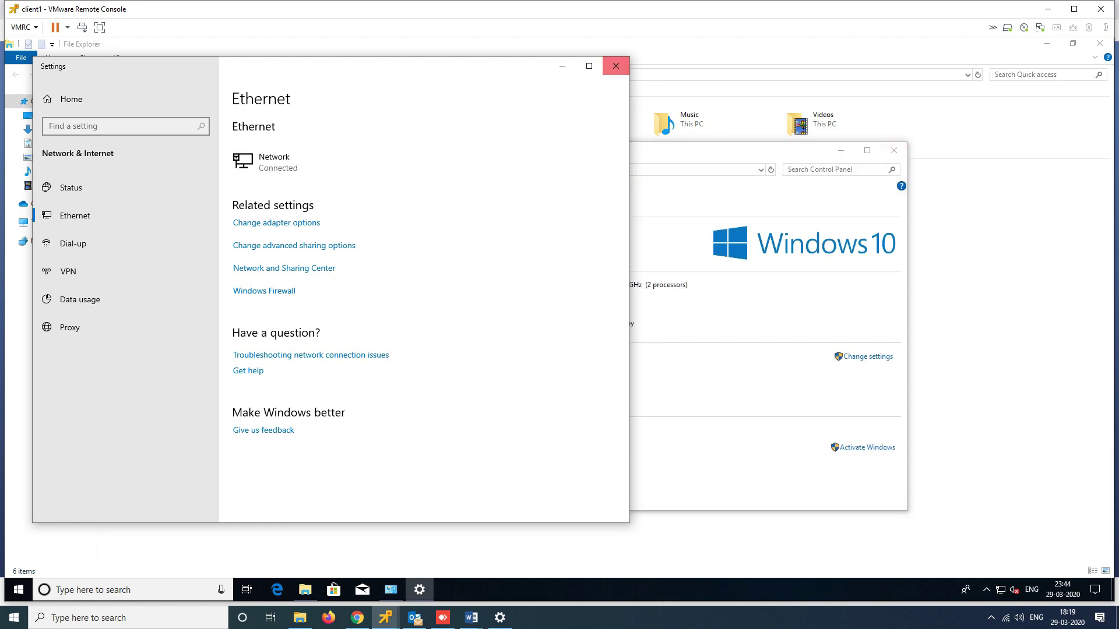
pyautogui.click(615, 66)
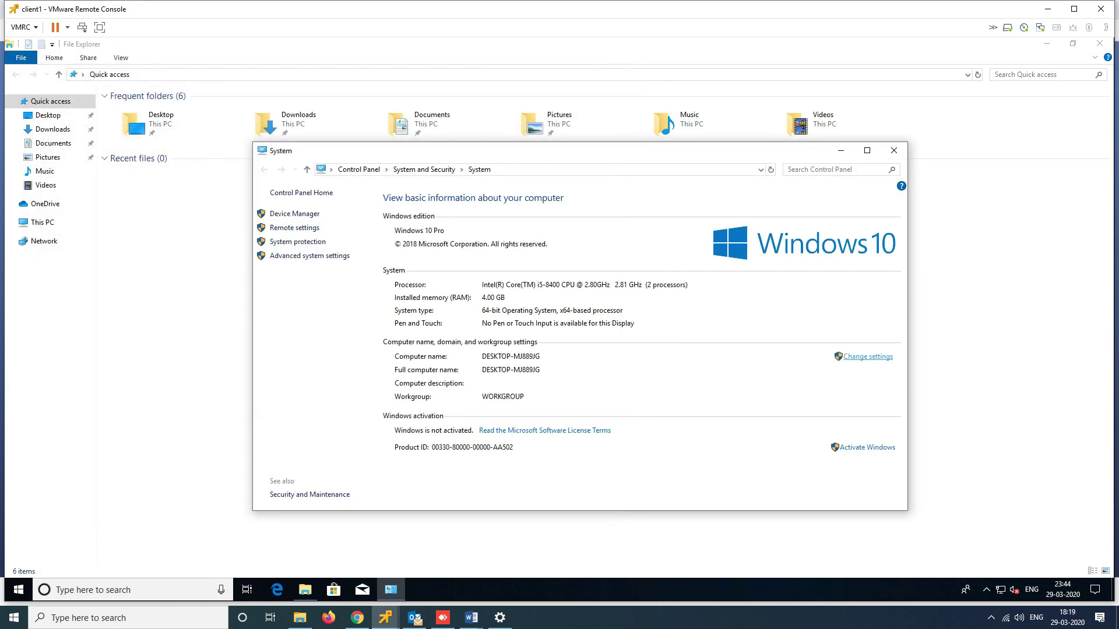
pyautogui.click(868, 357)
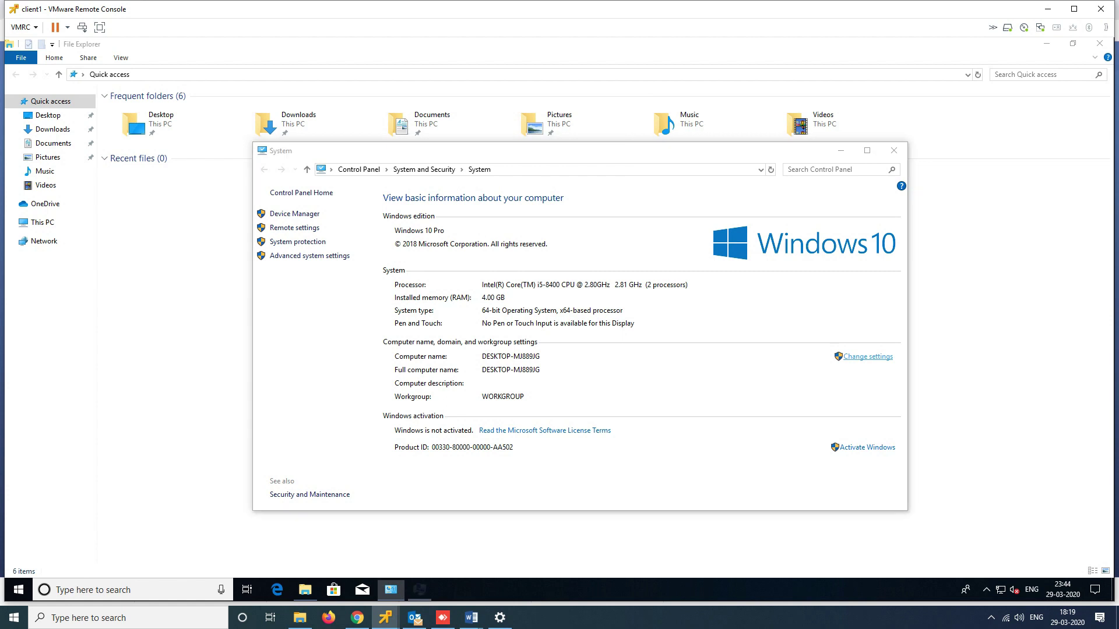
# Set the computer name to client1 and the domain membership to ttt.com
pyautogui.click(233, 239)
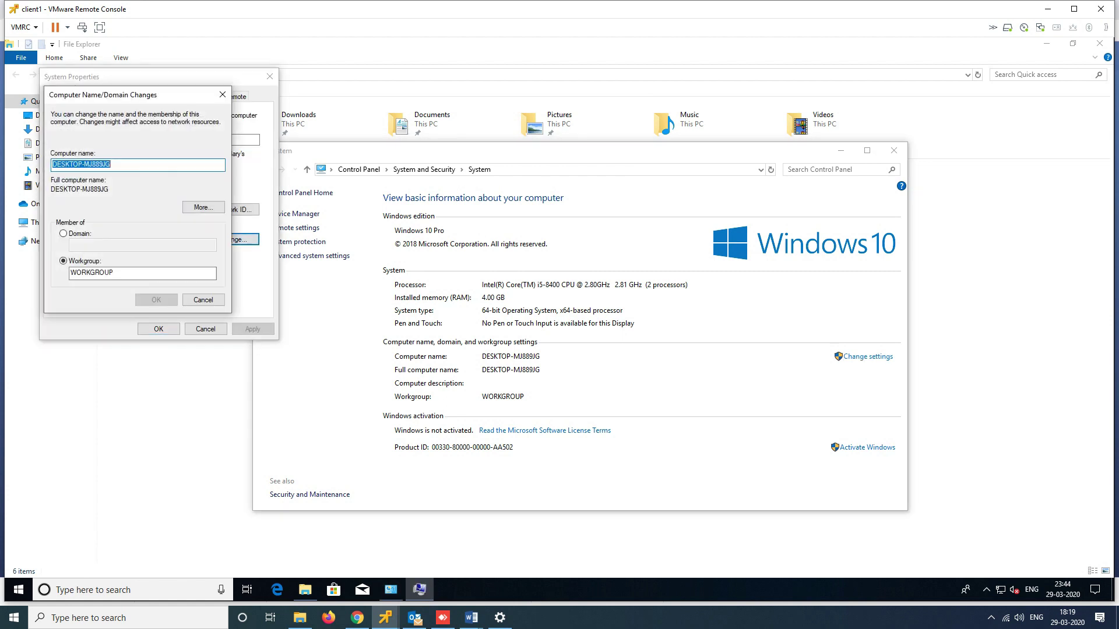
pyautogui.write('claien')
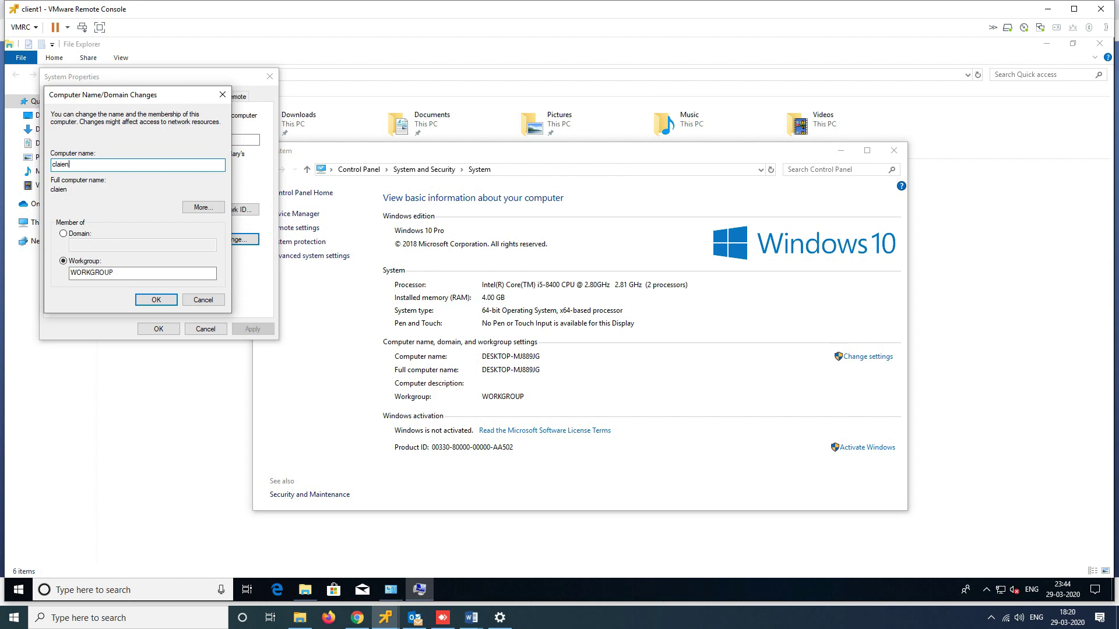
pyautogui.press('BackSpace')
pyautogui.press('BackSpace')
pyautogui.press('BackSpace')
pyautogui.press('BackSpace')
pyautogui.press('BackSpace')
pyautogui.press('BackSpace')
pyautogui.write('clie')
pyautogui.click(63, 233)
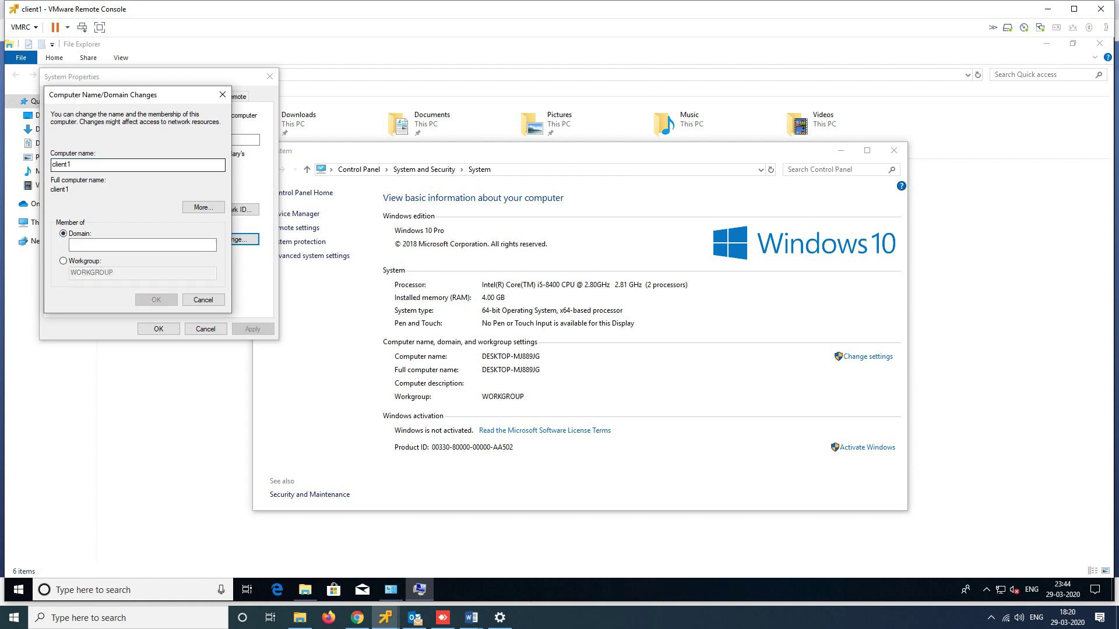
pyautogui.click(120, 245)
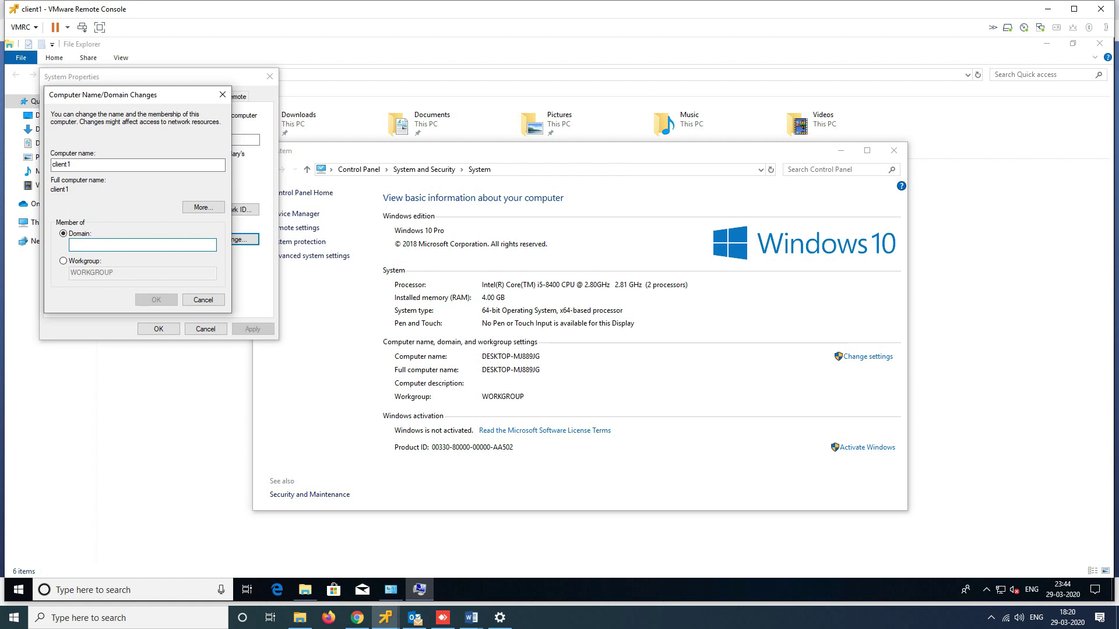
pyautogui.write('ttt.com')
pyautogui.click(157, 300)
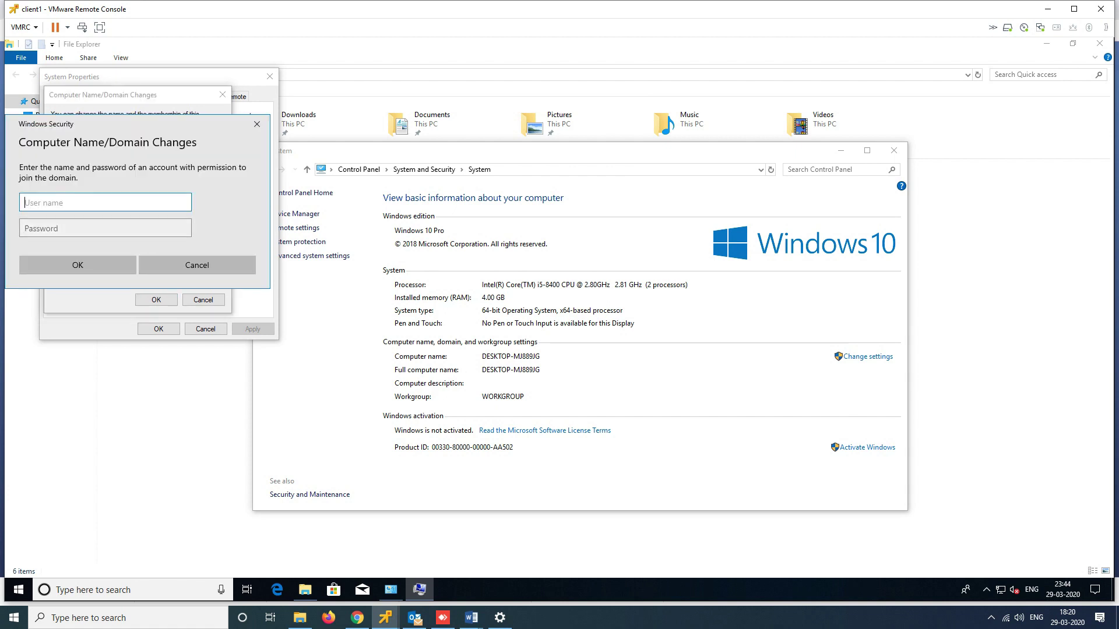
# Authenticate as ttt\administrator with its password, then accept the welcome and restart notices
pyautogui.write('ttt\\administrator')
pyautogui.press('Tab')
pyautogui.write('*********')
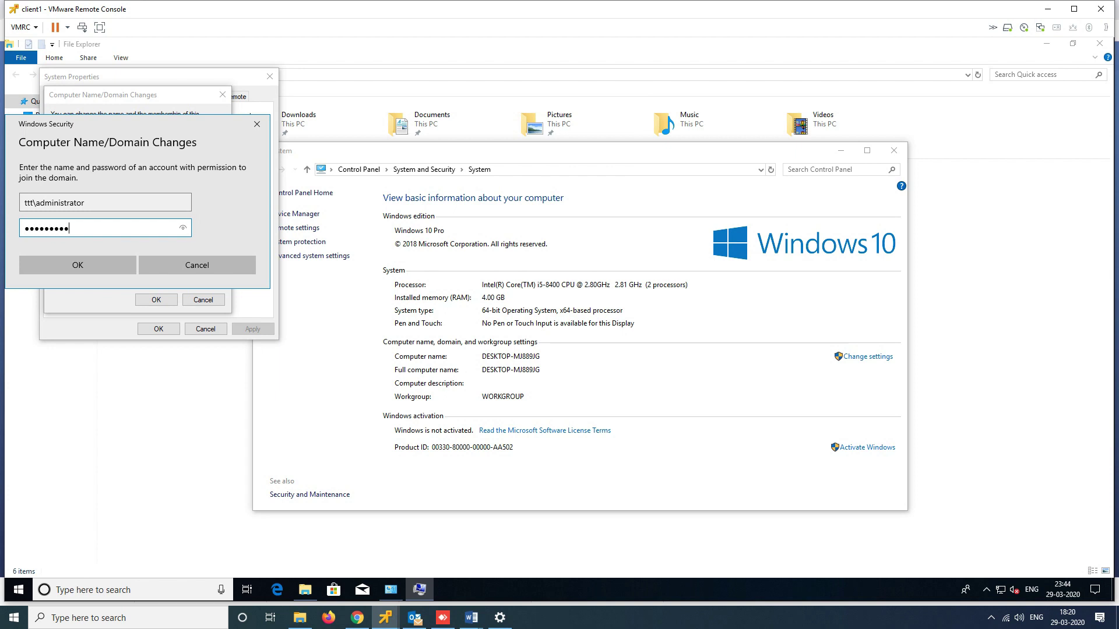
pyautogui.press('Return')
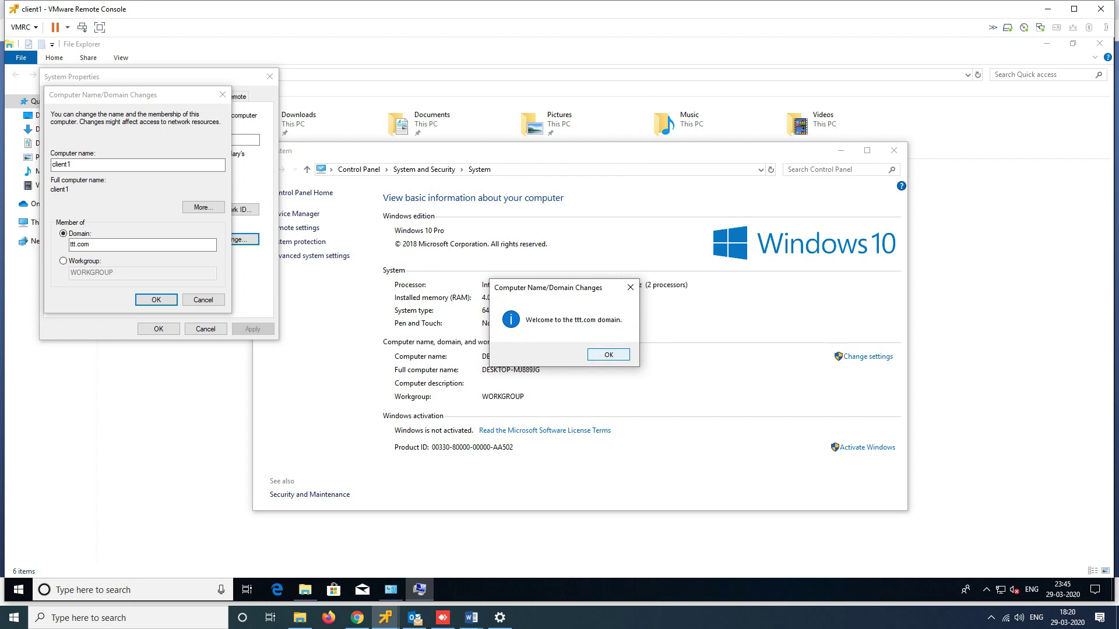
pyautogui.press('Return')
pyautogui.press('Return')
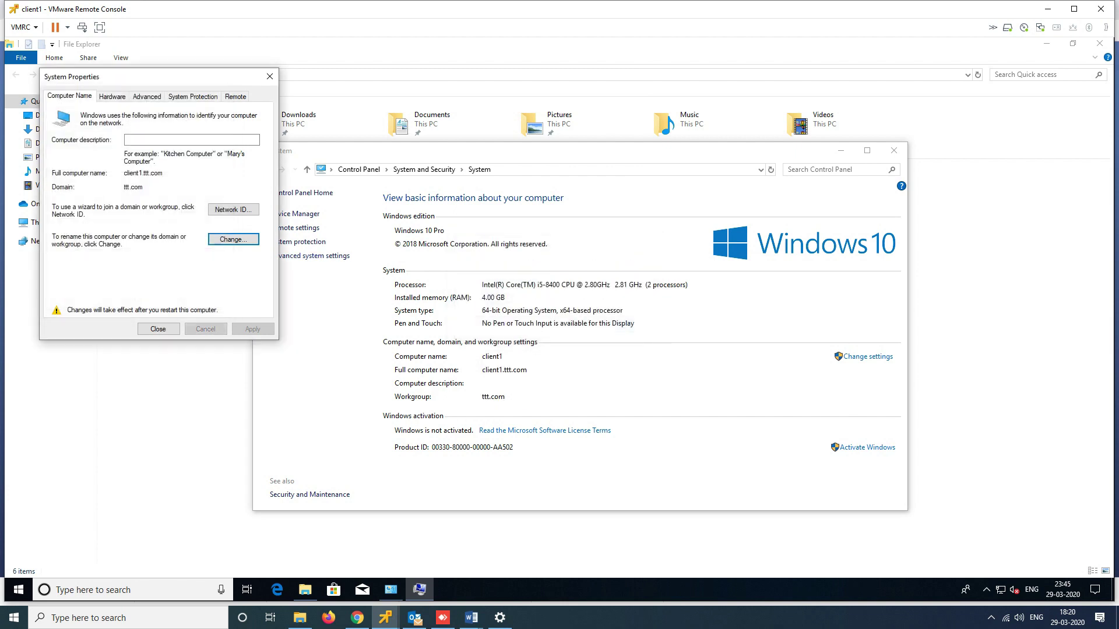
pyautogui.press('Return')
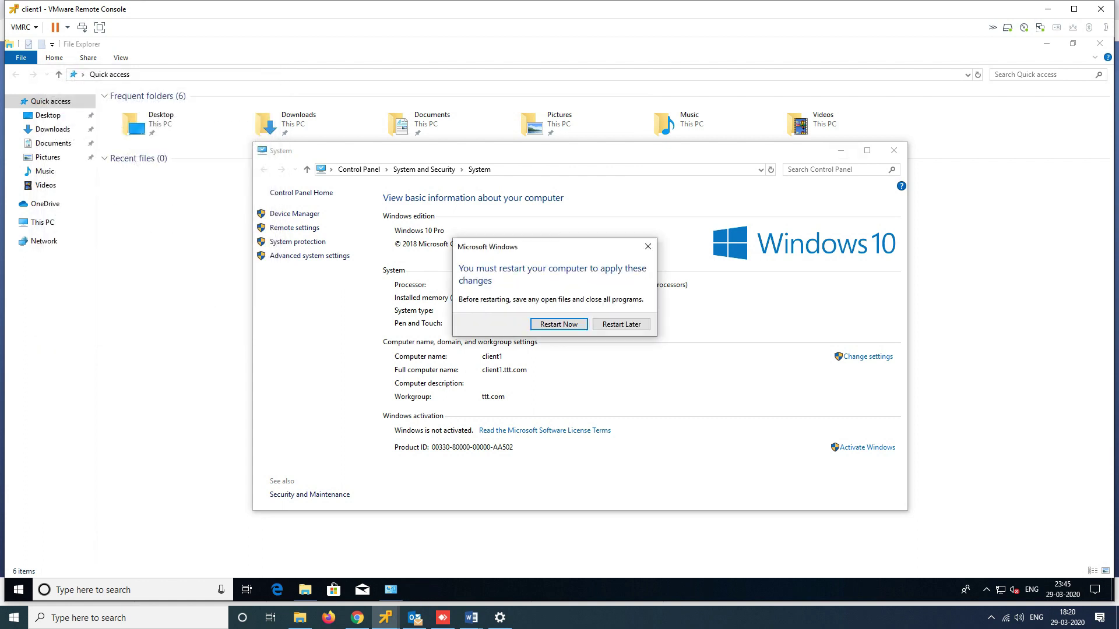
# Restart client1 now and maximize the VMware console while it reboots
pyautogui.press('Return')
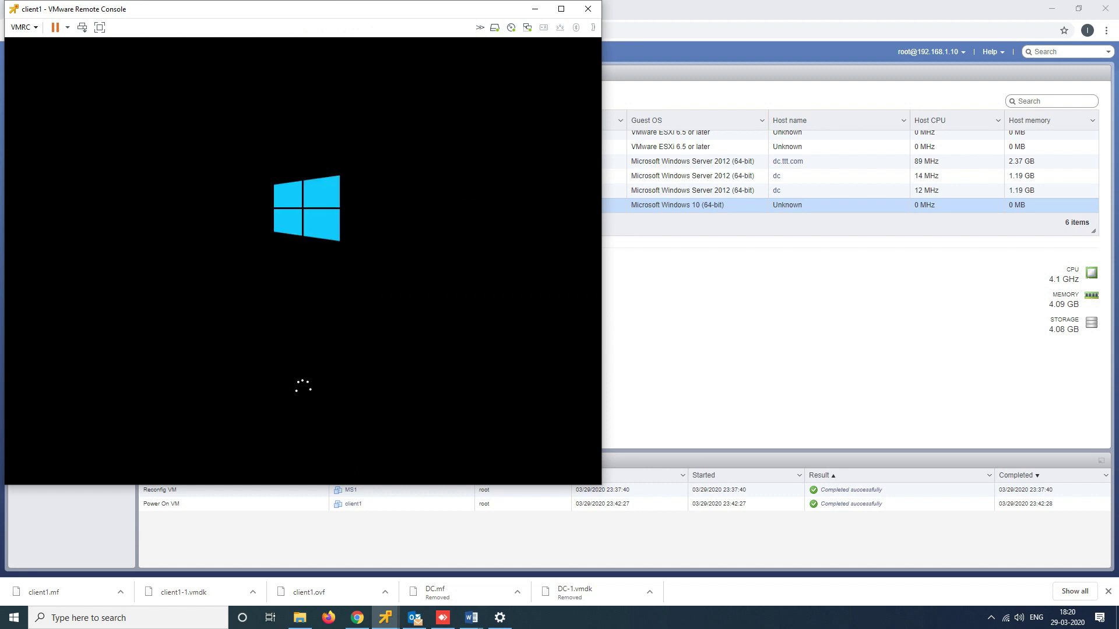
pyautogui.click(561, 9)
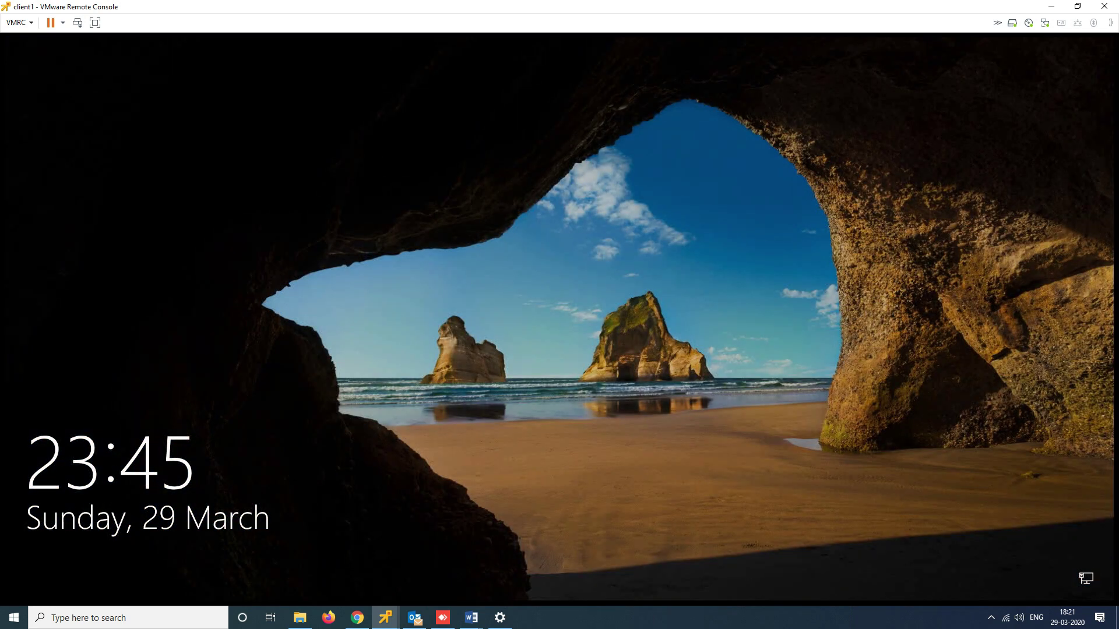
# Sign in as Other user with ttt\administrator and its password
pyautogui.click(77, 23)
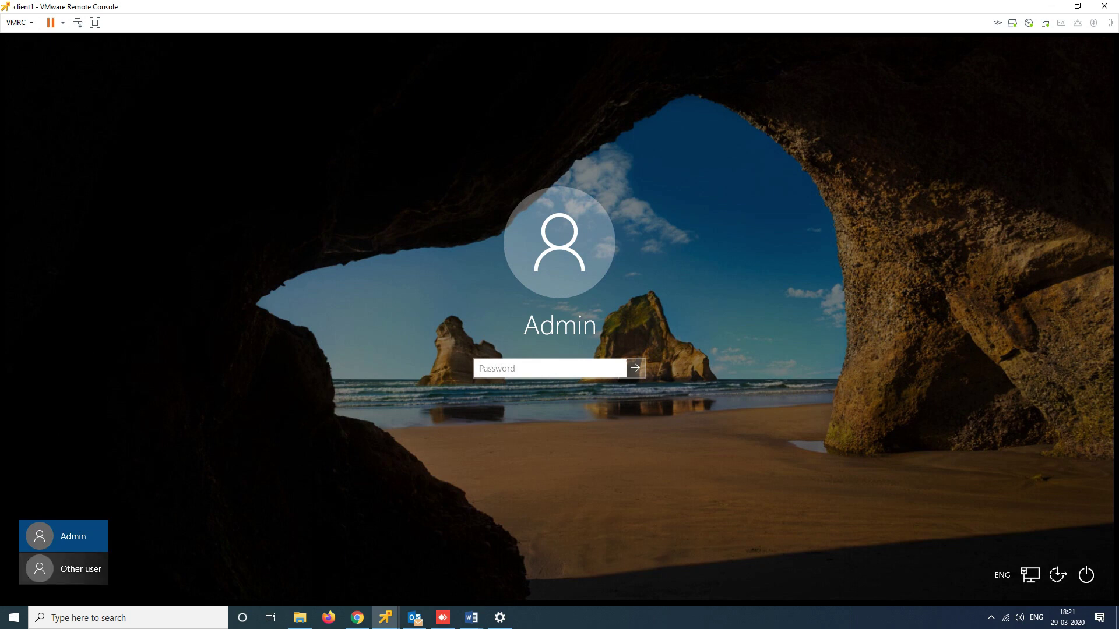
pyautogui.click(63, 569)
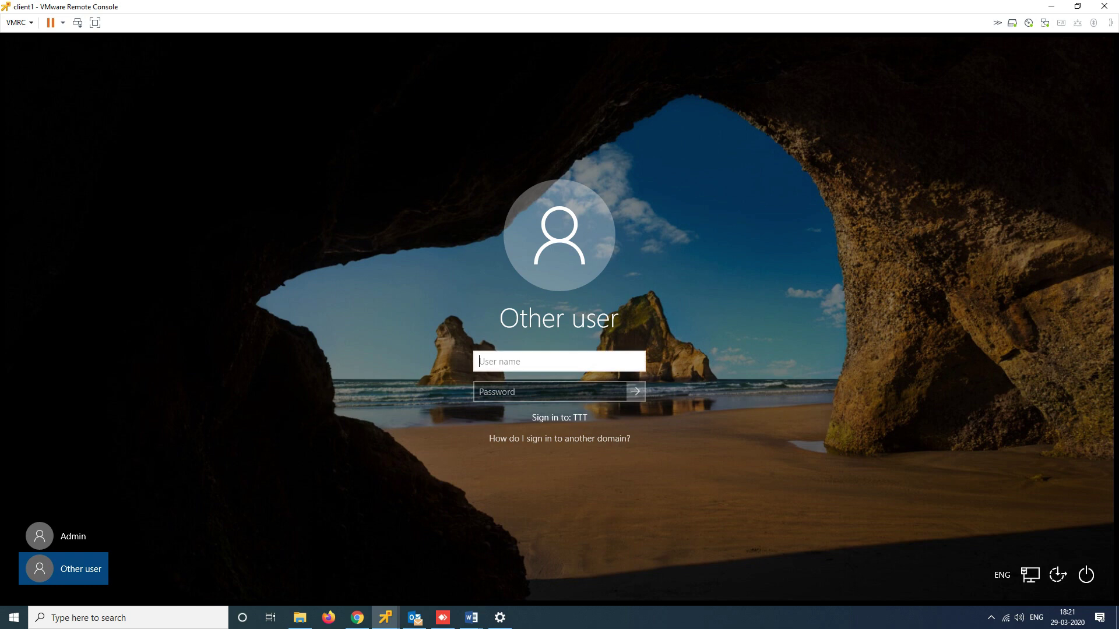
pyautogui.write('ttt\\administrator')
pyautogui.press('Tab')
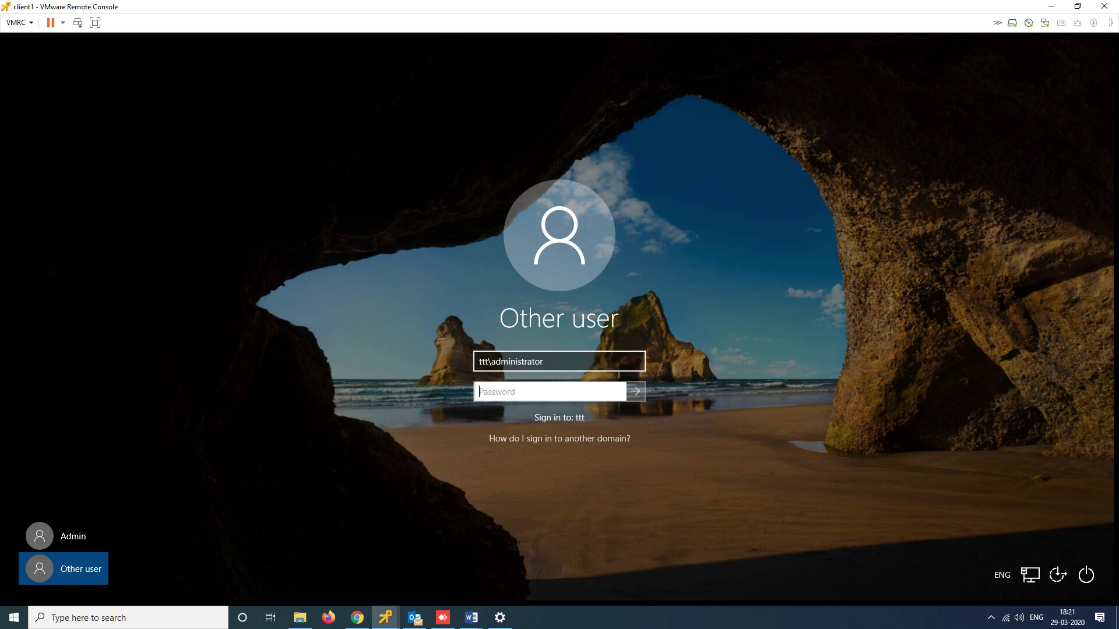
pyautogui.write('*********')
pyautogui.press('Return')
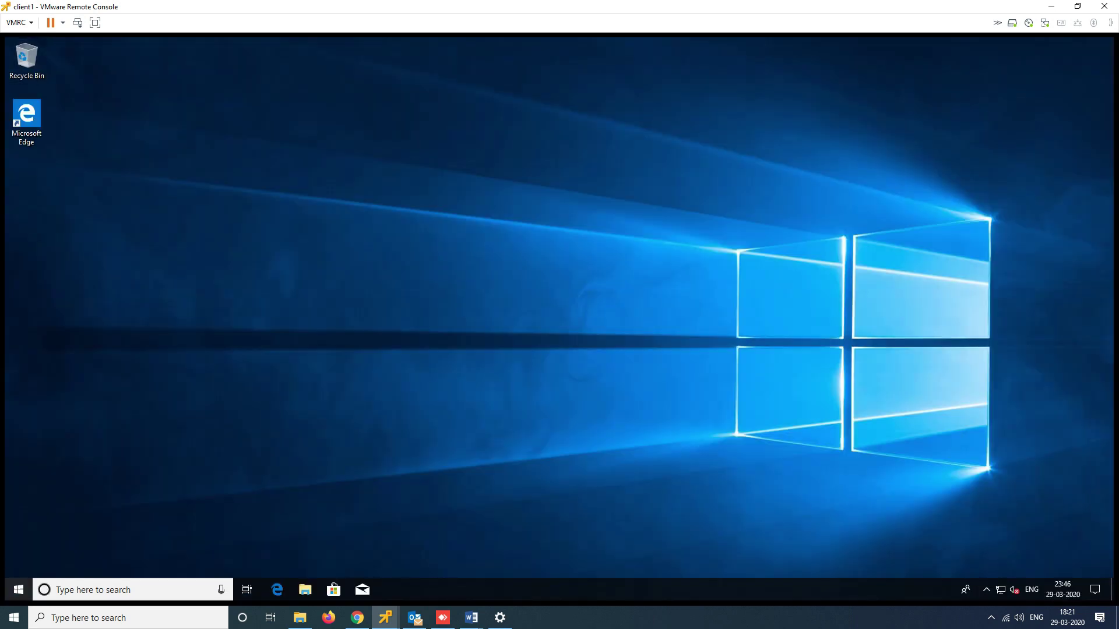
# Open File Explorer and view This PC's Properties
pyautogui.press('super+e')
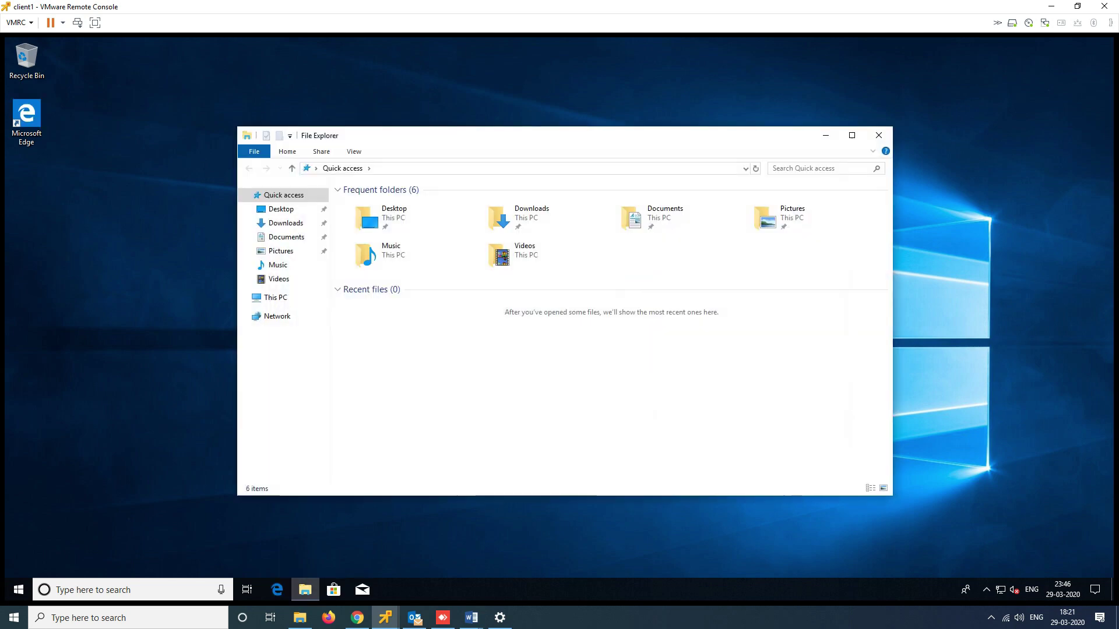
pyautogui.rightClick(271, 297)
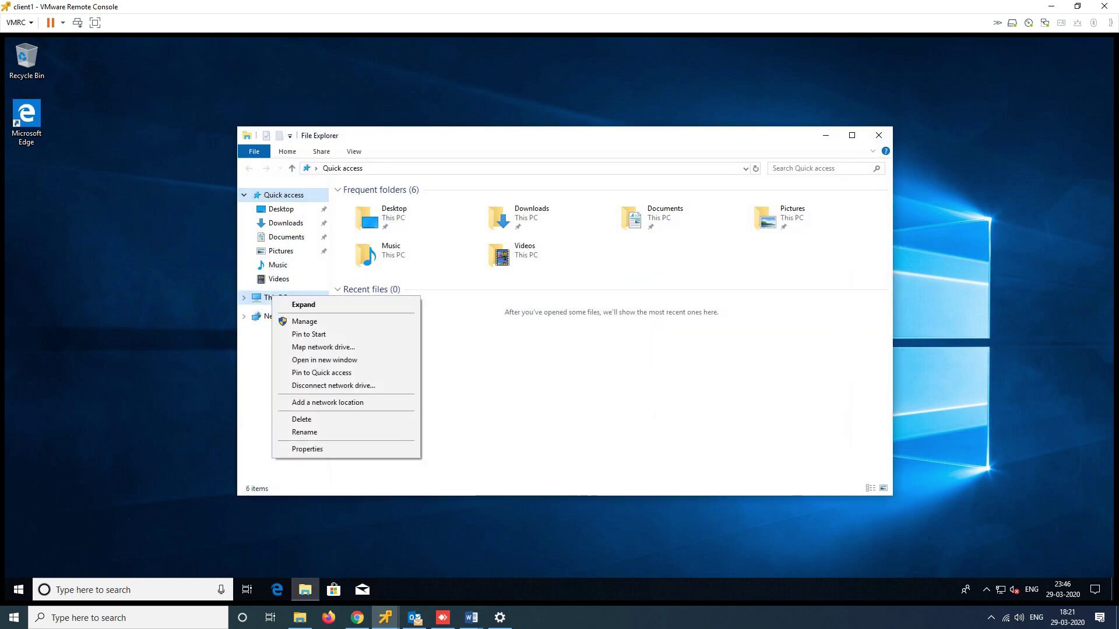
pyautogui.click(308, 449)
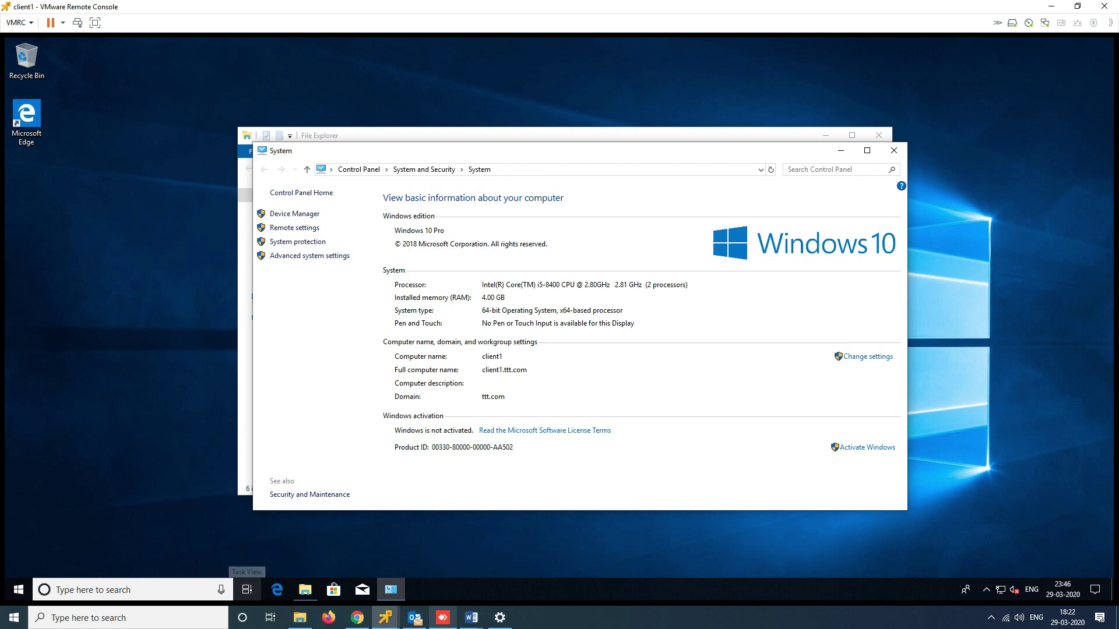
# In Word, add 'Lab 3 - create and user account in a domain controller' below Lab 2
pyautogui.moveTo(471, 618)
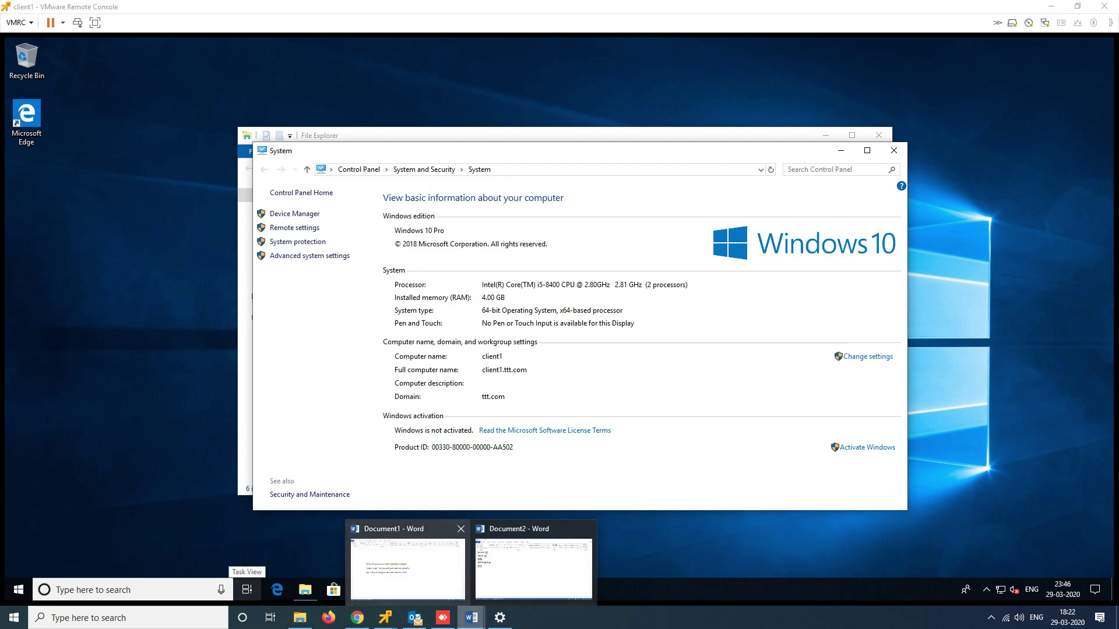
pyautogui.click(531, 554)
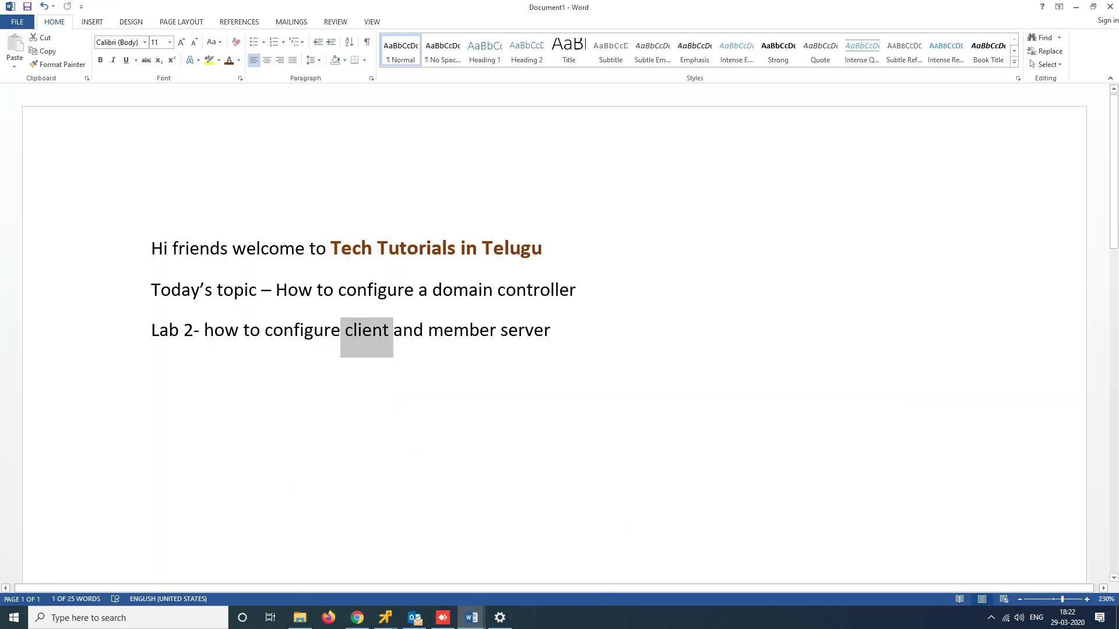
pyautogui.click(550, 331)
pyautogui.press('Return')
pyautogui.write('Lab3')
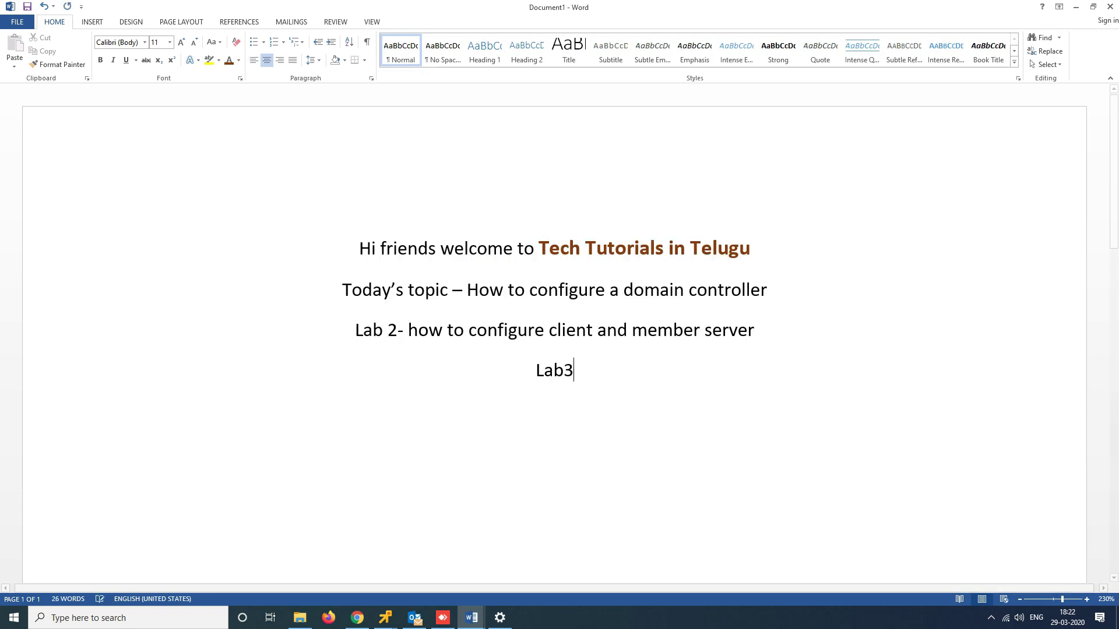
pyautogui.press('BackSpace')
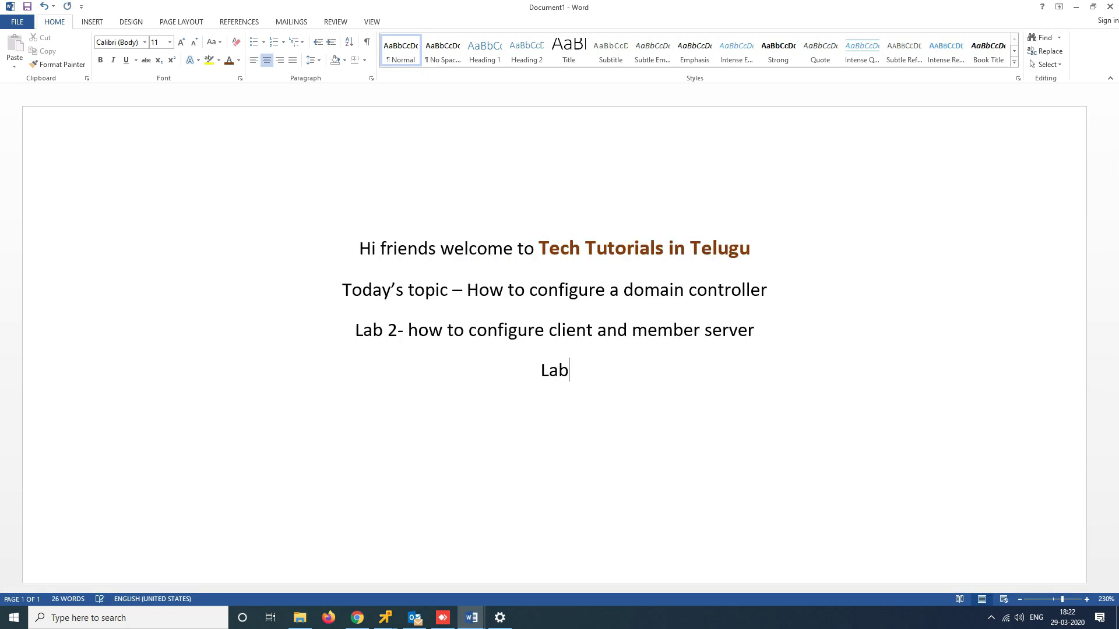
pyautogui.write('3 -')
pyautogui.write(' create and ')
pyautogui.write('us')
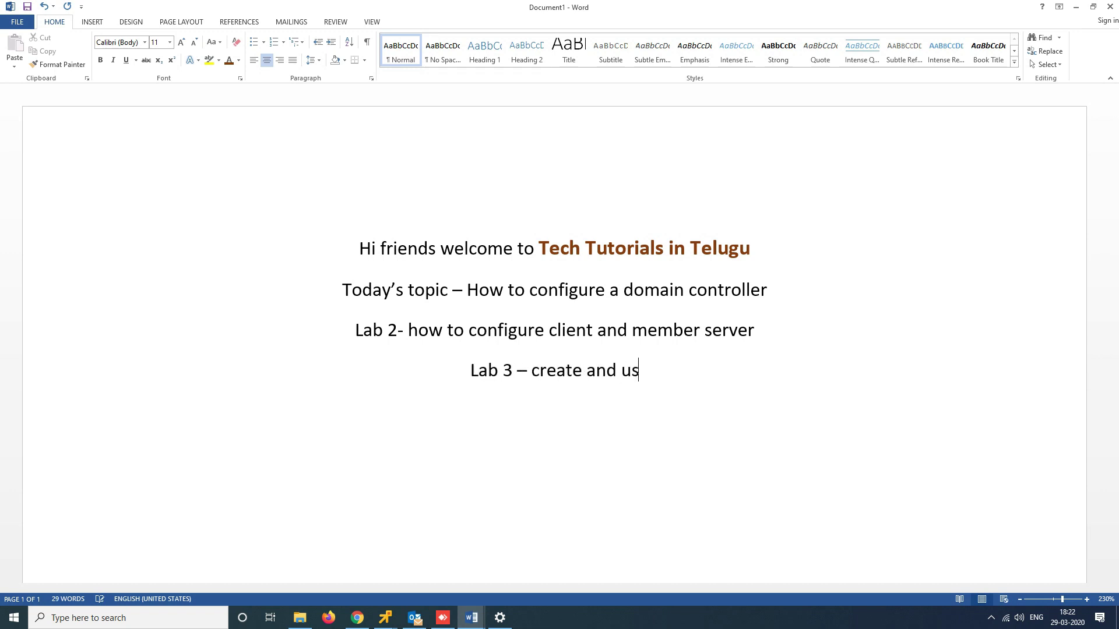
pyautogui.write('er acco')
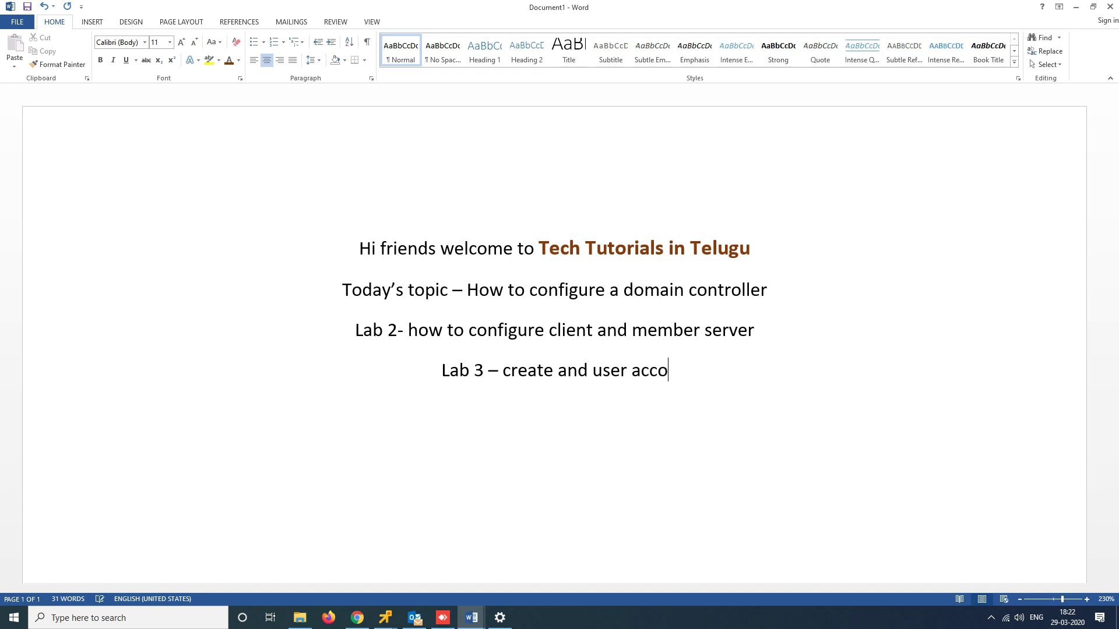
pyautogui.write('unt in a ')
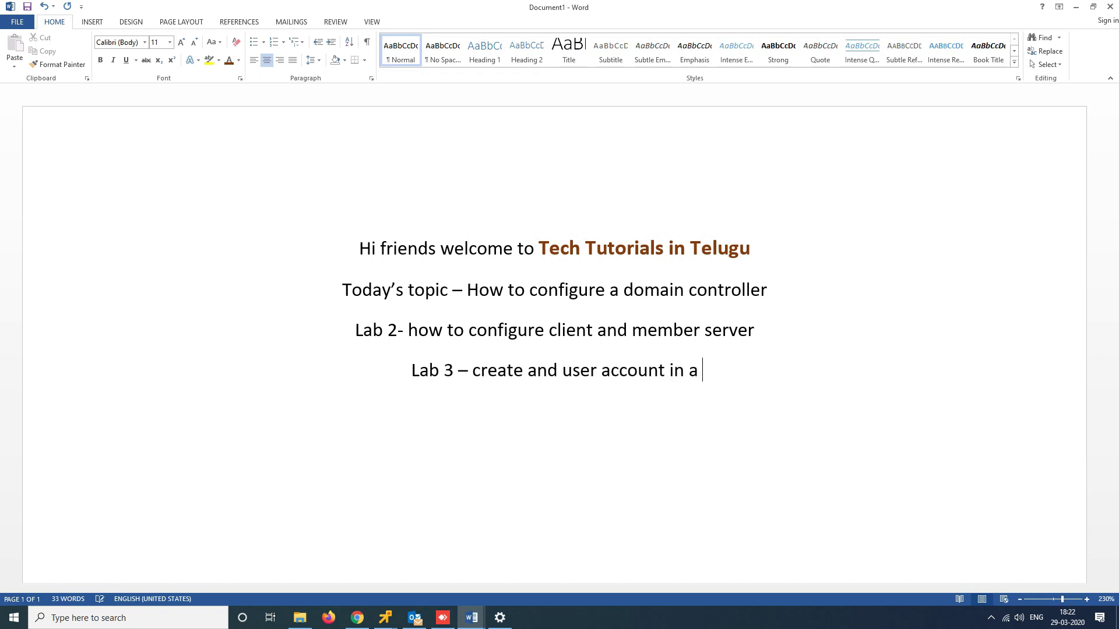
pyautogui.write('doma')
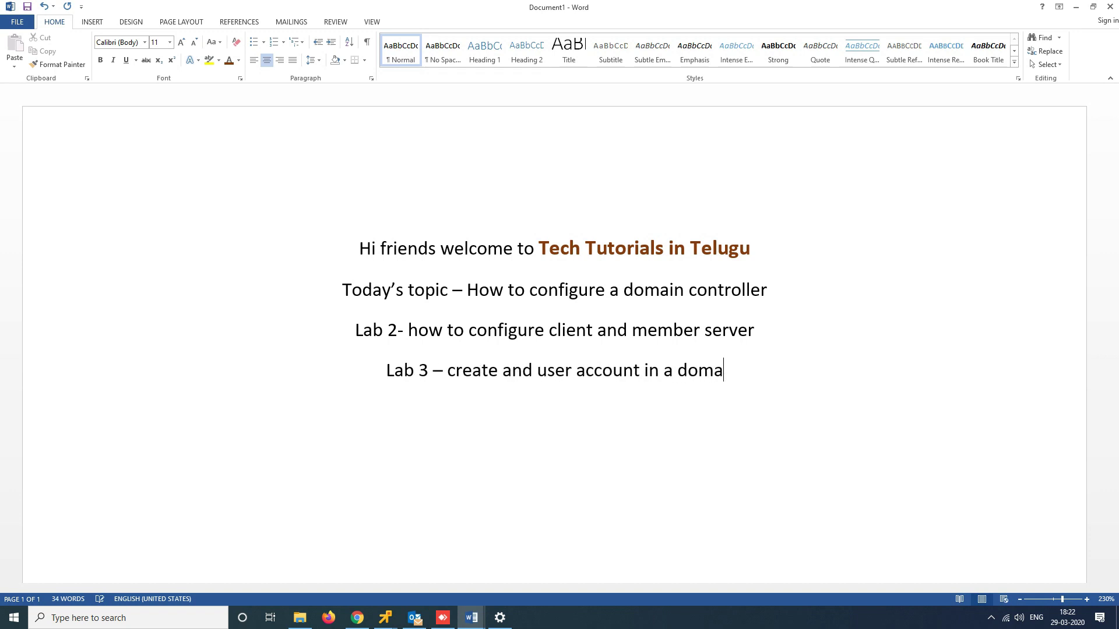
pyautogui.write('in controller')
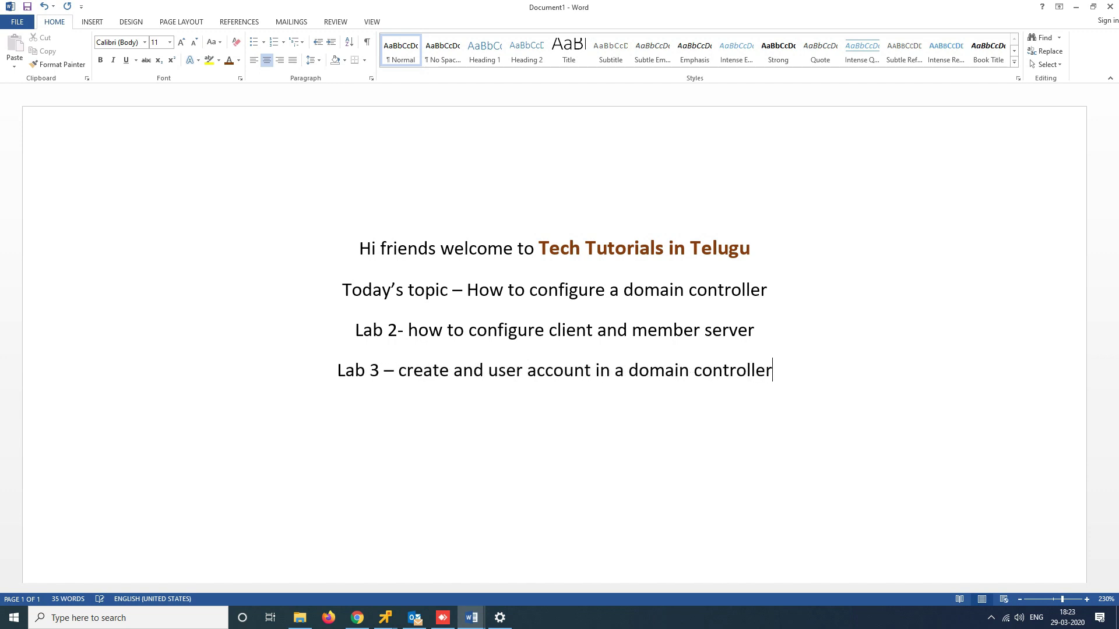
# Add a Lab 4 line about logging in the user account in client or ms
pyautogui.press('Return')
pyautogui.write('lab 4 login ')
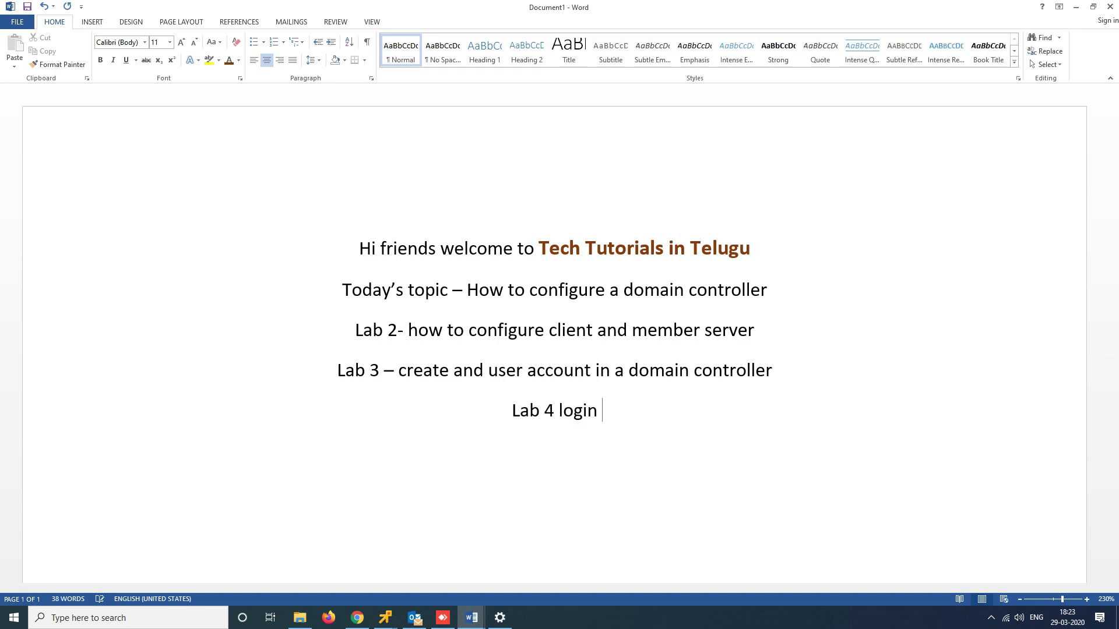
pyautogui.write('the us')
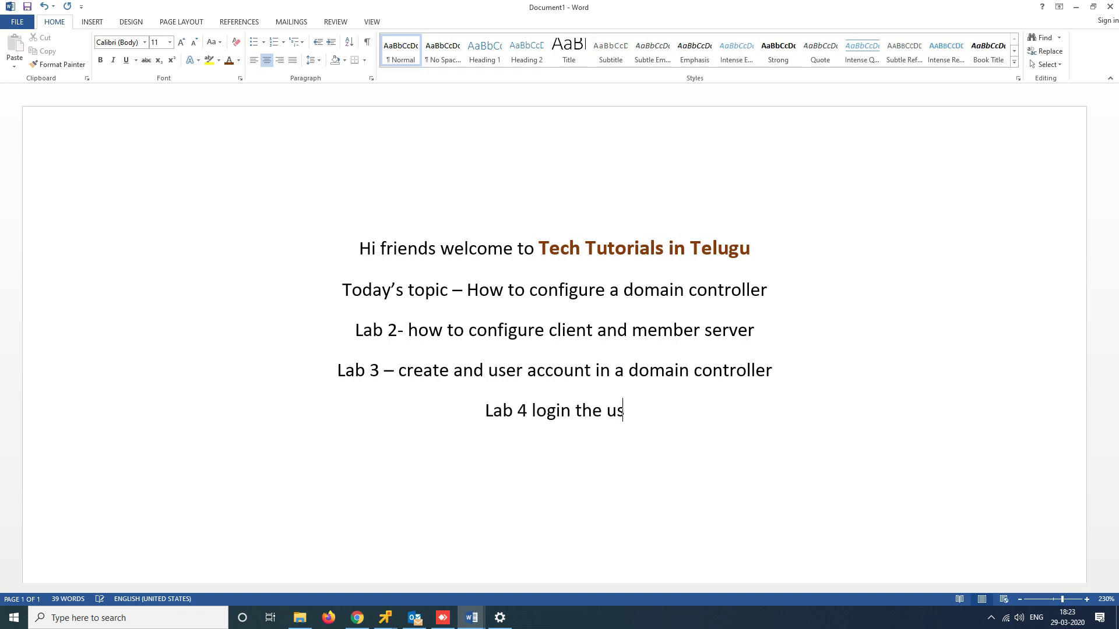
pyautogui.write('e account')
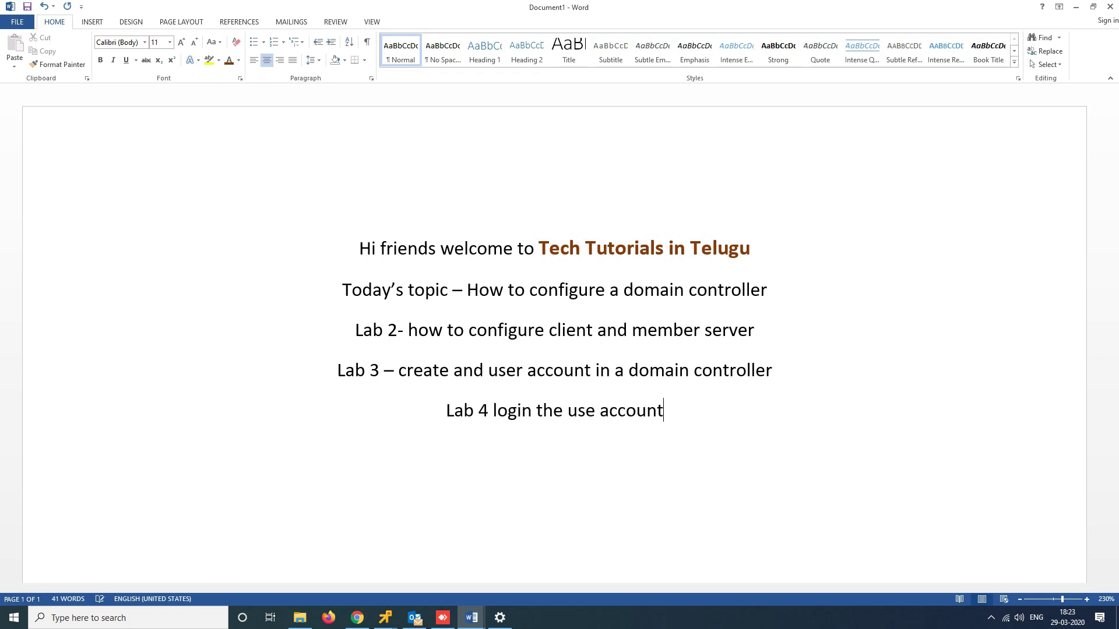
pyautogui.write(' account')
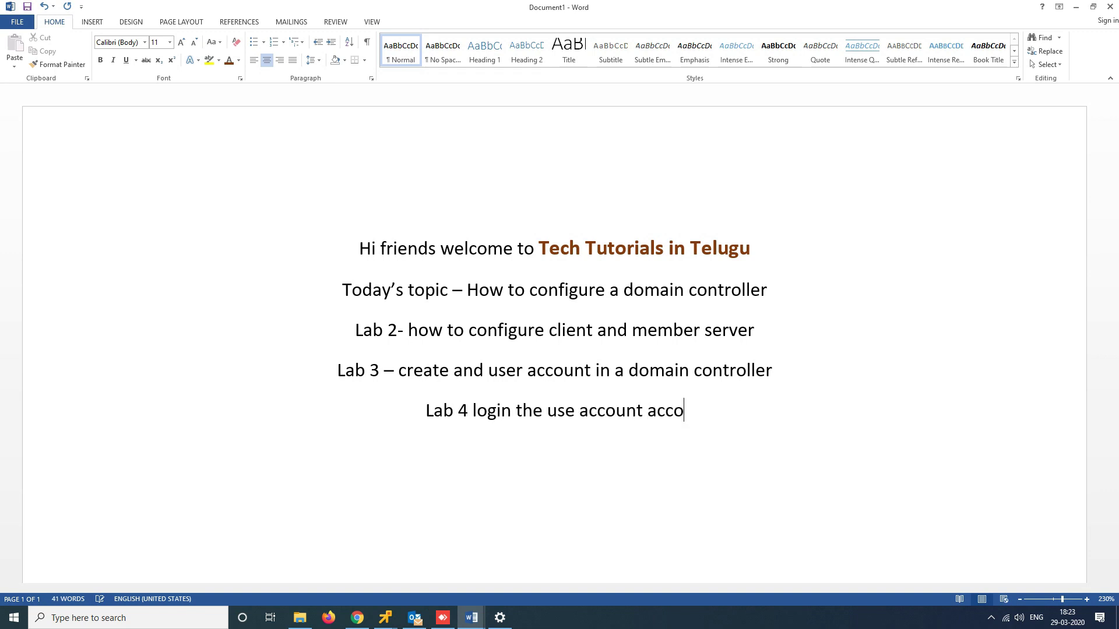
pyautogui.press('BackSpace')
pyautogui.press('BackSpace')
pyautogui.press('BackSpace')
pyautogui.press('BackSpace')
pyautogui.press('BackSpace')
pyautogui.press('BackSpace')
pyautogui.write('count')
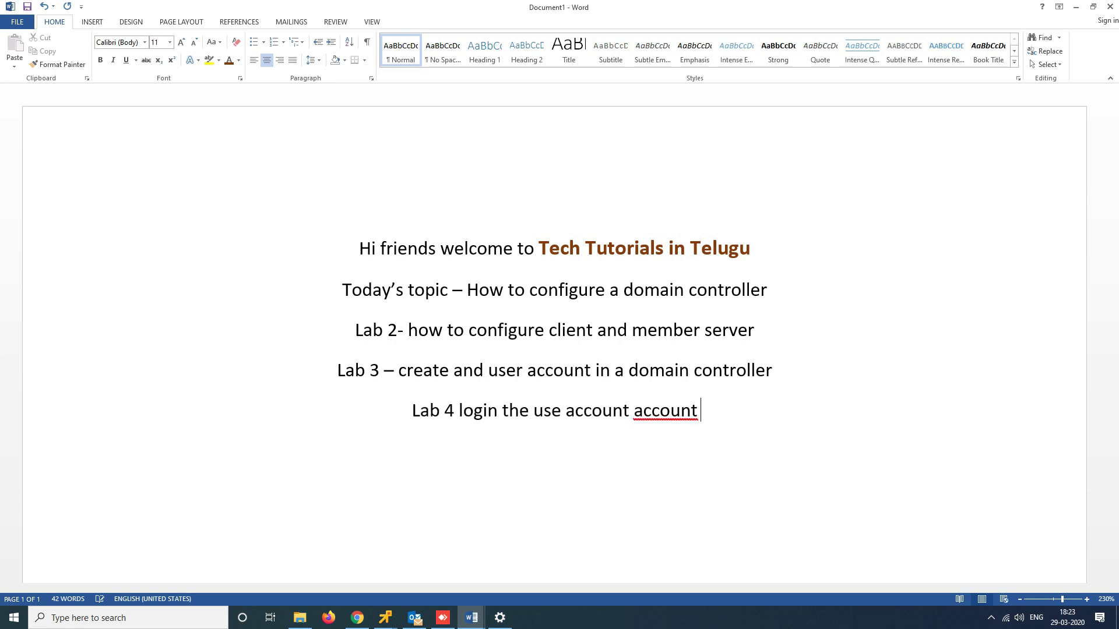
pyautogui.press('BackSpace')
pyautogui.press('BackSpace')
pyautogui.press('BackSpace')
pyautogui.press('BackSpace')
pyautogui.press('BackSpace')
pyautogui.press('BackSpace')
pyautogui.press('BackSpace')
pyautogui.press('BackSpace')
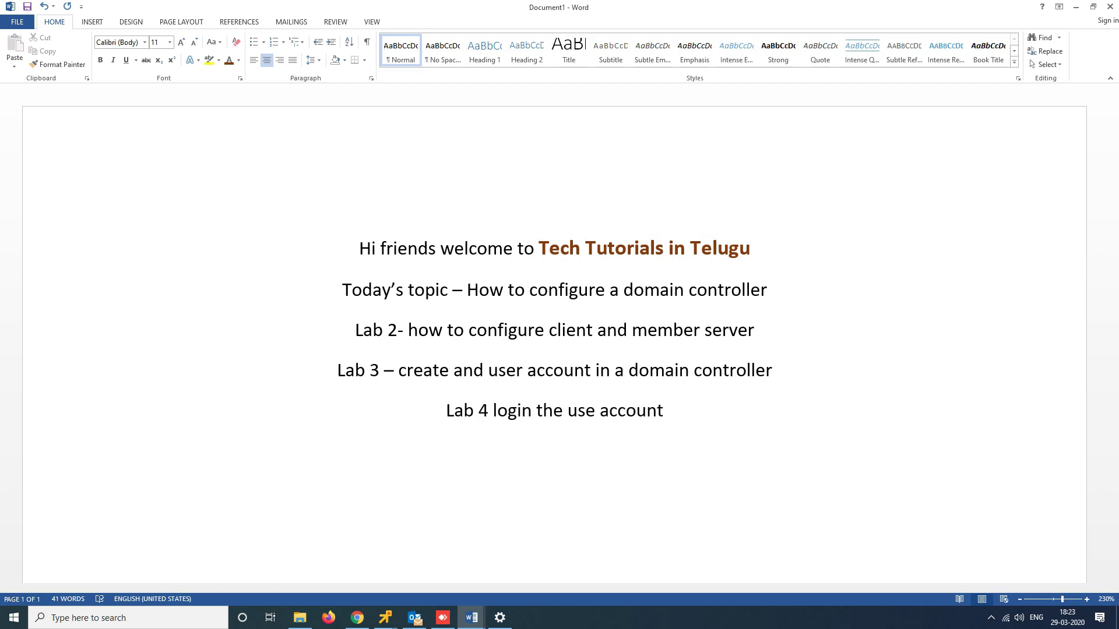
pyautogui.write('in client ')
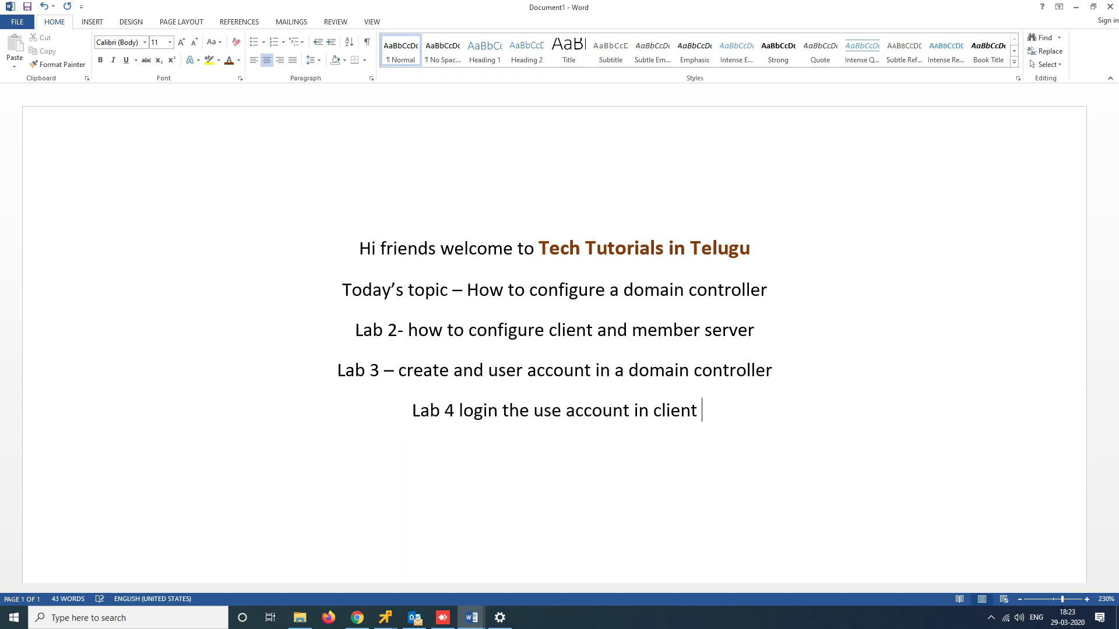
pyautogui.write('or ms')
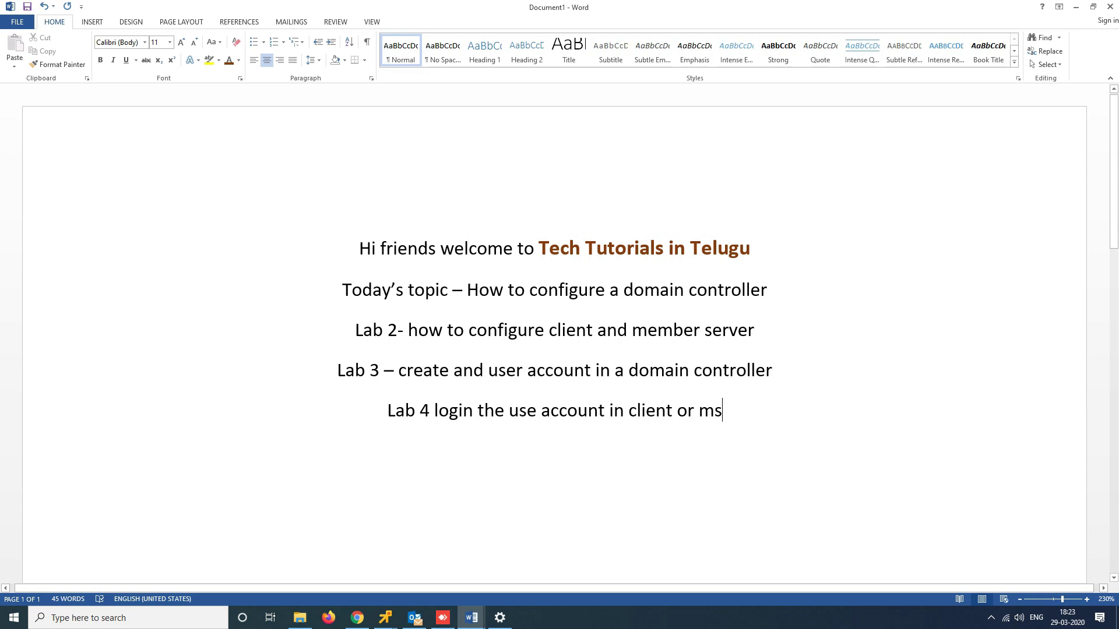
# Highlight phrases in the Lab 3 and Lab 4 lines, then switch to the DC console
pyautogui.moveTo(454, 370); pyautogui.dragTo(594, 371)
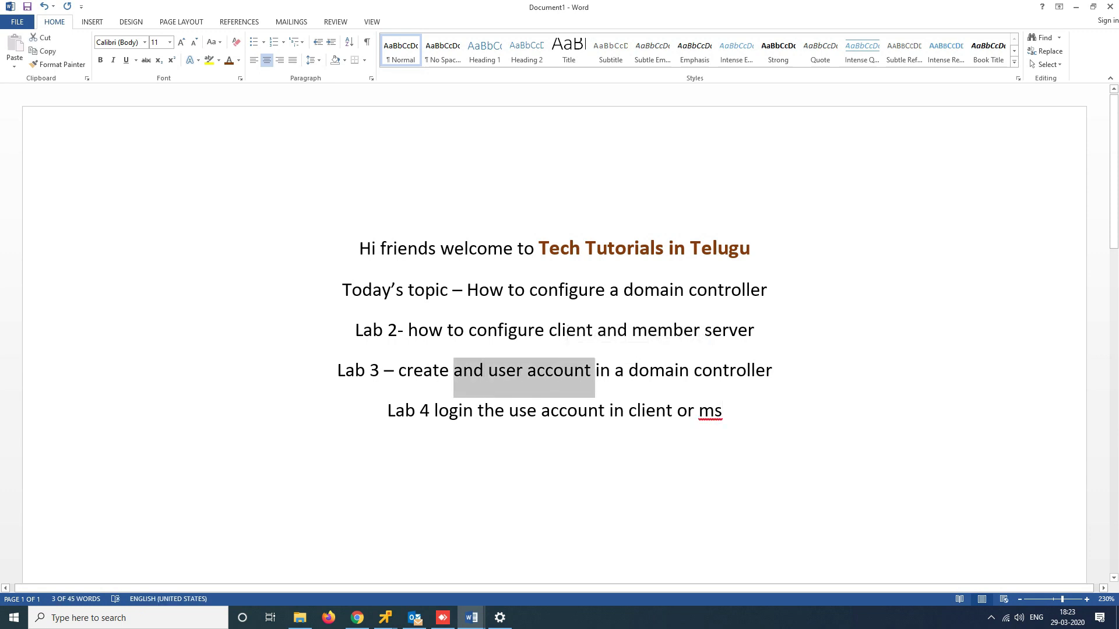
pyautogui.moveTo(636, 412); pyautogui.dragTo(703, 414)
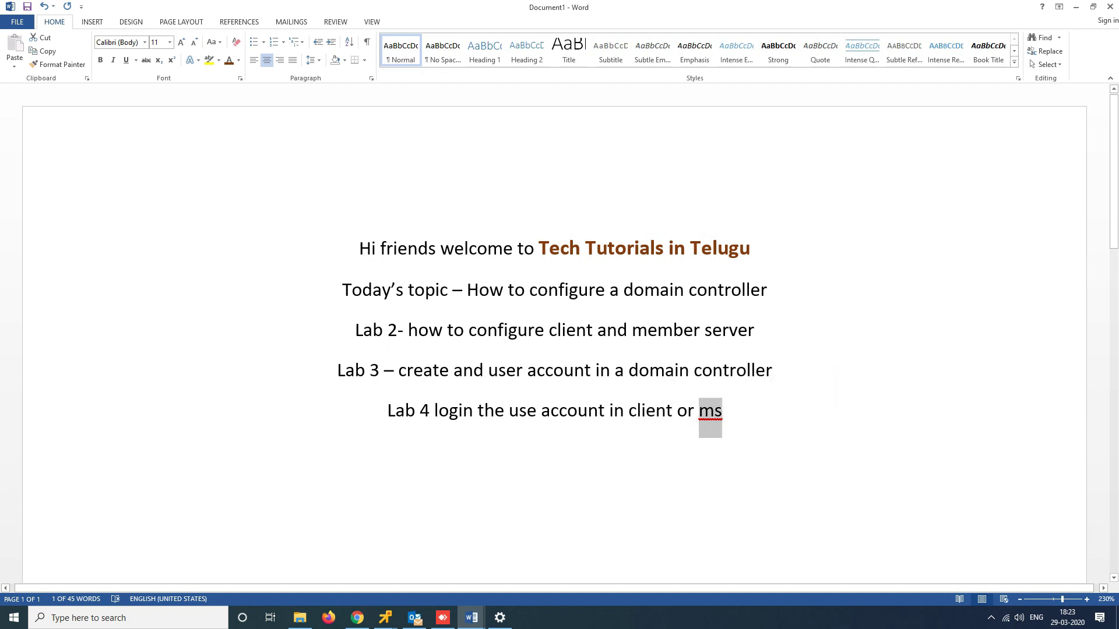
pyautogui.moveTo(488, 370); pyautogui.dragTo(772, 372)
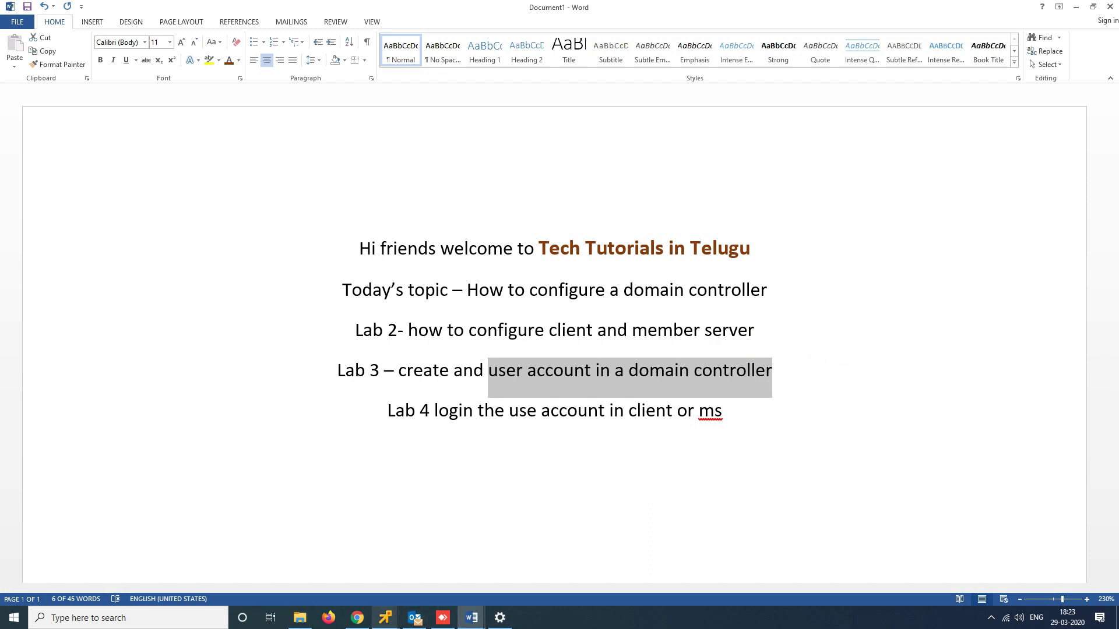
pyautogui.click(385, 618)
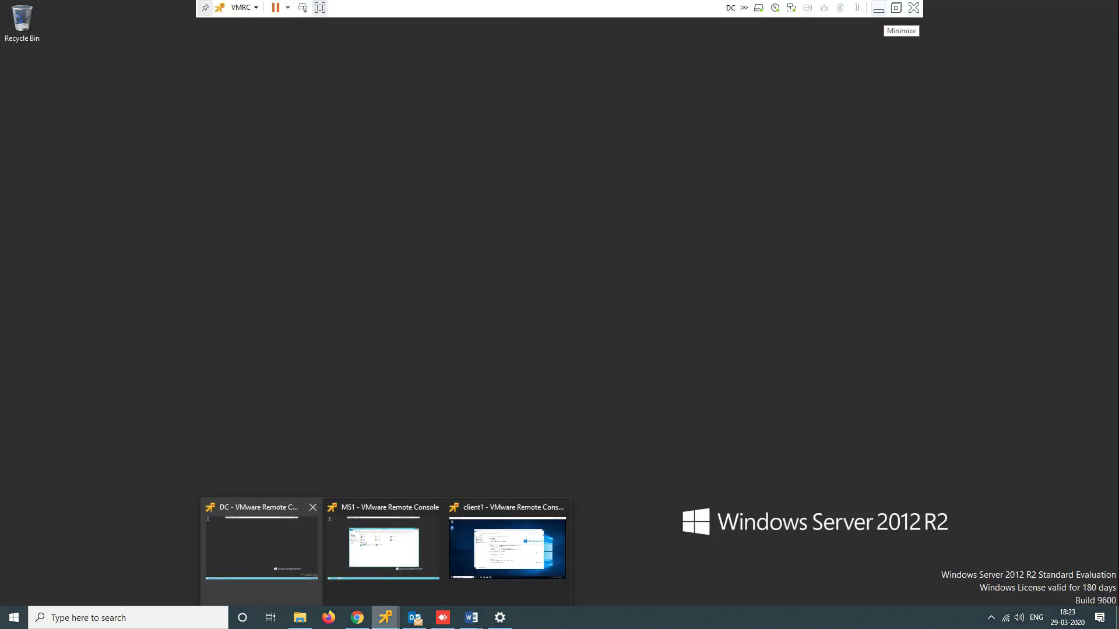
pyautogui.click(262, 548)
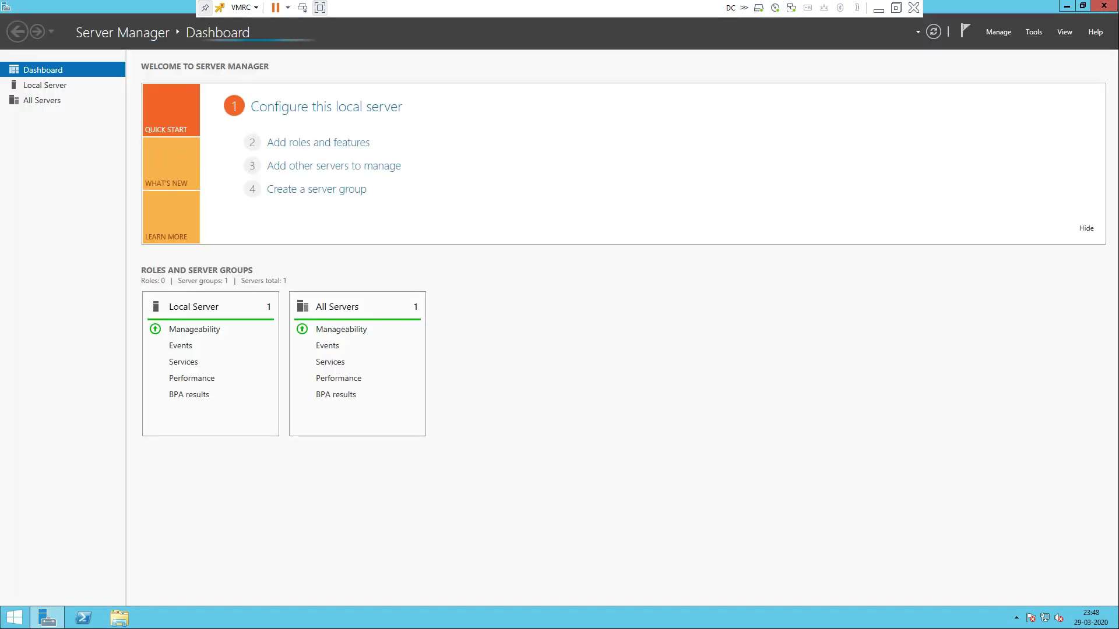
# Launch Active Directory Users and Computers maximized and list Computers, selecting CLIENT1 and MS1
pyautogui.click(1033, 31)
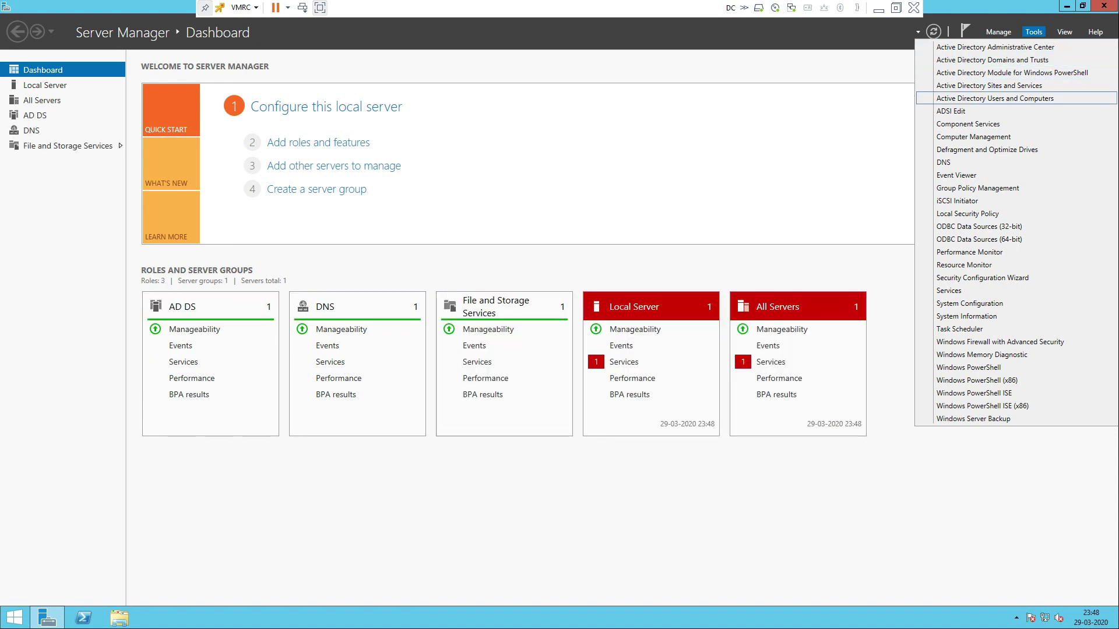
pyautogui.click(994, 98)
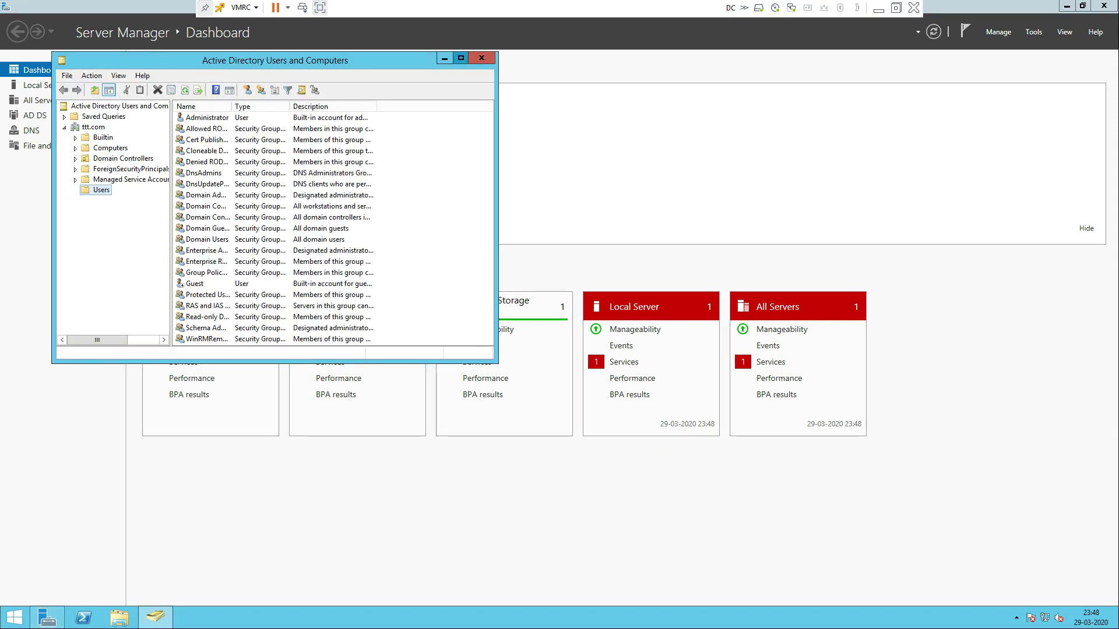
pyautogui.click(460, 58)
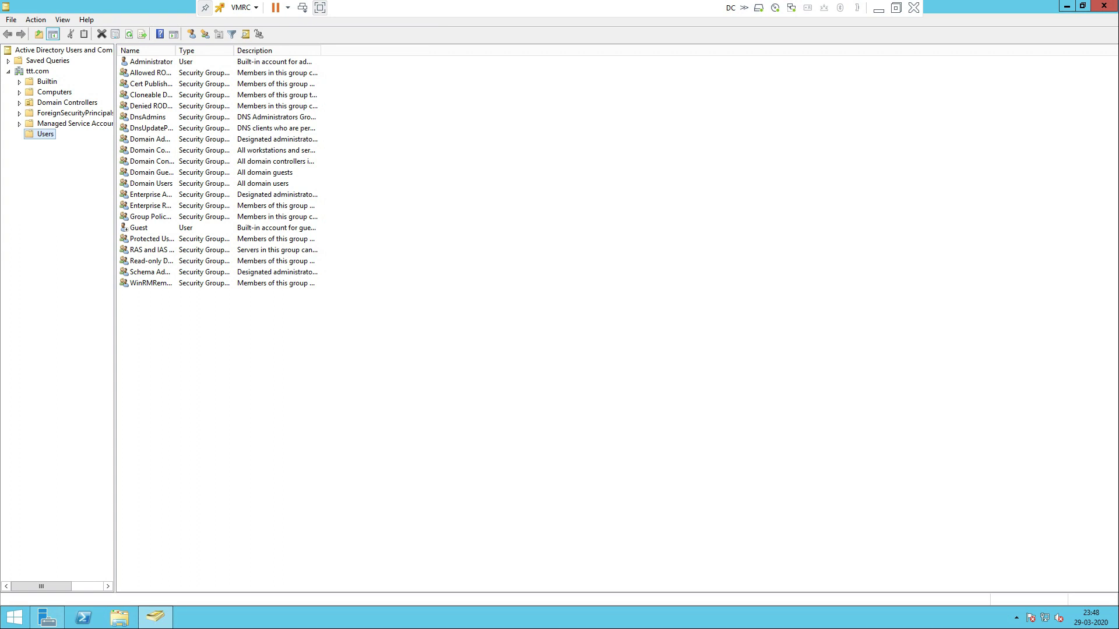
pyautogui.click(54, 92)
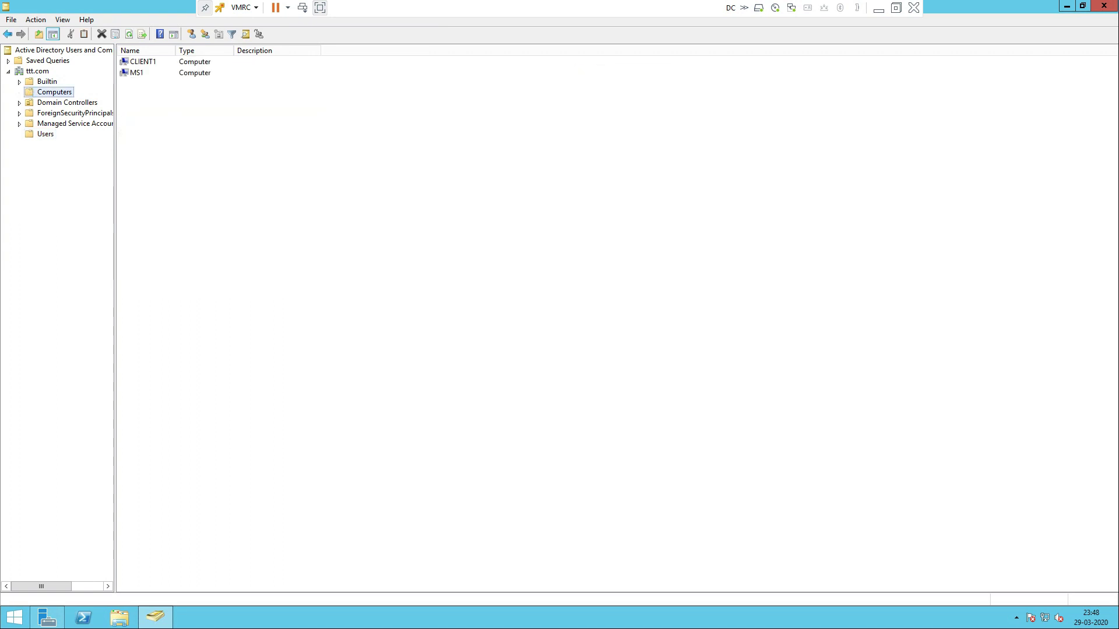
pyautogui.moveTo(176, 50); pyautogui.dragTo(245, 51)
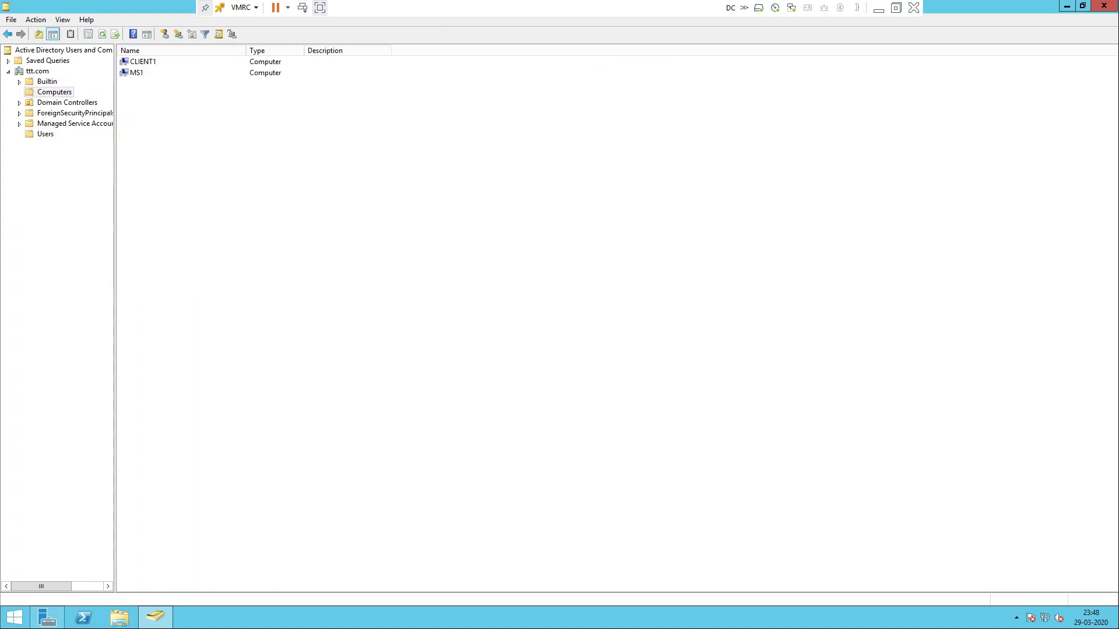
pyautogui.click(142, 61)
pyautogui.click(136, 73)
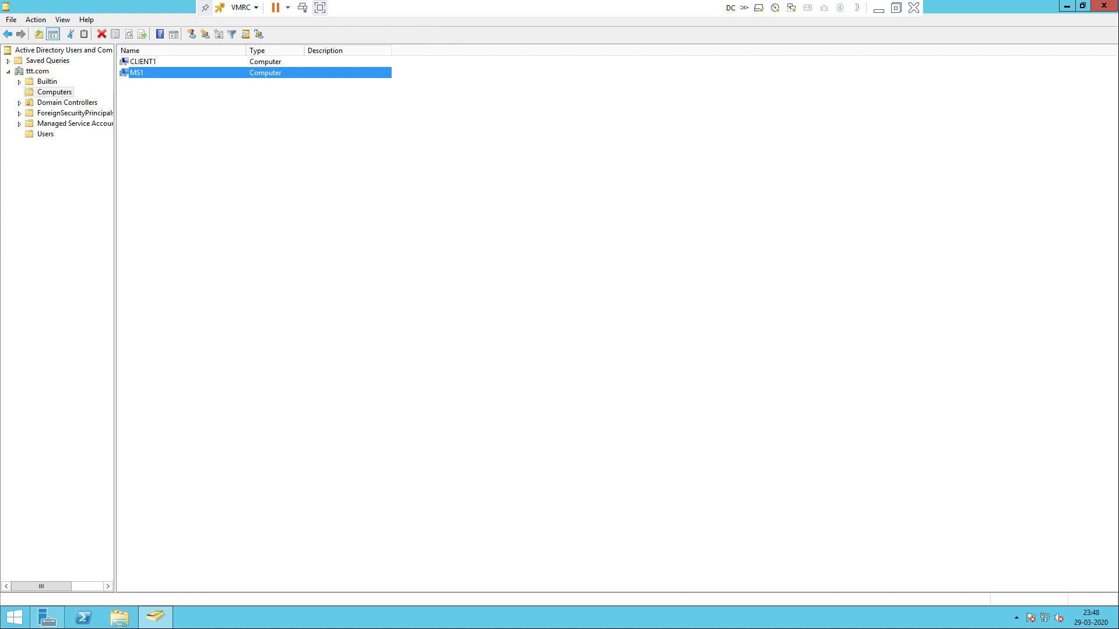
# Review every tab of MS1's Properties, from Operating System through Dial-in, then close it
pyautogui.doubleClick(137, 73)
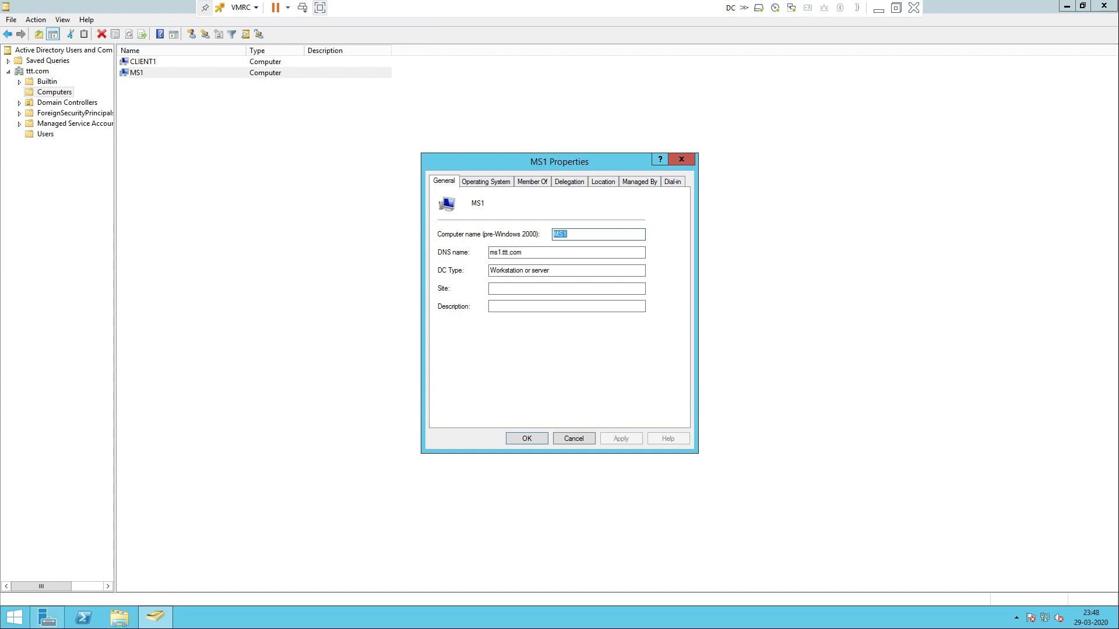
pyautogui.hotkey('ctrl', 'Tab')
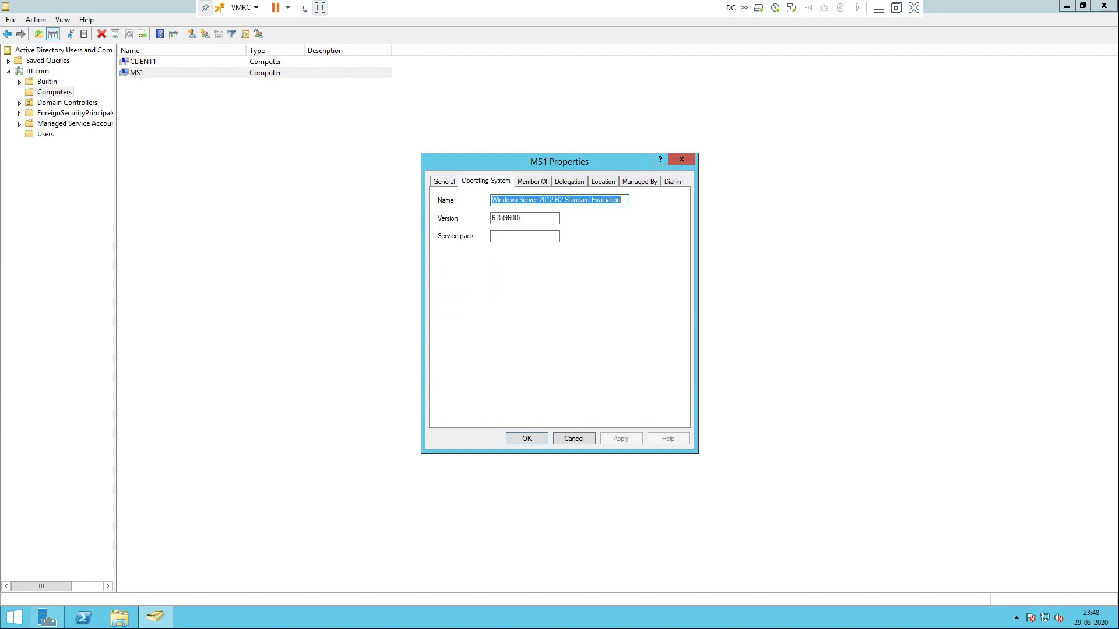
pyautogui.hotkey('ctrl', 'Tab')
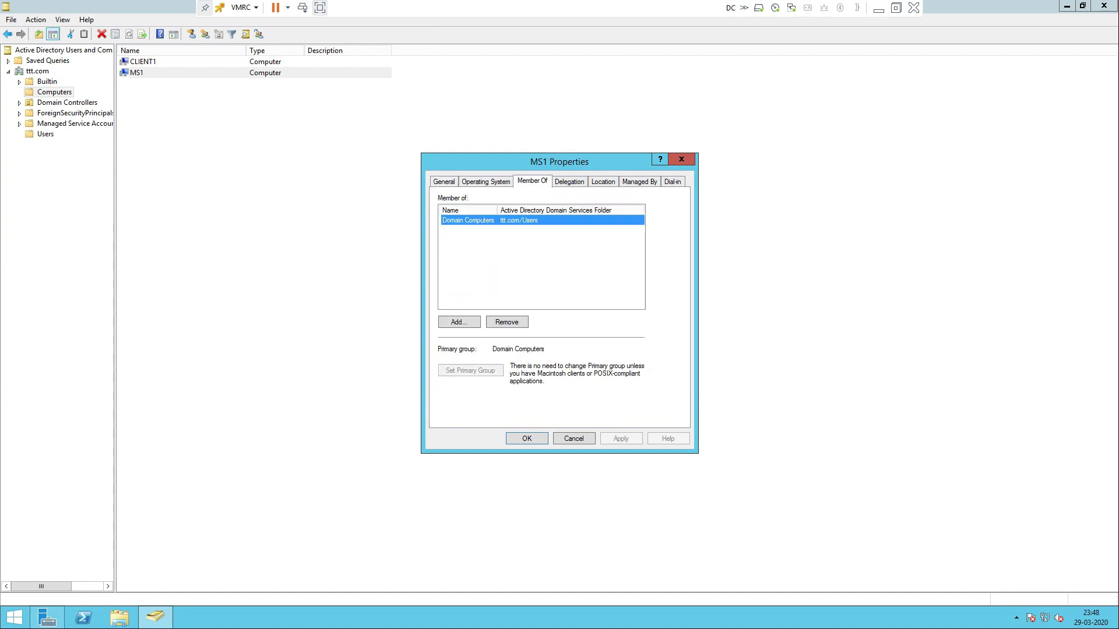
pyautogui.hotkey('ctrl', 'Tab')
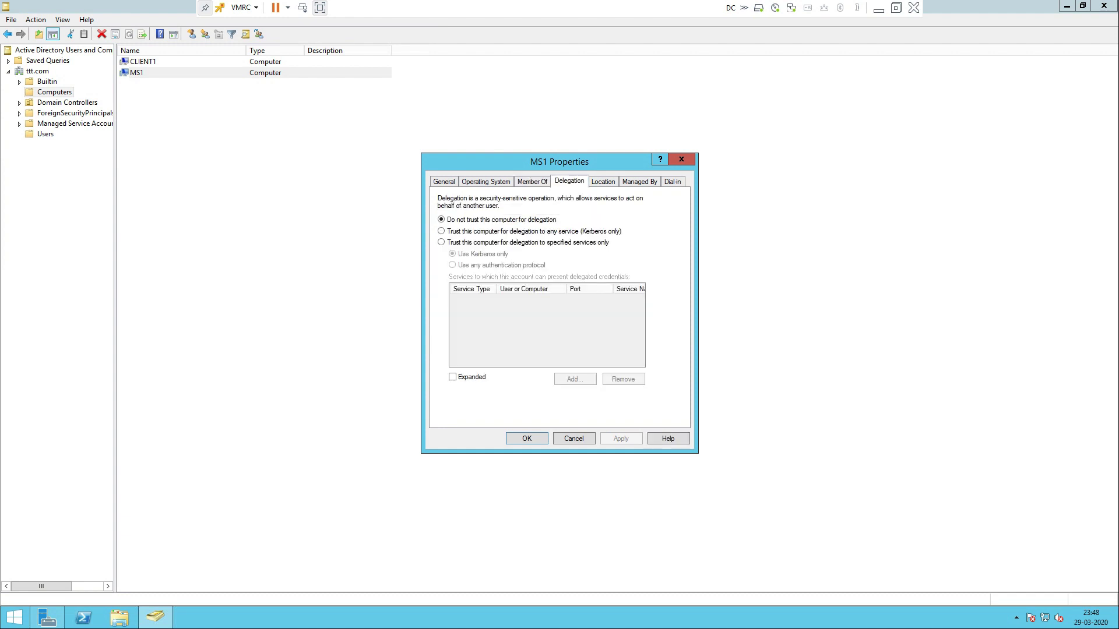
pyautogui.hotkey('ctrl', 'Tab')
pyautogui.hotkey('ctrl', 'Tab')
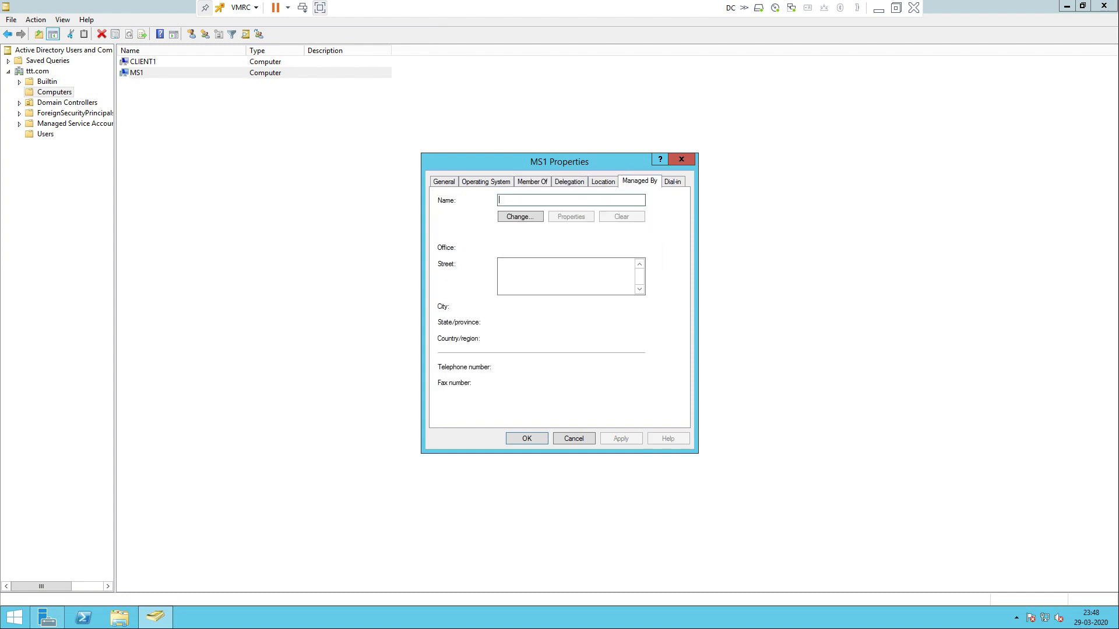
pyautogui.hotkey('ctrl', 'Tab')
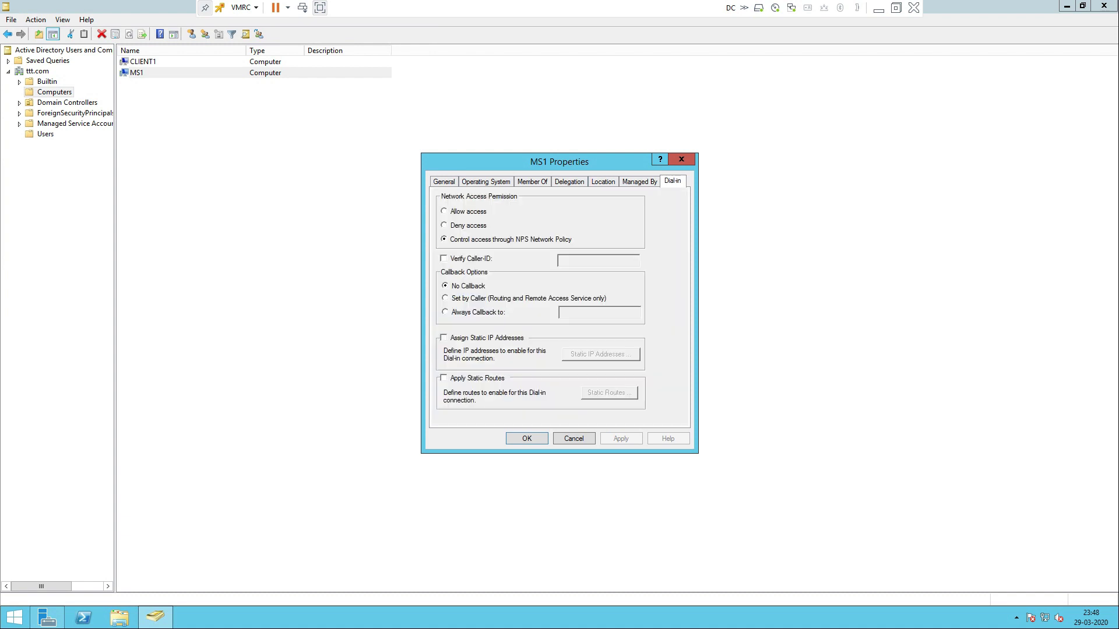
pyautogui.hotkey('ctrl', 'Tab')
pyautogui.hotkey('ctrl', 'Tab')
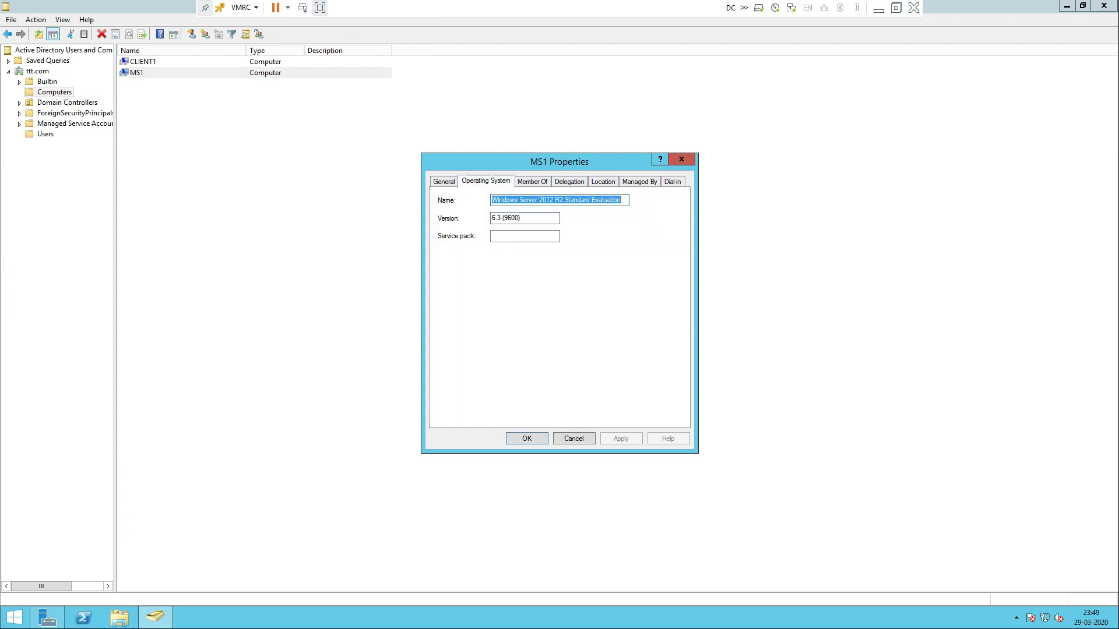
pyautogui.press('Escape')
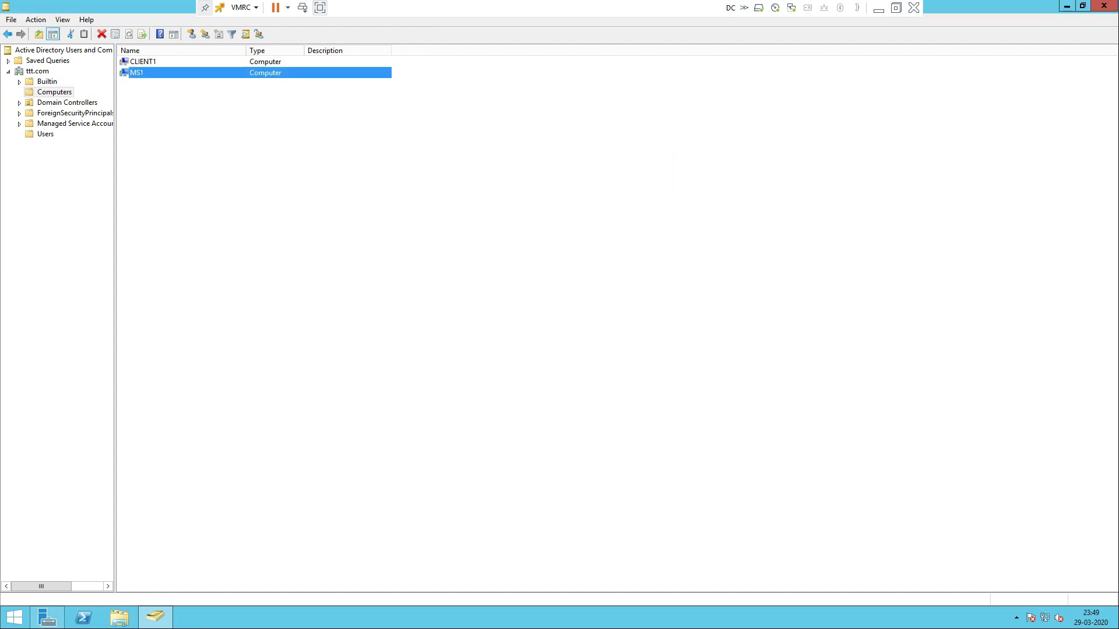
# Check CLIENT1's Operating System tab showing Windows 10 Pro 10.0 (17763), then close it
pyautogui.press('Up')
pyautogui.press('Return')
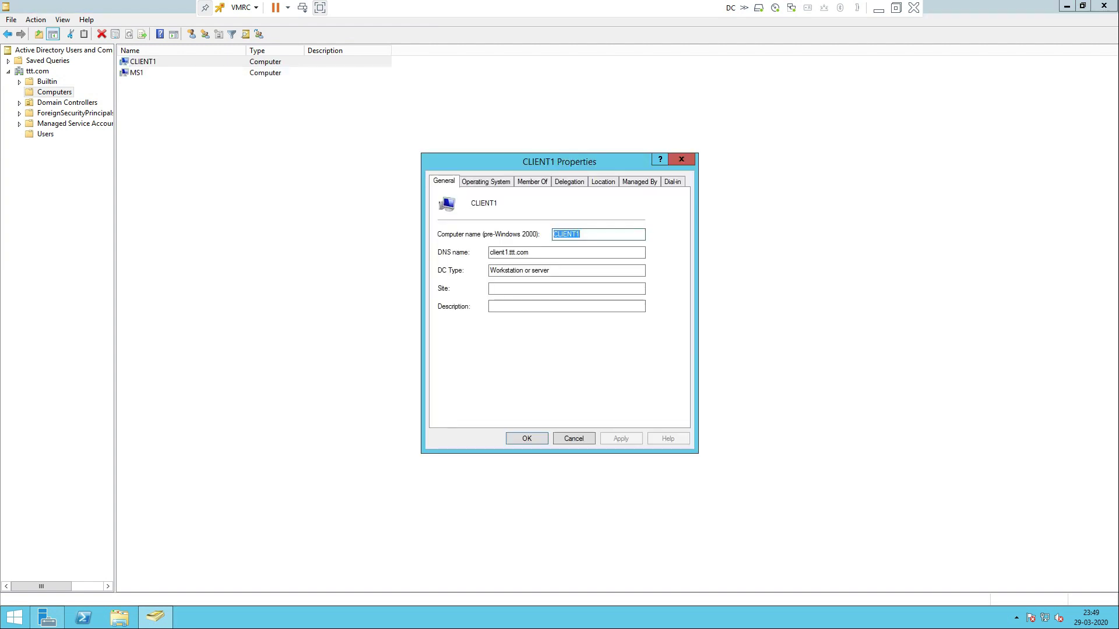
pyautogui.hotkey('ctrl', 'Tab')
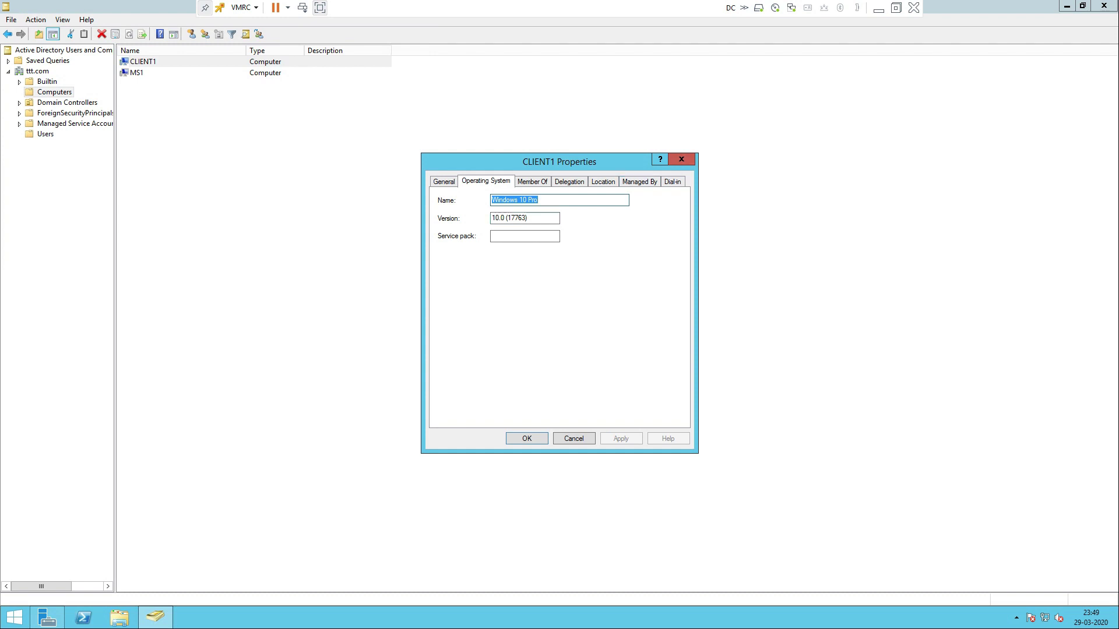
pyautogui.click(527, 439)
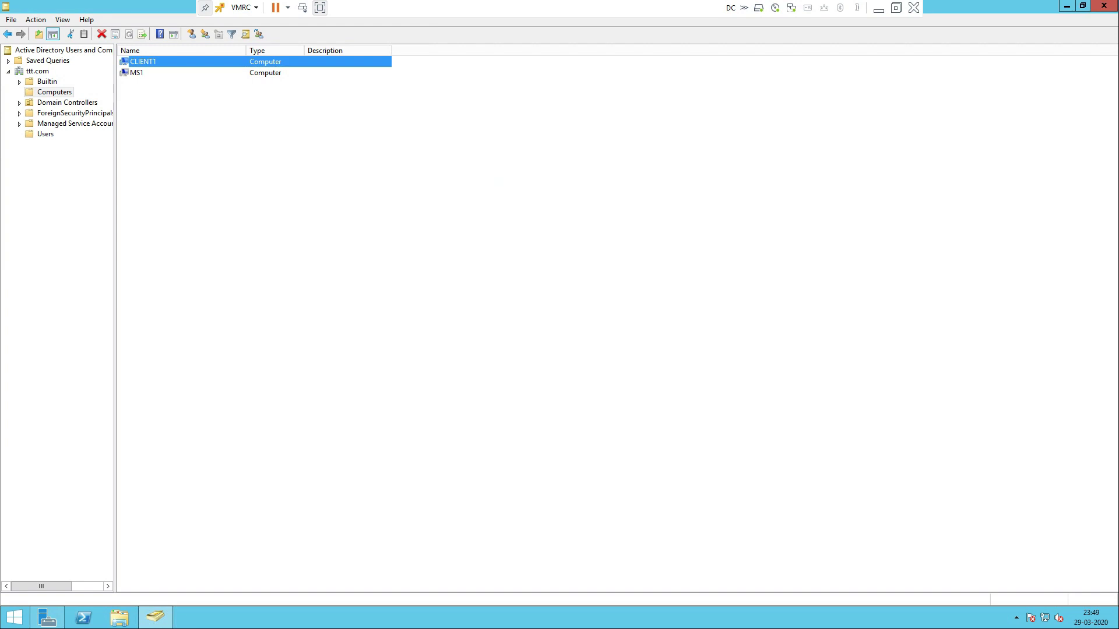
# Expand ttt.com, select the Users container, and open its New submenu
pyautogui.click(45, 134)
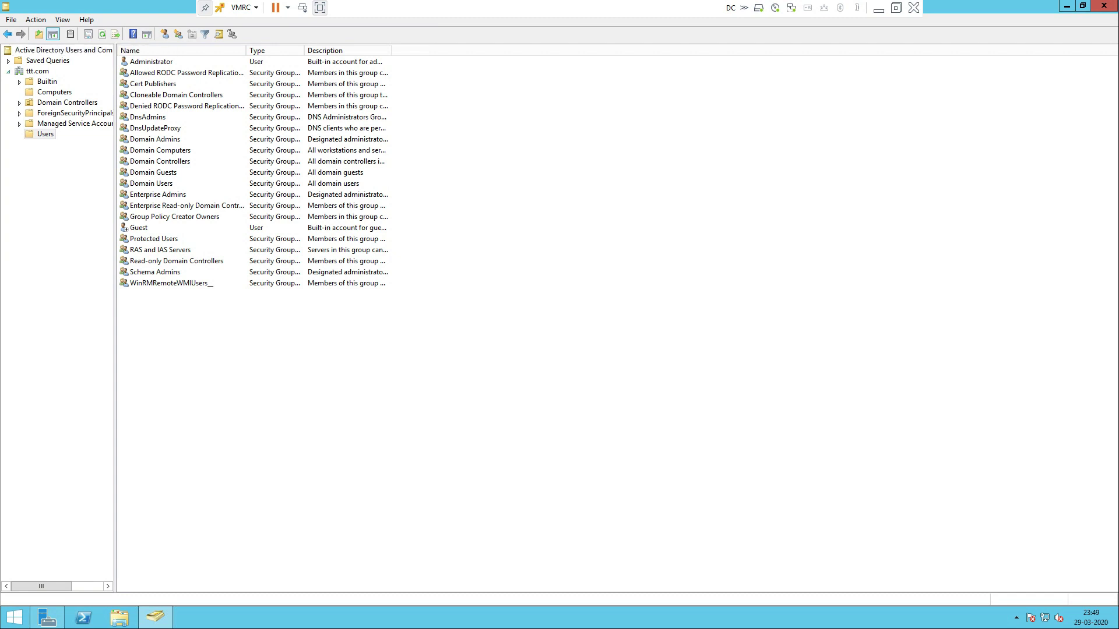
pyautogui.click(9, 71)
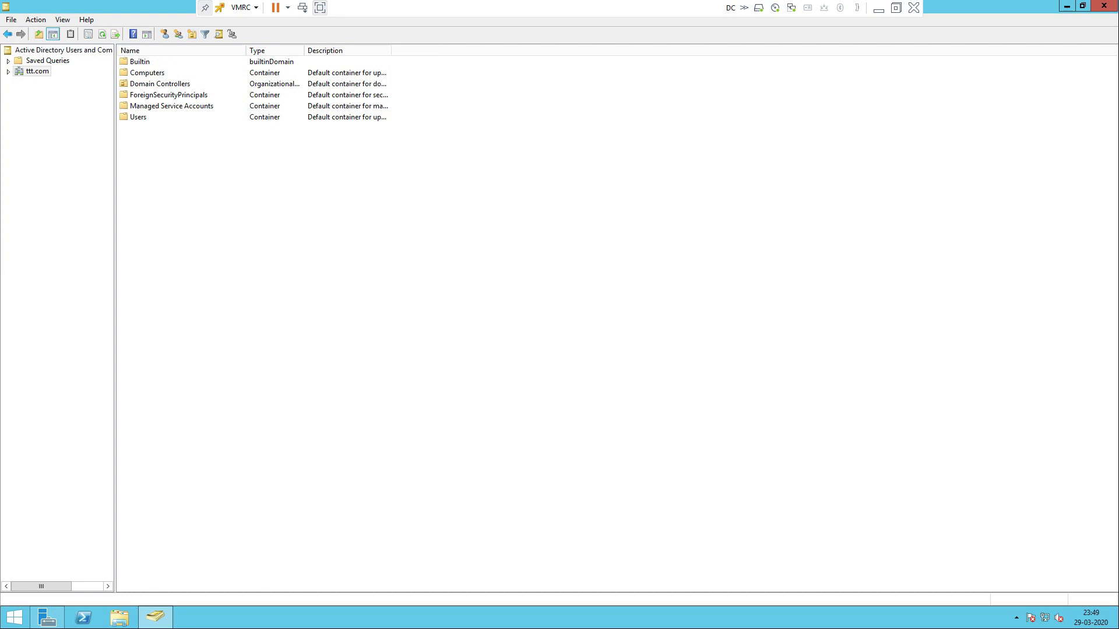
pyautogui.click(9, 71)
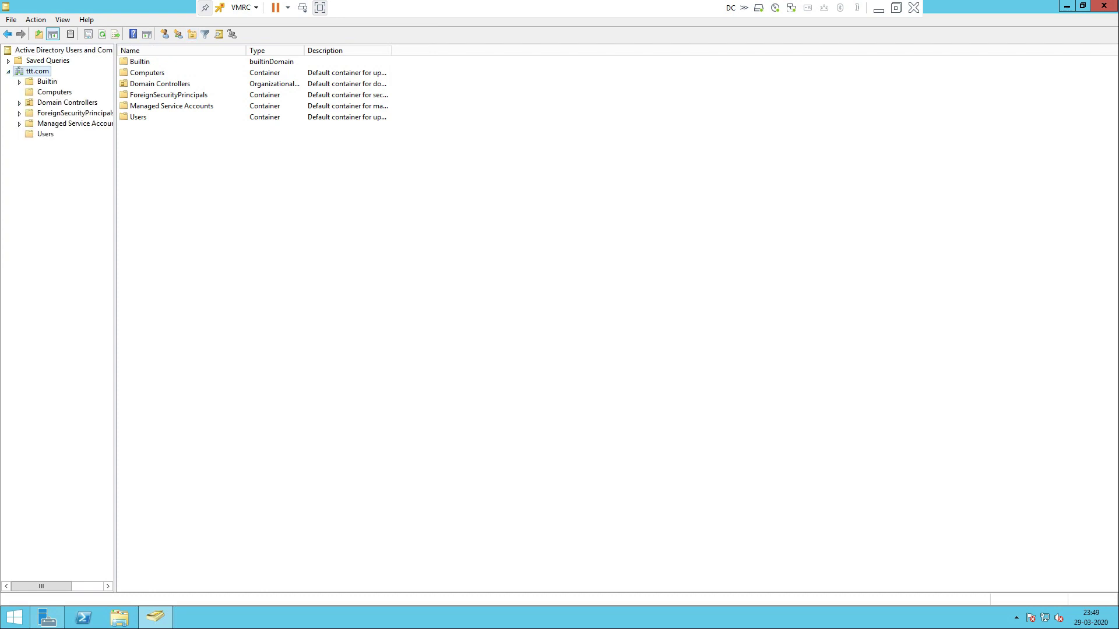
pyautogui.click(44, 134)
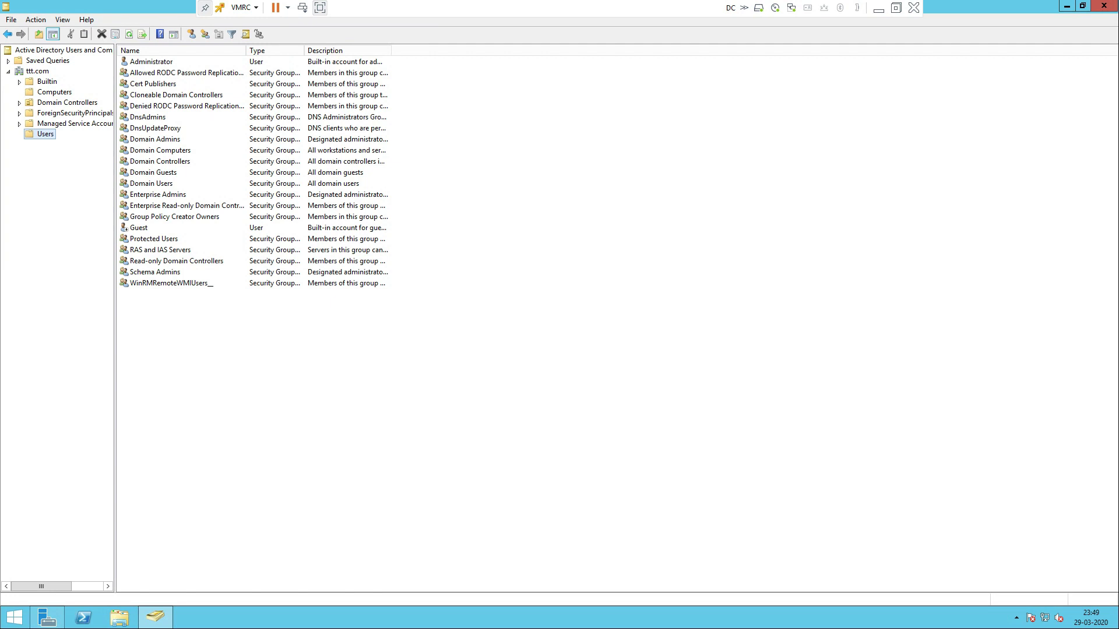
pyautogui.rightClick(41, 134)
pyautogui.moveTo(75, 171)
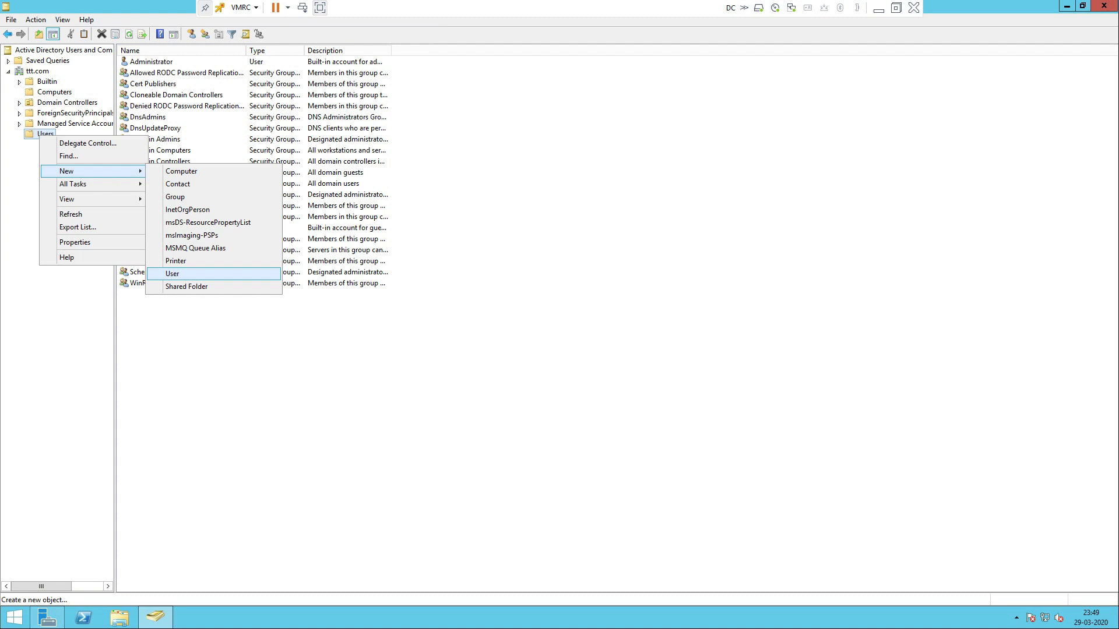
# Enter user1 as the new user's first name and logon name, then go on to the password page
pyautogui.click(172, 274)
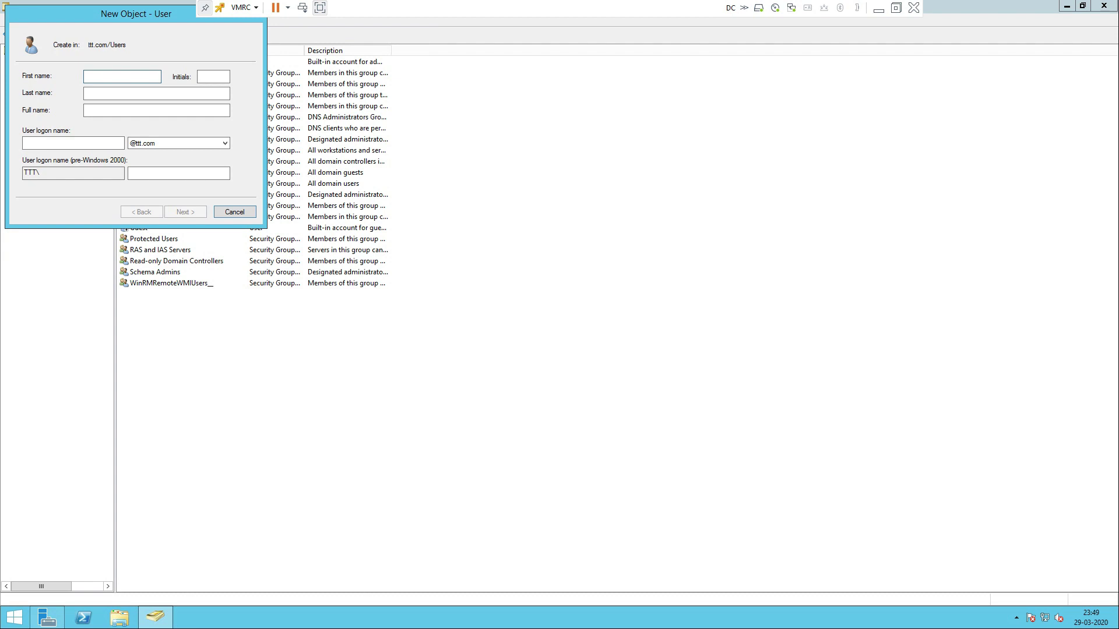
pyautogui.write('user1')
pyautogui.click(74, 144)
pyautogui.write('use')
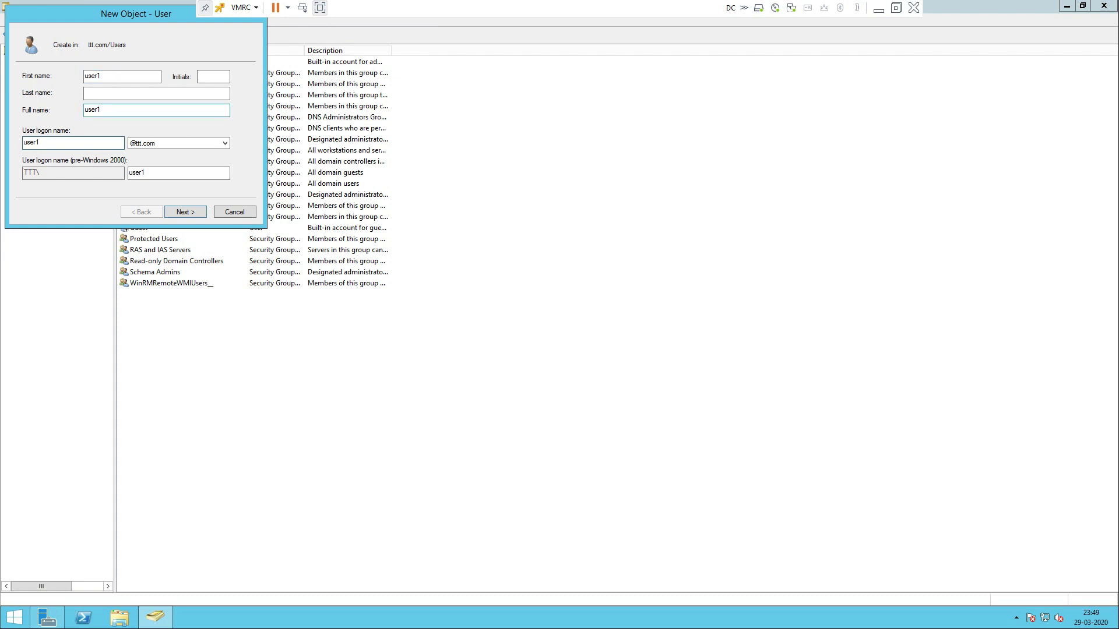
pyautogui.moveTo(107, 110); pyautogui.dragTo(89, 110)
pyautogui.click(102, 110)
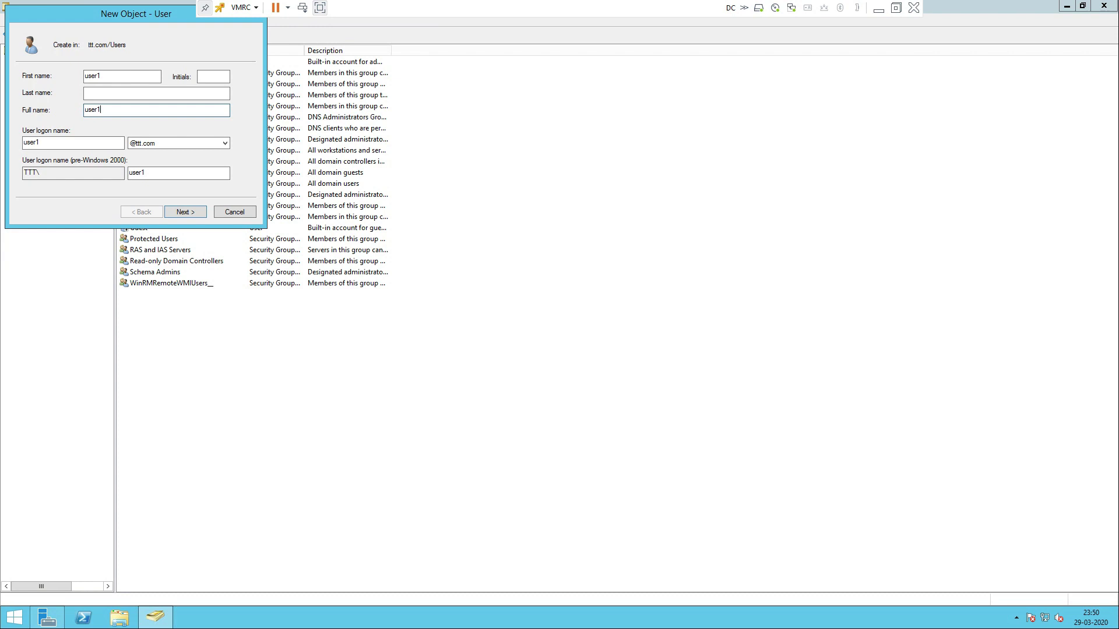
pyautogui.hotkey('shift', 'Home')
pyautogui.press('End')
pyautogui.click(73, 143)
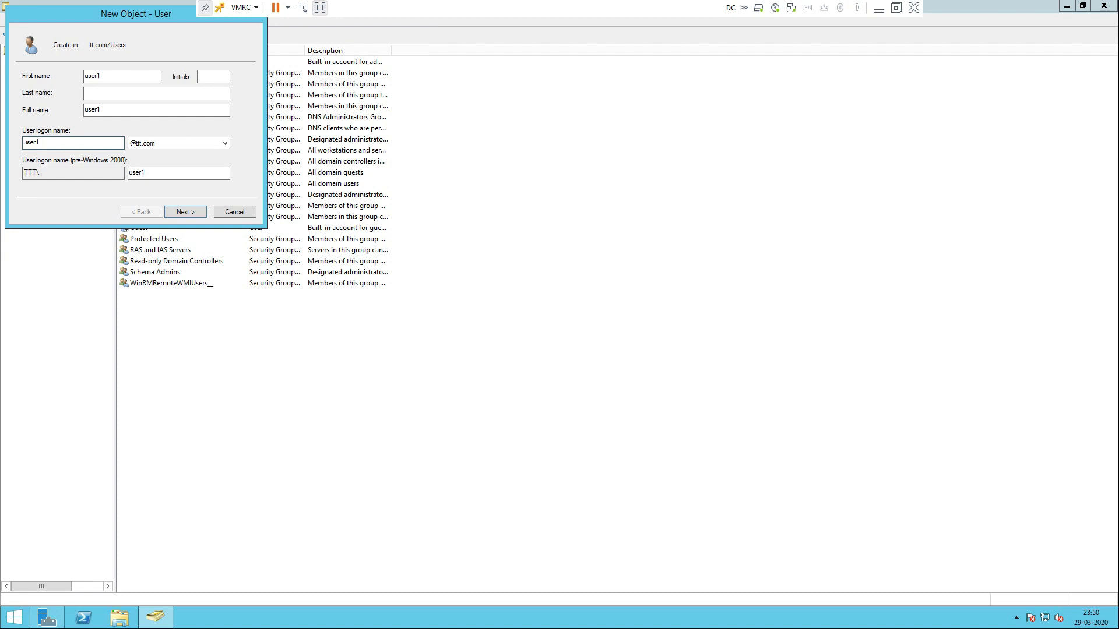
pyautogui.hotkey('shift', 'Home')
pyautogui.press('End')
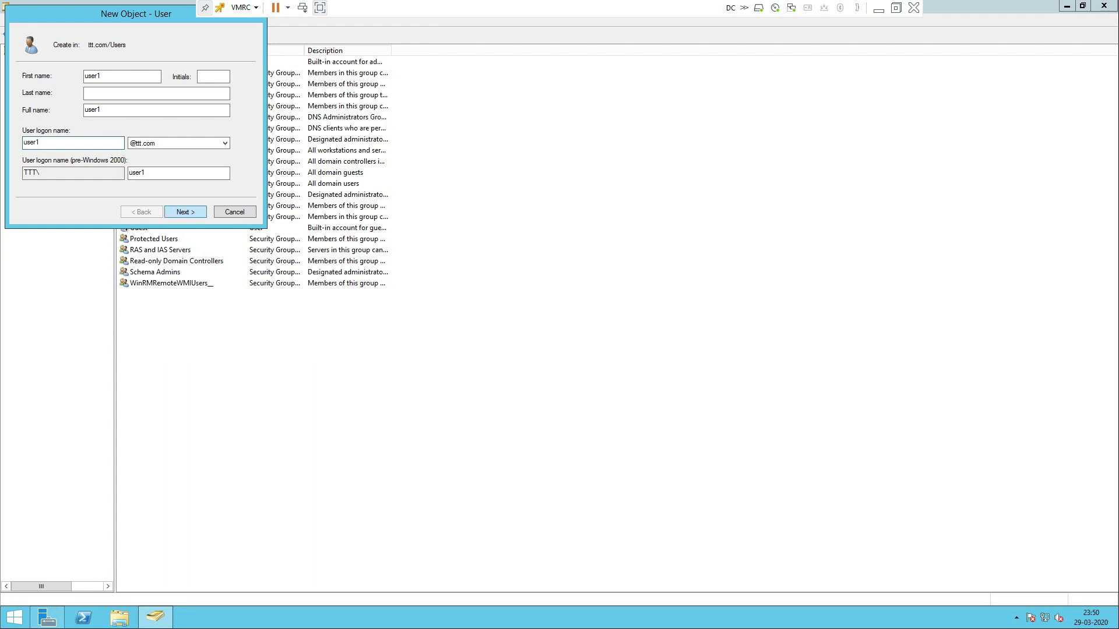
pyautogui.press('Return')
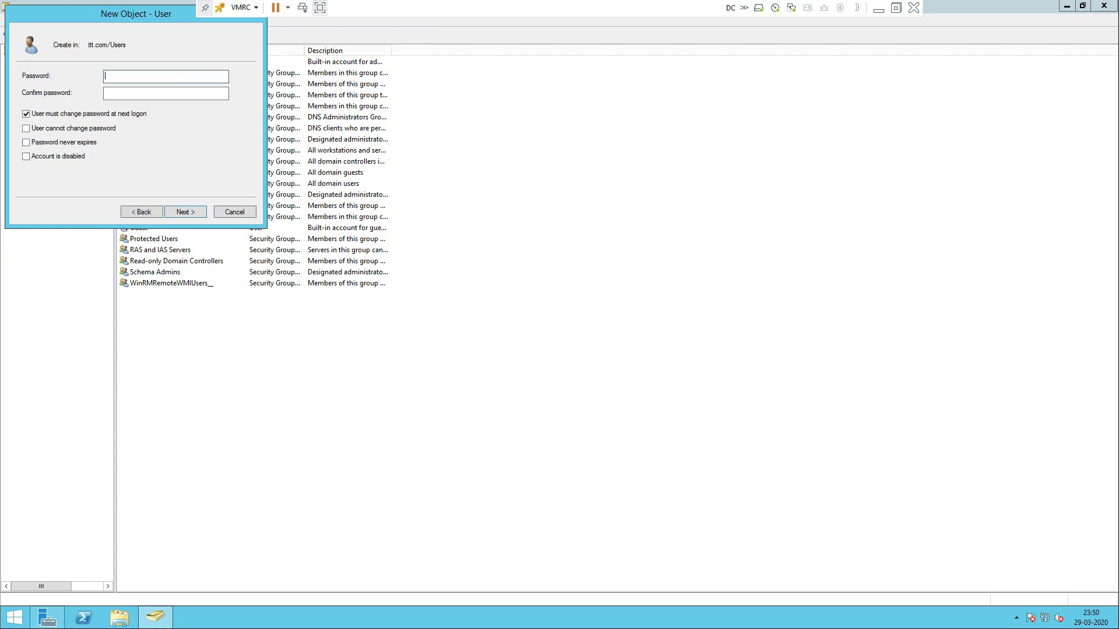
# Give user1 a password that never expires and that the user cannot change, then create the account
pyautogui.write('P@ssw0rd1')
pyautogui.press('Tab')
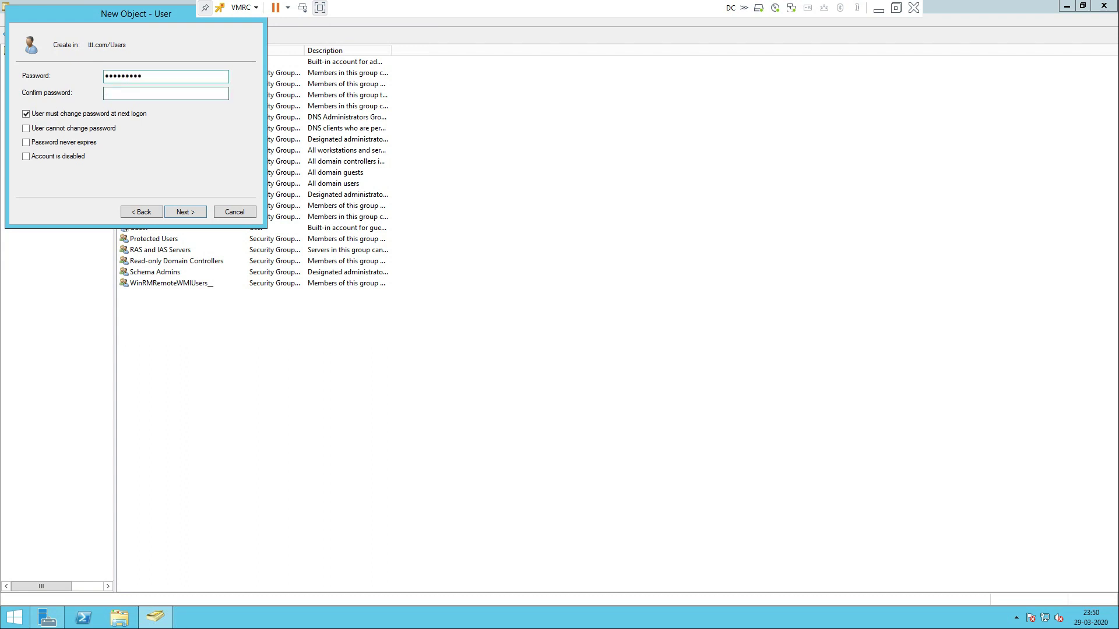
pyautogui.write('P@ssw0rd1')
pyautogui.click(26, 142)
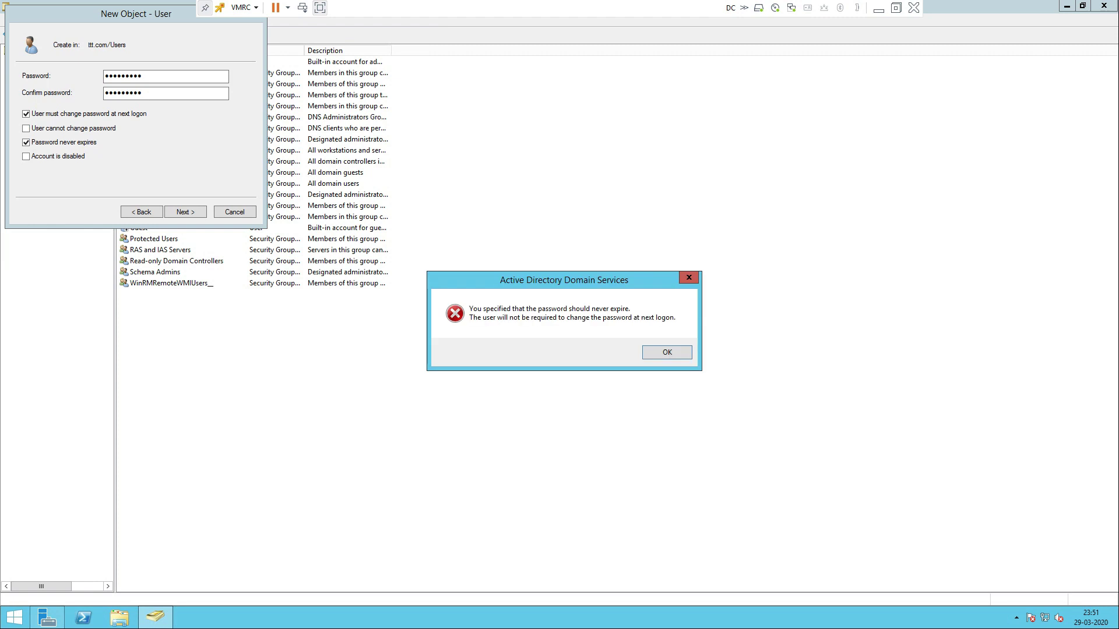
pyautogui.press('Return')
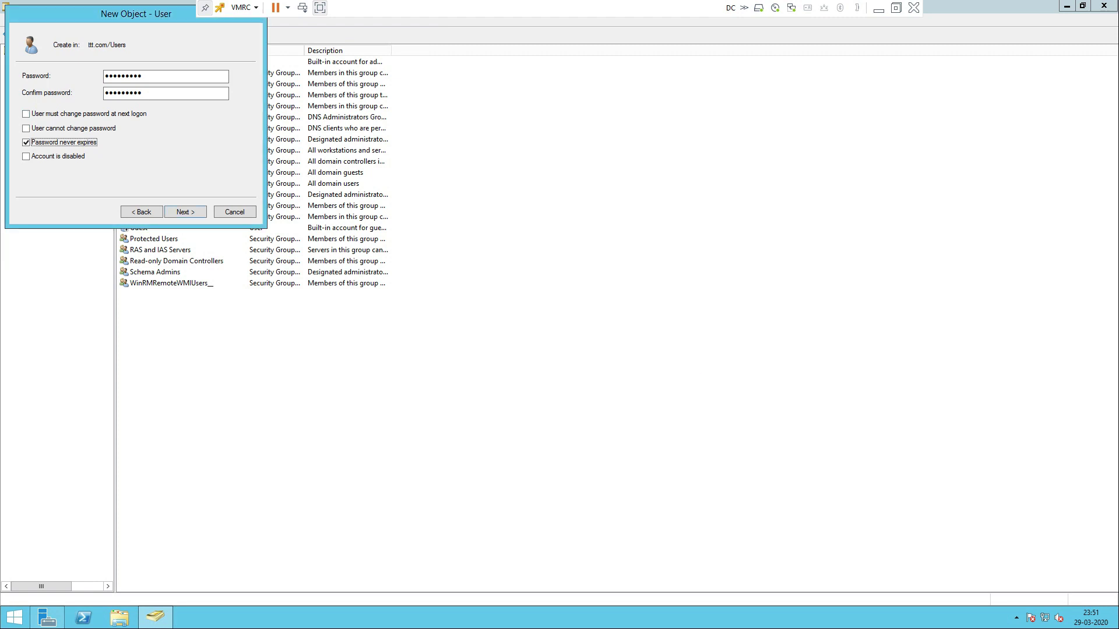
pyautogui.click(26, 114)
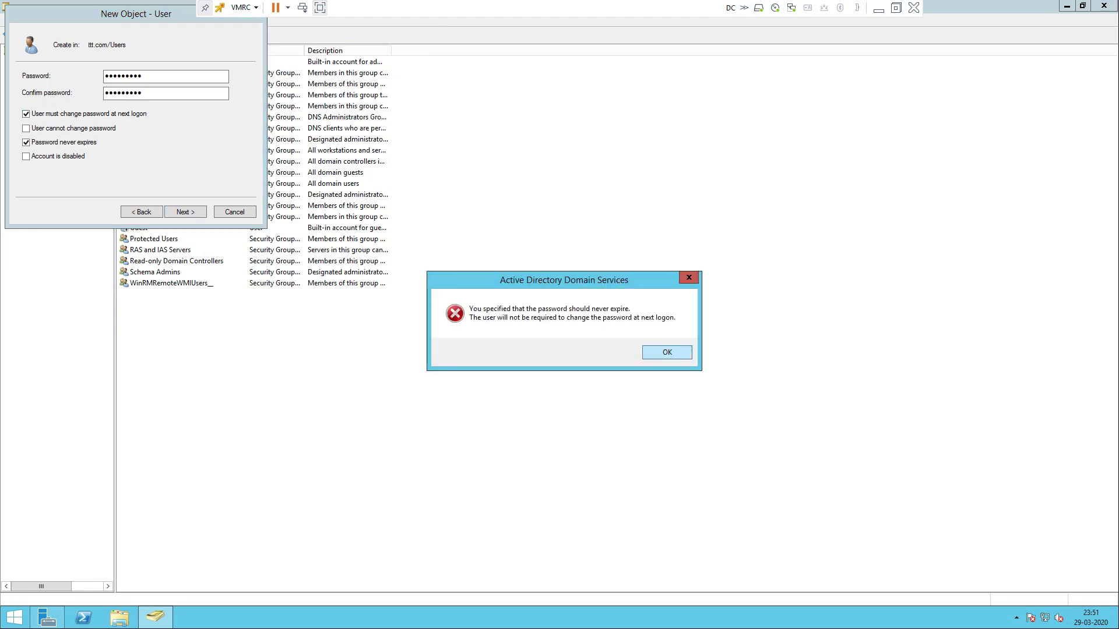
pyautogui.press('Return')
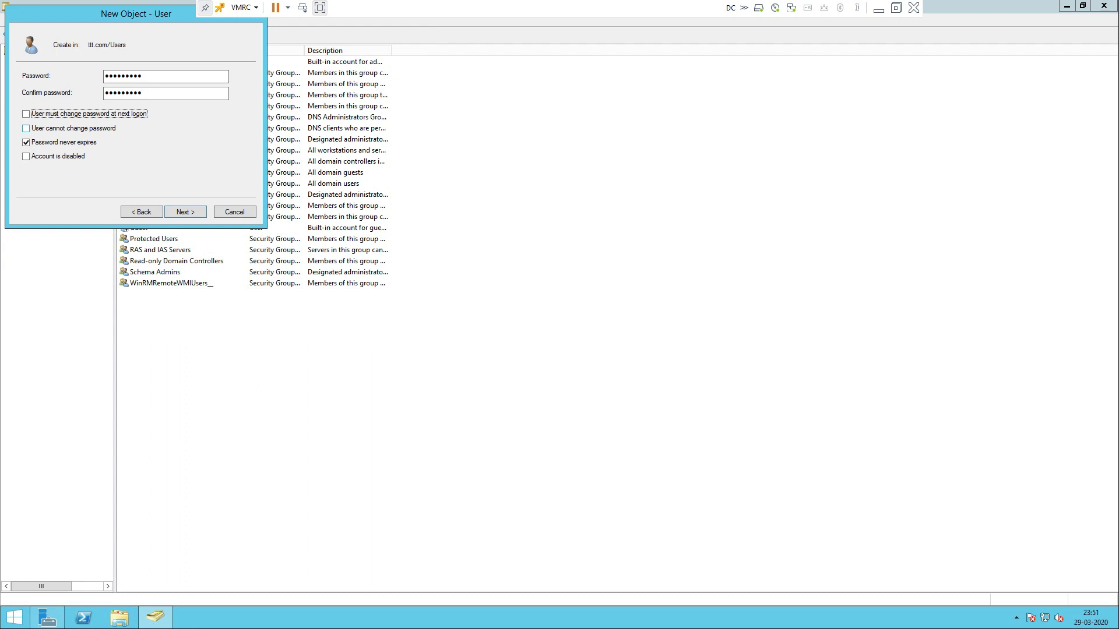
pyautogui.click(26, 128)
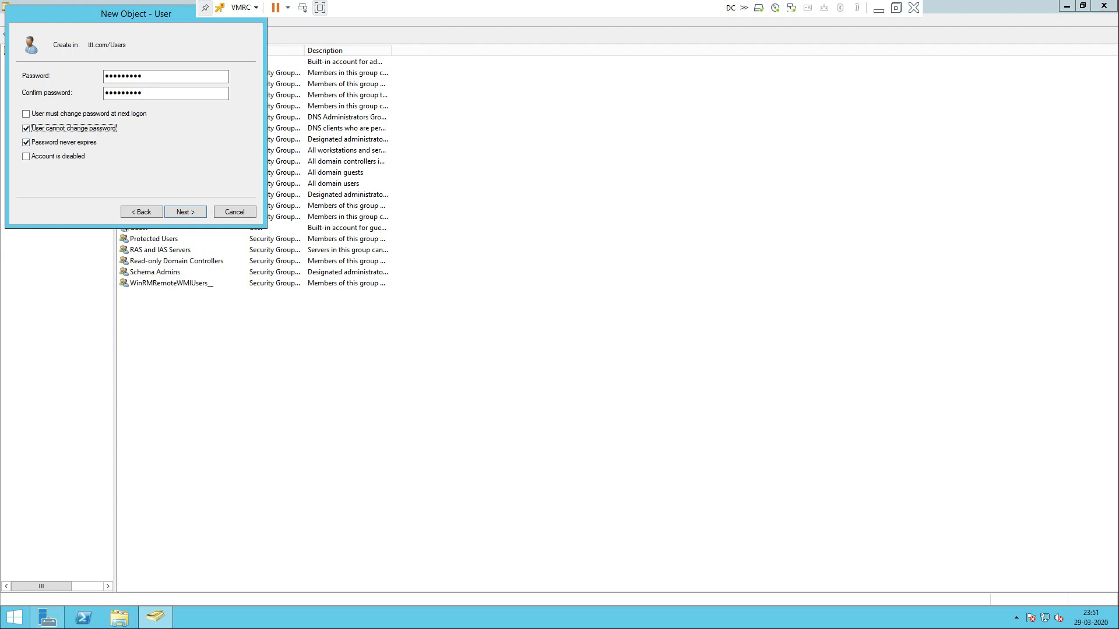
pyautogui.press('Return')
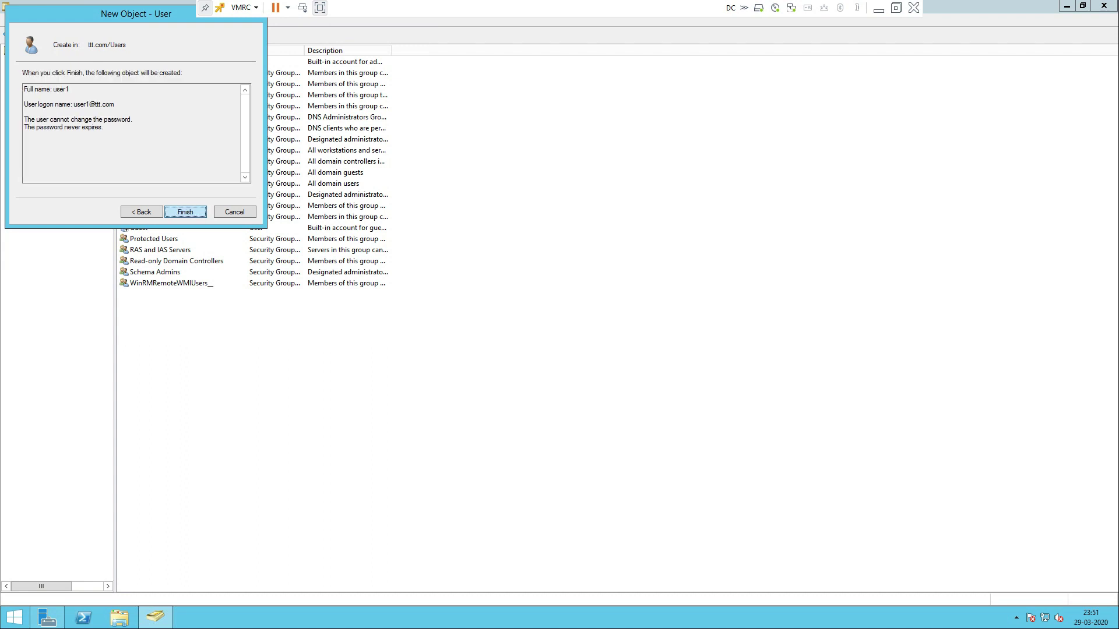
pyautogui.press('Return')
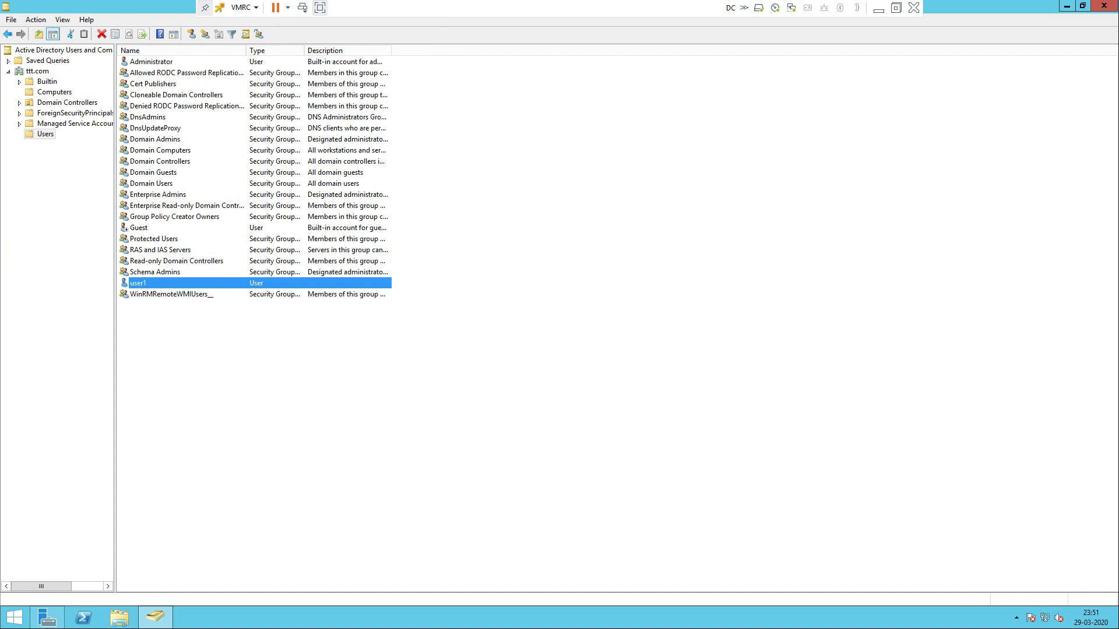
# Review user1's General, Address, Account, Profile, Telephones and Organization properties
pyautogui.doubleClick(138, 283)
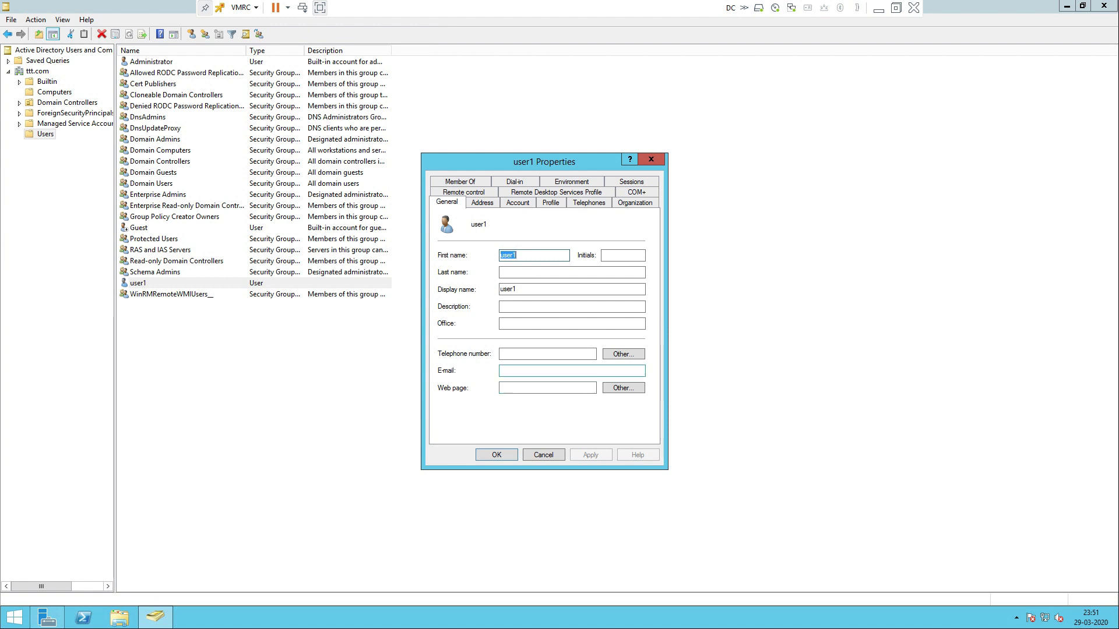
pyautogui.click(572, 371)
pyautogui.click(483, 202)
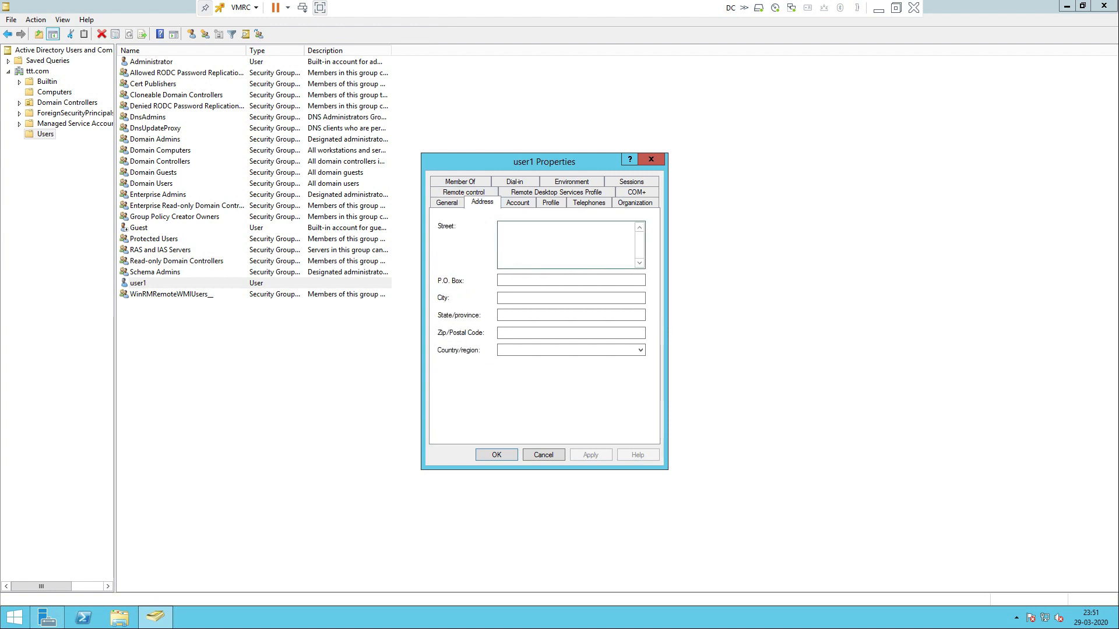
pyautogui.hotkey('ctrl', 'Tab')
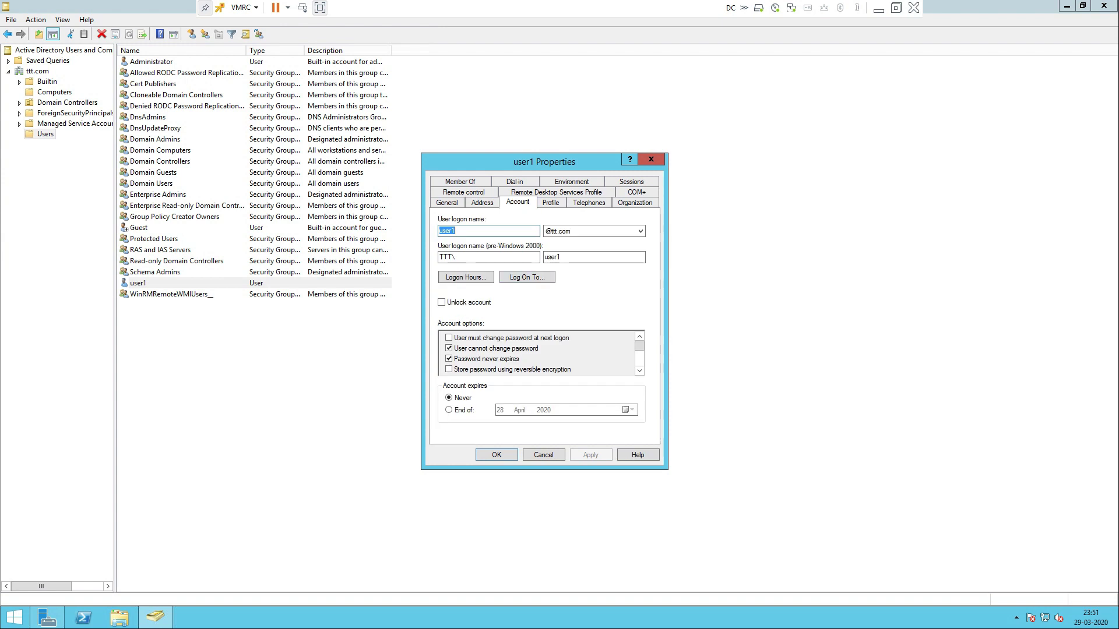
pyautogui.hotkey('ctrl', 'Tab')
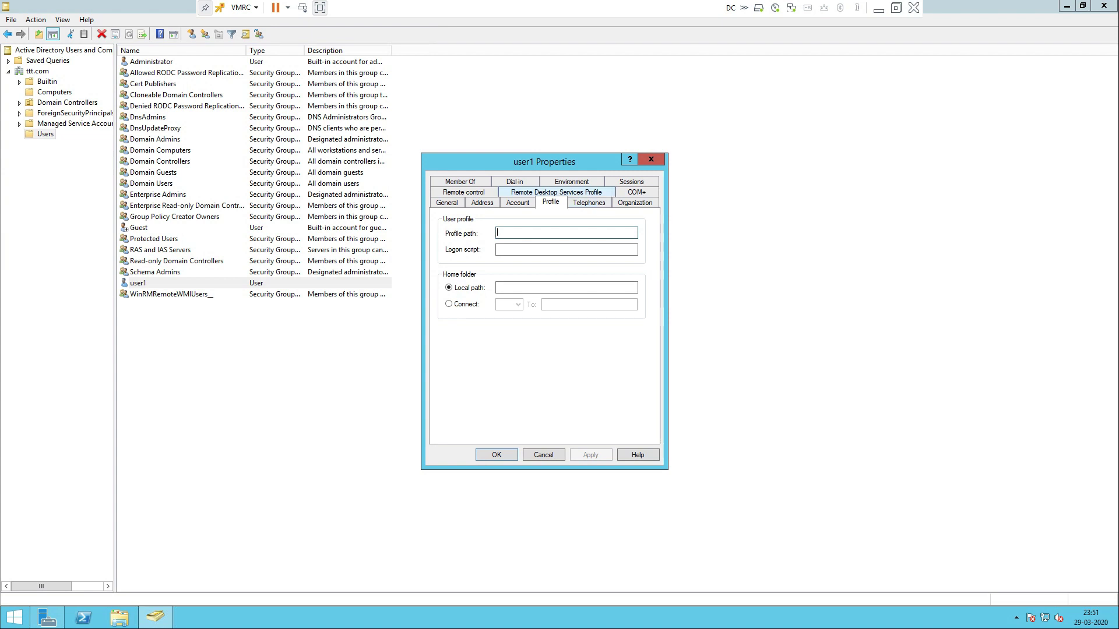
pyautogui.hotkey('ctrl', 'Tab')
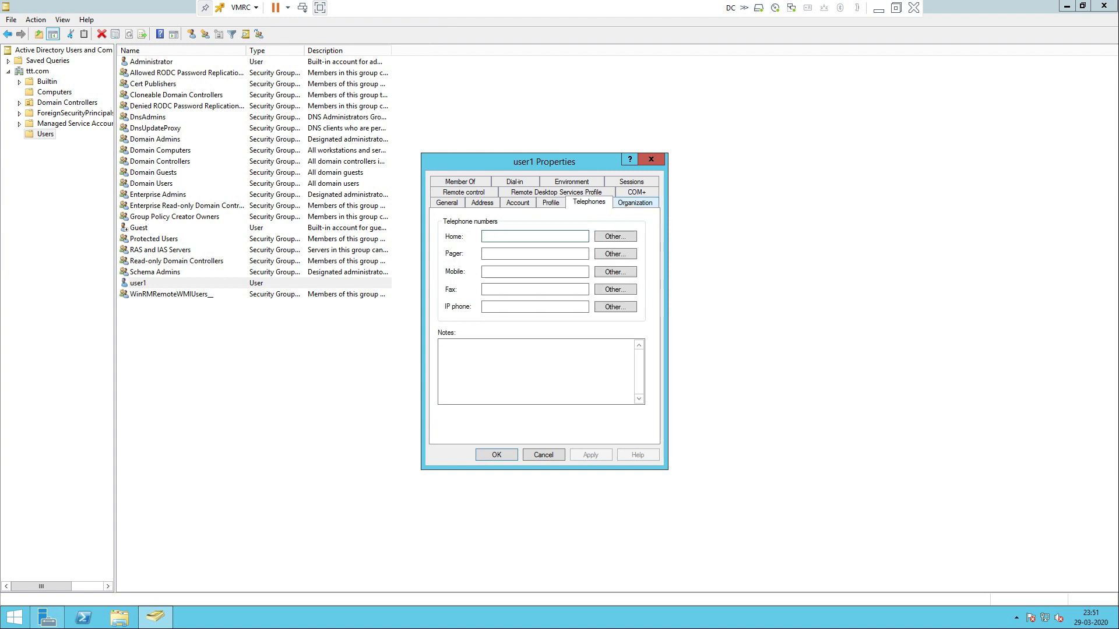
pyautogui.hotkey('ctrl', 'Tab')
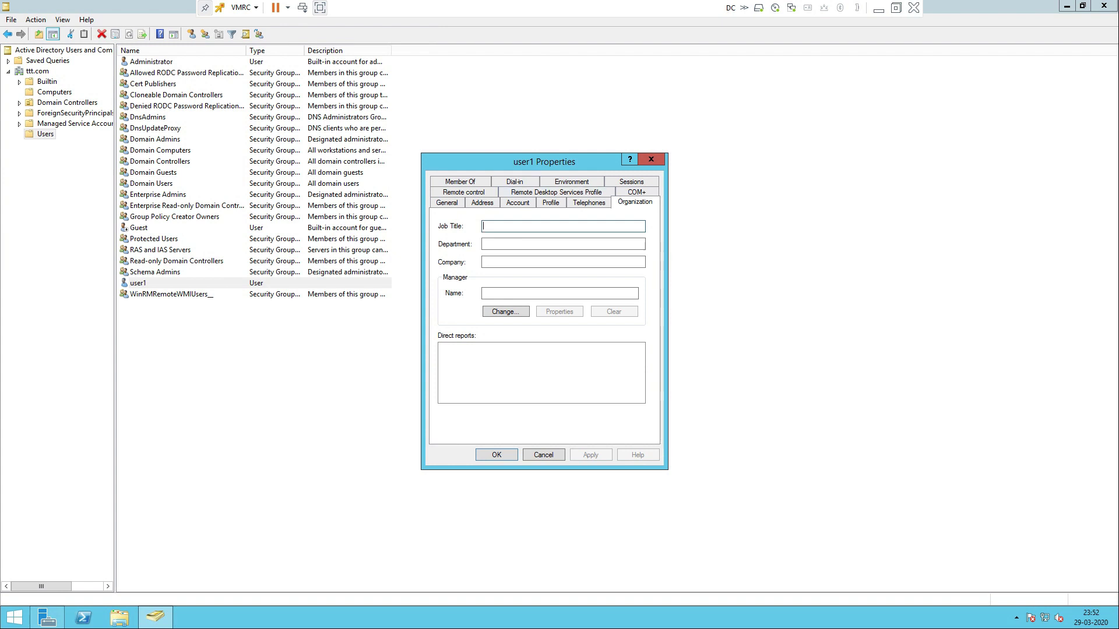
pyautogui.click(563, 263)
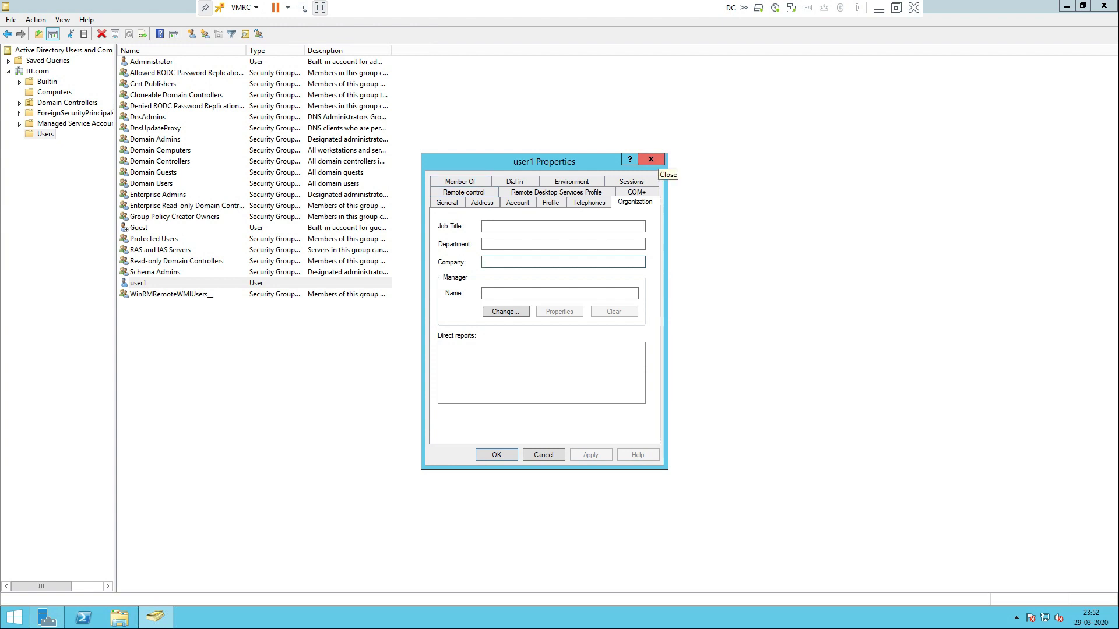
# Close user1's properties and minimize the server console to show the Word notes
pyautogui.click(651, 159)
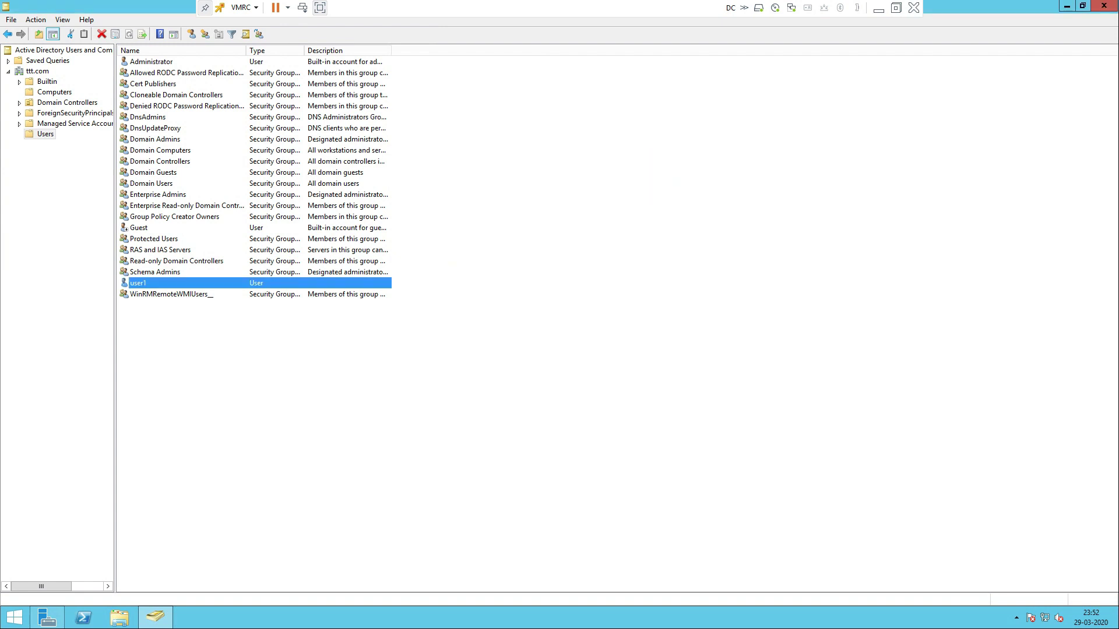
pyautogui.press('Return')
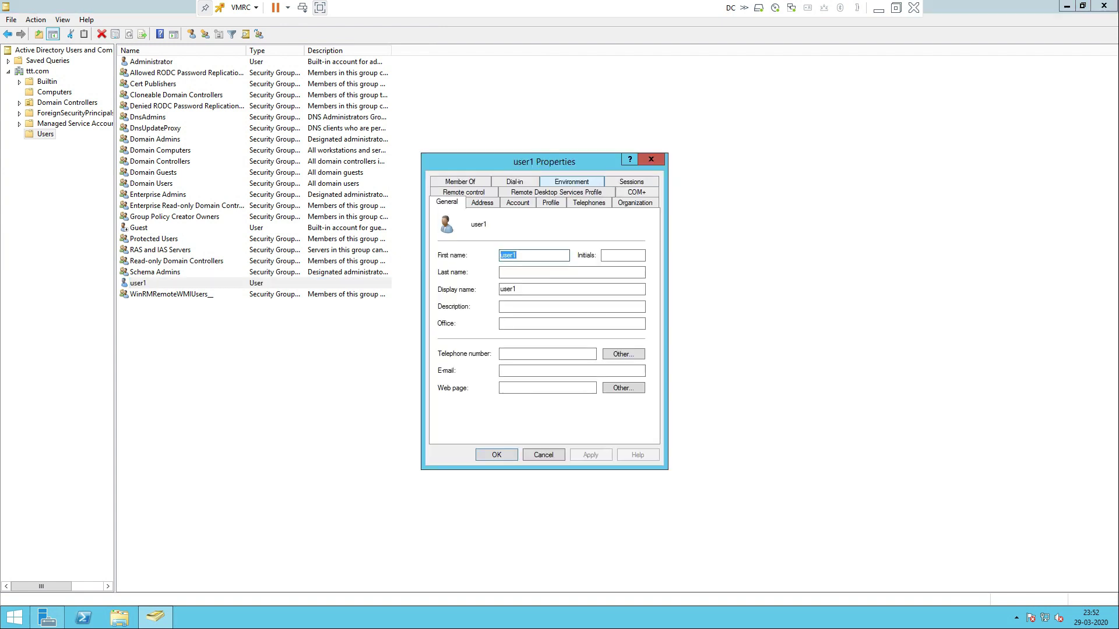
pyautogui.click(650, 160)
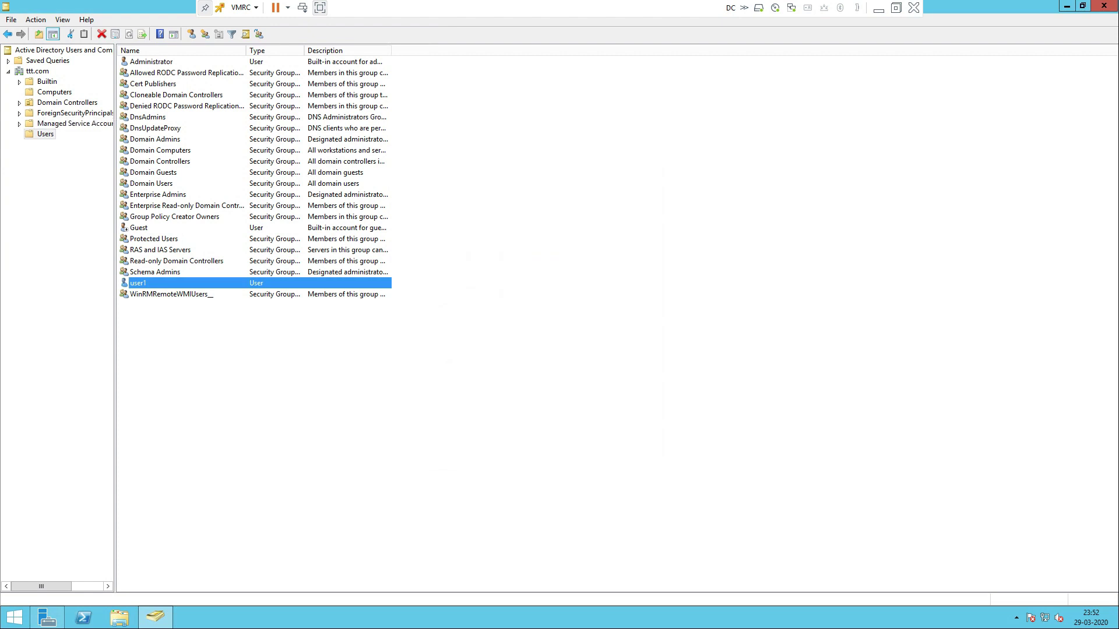
pyautogui.click(878, 9)
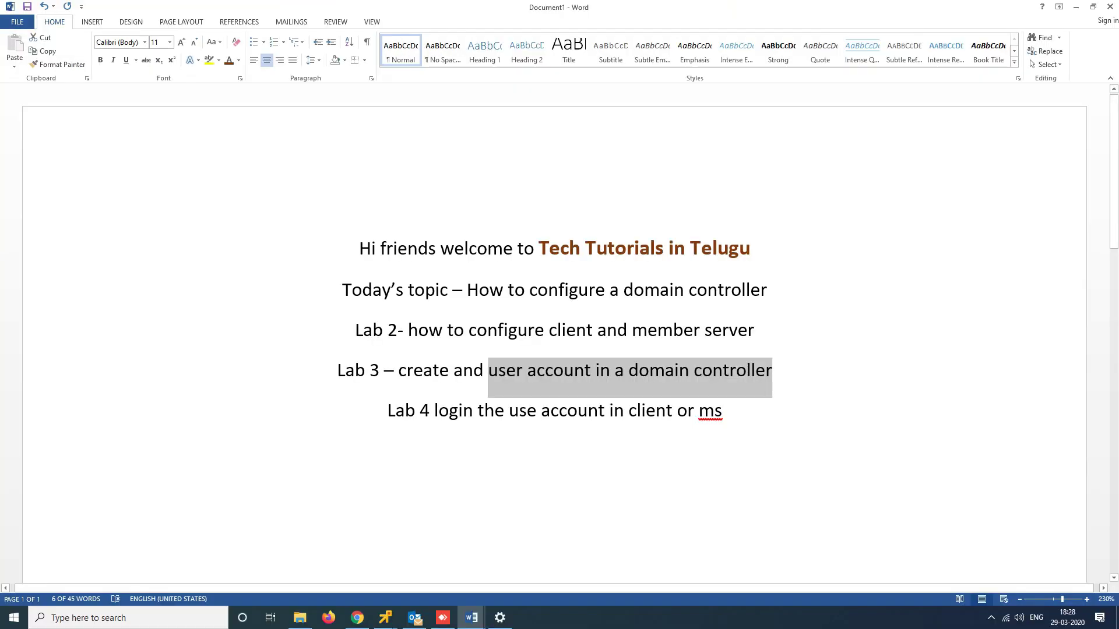
# Highlight 'account in client or ms' on the Lab 4 line of the notes
pyautogui.click(473, 370)
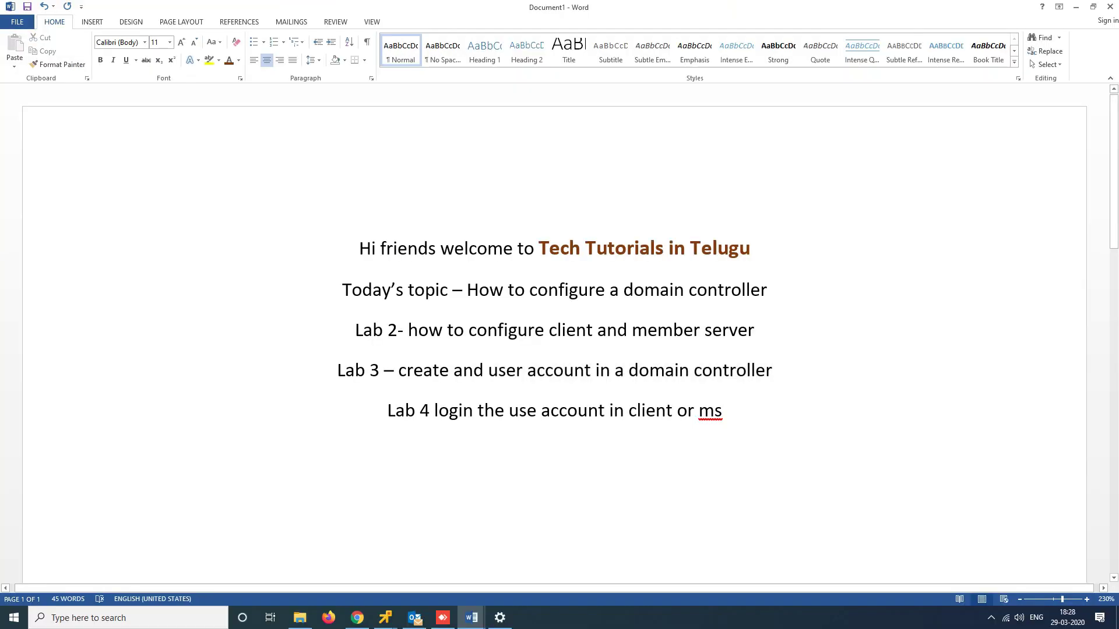
pyautogui.click(448, 411)
pyautogui.moveTo(566, 411); pyautogui.dragTo(722, 411)
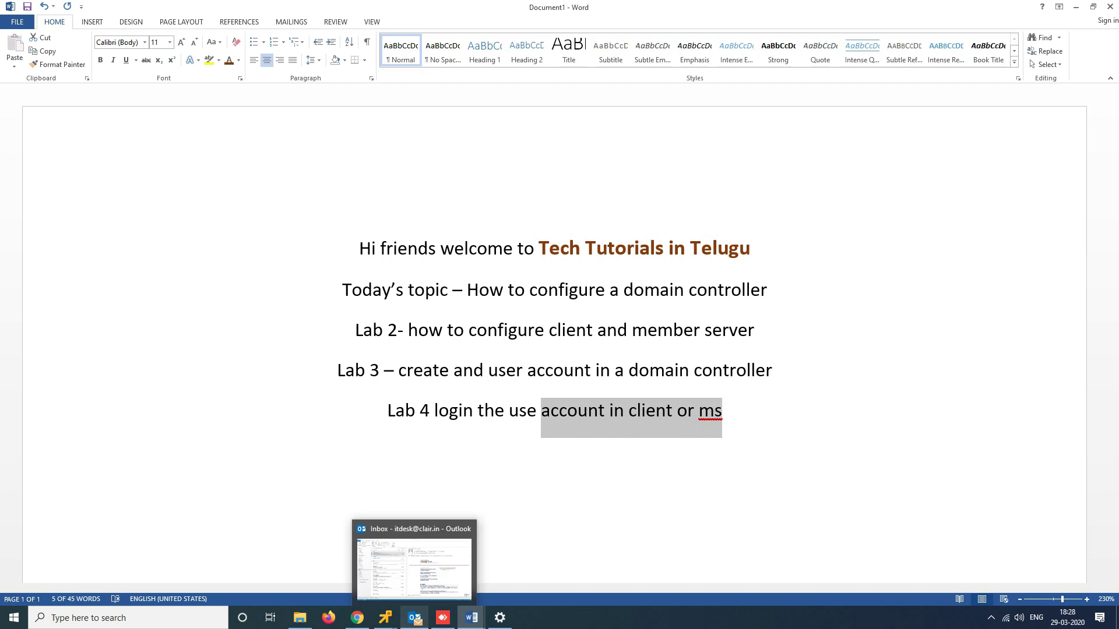
# Bring up the client1 virtual machine console from the VMware taskbar previews
pyautogui.click(385, 618)
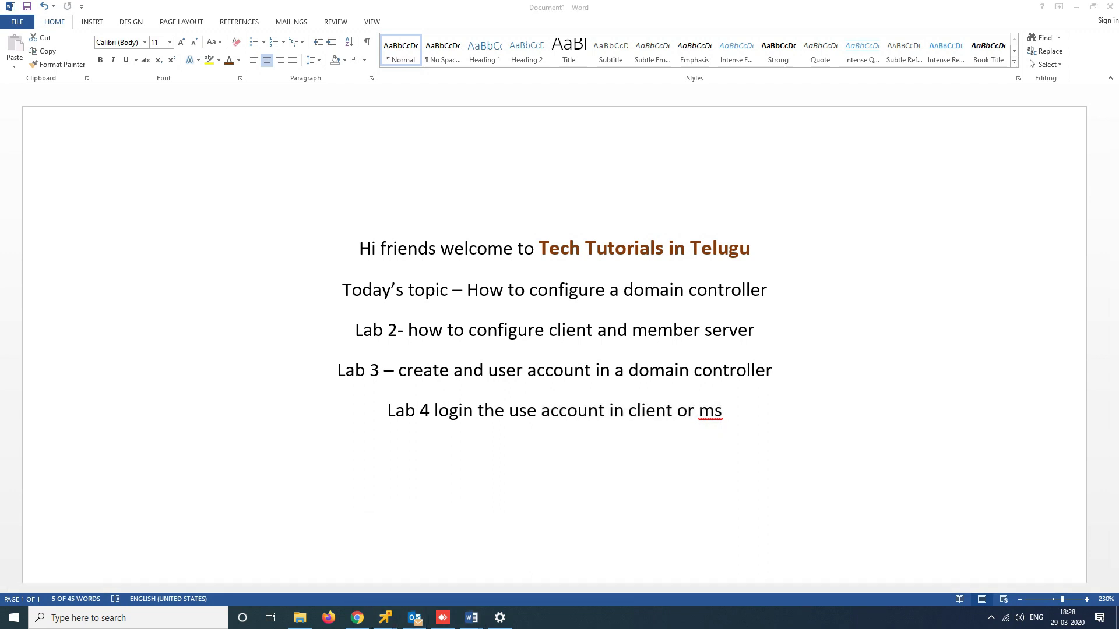
pyautogui.moveTo(383, 548)
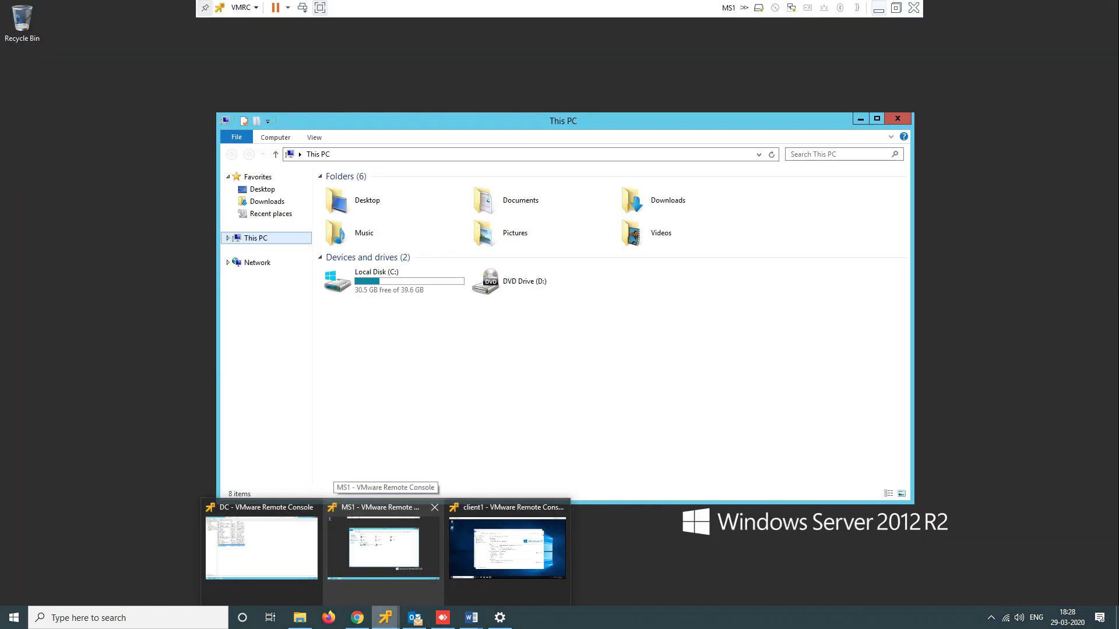
pyautogui.moveTo(507, 548)
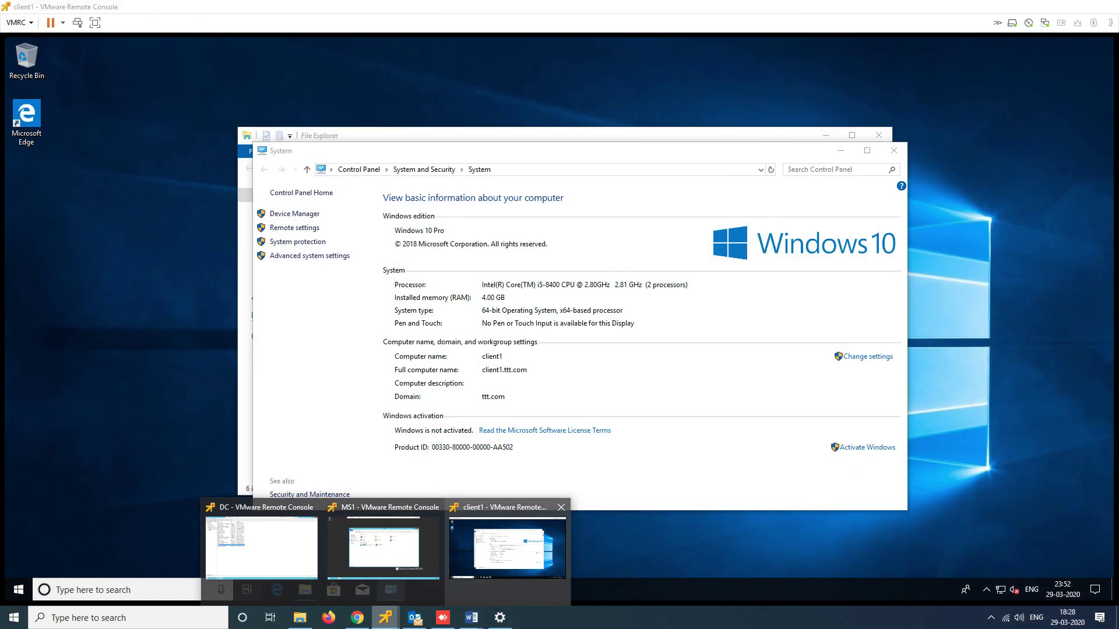
# Close System information and File Explorer on client1, then sign the administrator out
pyautogui.click(506, 548)
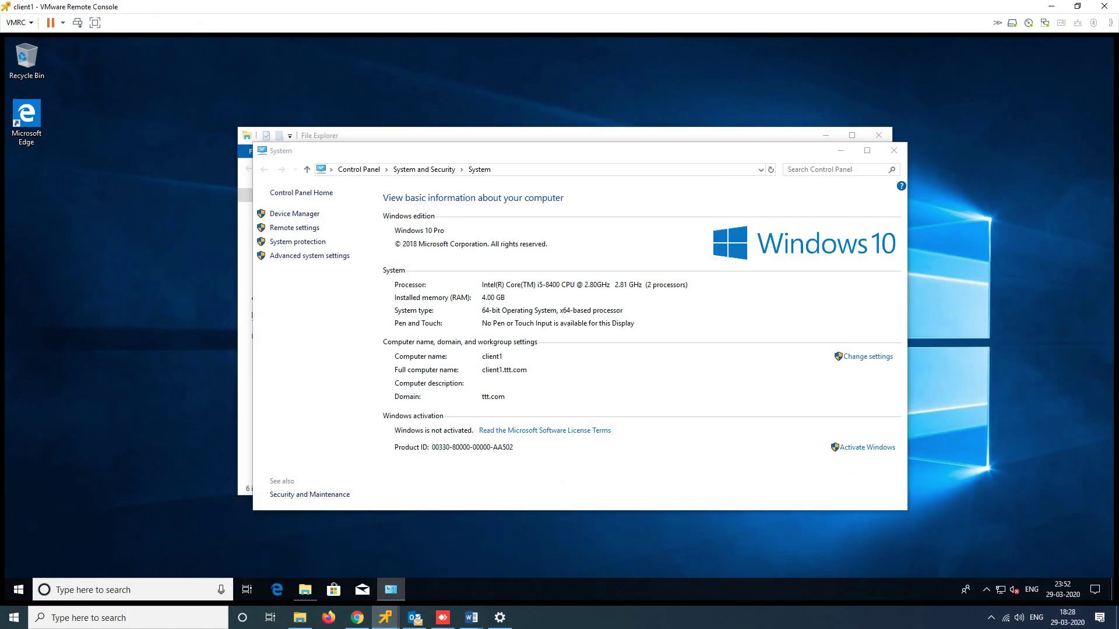
pyautogui.click(894, 151)
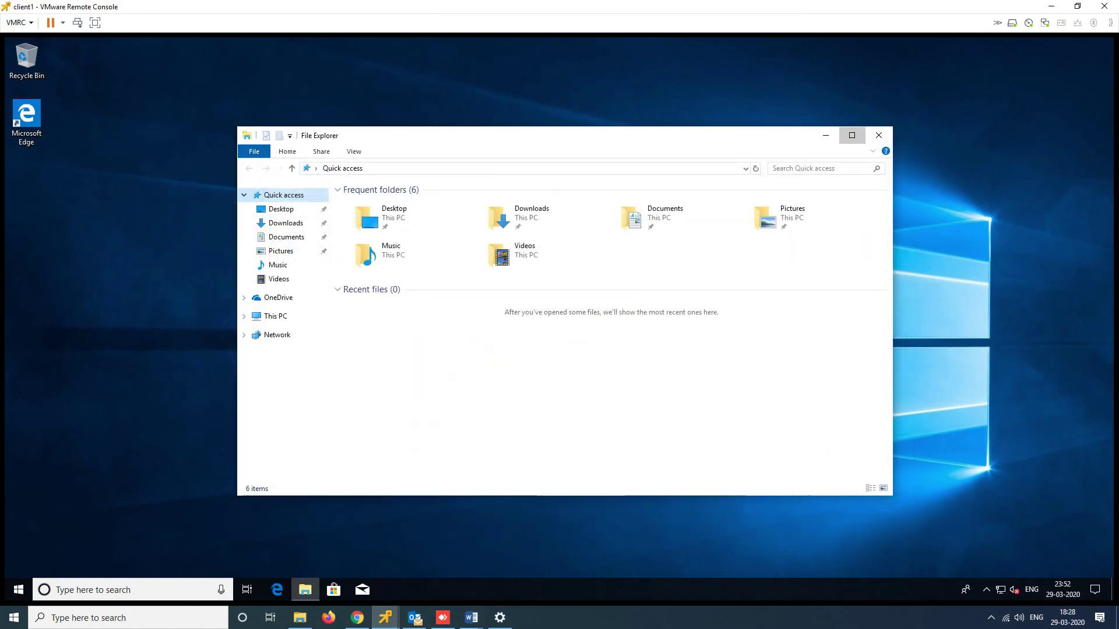
pyautogui.click(852, 135)
pyautogui.click(1099, 44)
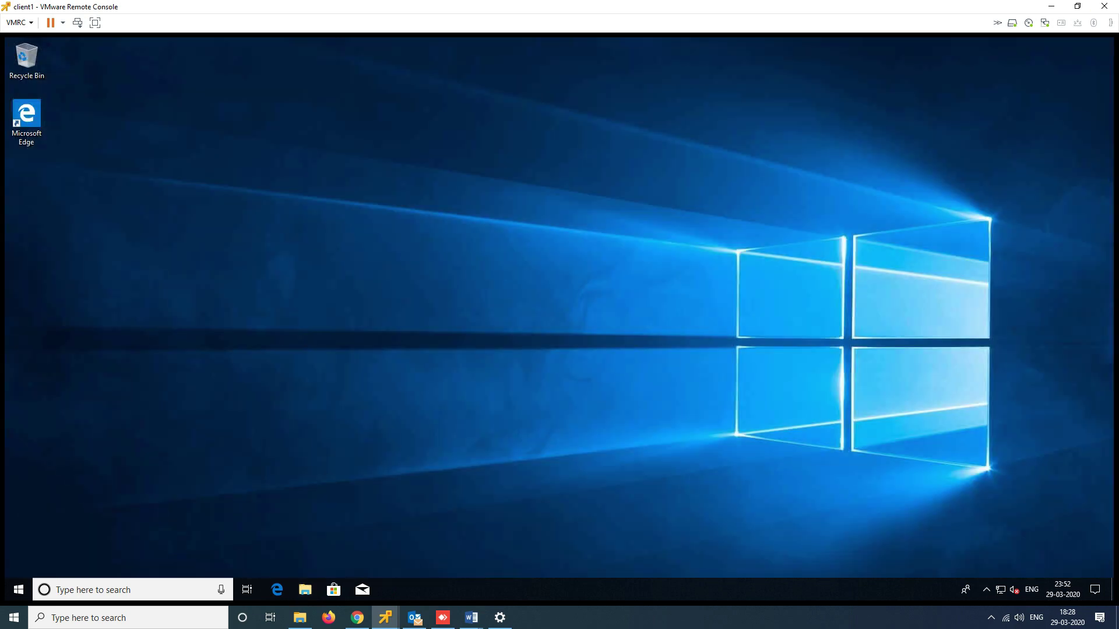
pyautogui.click(18, 590)
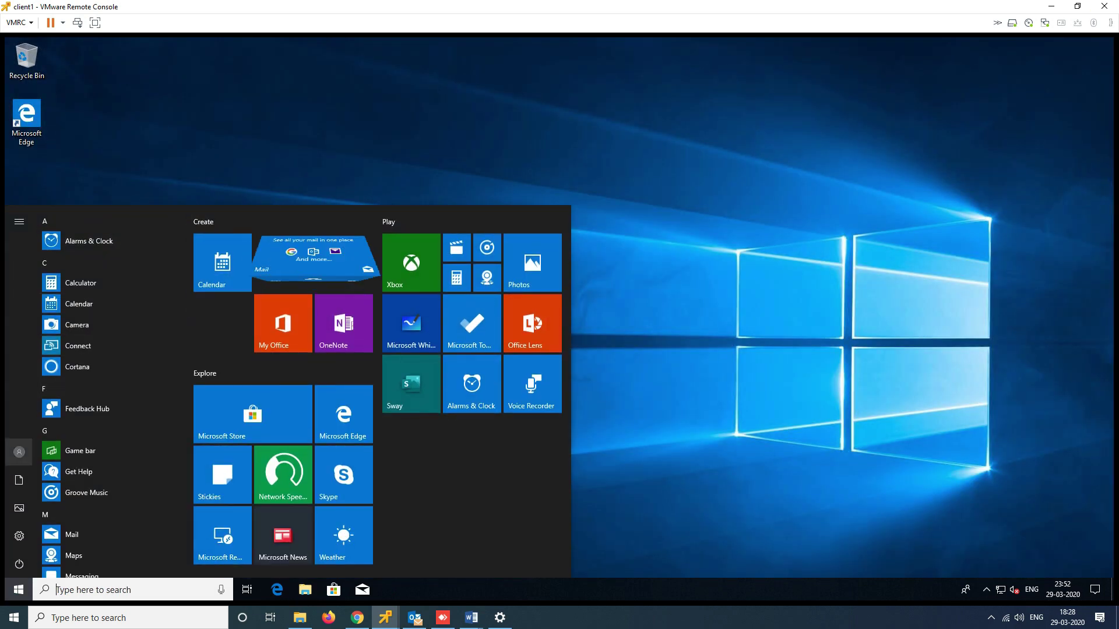
pyautogui.click(19, 452)
pyautogui.click(26, 395)
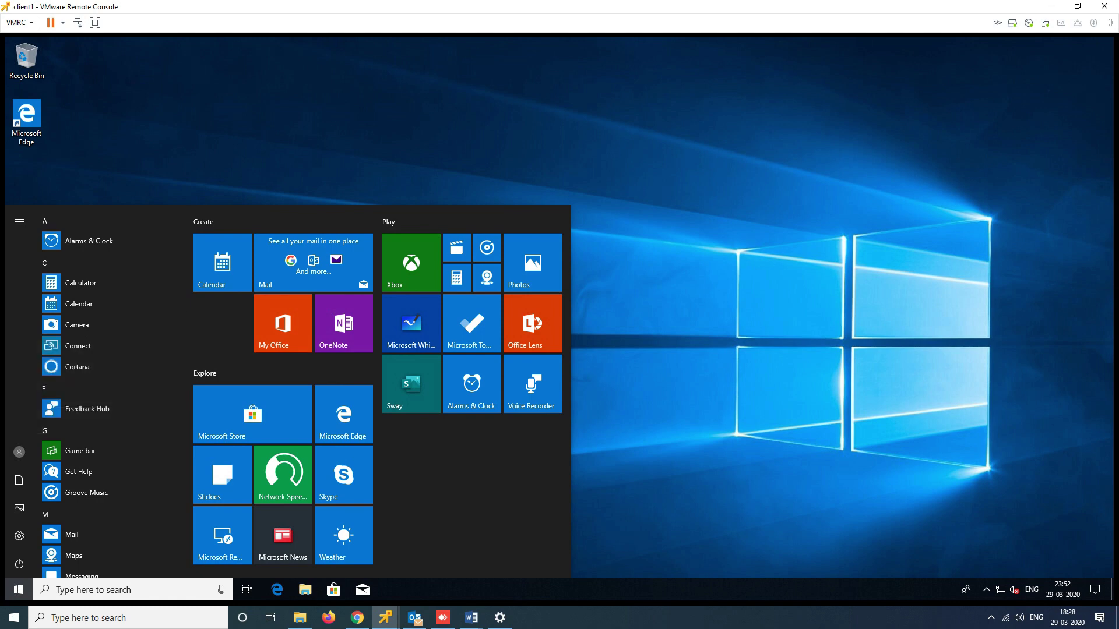
# Try signing in as another user with ttt\user and the password, which fails
pyautogui.press('Return')
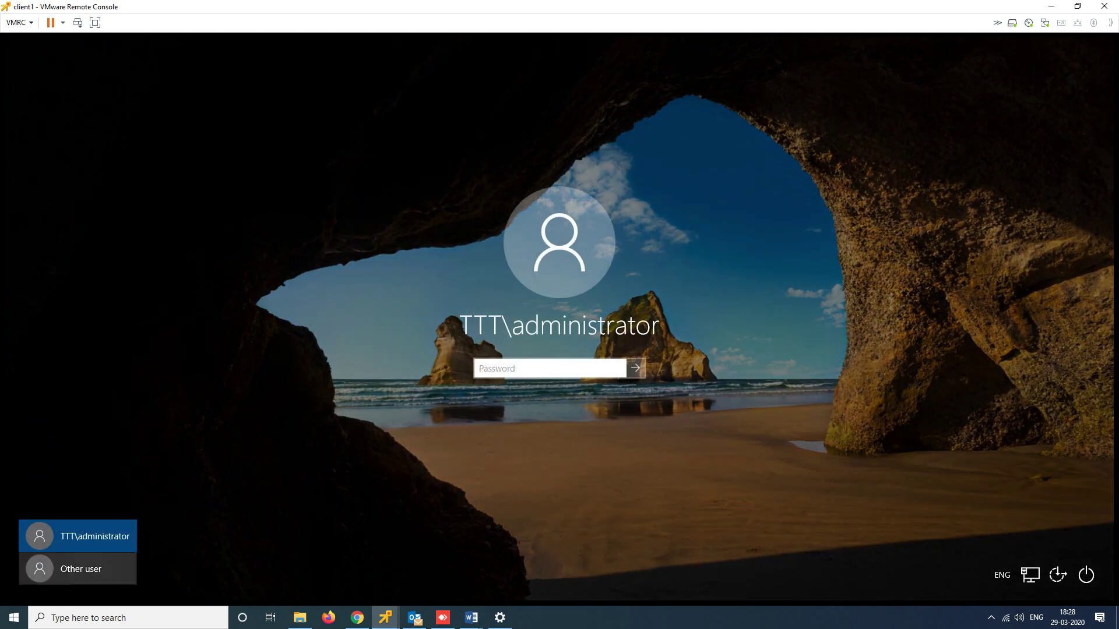
pyautogui.click(79, 569)
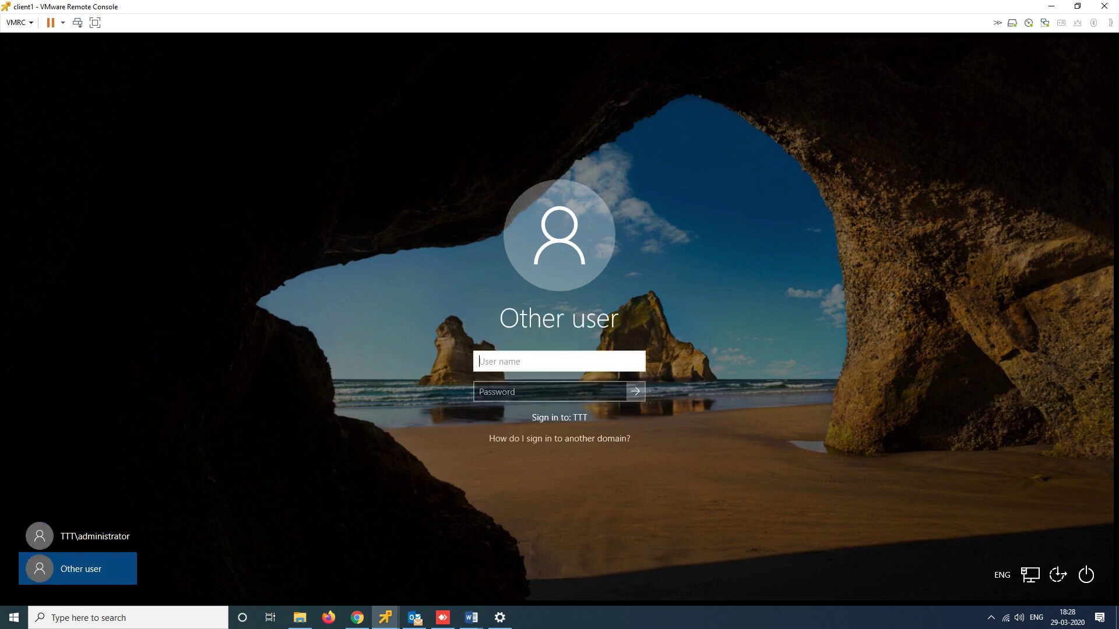
pyautogui.write('ttt\\user')
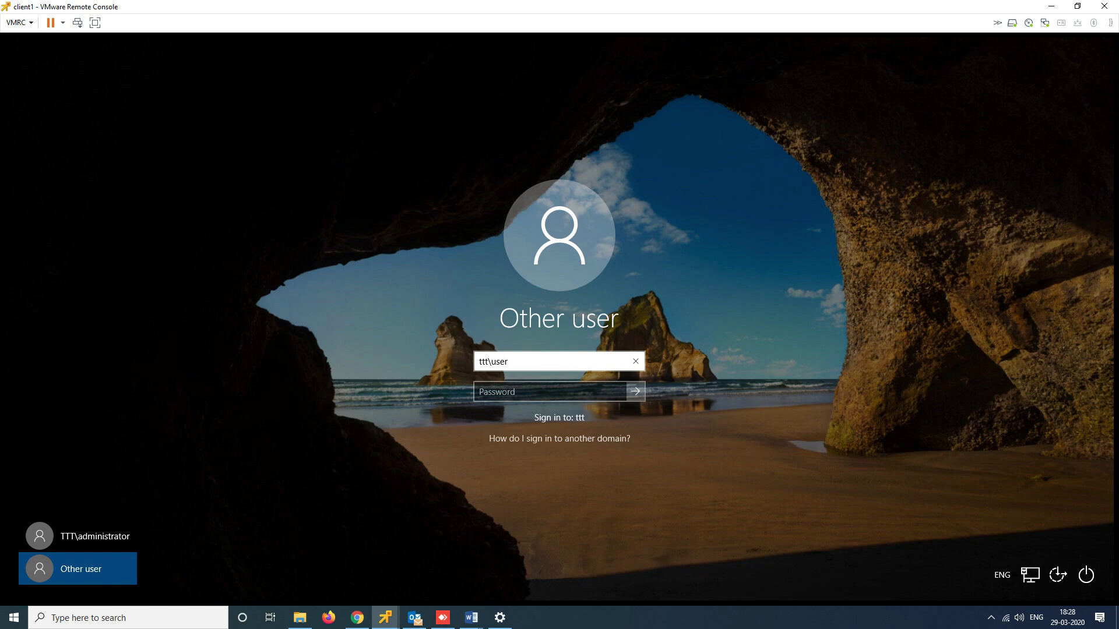
pyautogui.click(547, 391)
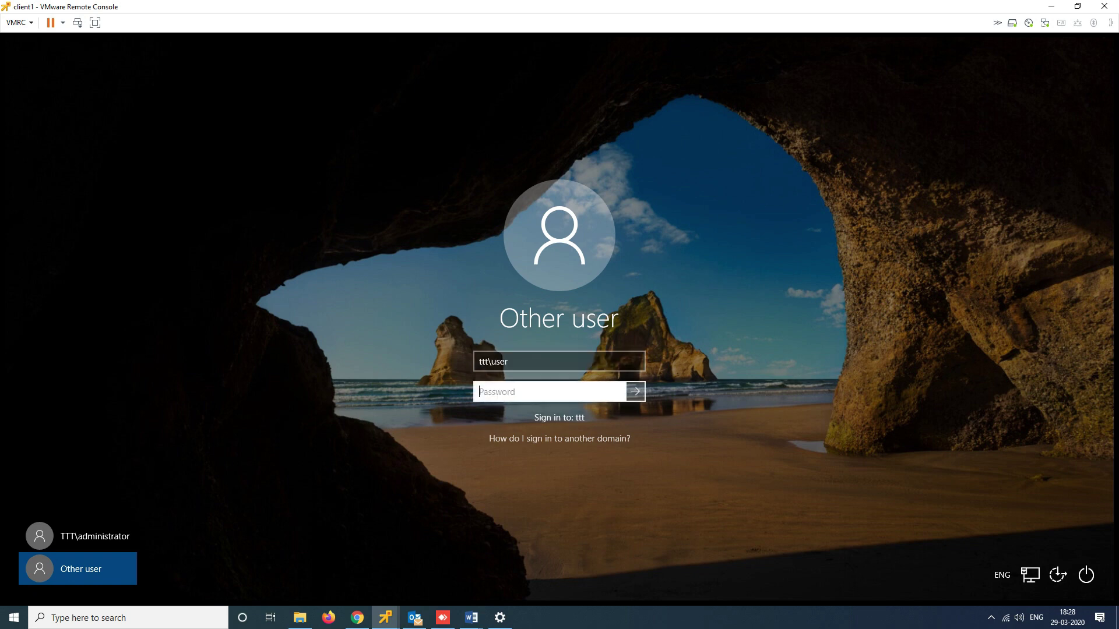
pyautogui.write('*********')
pyautogui.press('Return')
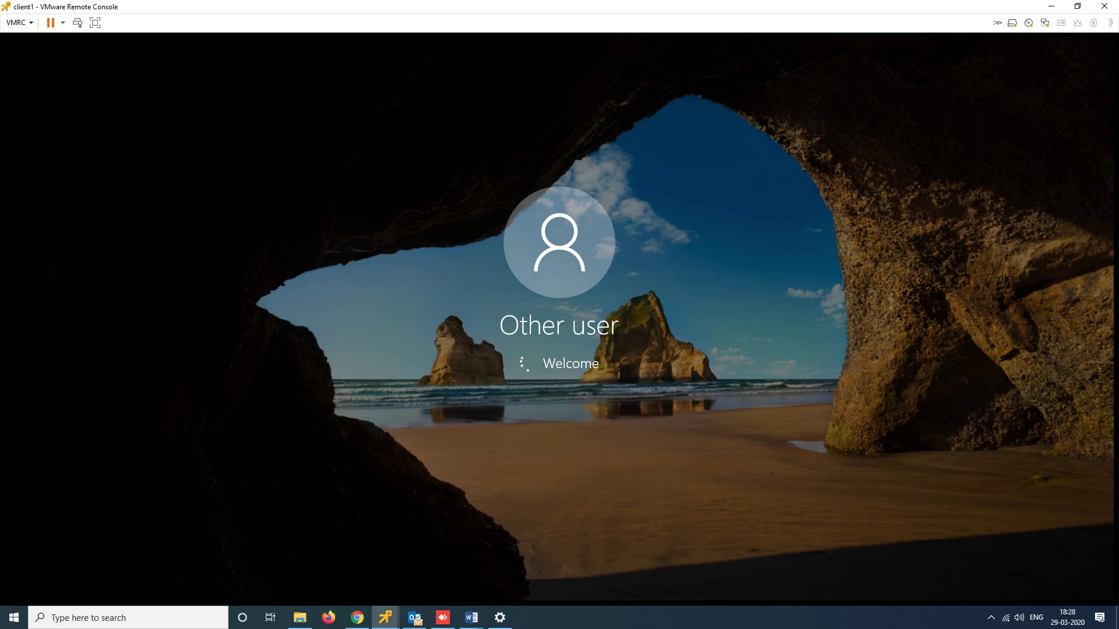
pyautogui.press('Return')
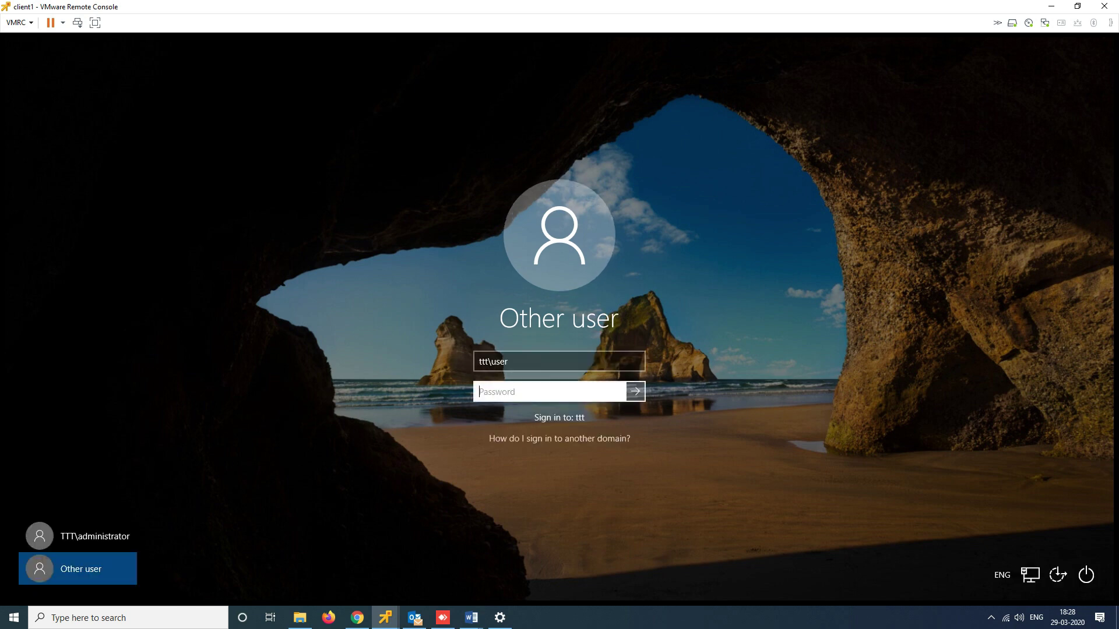
pyautogui.write('•••••••••')
pyautogui.press('Return')
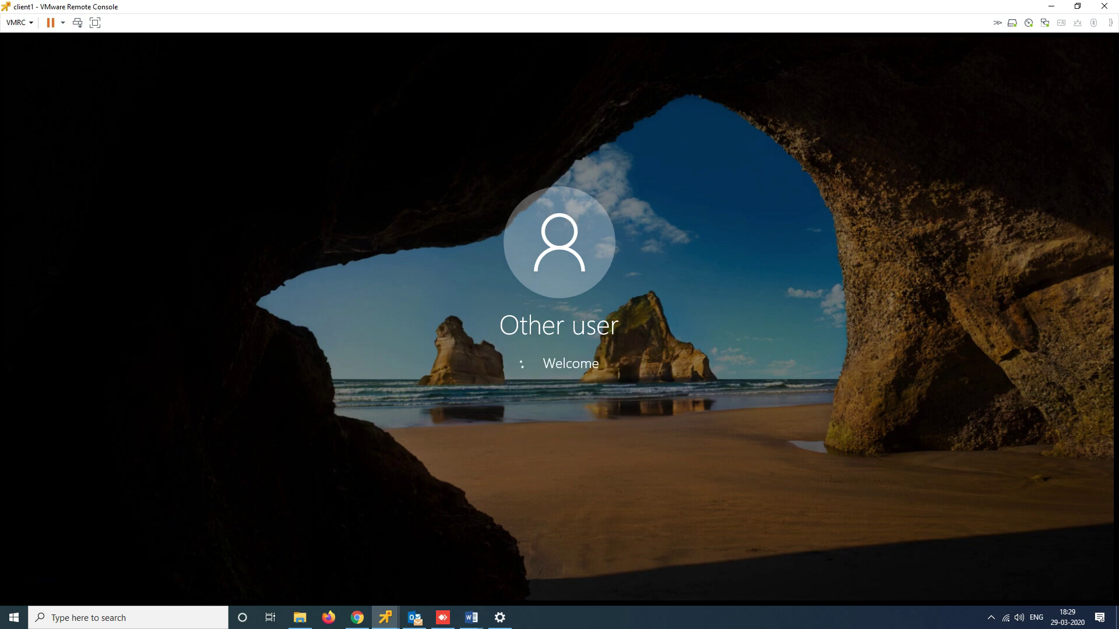
pyautogui.press('Return')
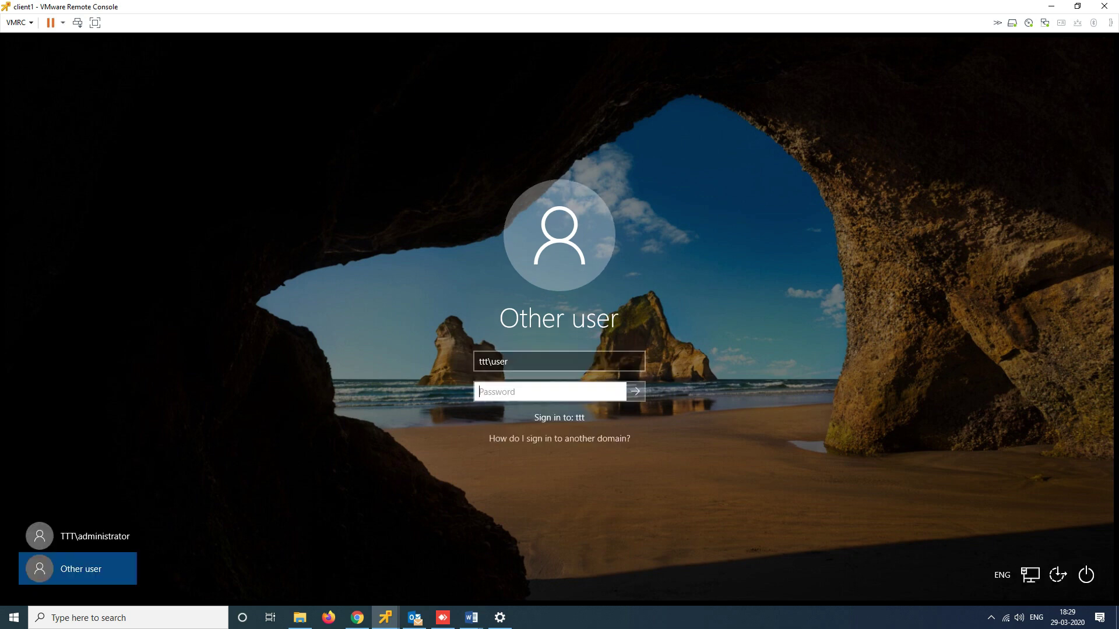
# Correct the user name to ttt\user1, enter the password and sign in
pyautogui.click(509, 362)
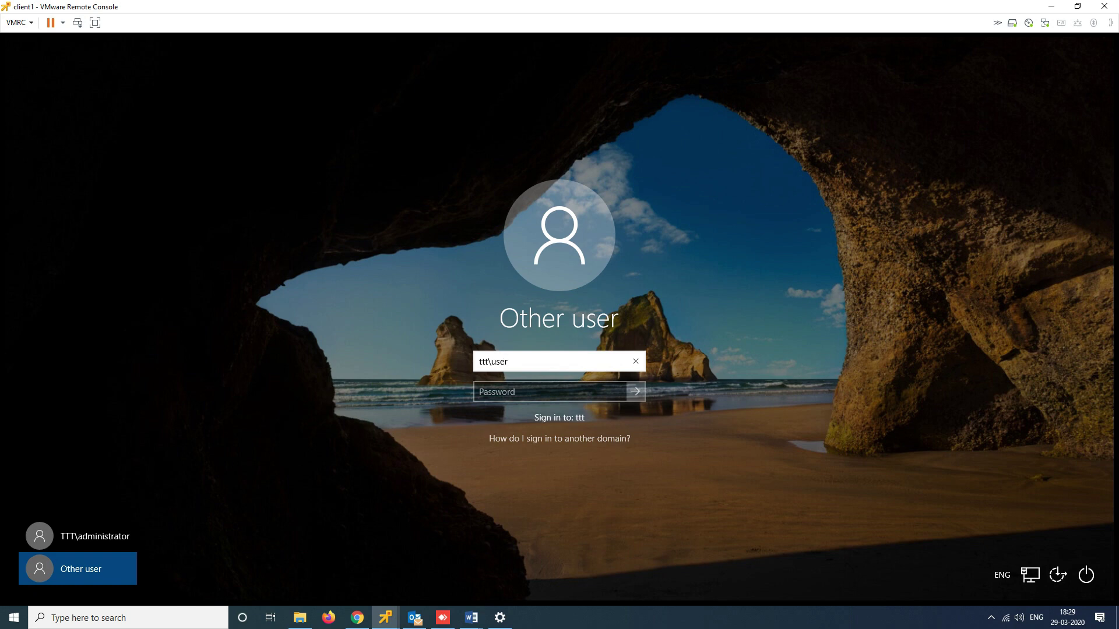
pyautogui.write('1')
pyautogui.press('Tab')
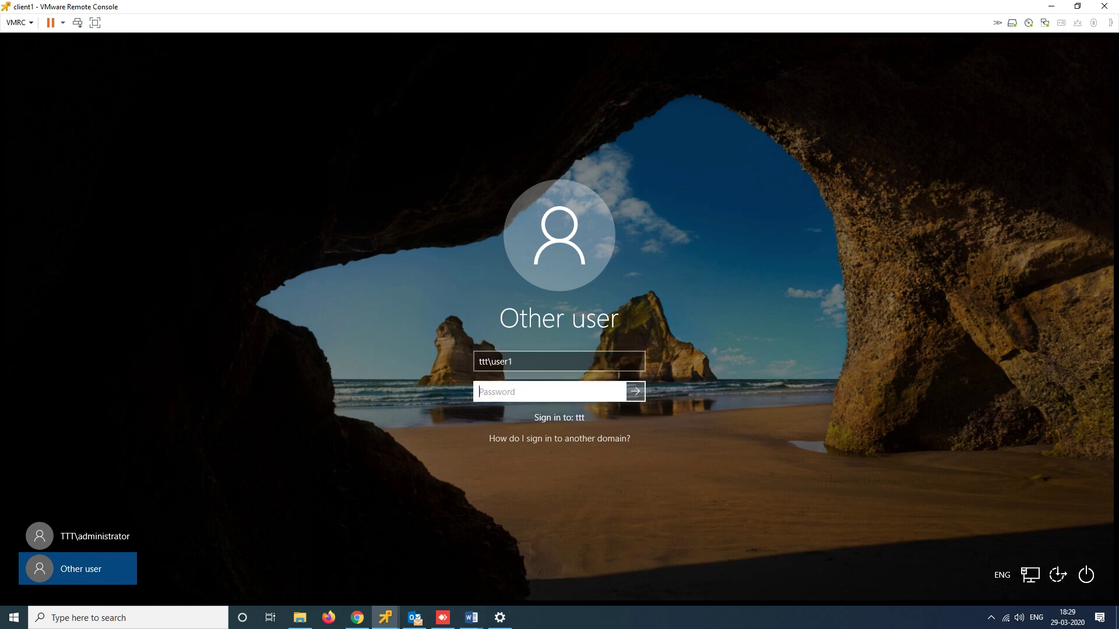
pyautogui.write('•••••••••')
pyautogui.press('Return')
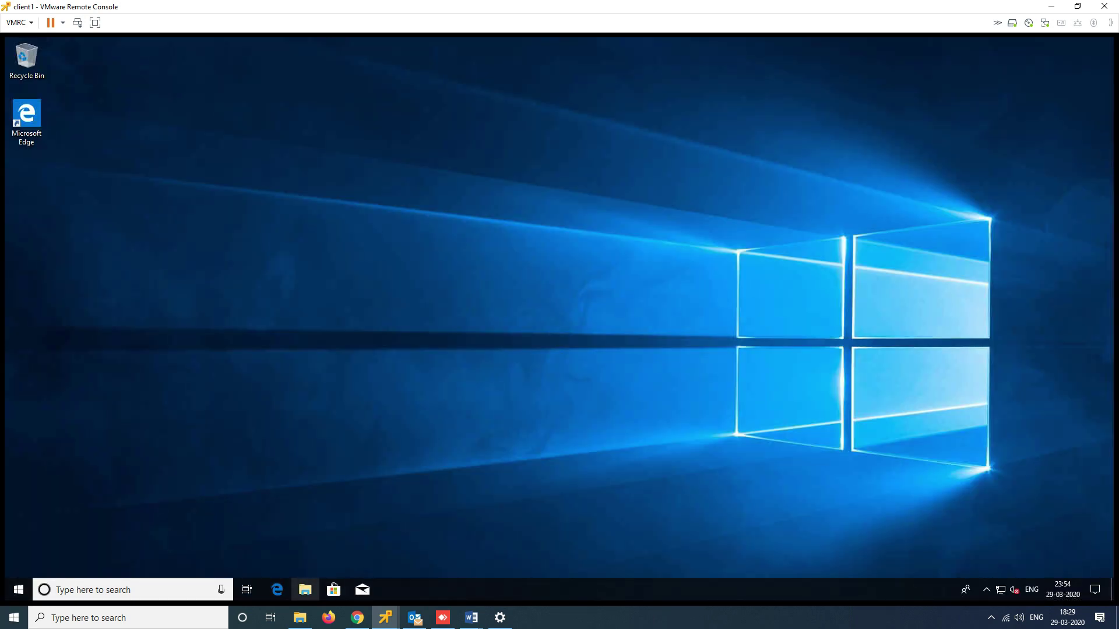
# Check This PC's system and domain information in File Explorer, then close both windows
pyautogui.click(305, 590)
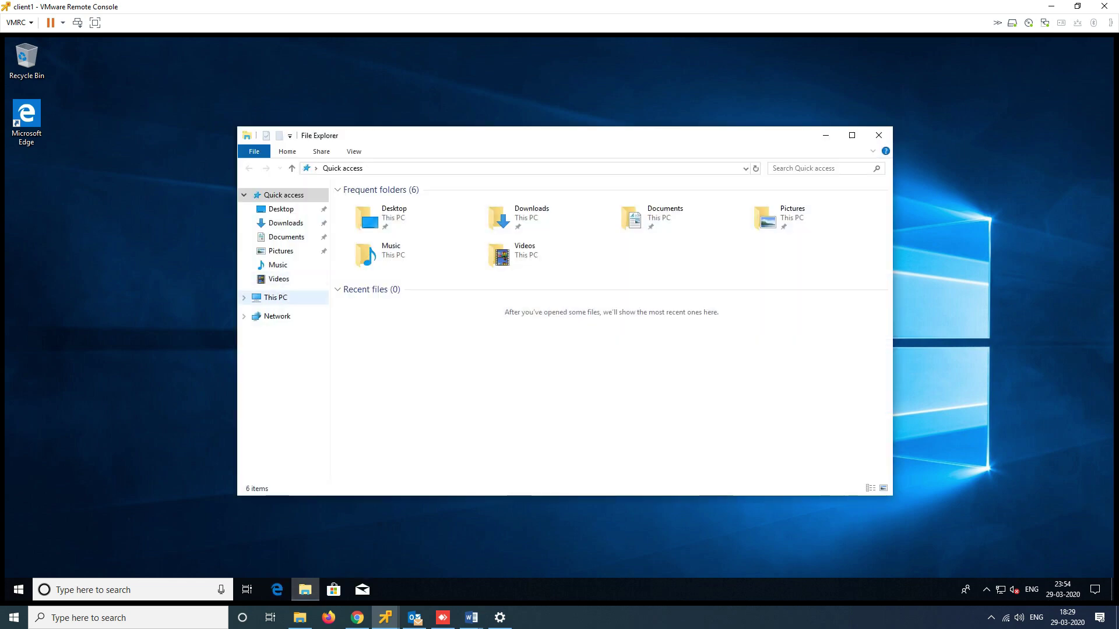
pyautogui.rightClick(278, 299)
pyautogui.click(303, 455)
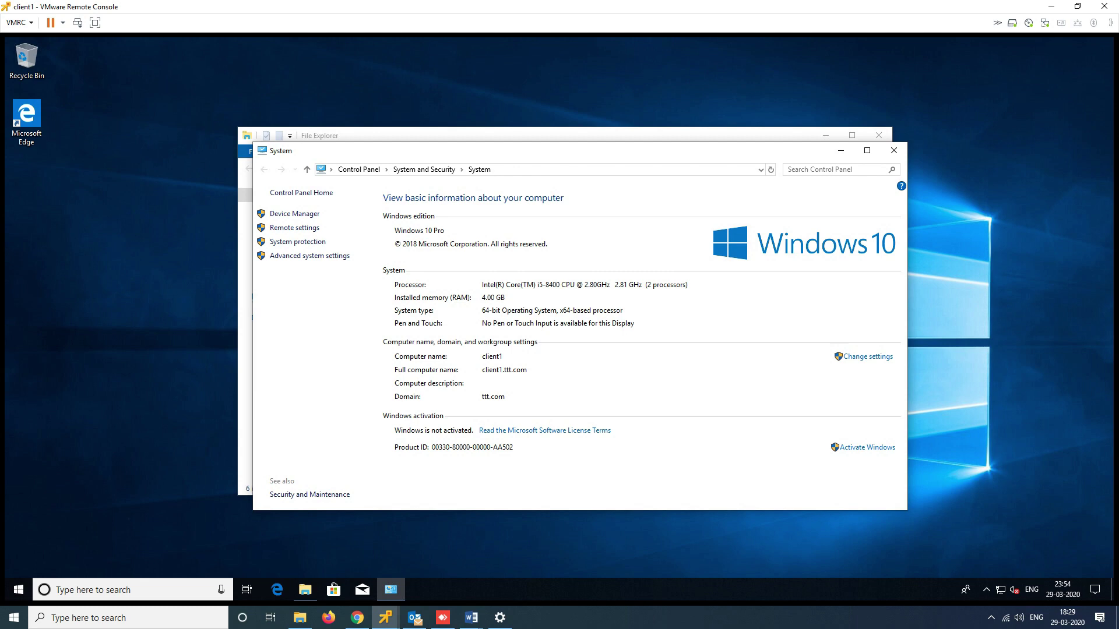
pyautogui.click(894, 150)
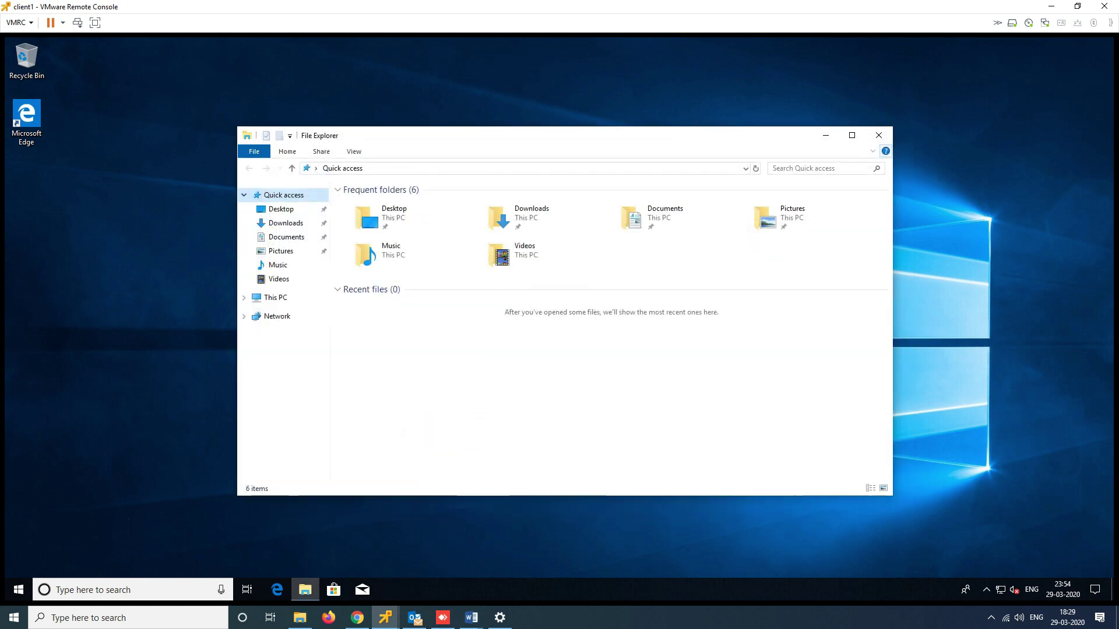
pyautogui.click(879, 135)
# Turn on the Computer and user's files desktop icons under Themes, apply, and close Settings
pyautogui.rightClick(499, 188)
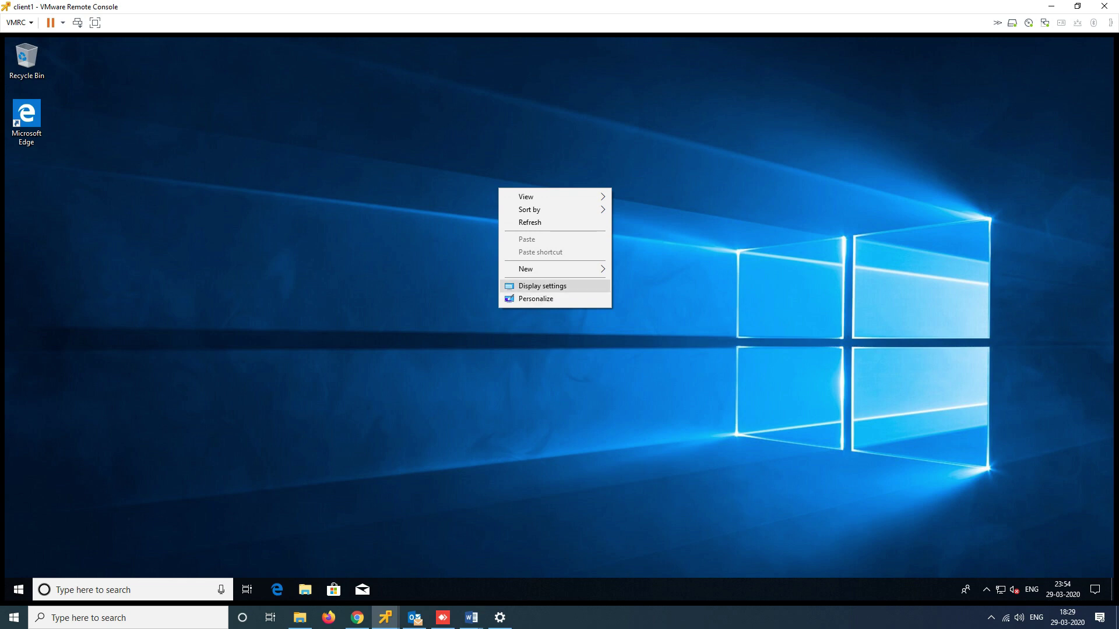
pyautogui.click(536, 298)
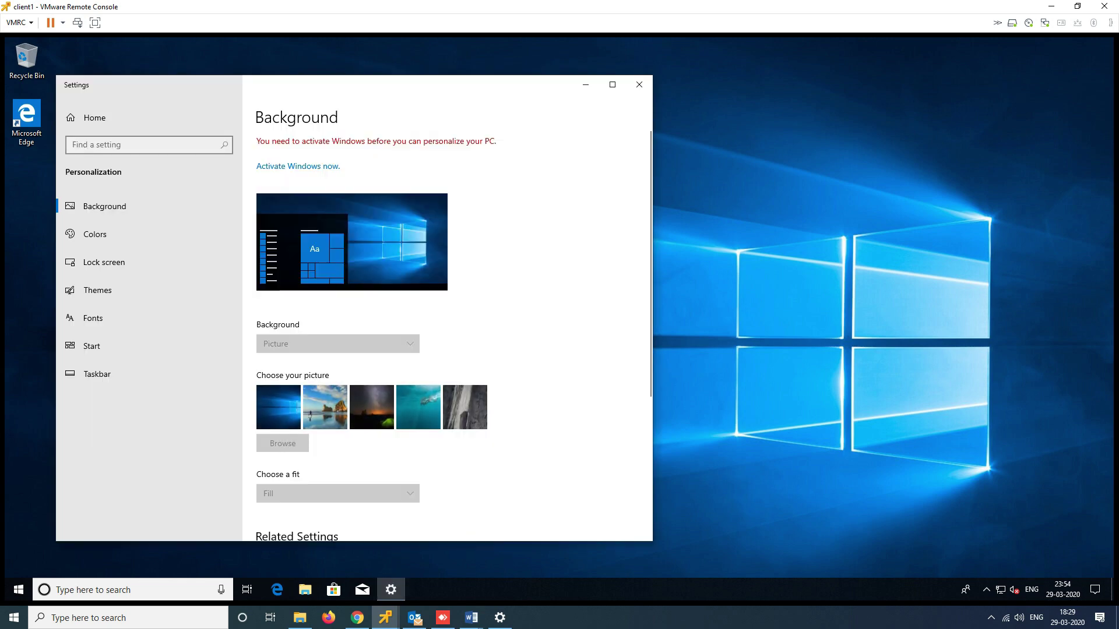
pyautogui.moveTo(255, 83); pyautogui.dragTo(496, 86)
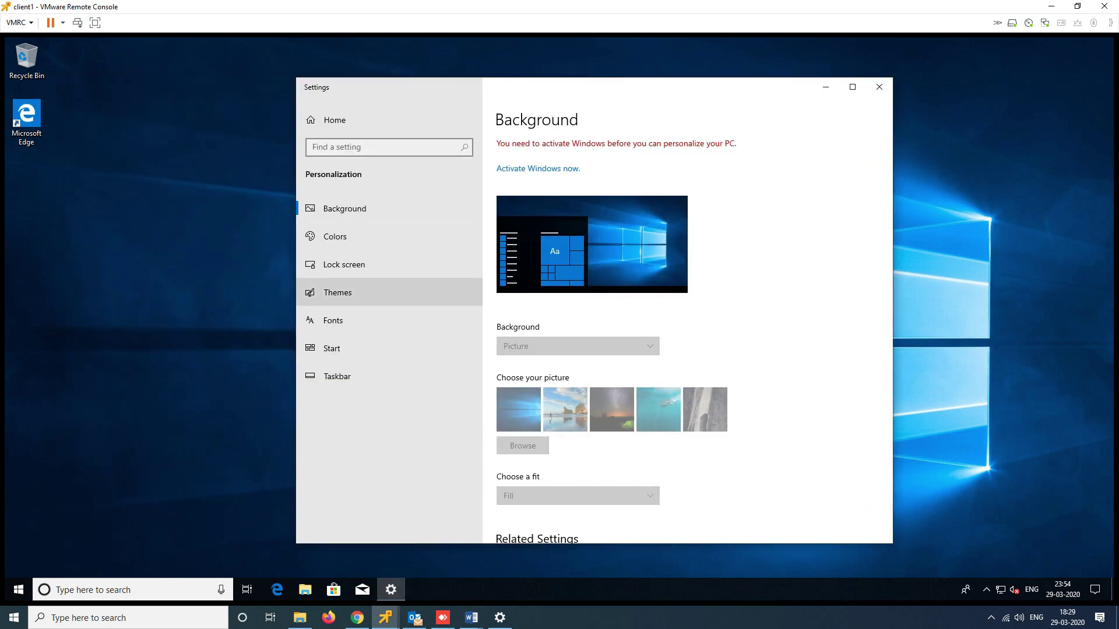
pyautogui.click(338, 292)
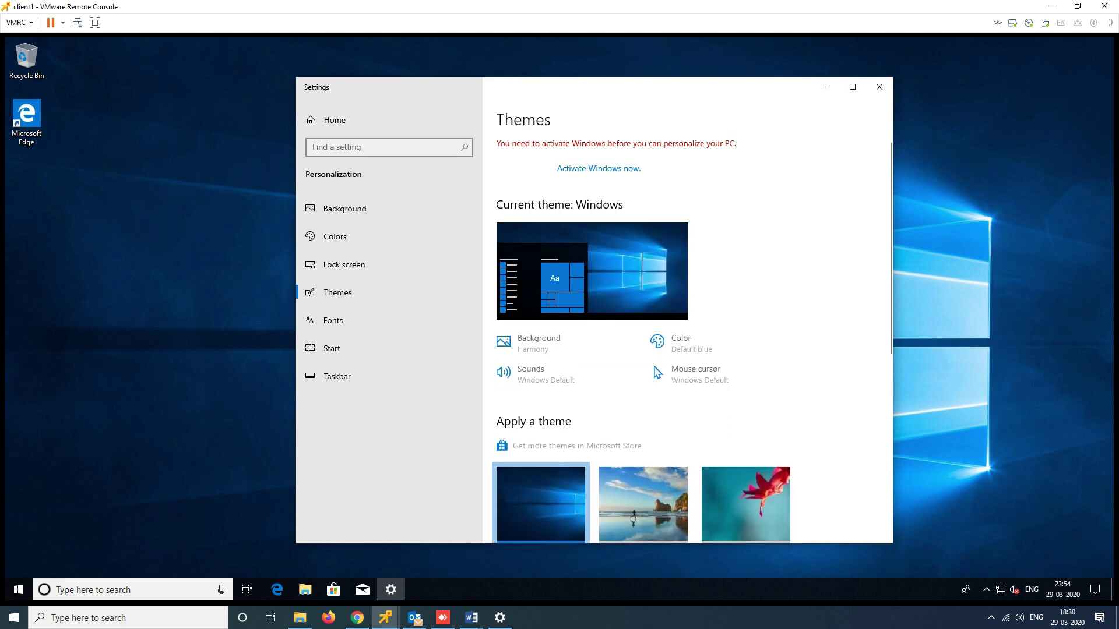
pyautogui.scroll(-6, 687, 338)
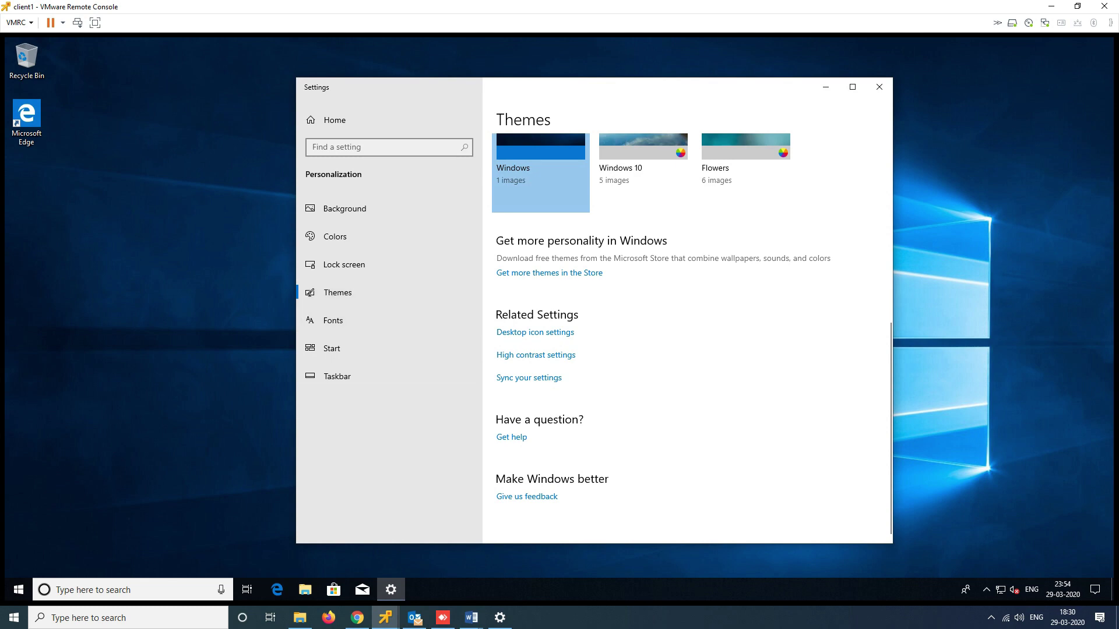
pyautogui.click(535, 332)
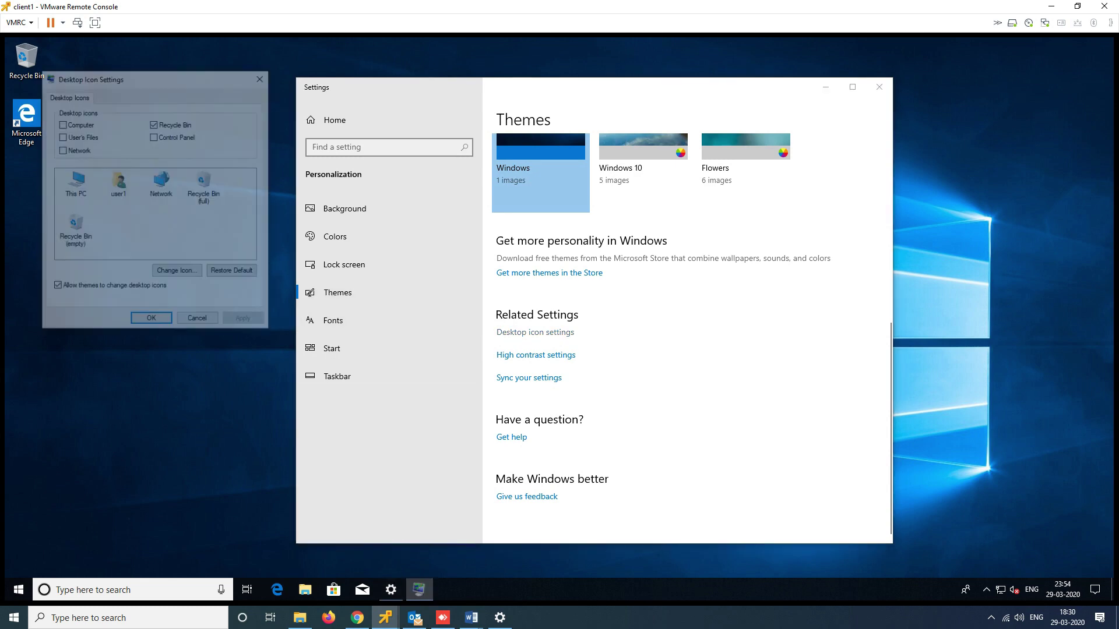
pyautogui.click(61, 123)
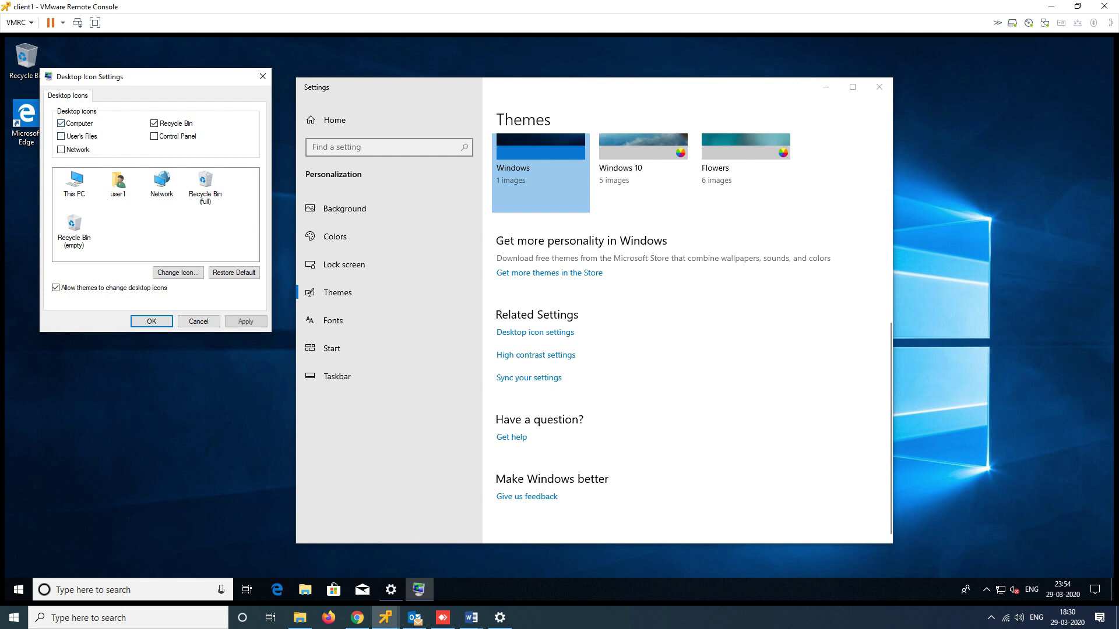
pyautogui.click(61, 136)
pyautogui.click(246, 321)
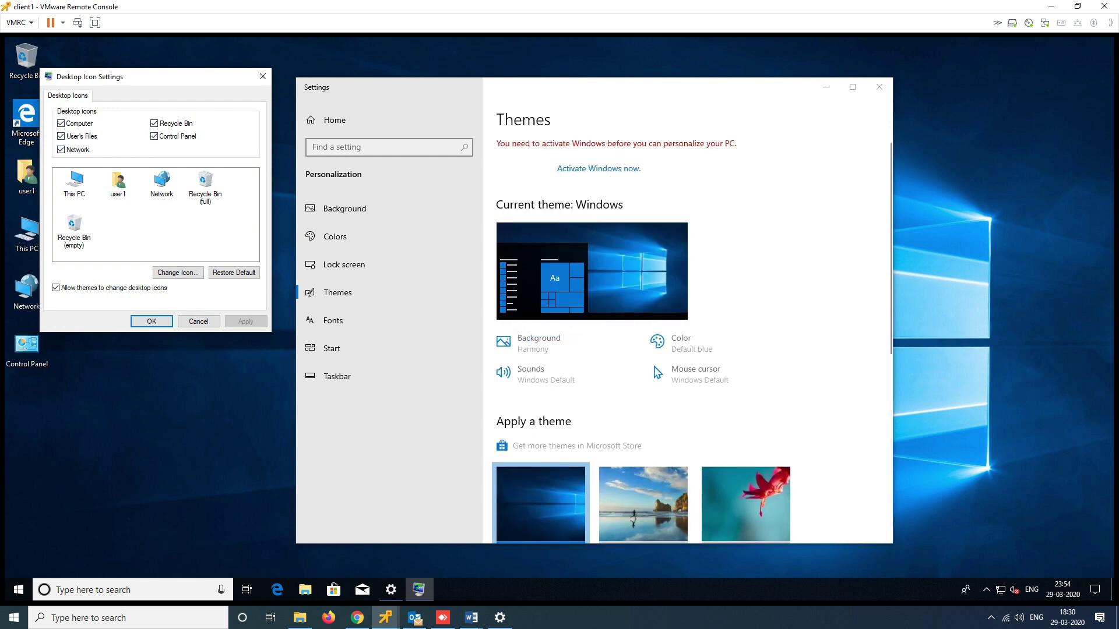
pyautogui.click(152, 321)
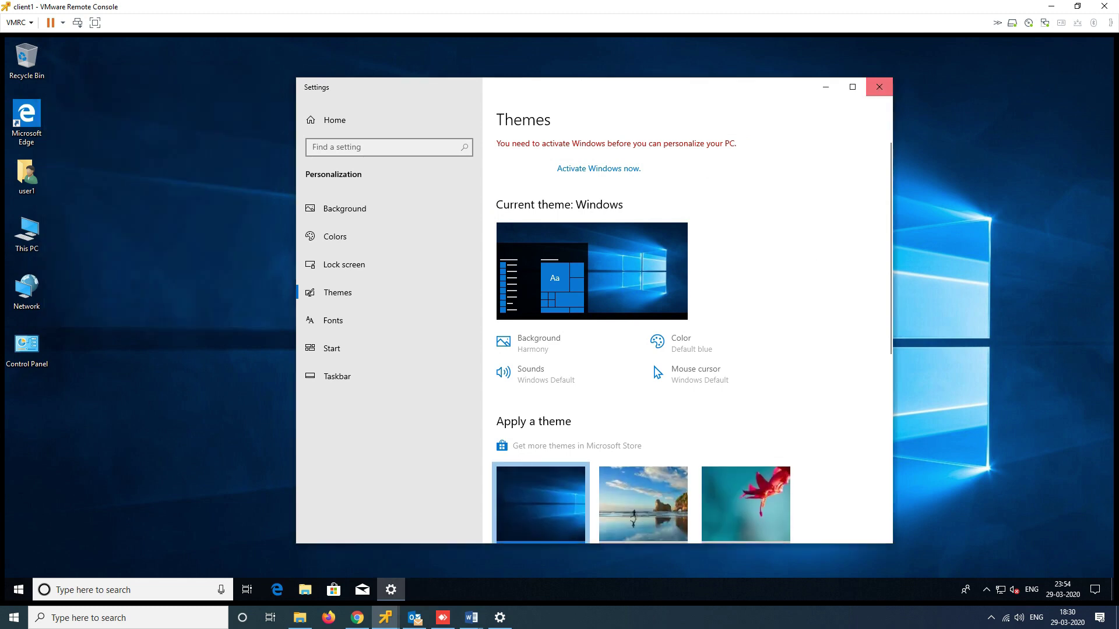
pyautogui.click(879, 86)
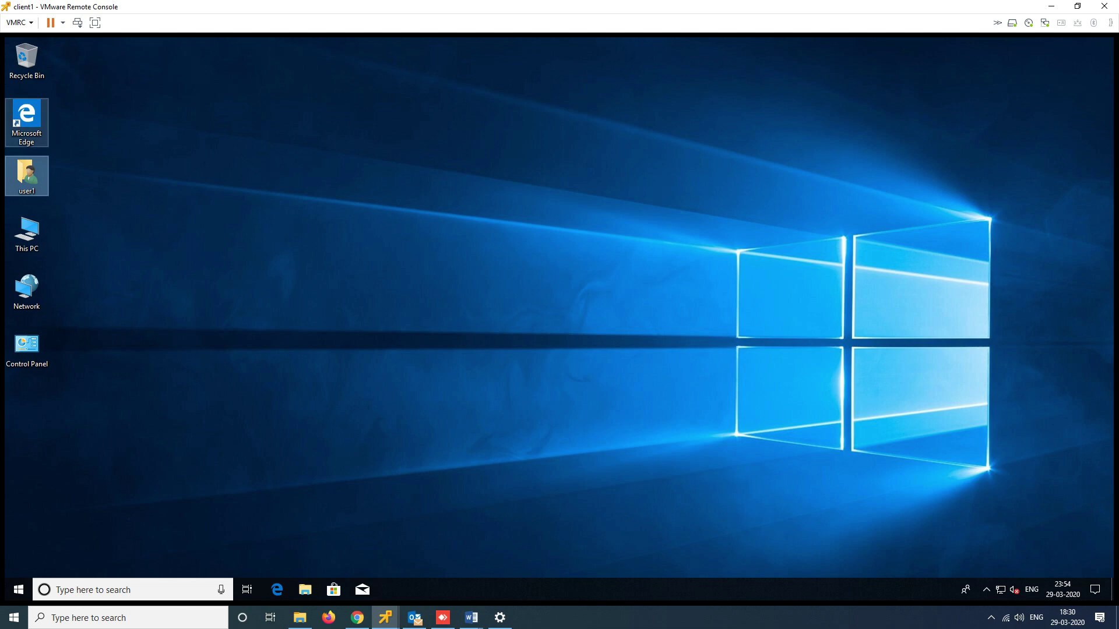
# Open and close the user's folder, refresh the desktop, and minimize the client1 console
pyautogui.doubleClick(26, 175)
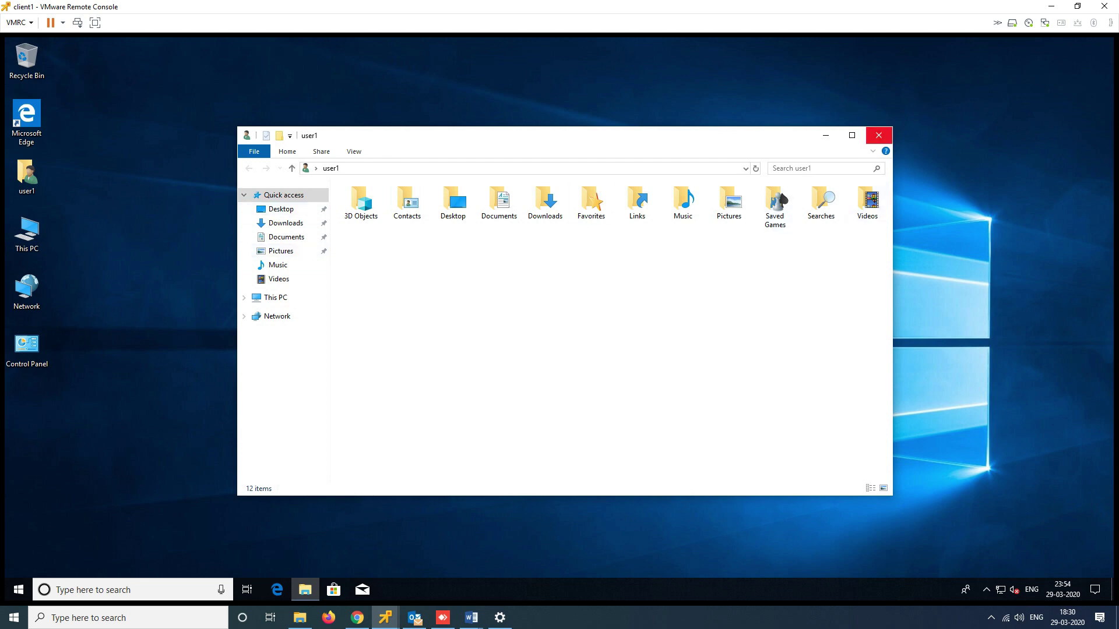
pyautogui.click(878, 135)
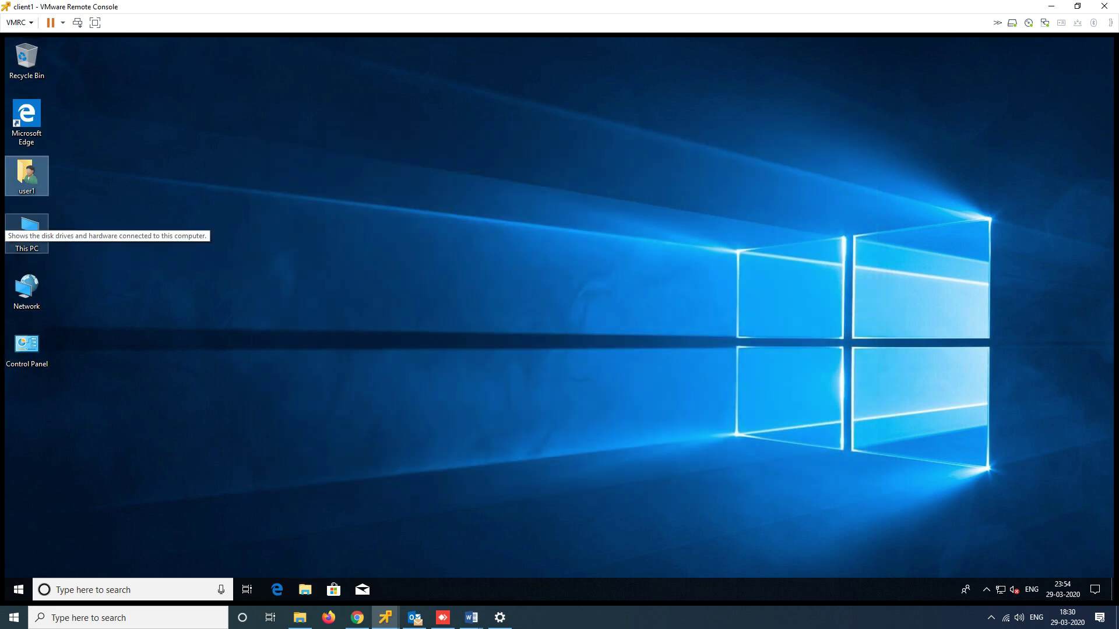
pyautogui.rightClick(458, 126)
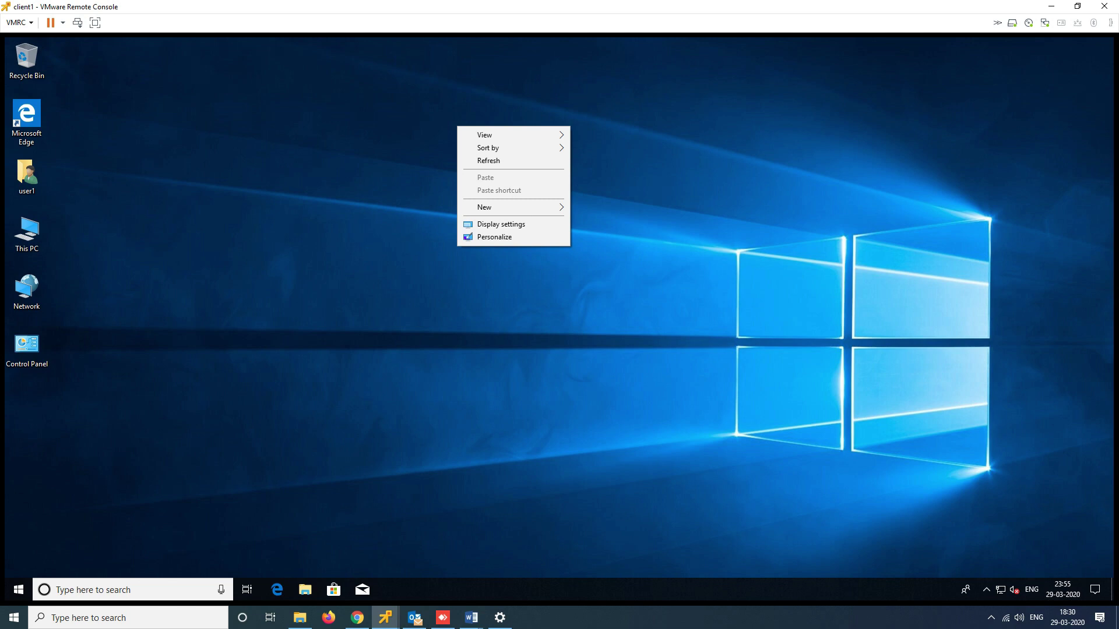
pyautogui.click(488, 161)
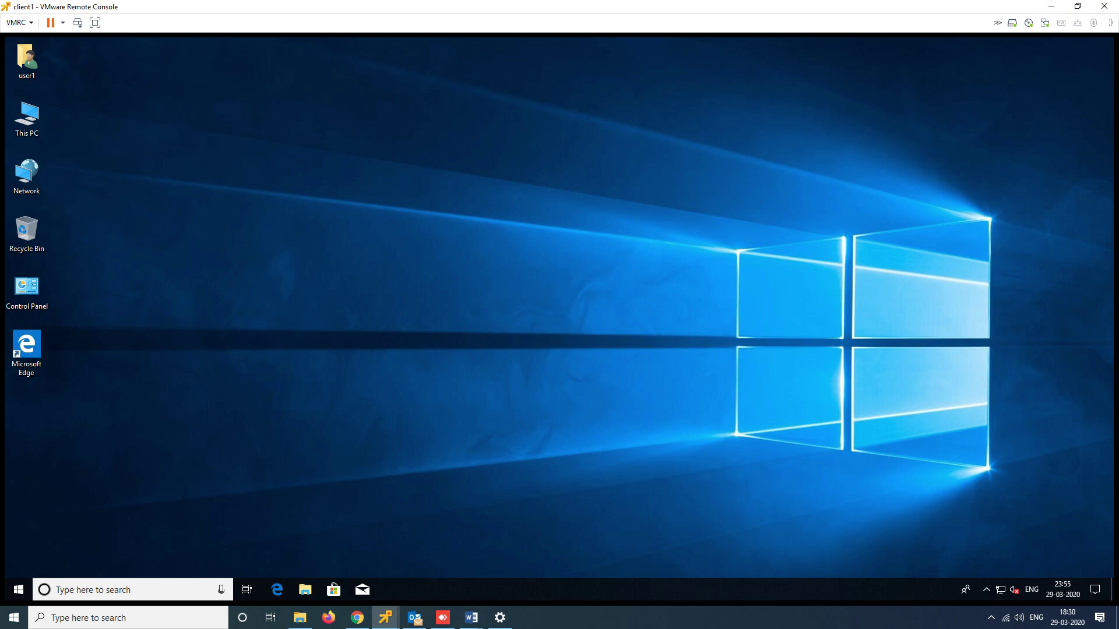
pyautogui.click(1051, 6)
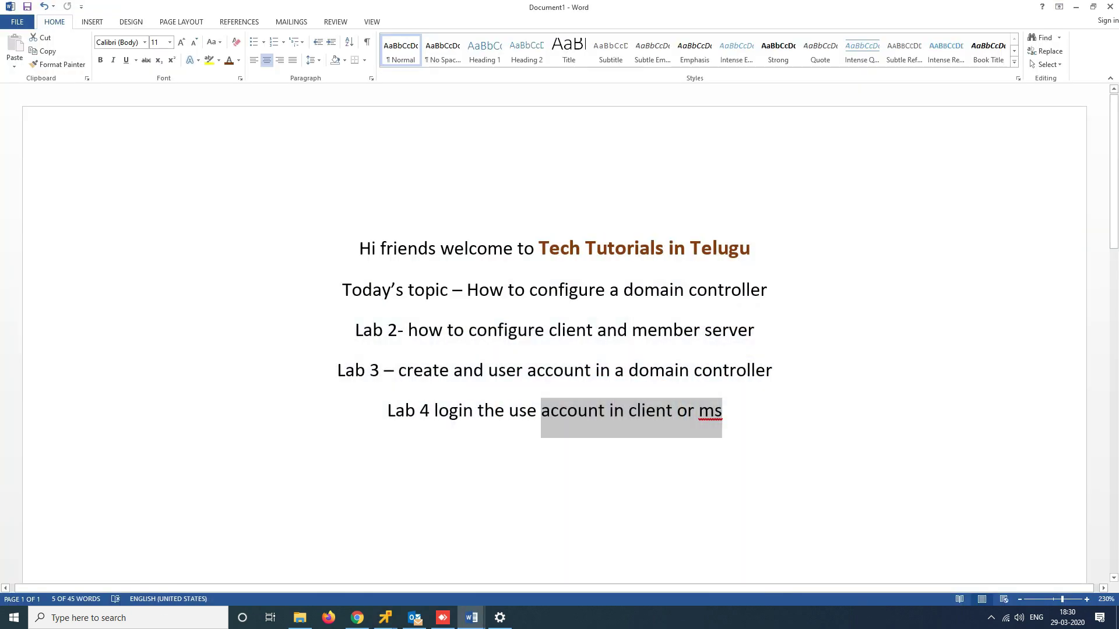